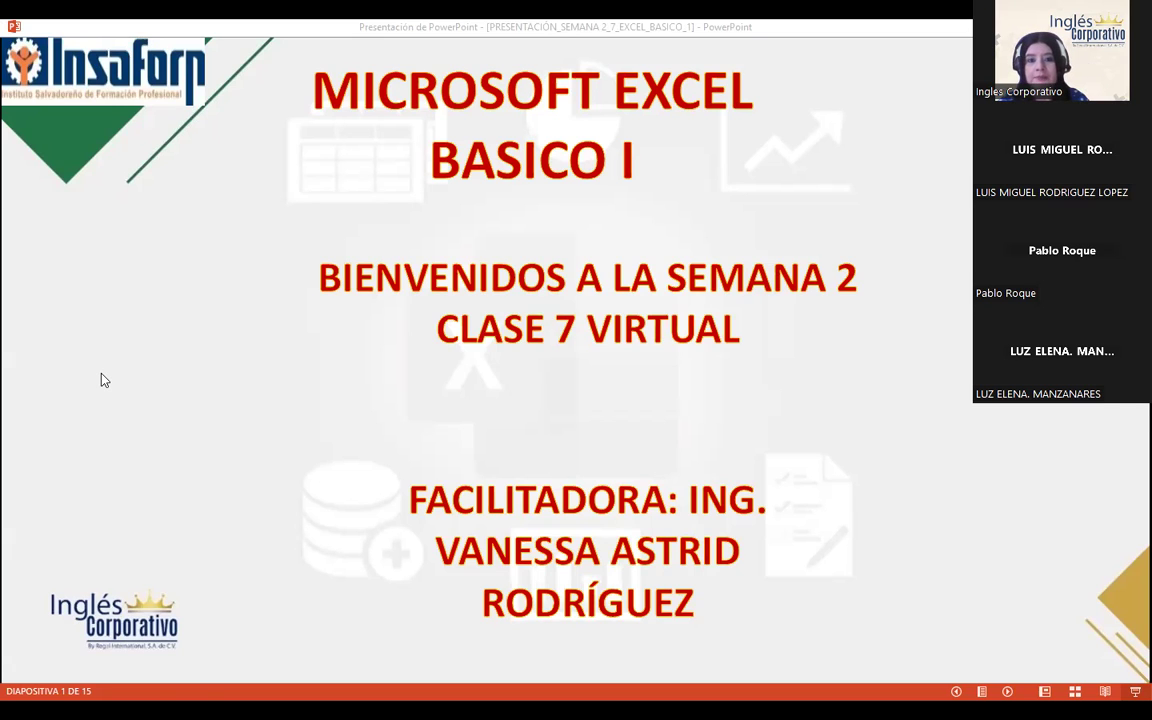
Step: Switch to the Firefox course page and scroll to the Excel básico course outline
key("alt+Tab")
scroll(600, 439, "down", 1)
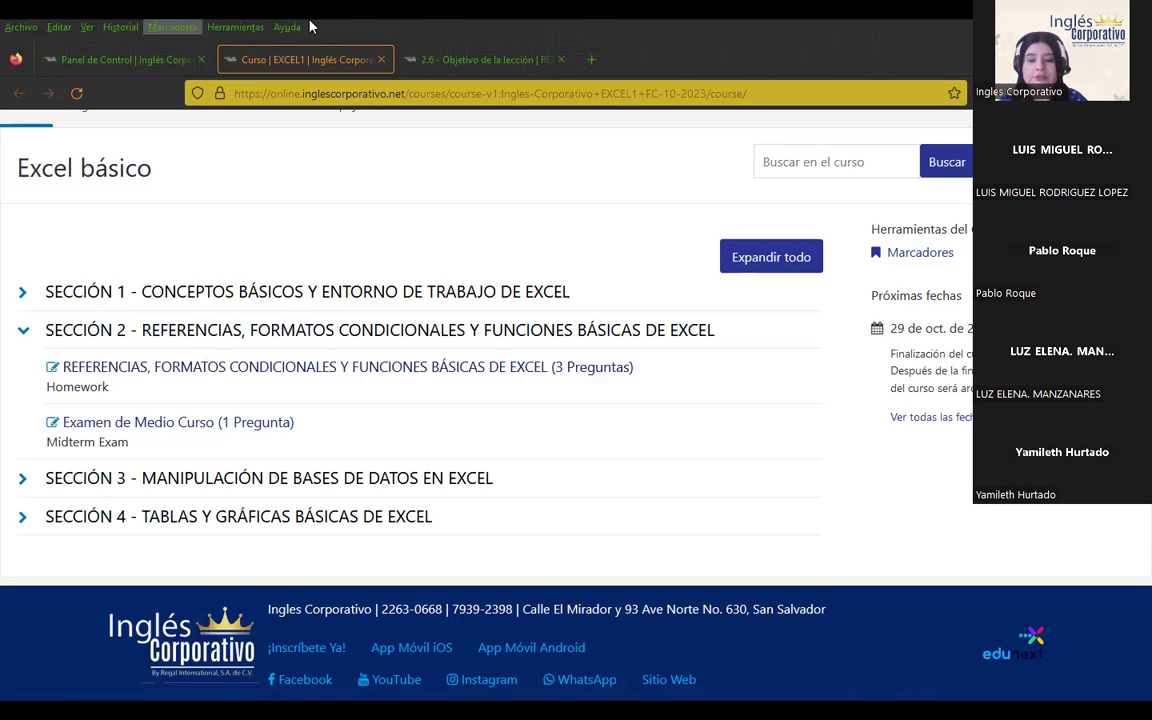
Step: Open lesson 2.6 - Objetivo de la lección and scroll down to its Excel cell-name screenshot
left_click(440, 58)
scroll(589, 344, "down", 2)
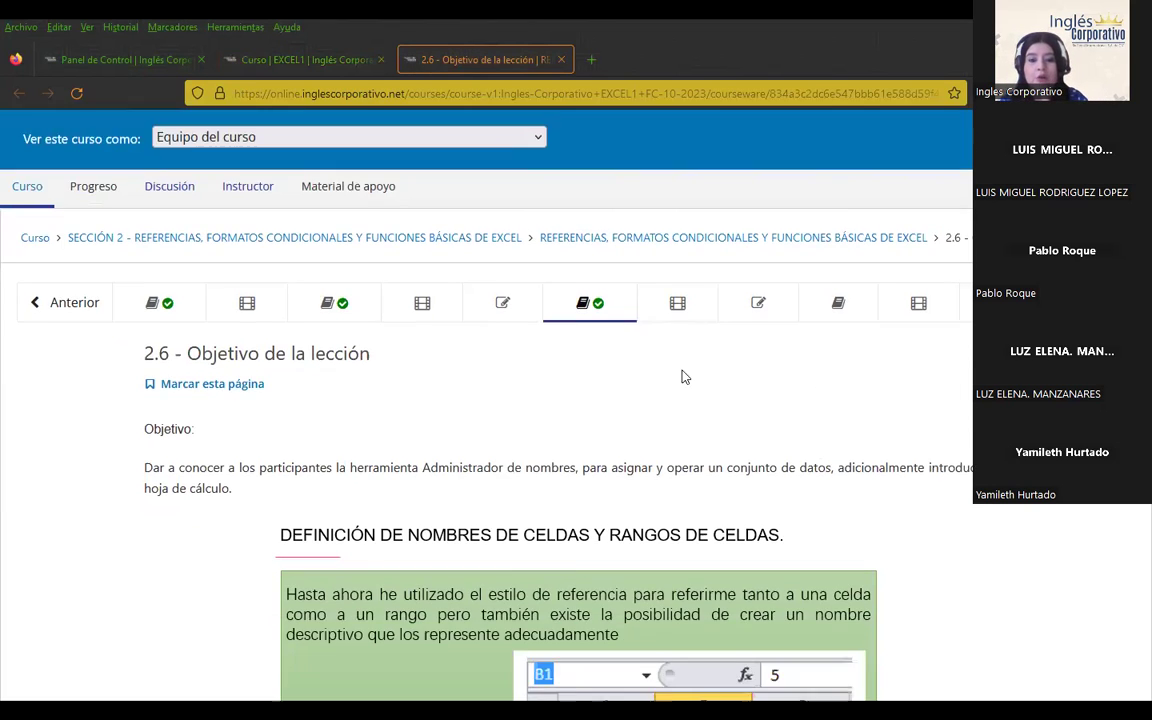
scroll(684, 370, "down", 1)
scroll(787, 350, "down", 1)
scroll(830, 345, "down", 1)
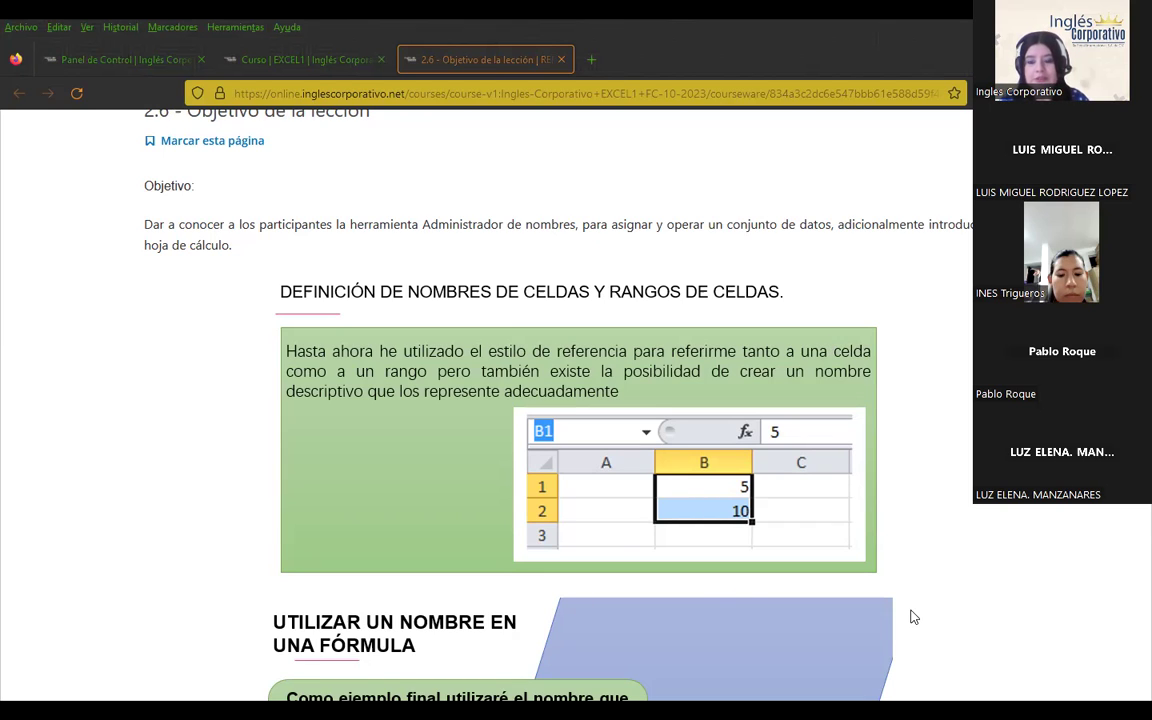
Step: Return to the PowerPoint slideshow and advance to slide 3, the AGENDA
key("alt+Tab")
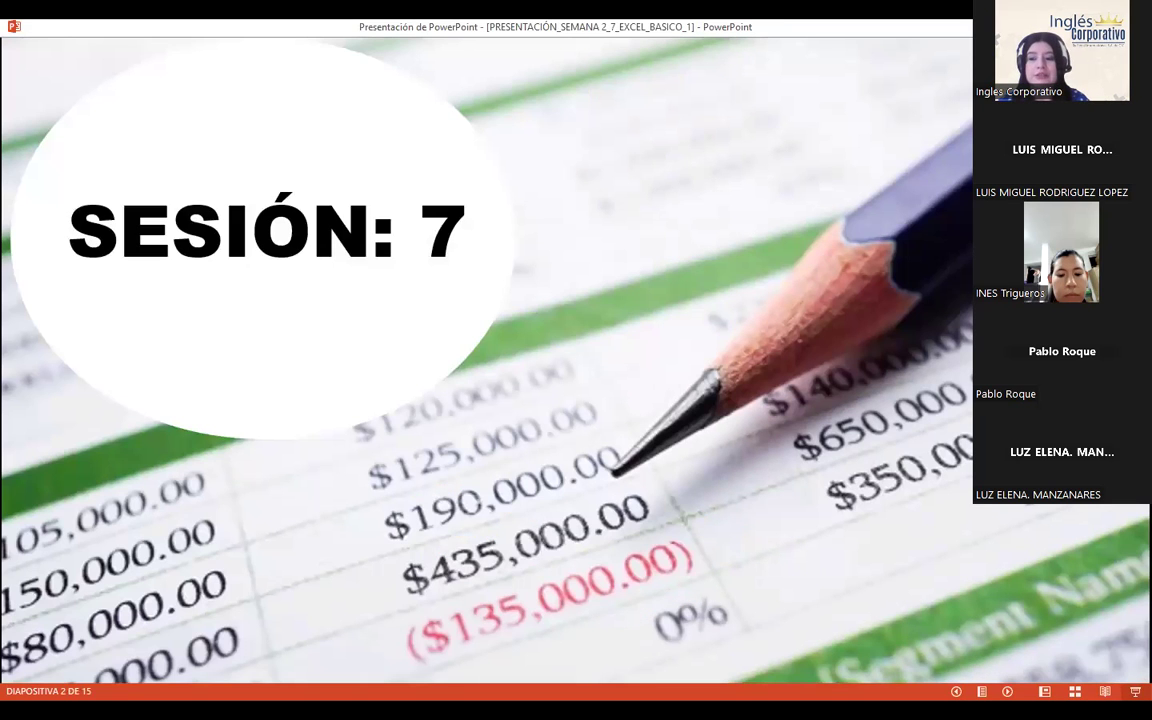
key("Right")
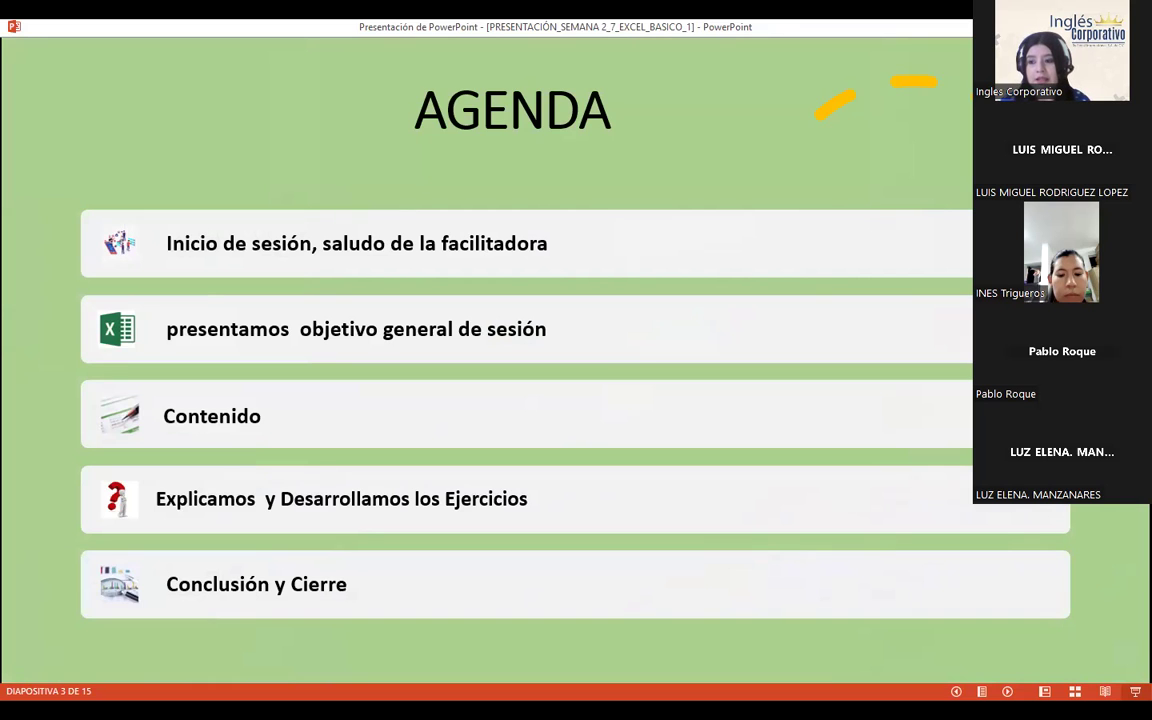
Step: Advance the slideshow to slide 4, the session's general objectives
key("Right")
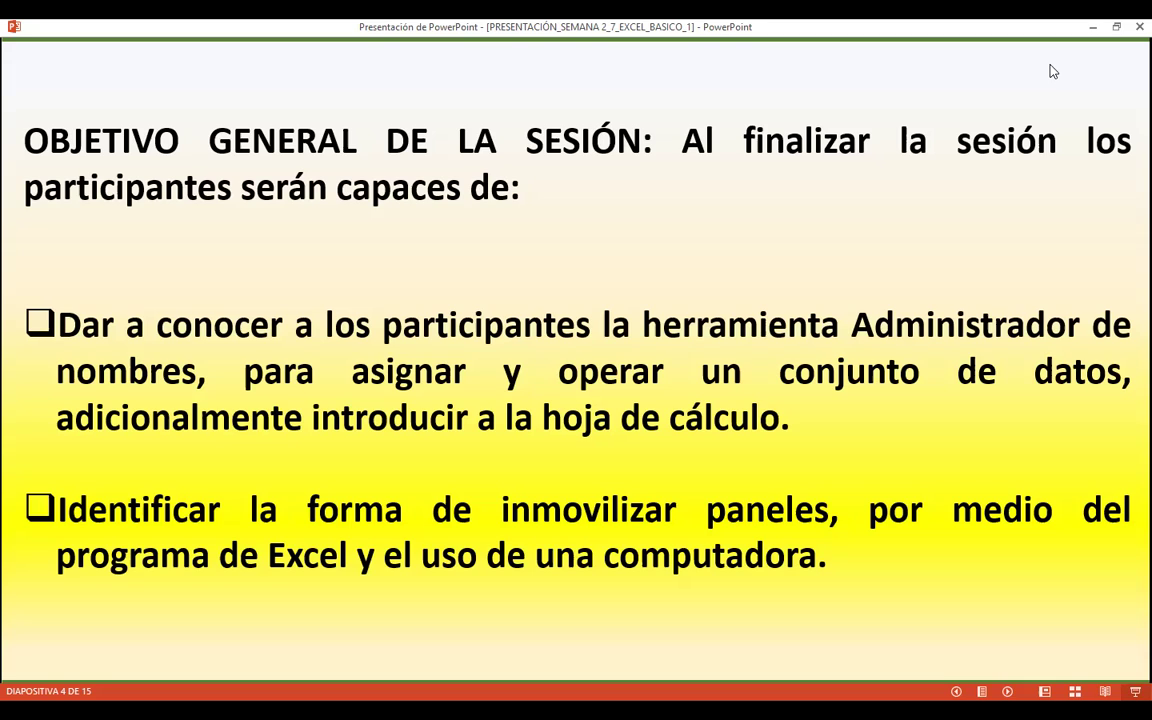
left_click(1052, 70)
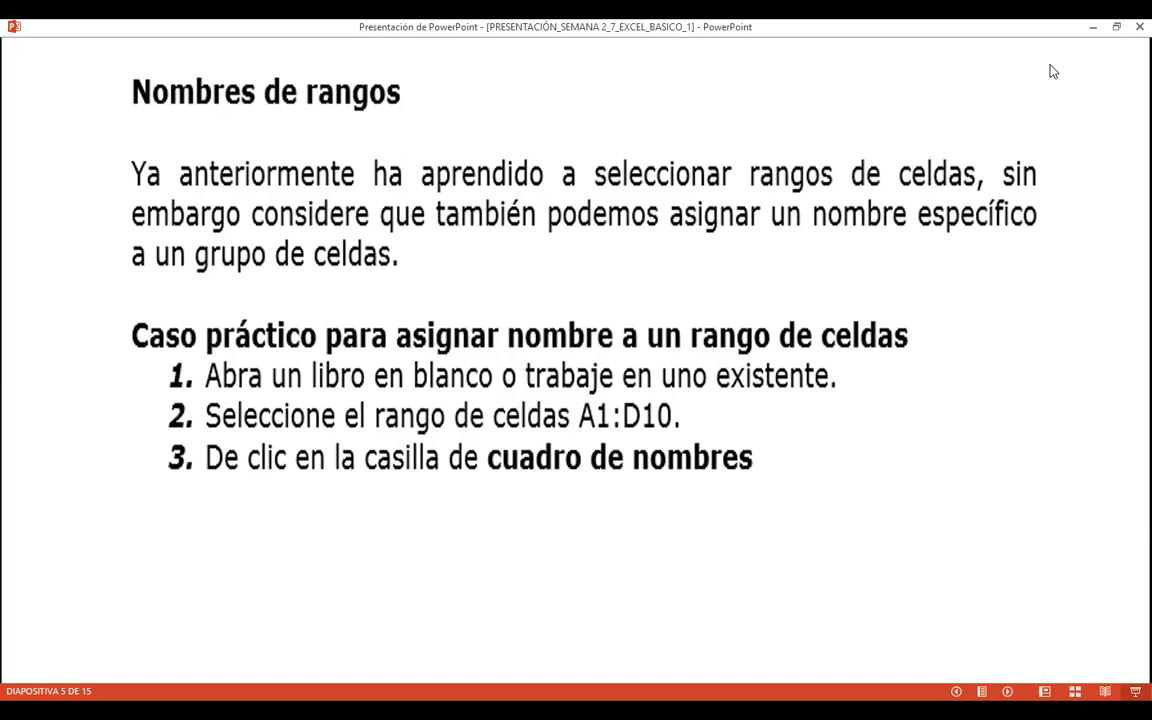
Step: Advance to slide 6 with steps 4–7 for naming the GRUPO1 range
key("Right")
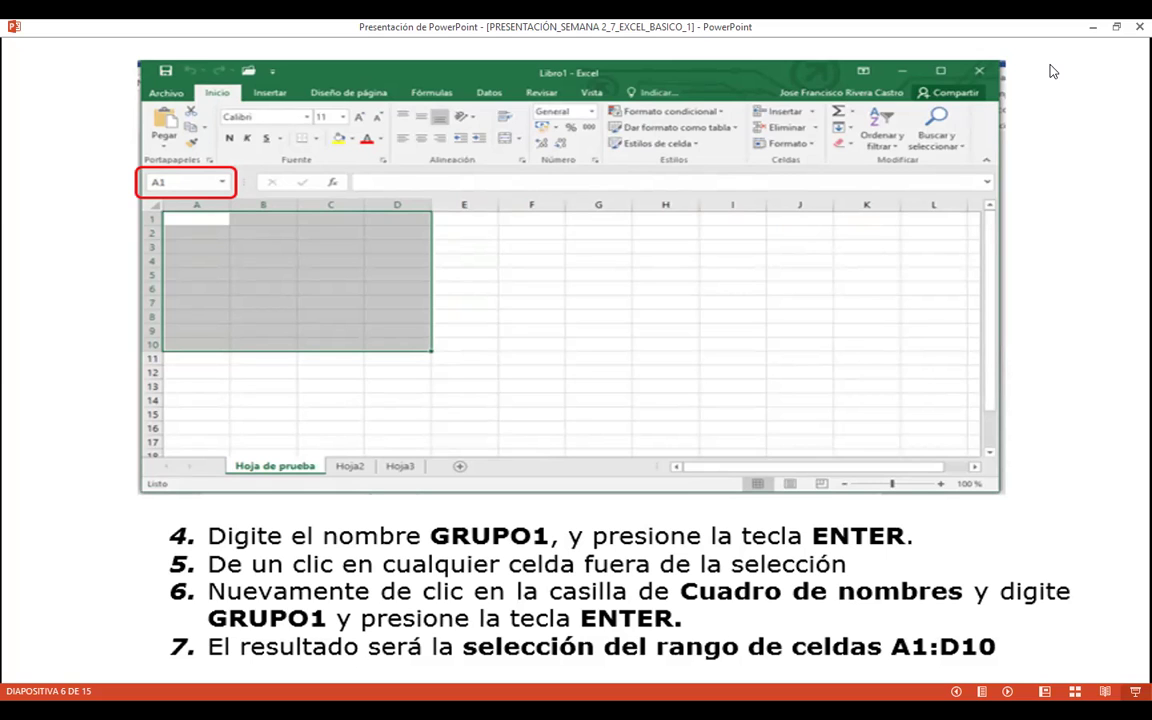
left_click(1051, 71)
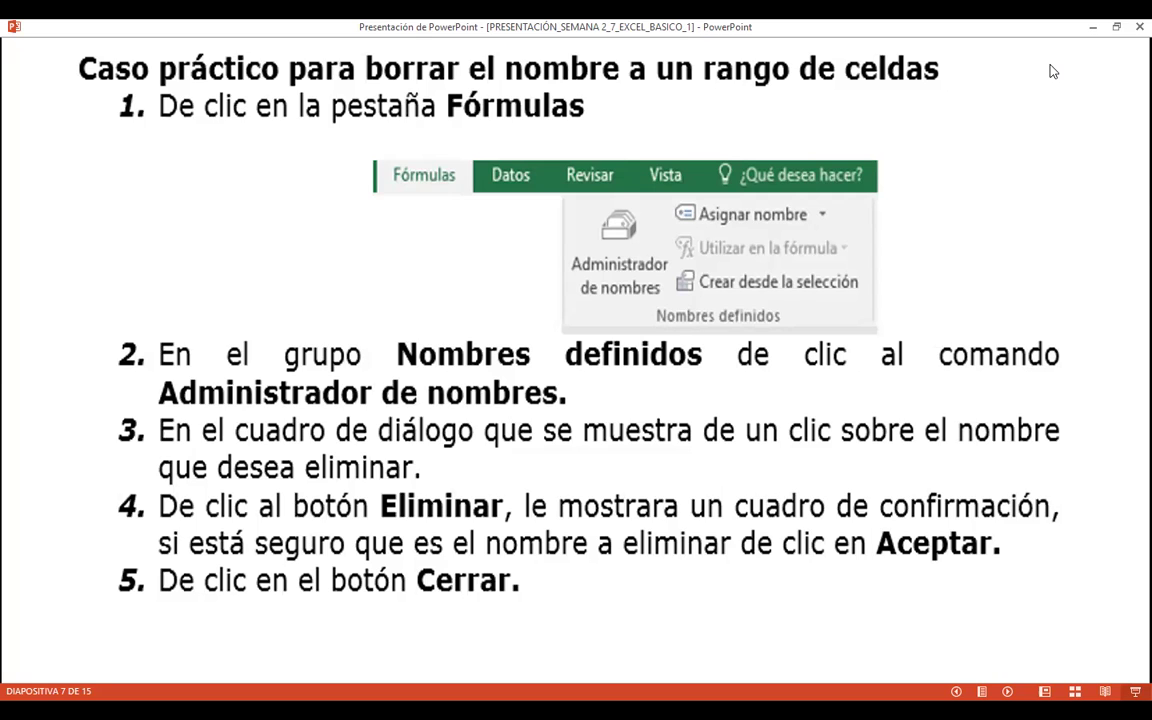
key("Left")
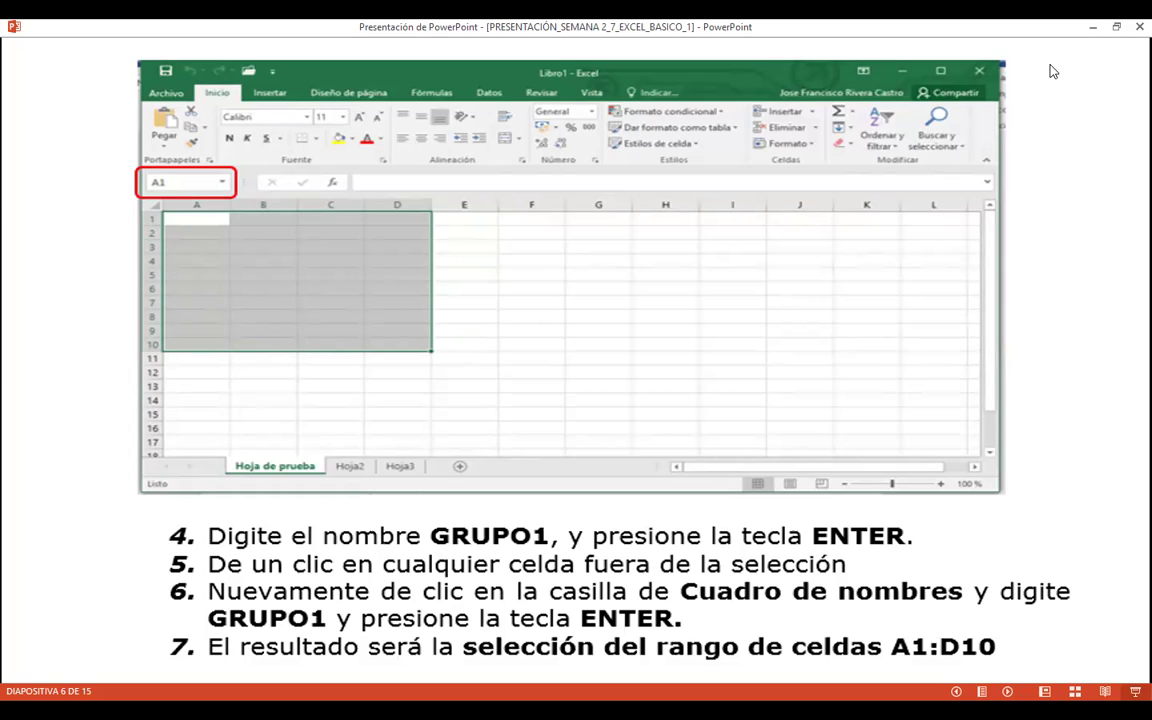
Step: Advance to slide 7 on deleting a range name via Administrador de nombres
key("Right")
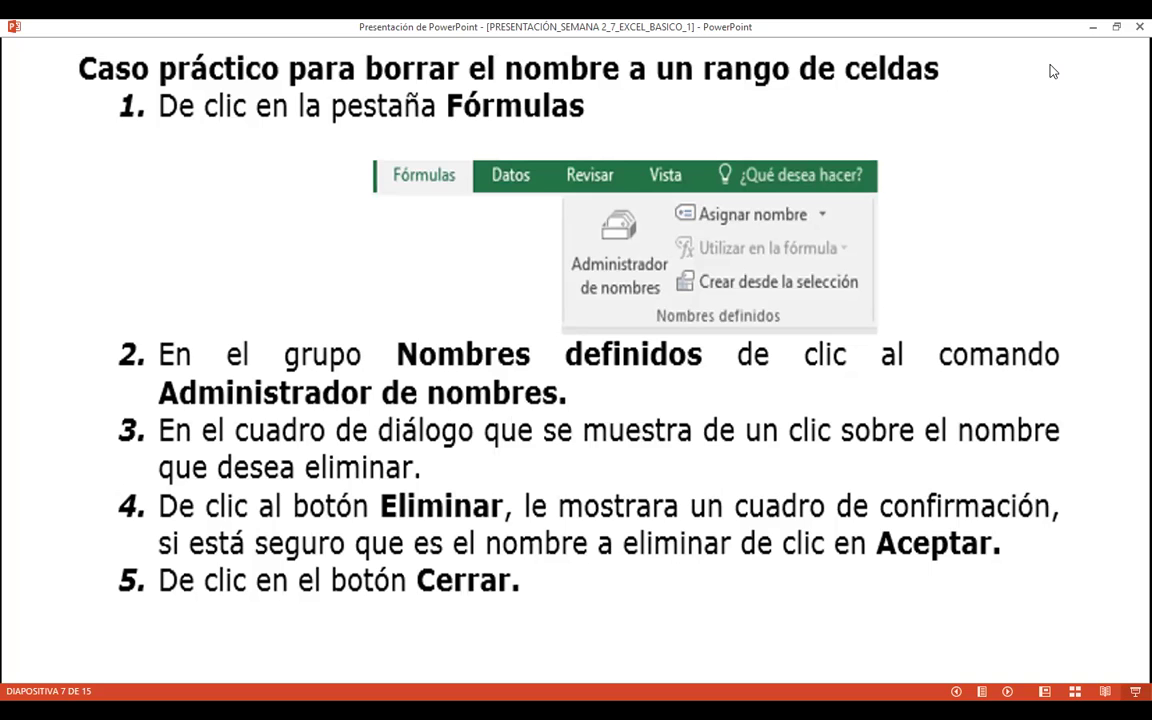
Step: Advance to slide 8 showing the Administrador de nombres screenshot
key("Page_Down")
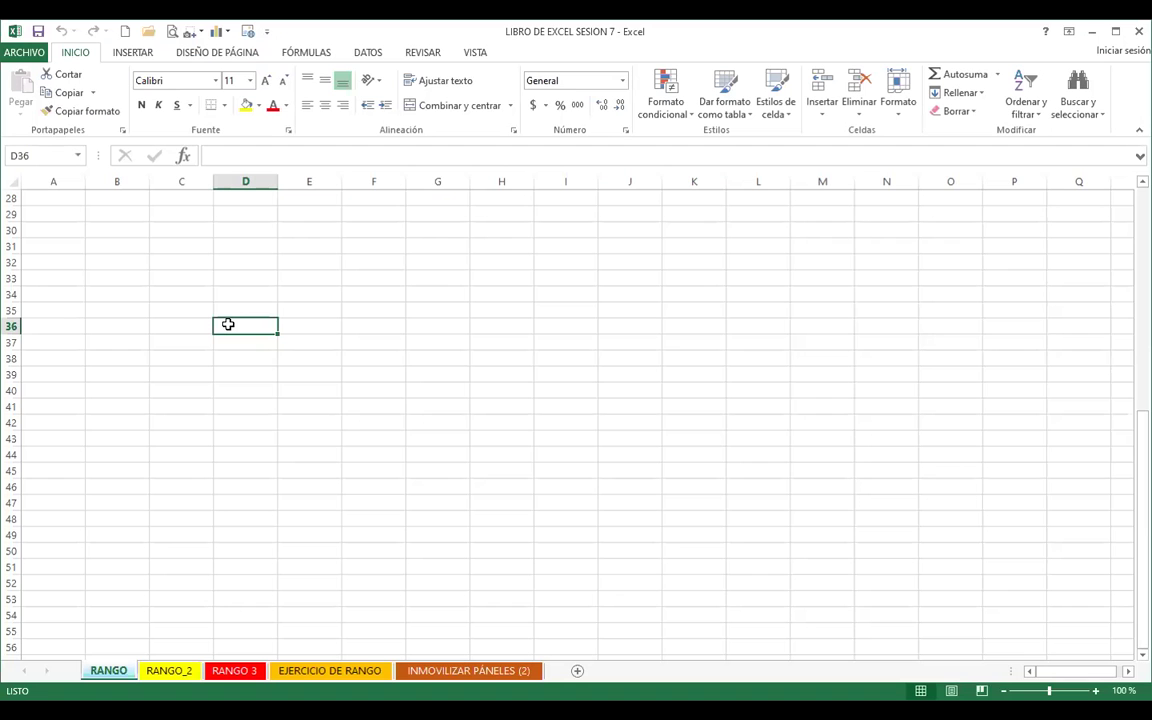
Step: Select cells A1:F10 on the RANGO sheet and put the cursor in the Name Box
key("ctrl+Up")
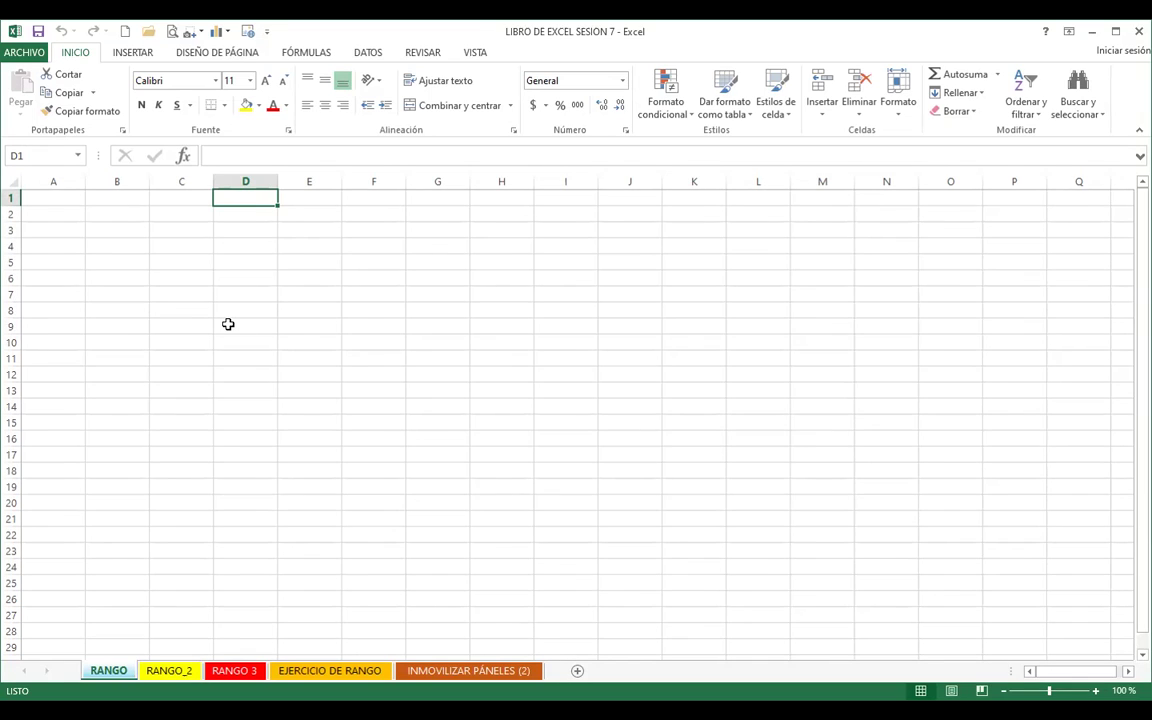
left_click(47, 197)
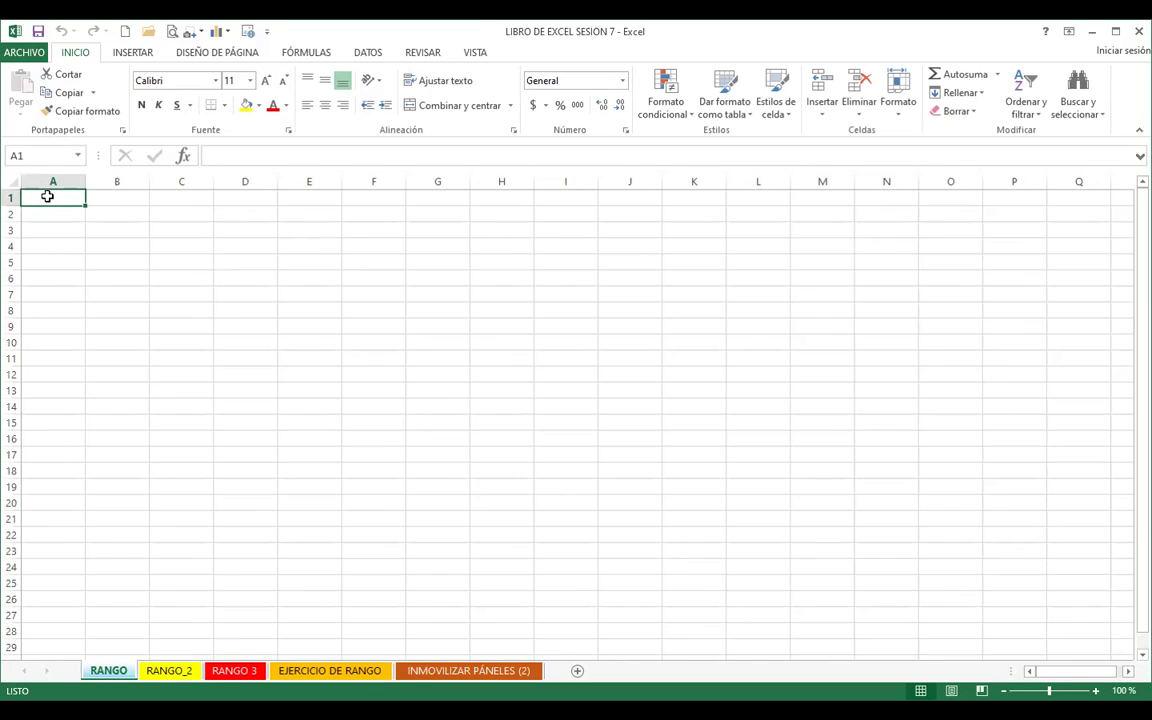
mouse_move(47, 197)
left_mouse_down()
mouse_move(316, 255)
mouse_move(368, 332)
mouse_move(370, 368)
mouse_move(370, 343)
left_mouse_up()
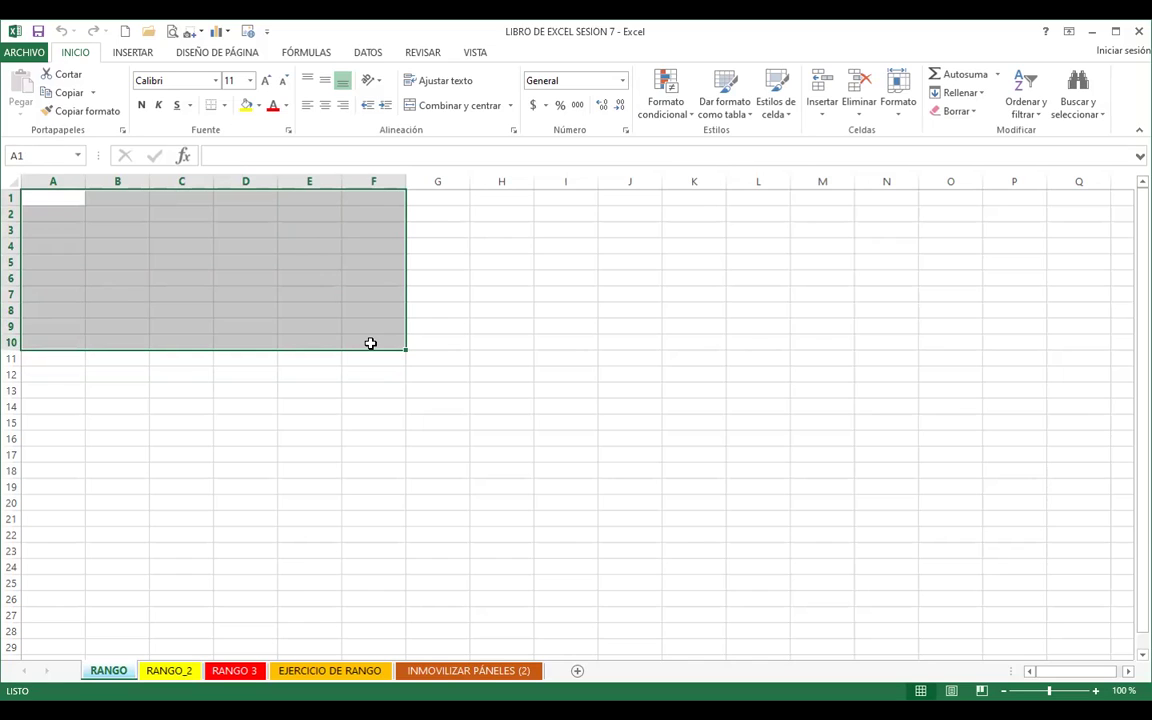
left_click(919, 357)
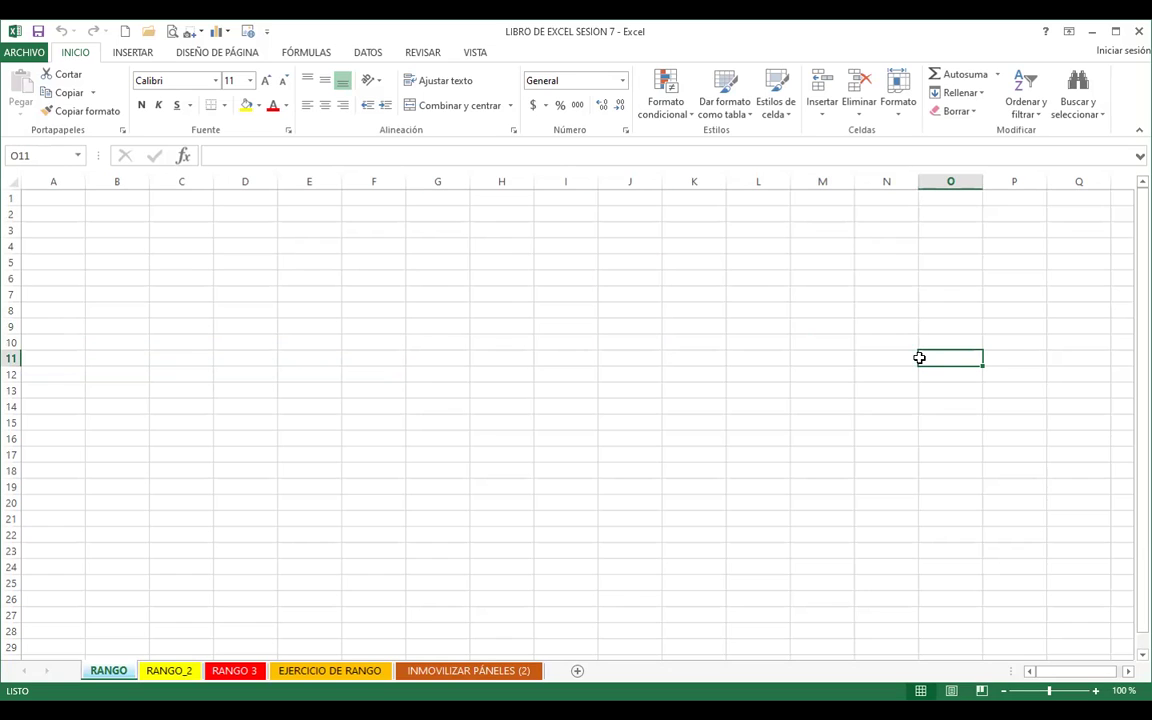
left_click(55, 196)
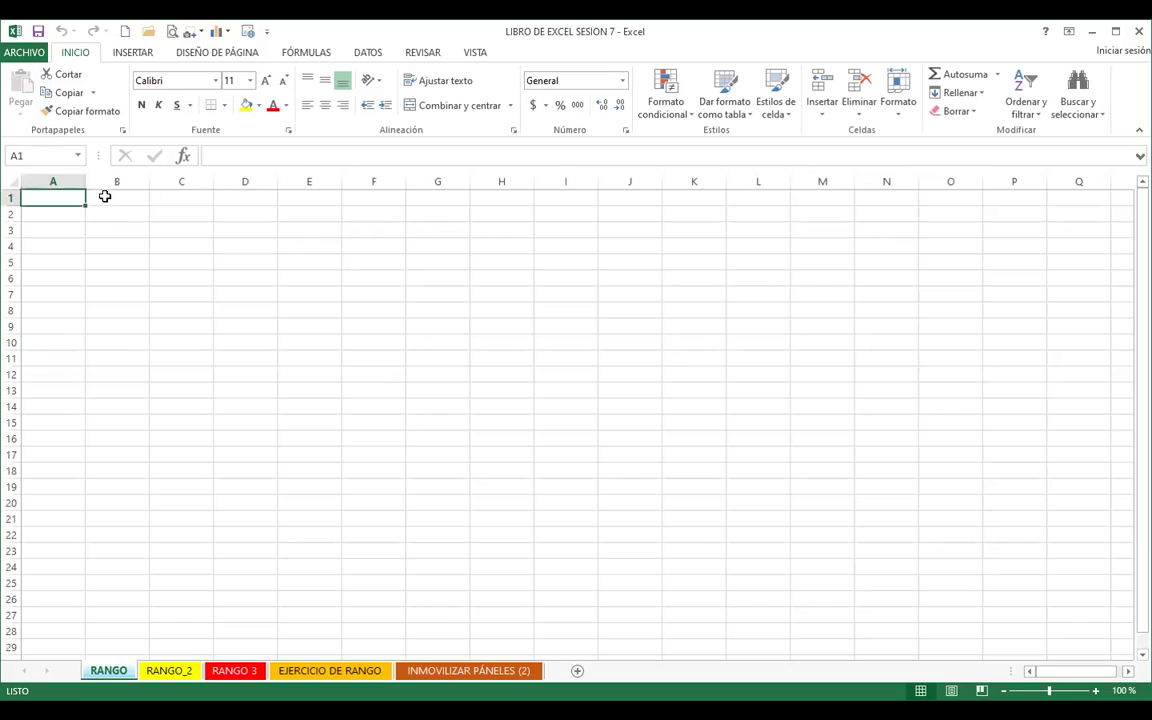
left_click_drag(104, 196, 373, 343)
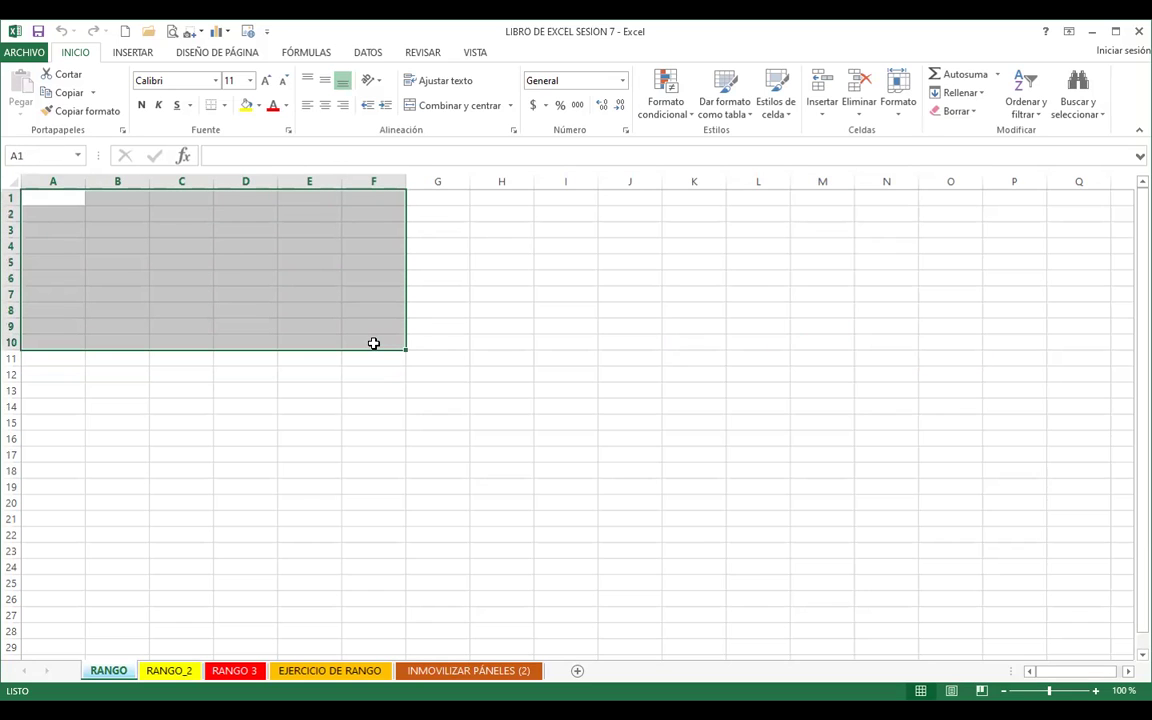
left_click(33, 155)
Step: Enter EJEMPLO1 in the Name Box as the name for A1:F10
type("EJEMPLO1")
key("Return")
Step: Open Administrador de nombres from the Fórmulas tab and edit the EJEMPLO1 name
left_click(308, 54)
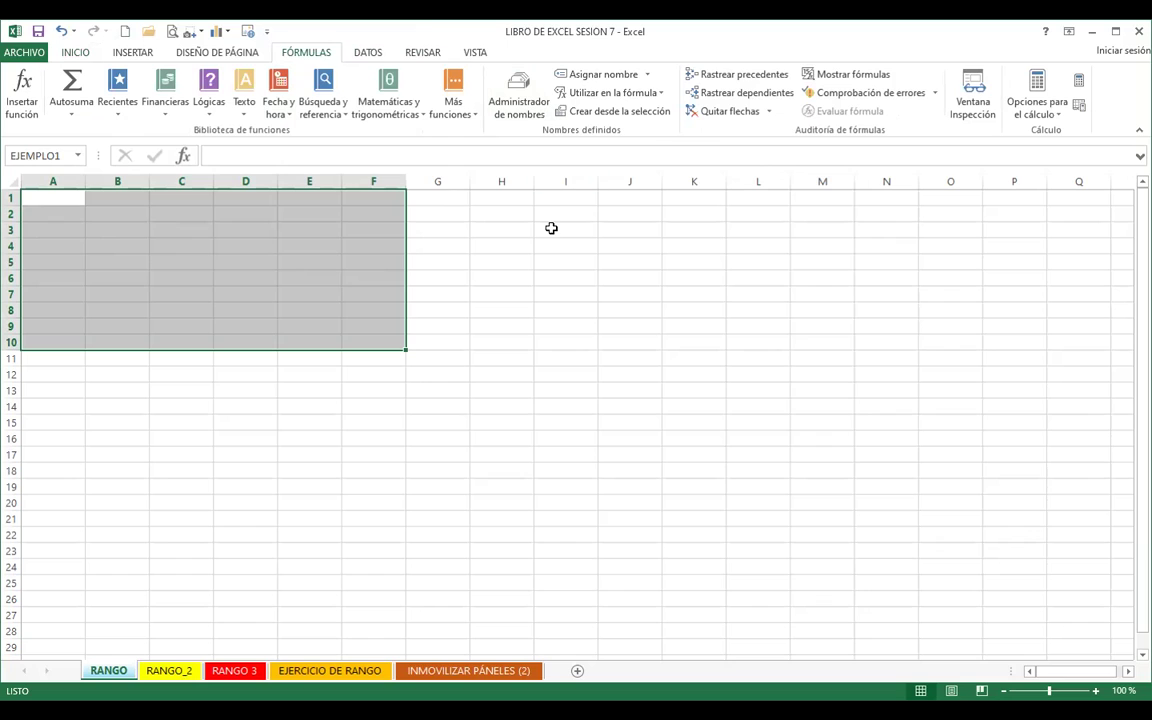
left_click(530, 85)
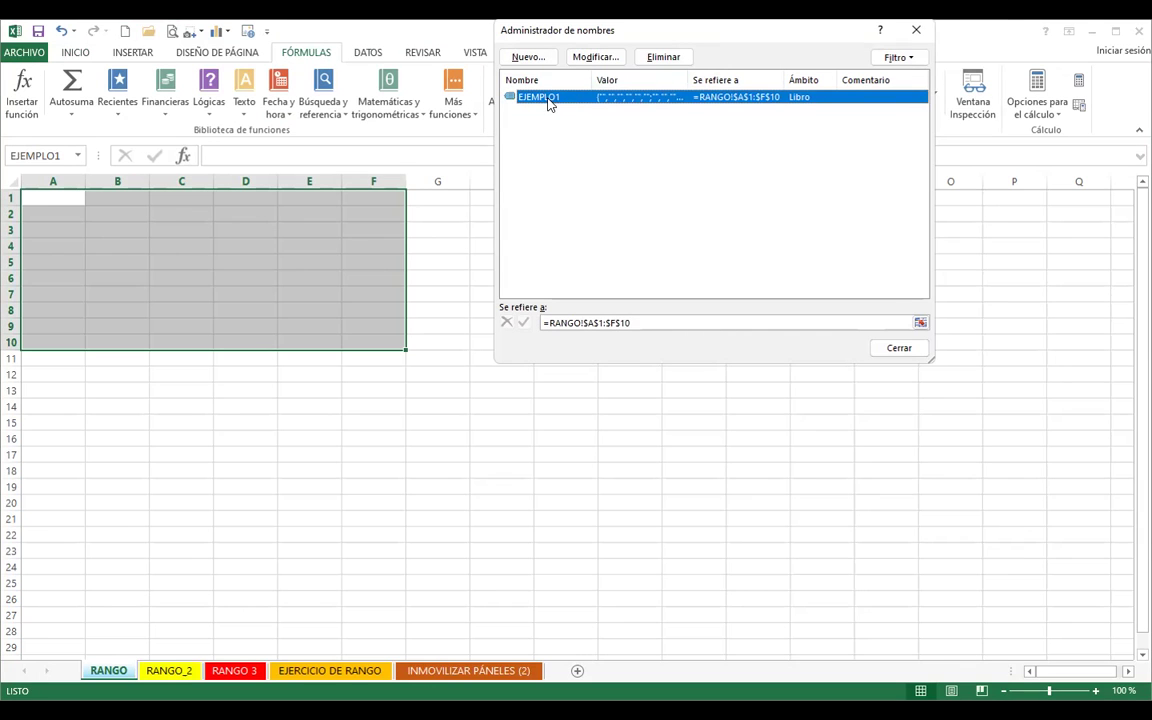
double_click(549, 103)
Step: Review EJEMPLO1's name and its =RANGO!$A$1:$F$10 reference in Editar nombre without changing them
left_click(728, 135)
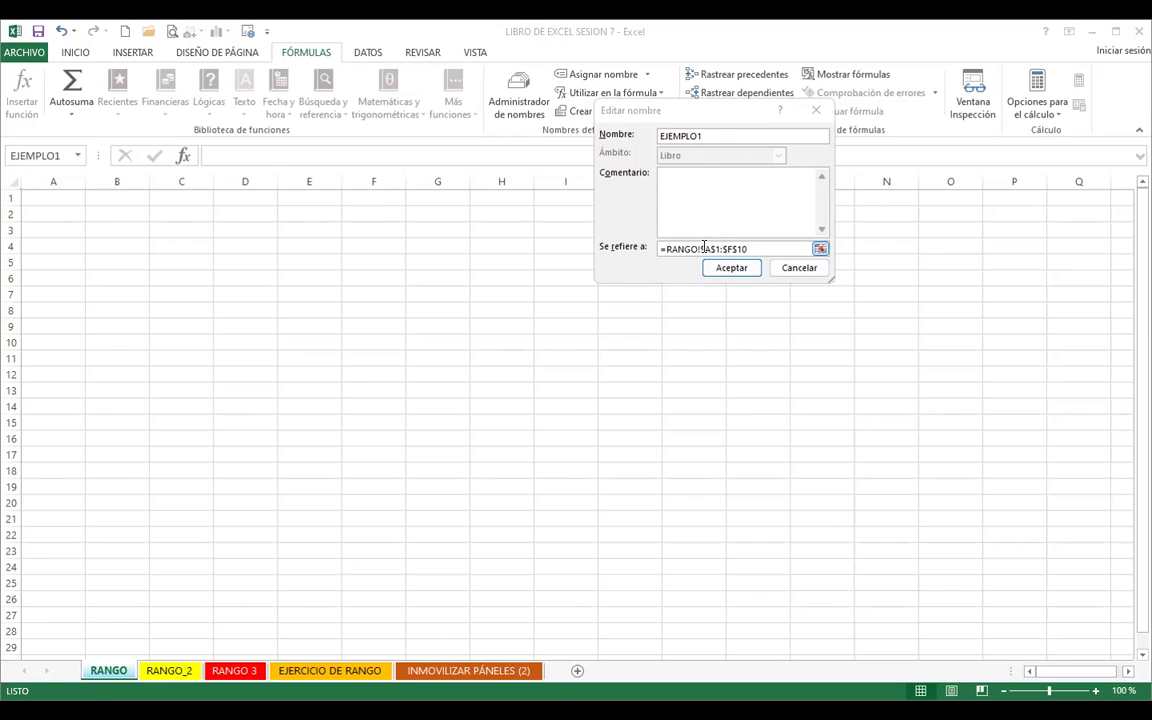
left_click(702, 249)
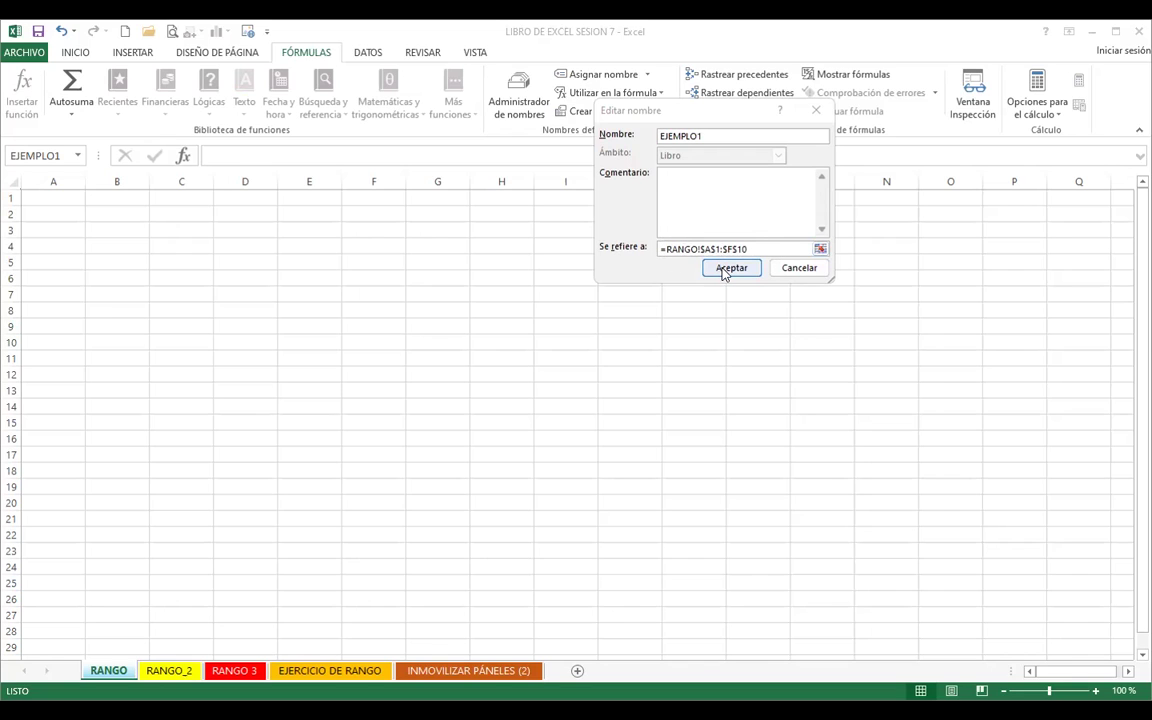
key("Escape")
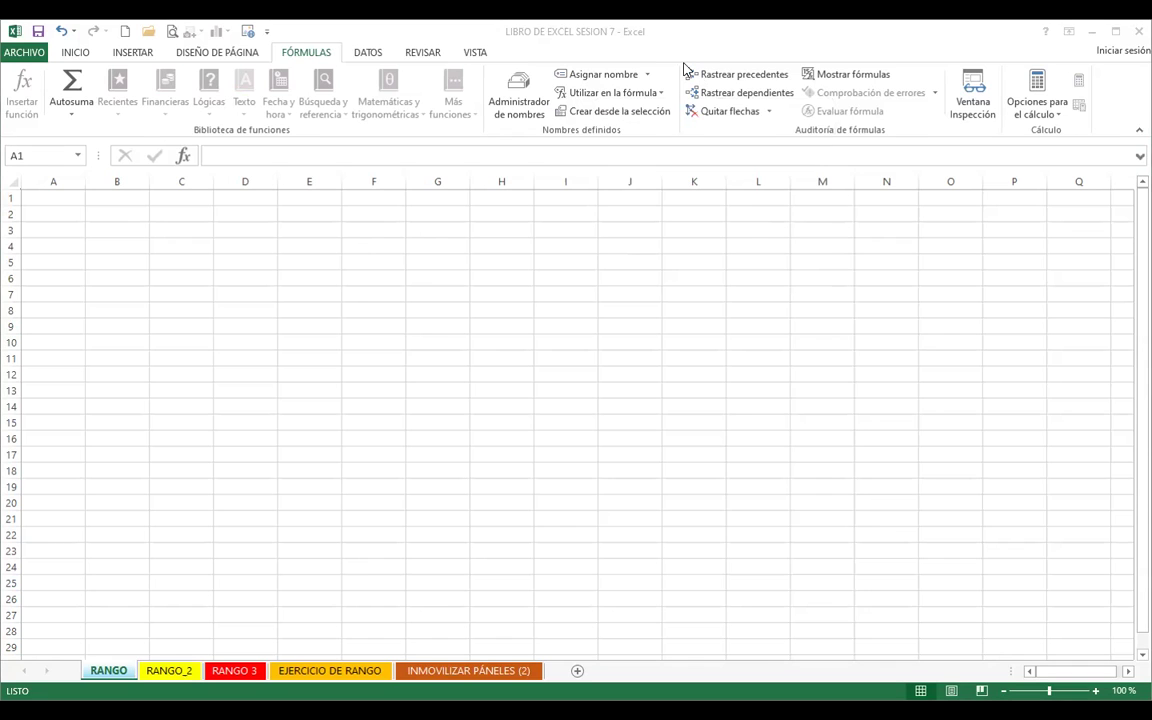
key("ctrl+F3")
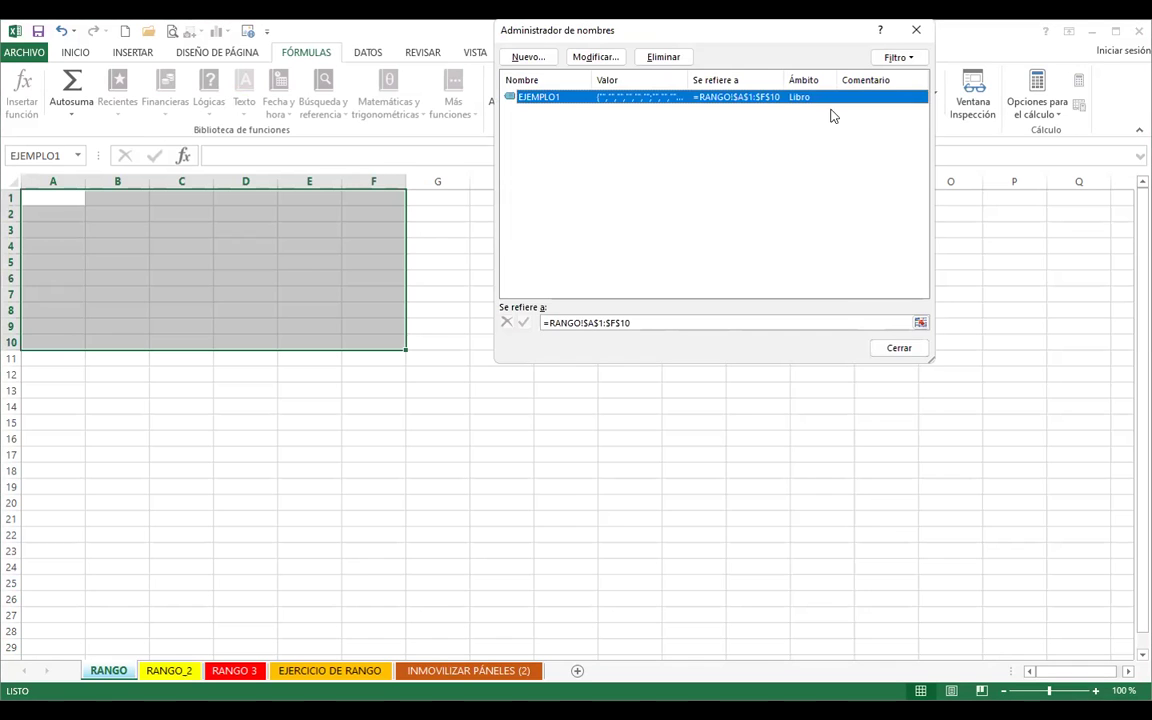
left_click(898, 347)
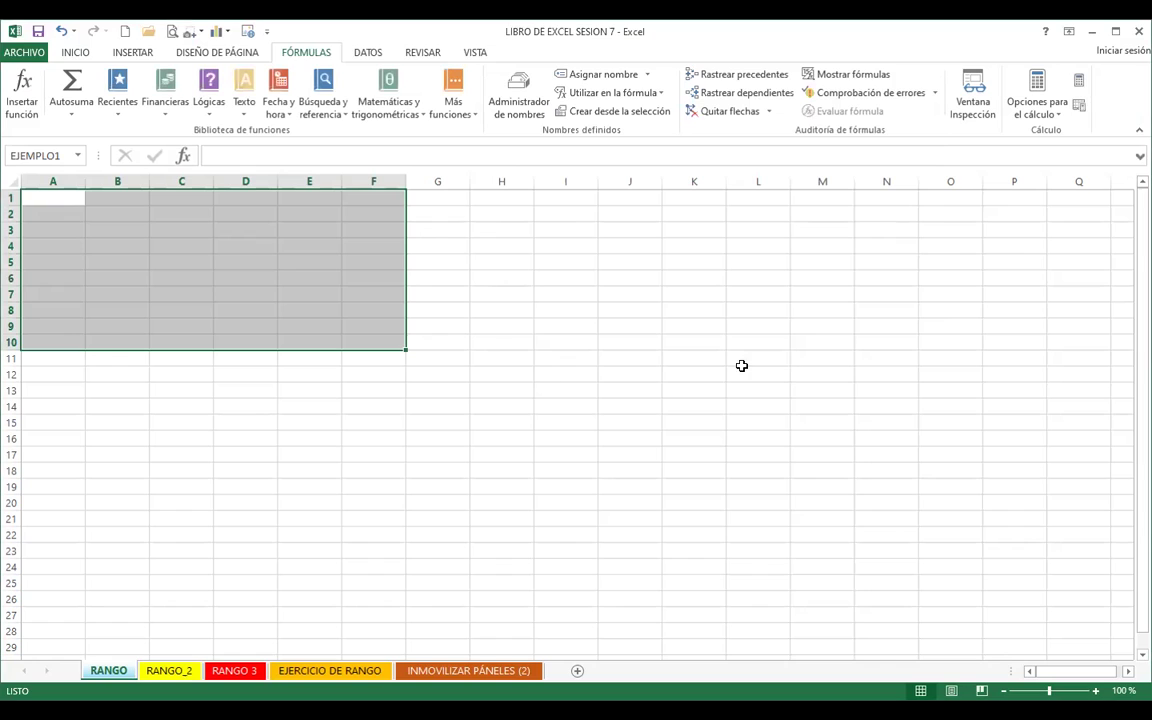
left_click(1028, 249)
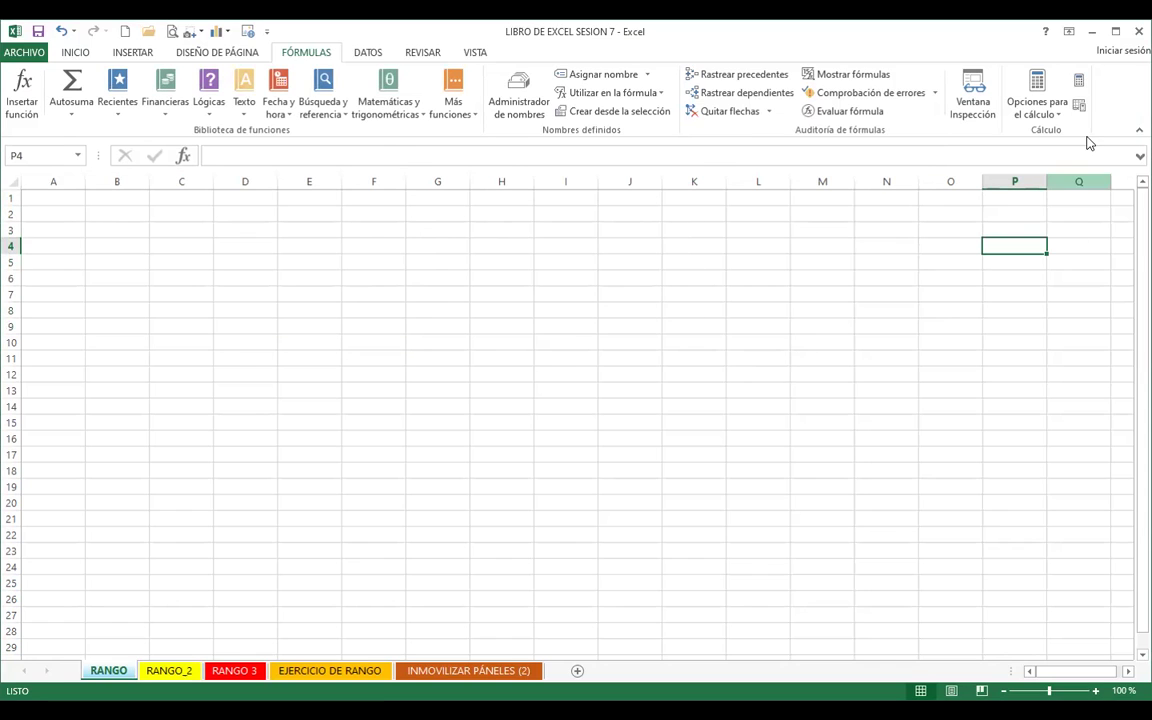
Step: Jump to EJEMPLO1 (RANGO!A1:F10) from the Name Box list, then again from the RANGO_2 sheet
left_click(77, 155)
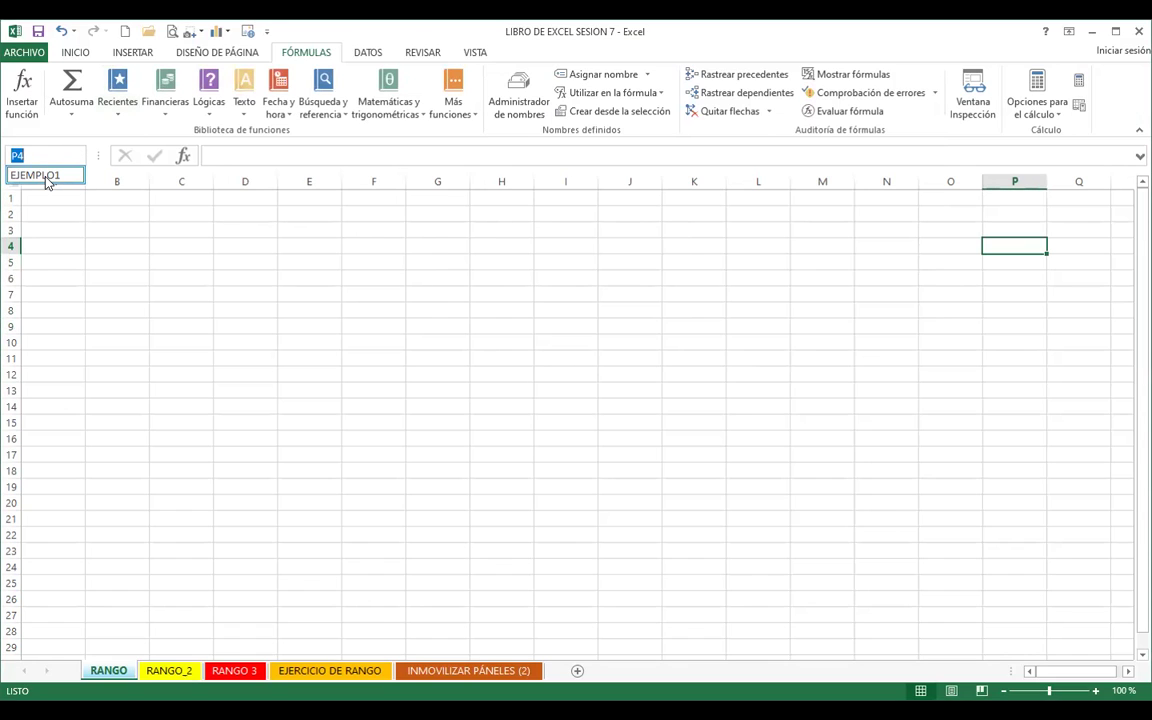
left_click(46, 176)
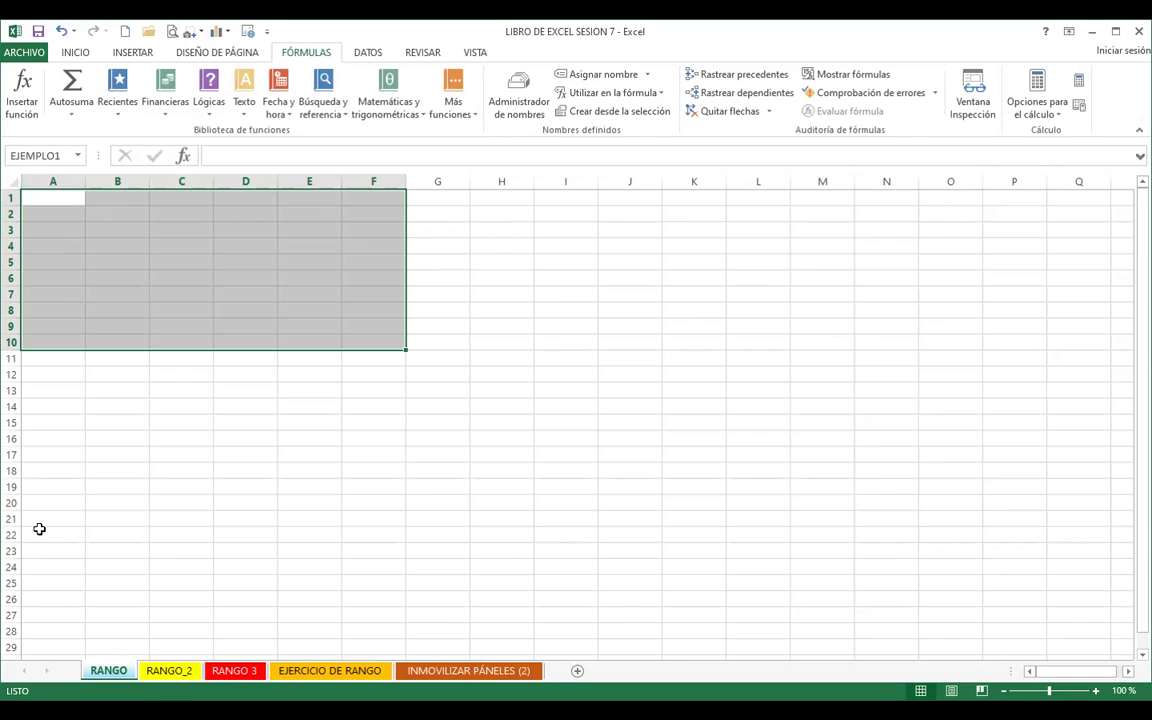
left_click(168, 674)
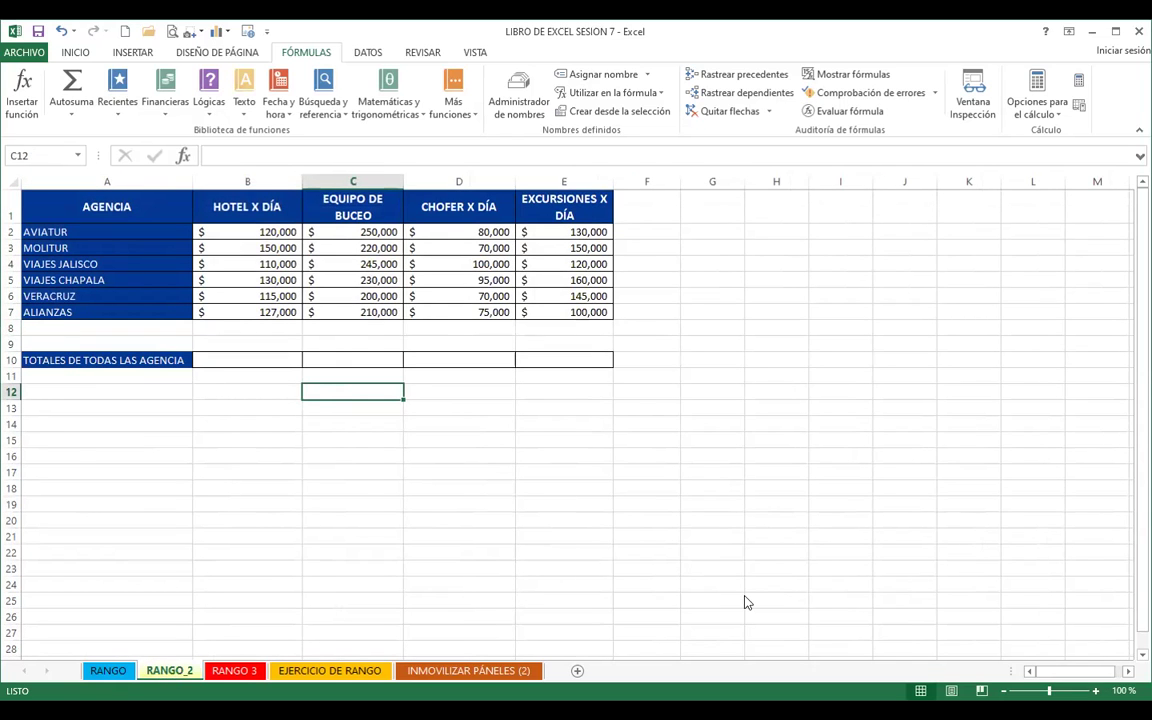
left_click(79, 156)
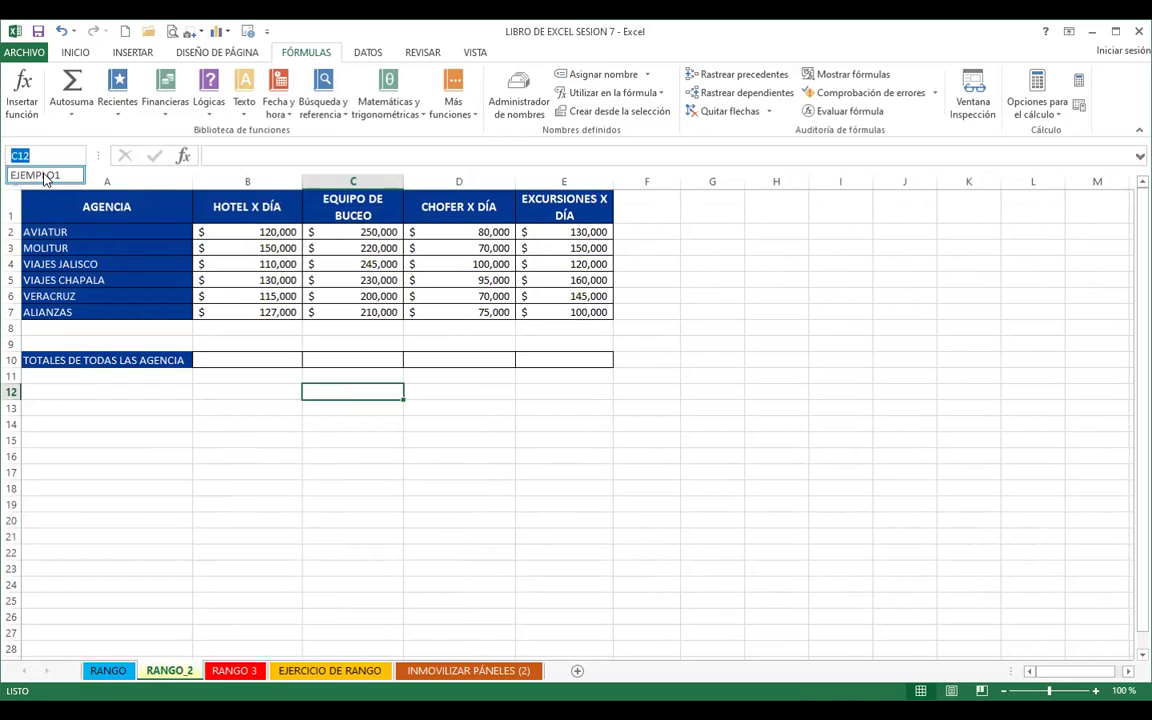
left_click(45, 176)
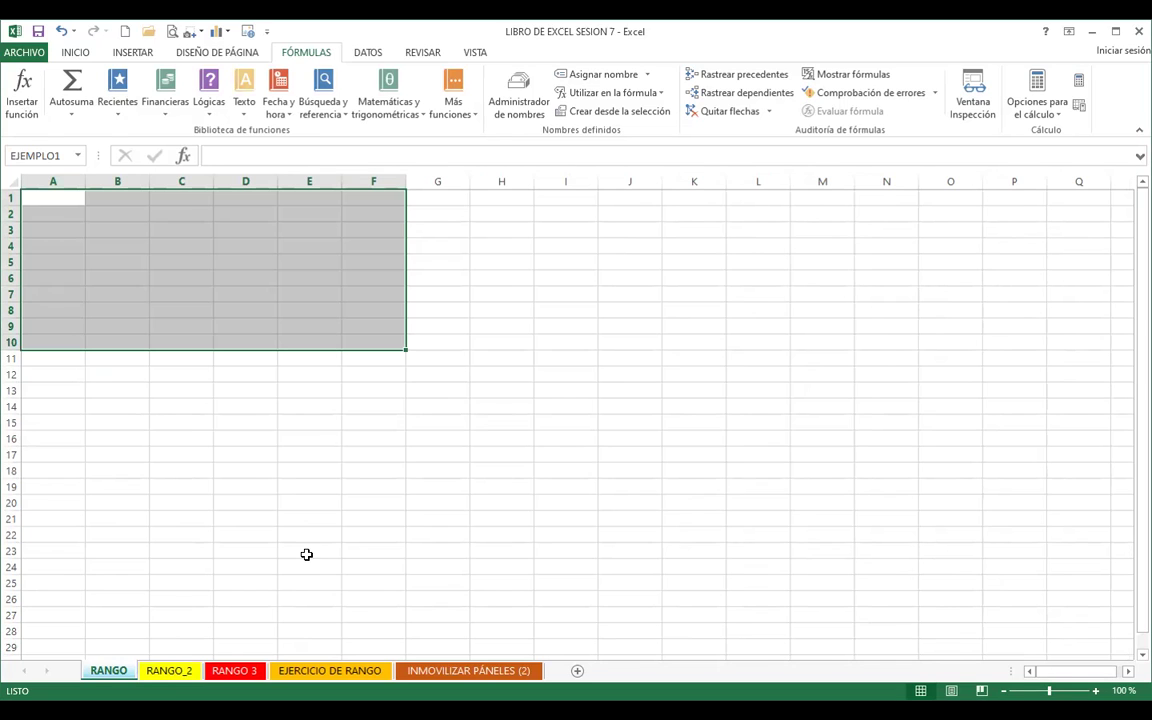
Step: From the INMOVILIZAR PÁNELES (2) sheet, jump to EJEMPLO1 via the Name Box list
left_click(468, 671)
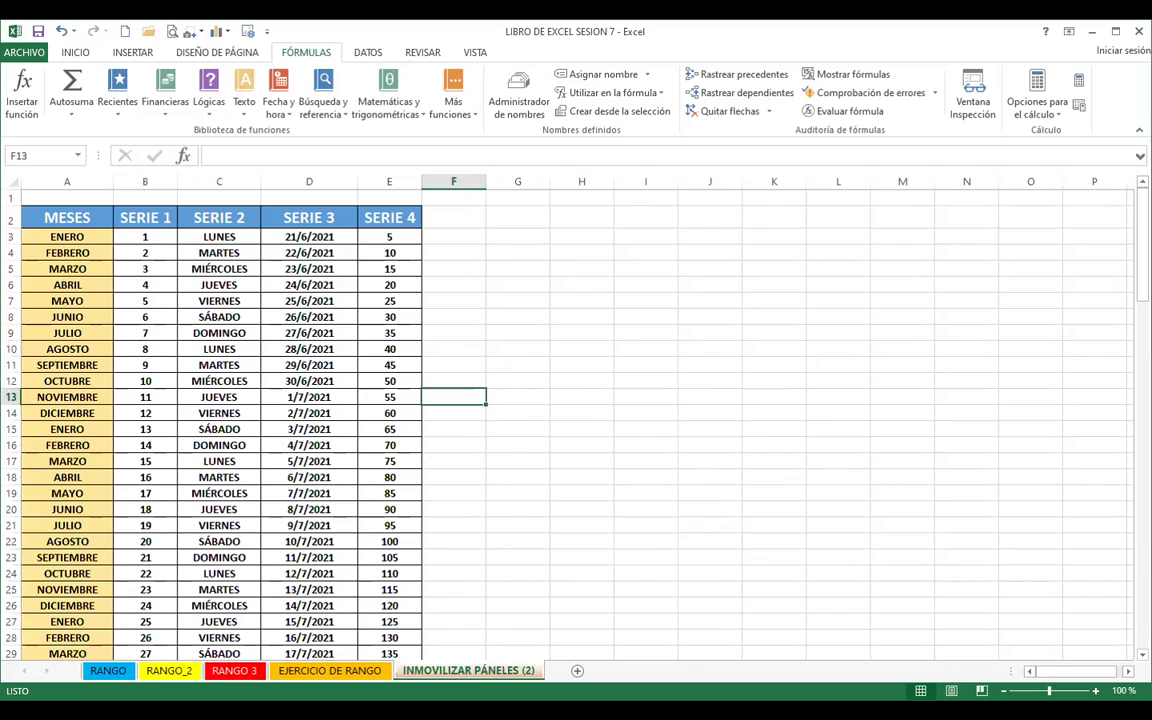
left_click(81, 157)
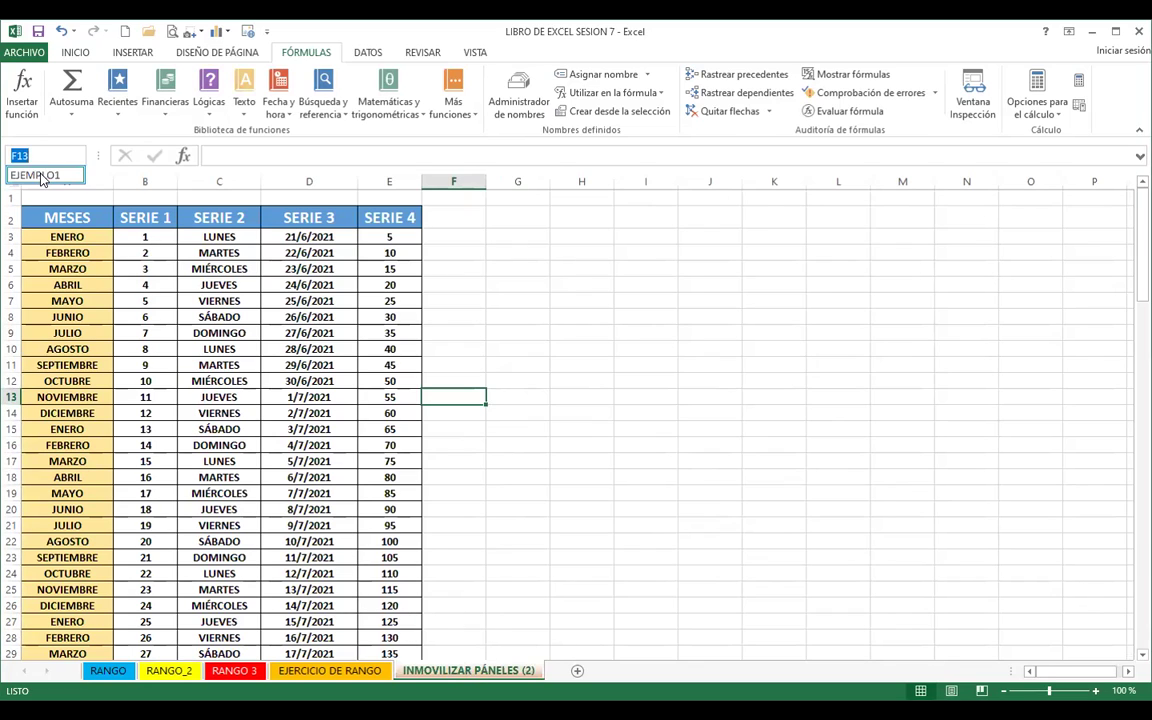
left_click(42, 176)
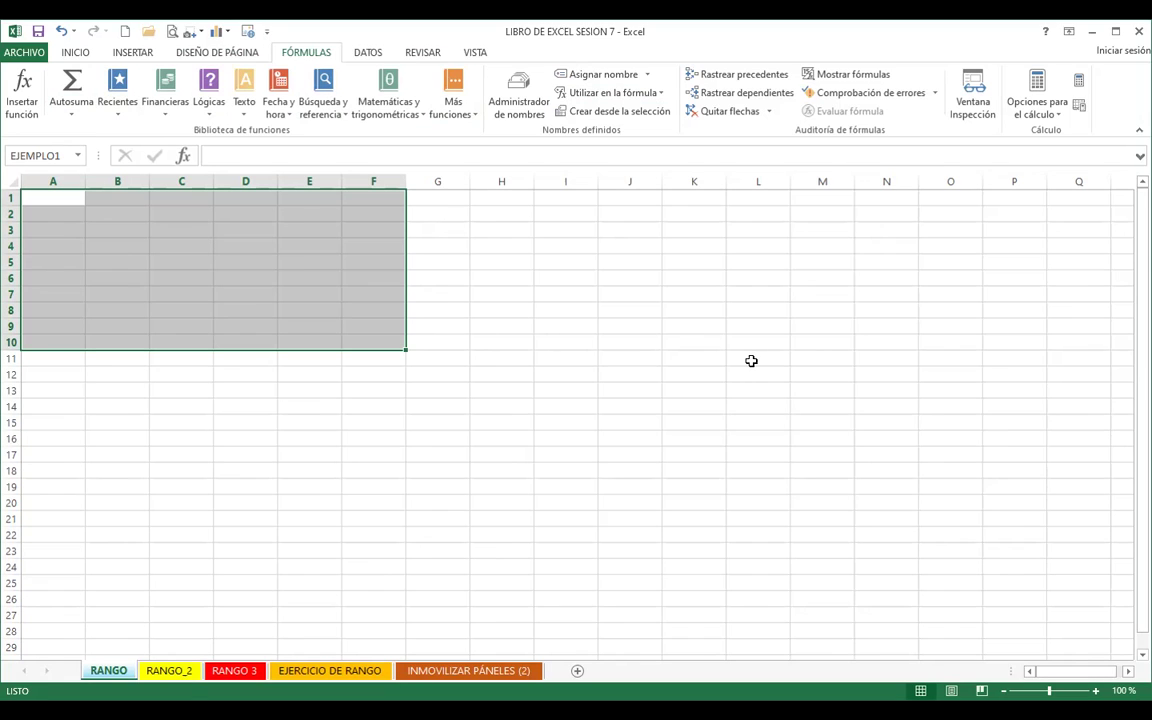
Step: Select a block starting at G7 and briefly open then close the Name Manager
left_click_drag(450, 296, 690, 357)
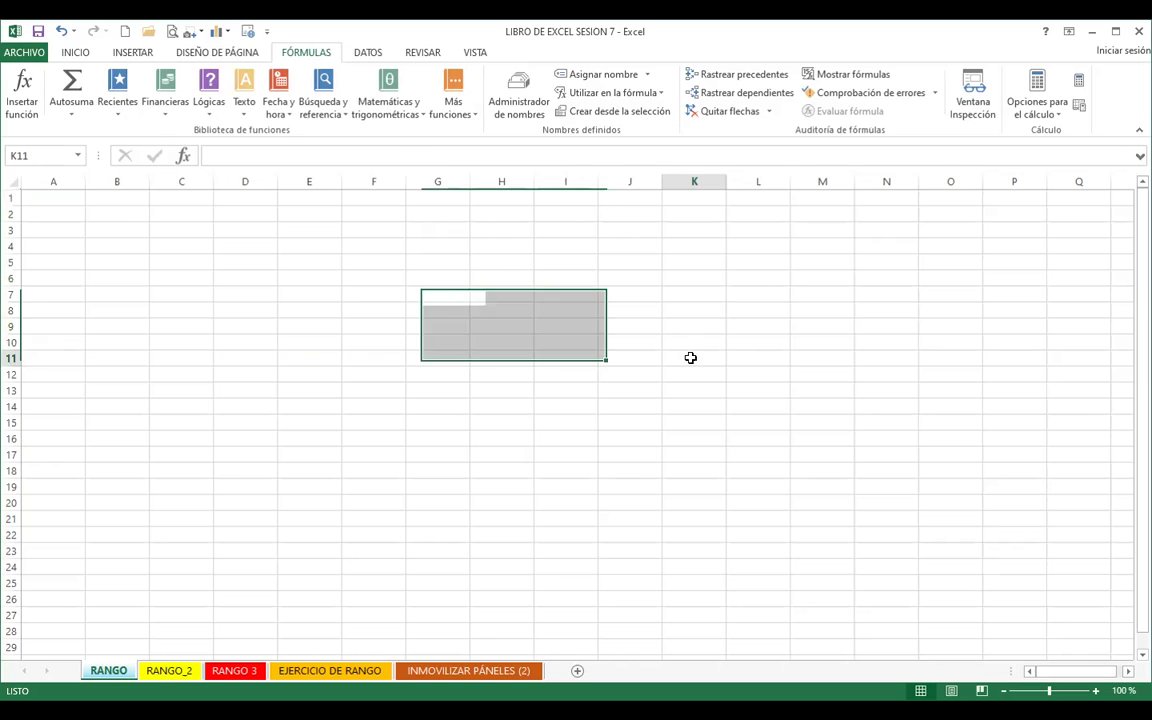
left_click(518, 100)
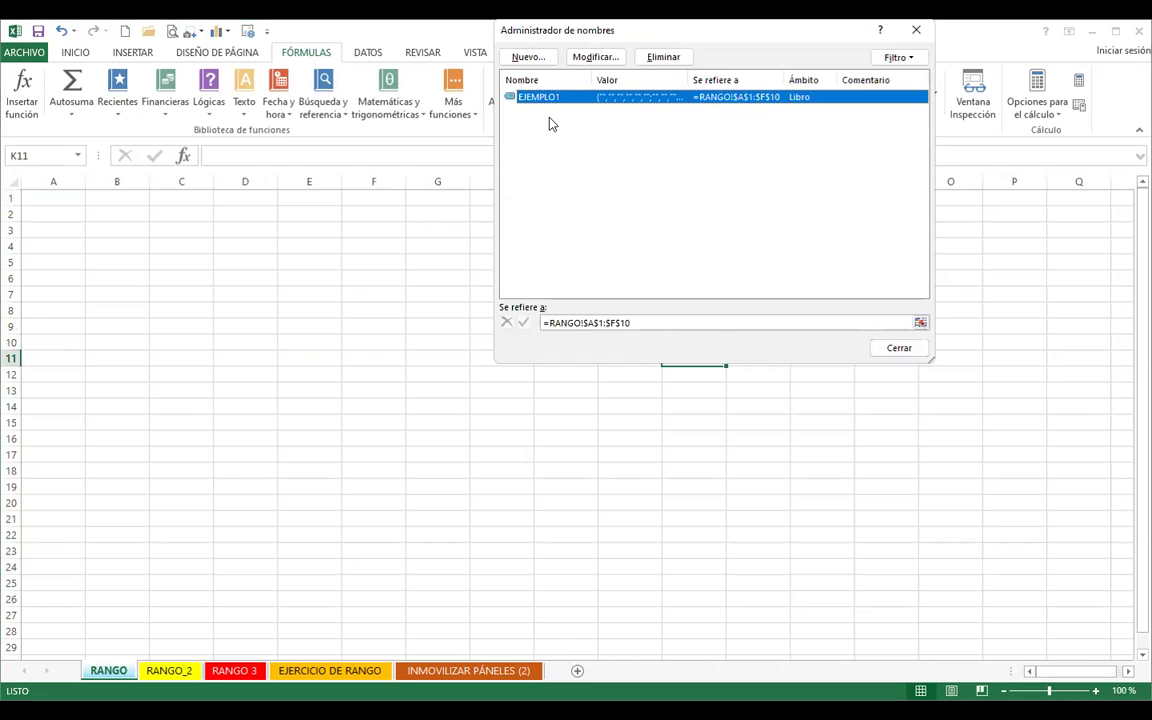
left_click(915, 29)
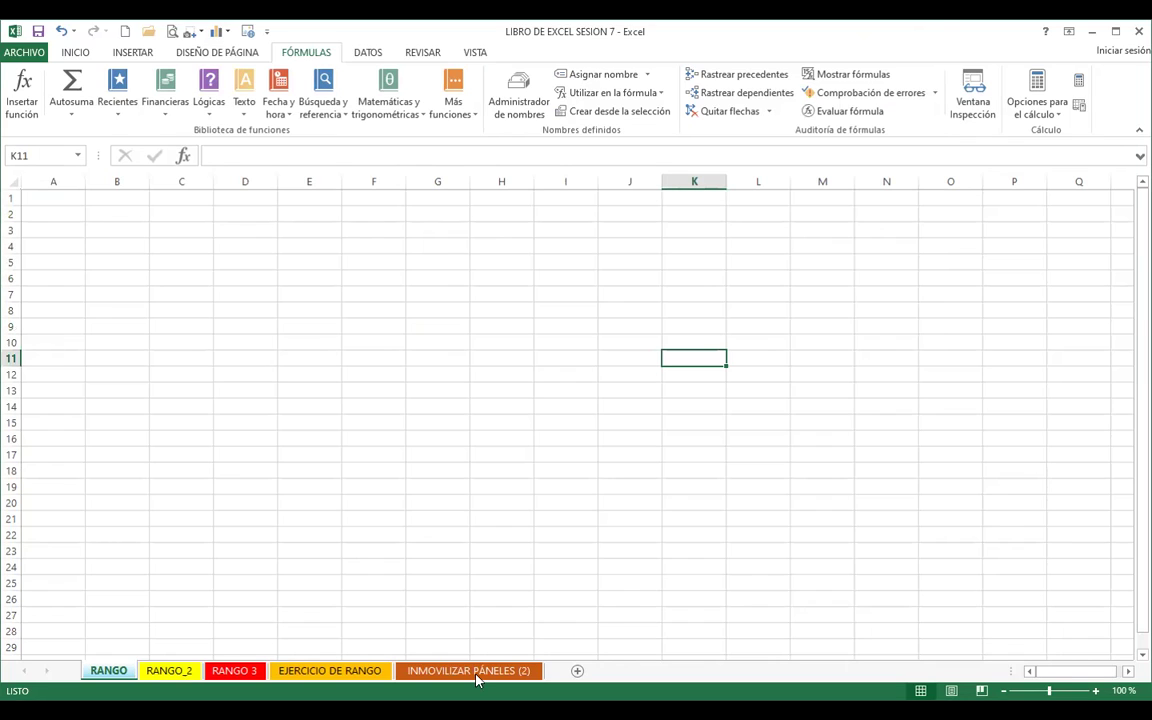
Step: Type EJEMPLO in the Name Box to jump to the EJEMPLO1 range
left_click(56, 152)
type("E")
type("JEMPLO1")
key("Return")
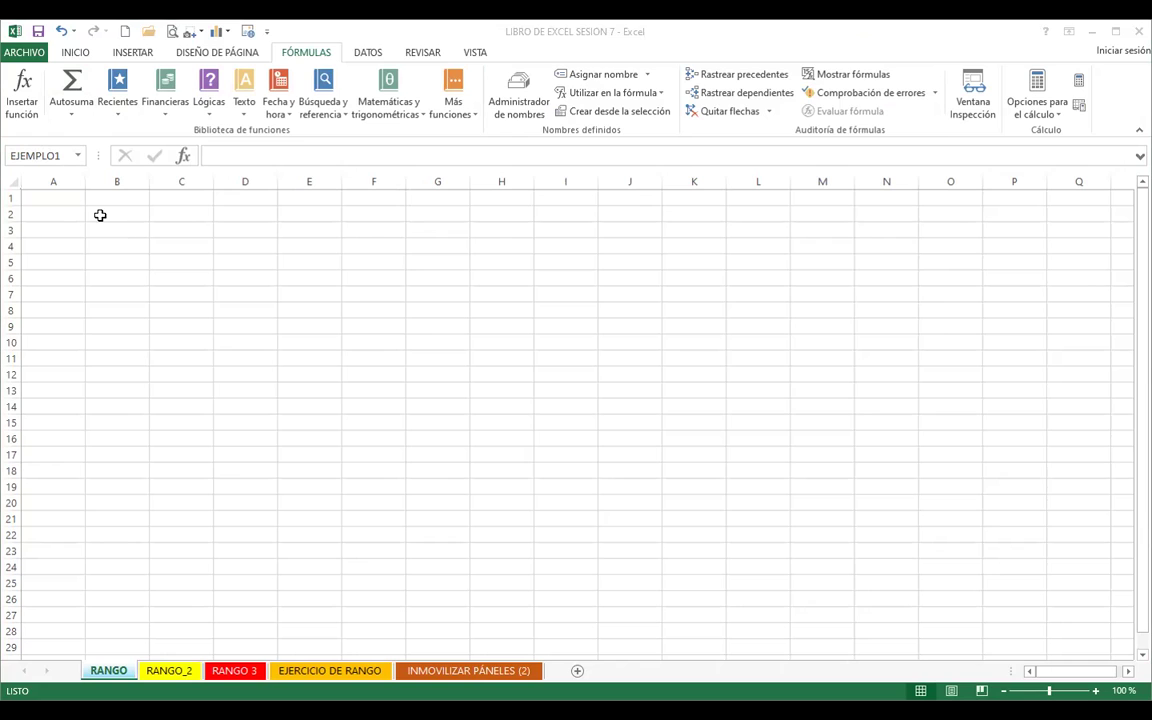
left_click(66, 55)
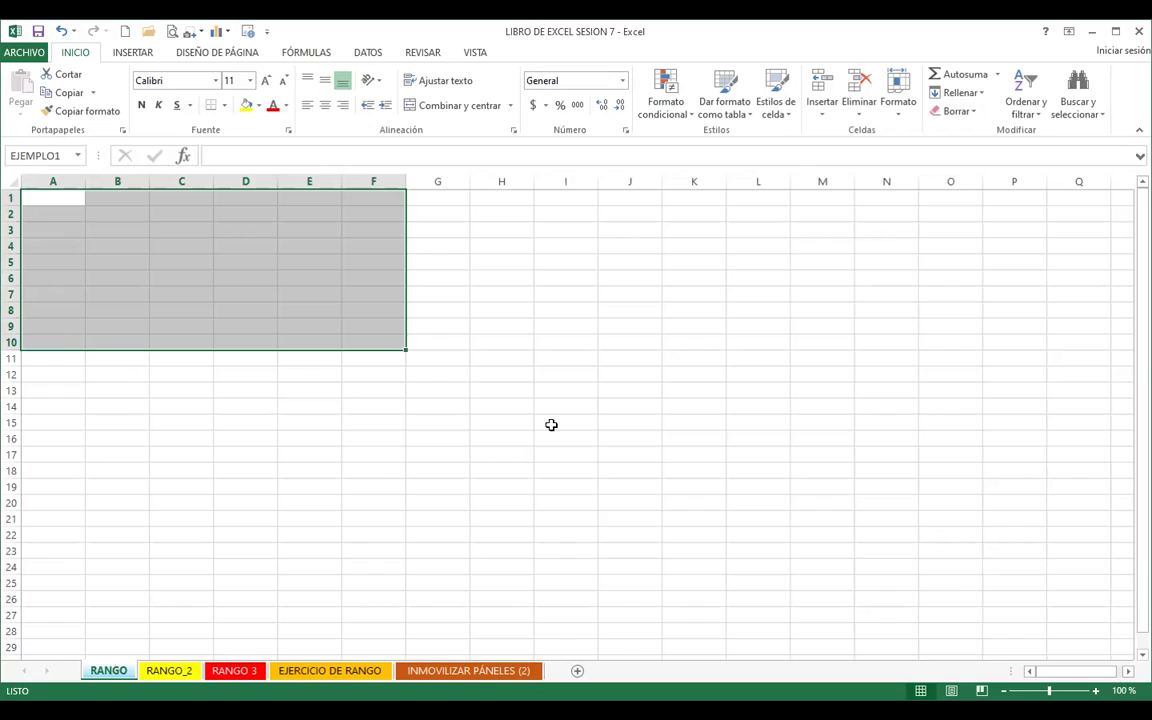
left_click(545, 358)
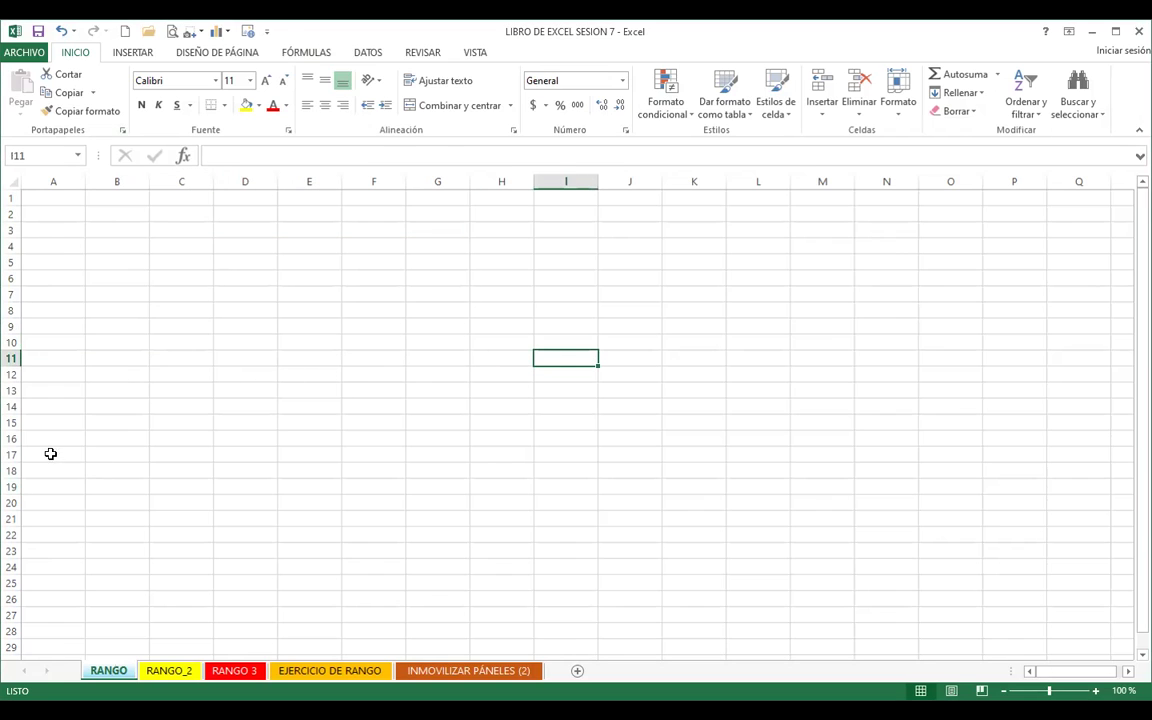
Step: Select the H (A20:A40, B29, C20:C40) and O (column E, F40, G21:G40, F20:G20) cells
left_click(45, 517)
scroll(365, 440, "down", 3)
scroll(196, 377, "down", 1)
left_click(54, 310)
scroll(185, 311, "down", 2)
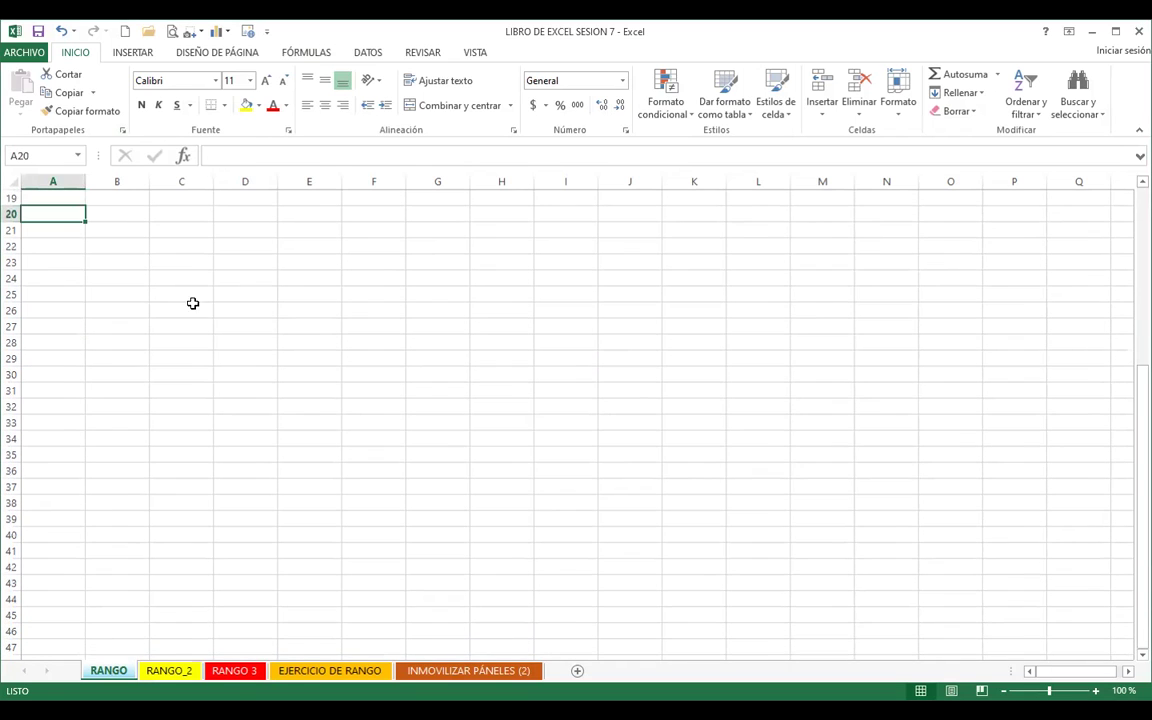
left_click_drag(58, 216, 63, 536)
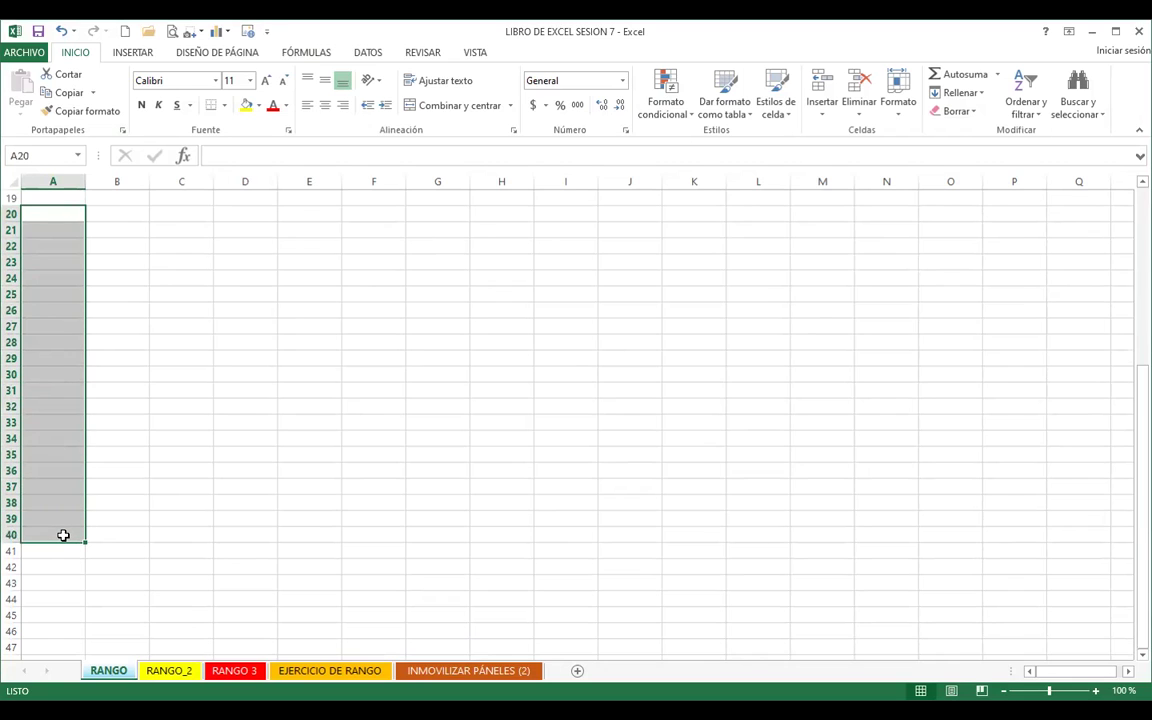
left_click(113, 357, "ctrl")
left_click_drag(181, 213, 189, 528, "ctrl")
left_click_drag(298, 216, 298, 530, "ctrl")
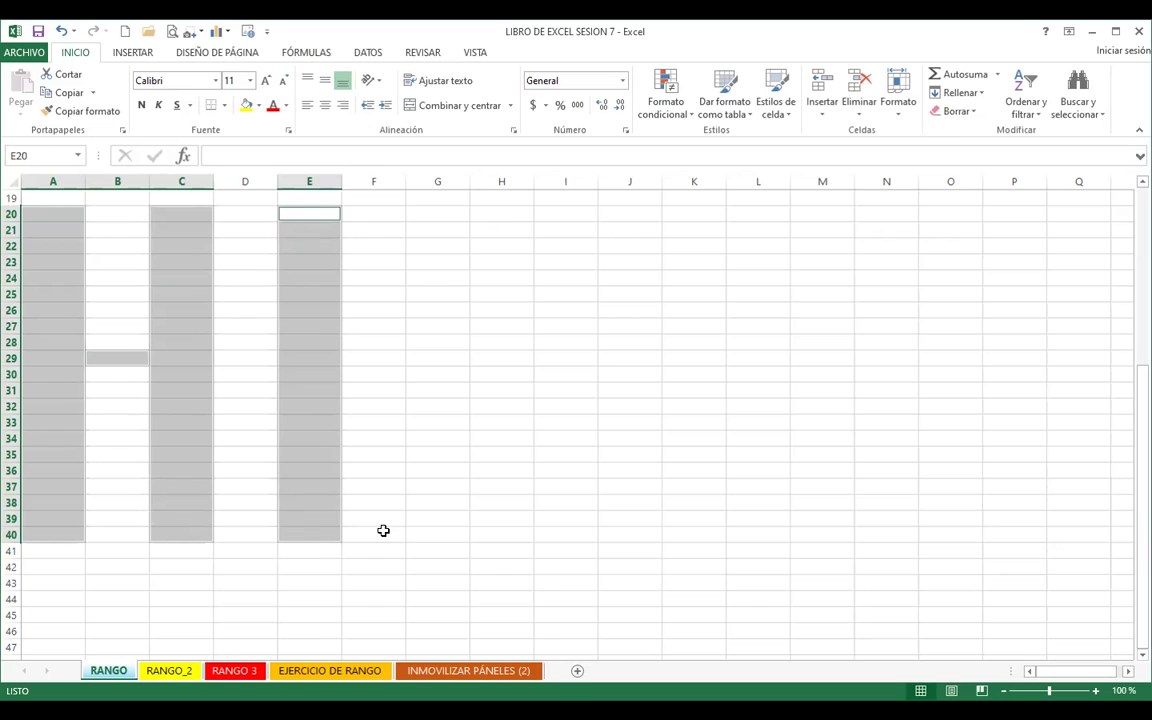
left_click(383, 532, "ctrl")
left_click_drag(424, 228, 416, 535, "ctrl")
left_click_drag(373, 214, 419, 212, "ctrl")
Step: Add the L (column I, J39:J40) and A (columns L and N, M20, M29) cells
left_click_drag(566, 213, 573, 530, "ctrl")
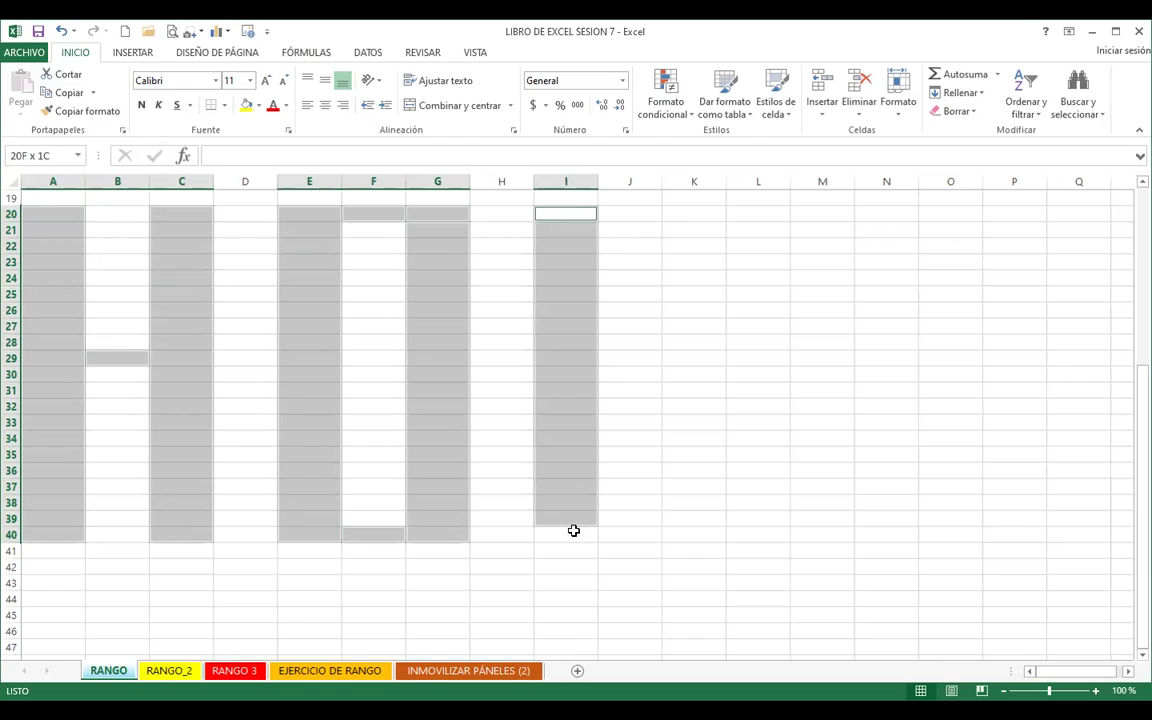
left_click(625, 531, "ctrl")
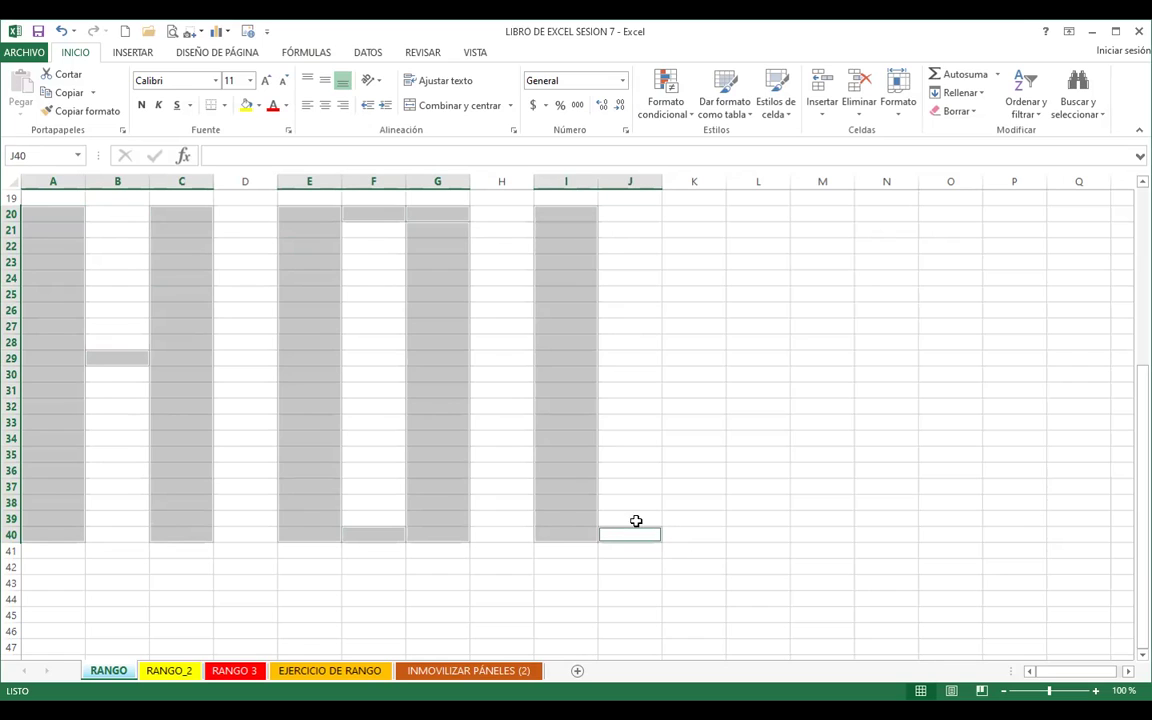
left_click(635, 520, "ctrl")
left_click_drag(755, 213, 746, 531, "ctrl")
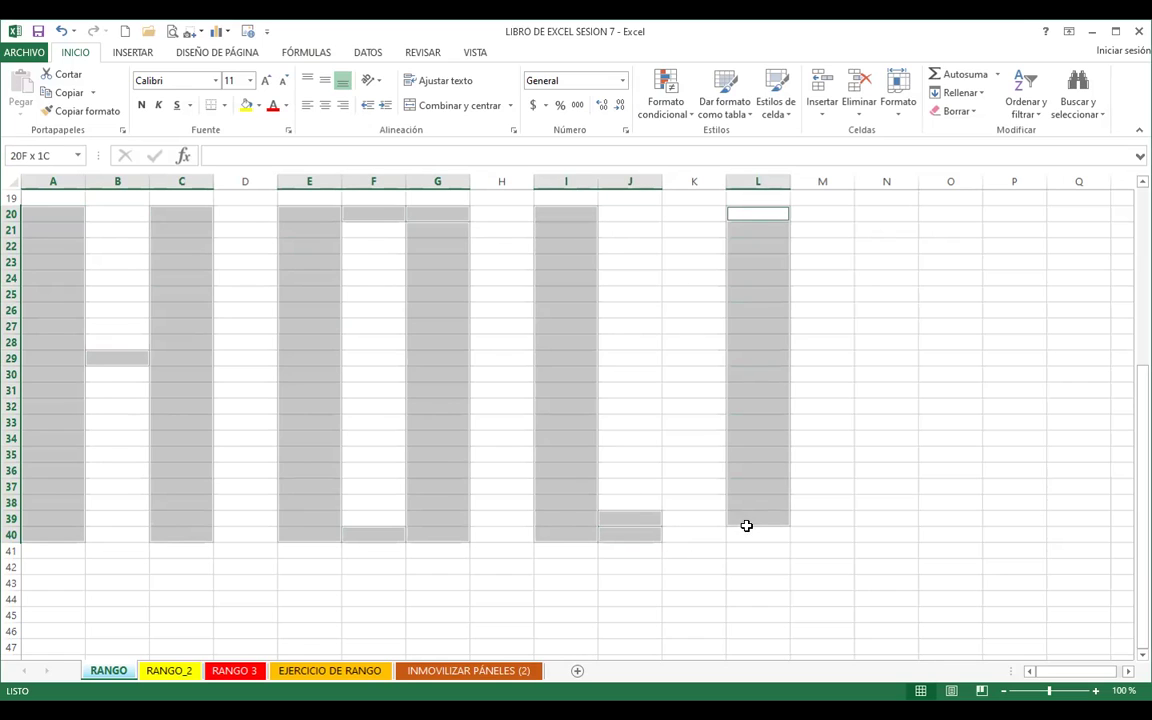
left_click(828, 213, "ctrl")
left_click_drag(874, 213, 869, 531, "ctrl")
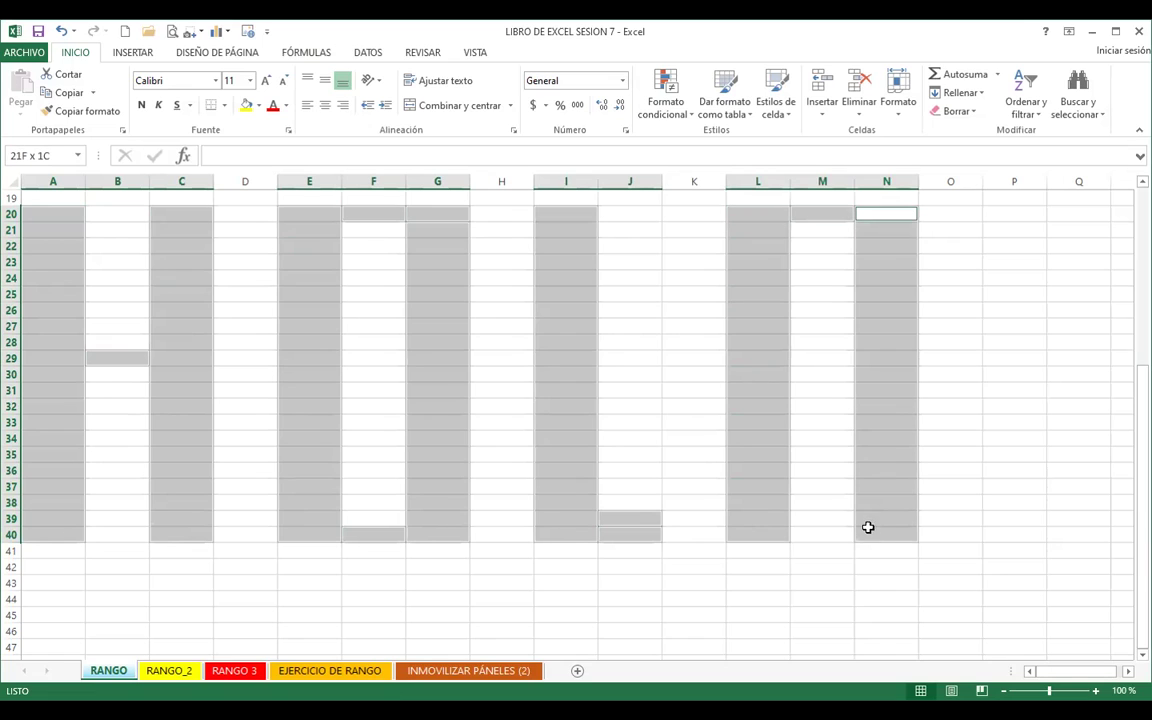
left_click(823, 359, "ctrl")
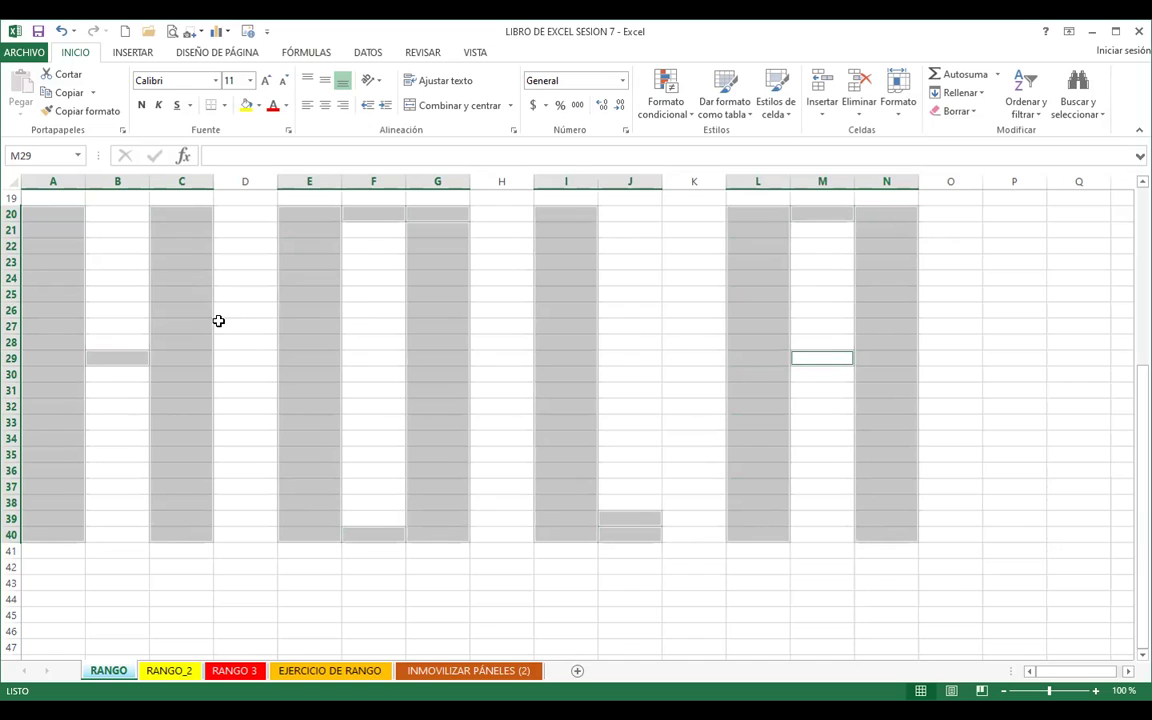
Step: Name the letter-shaped selection HOLA in the Name Box
left_click(44, 152)
type("HOLA")
key("Escape")
Step: Open the HOLA name in Editar nombre from Fórmulas > Administrador de nombres
left_click(656, 338)
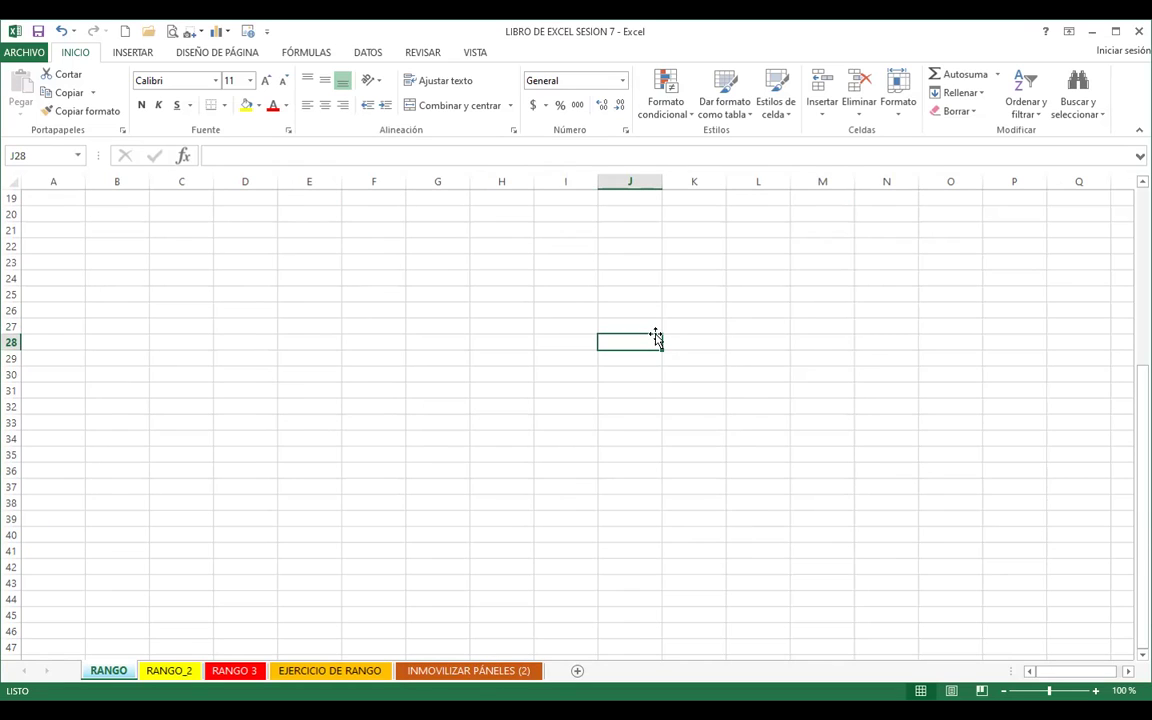
left_click(306, 52)
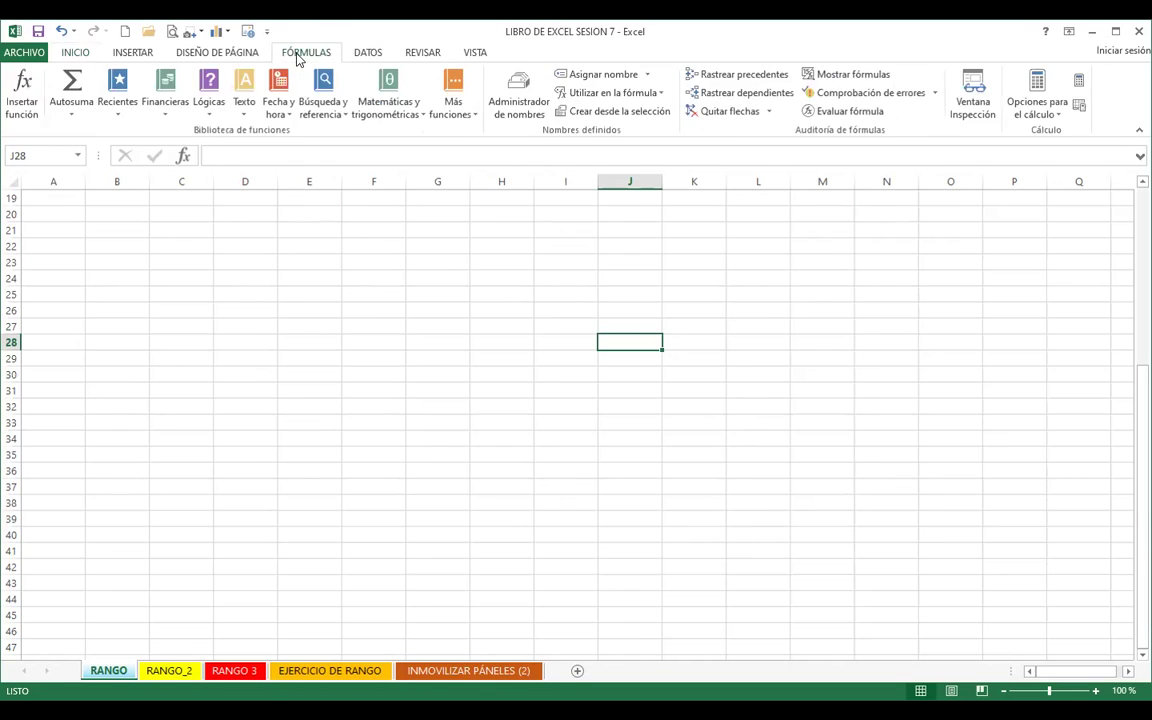
left_click(518, 95)
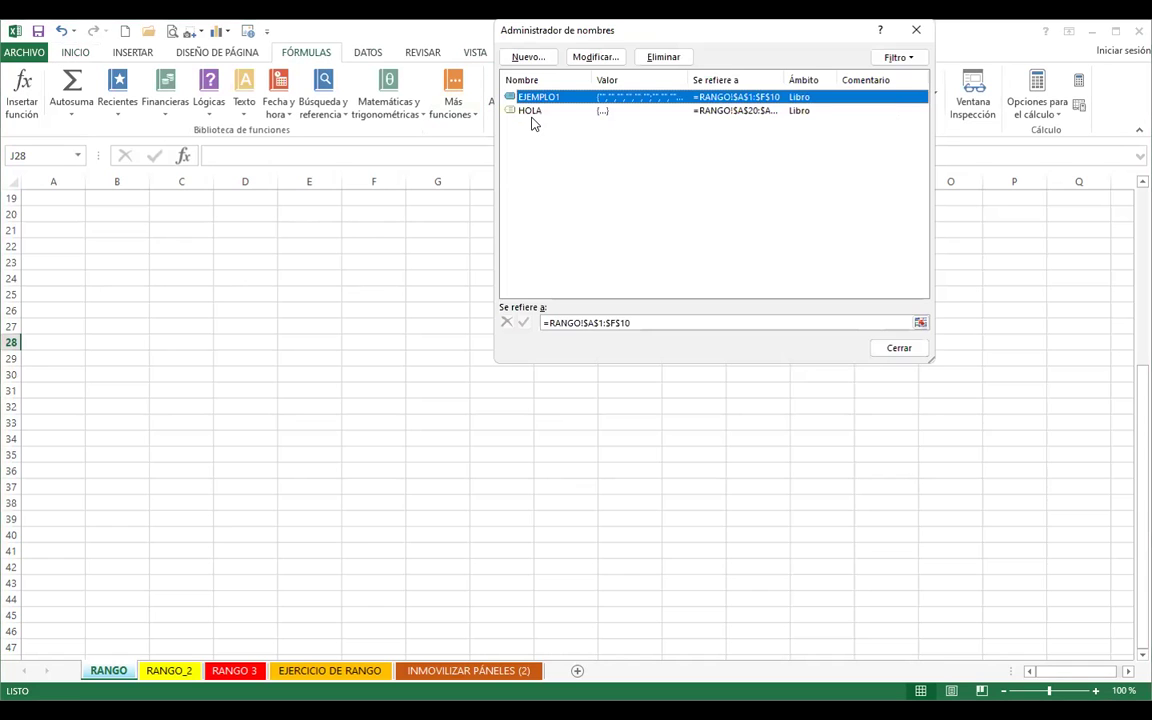
left_click(531, 111)
left_click(595, 57)
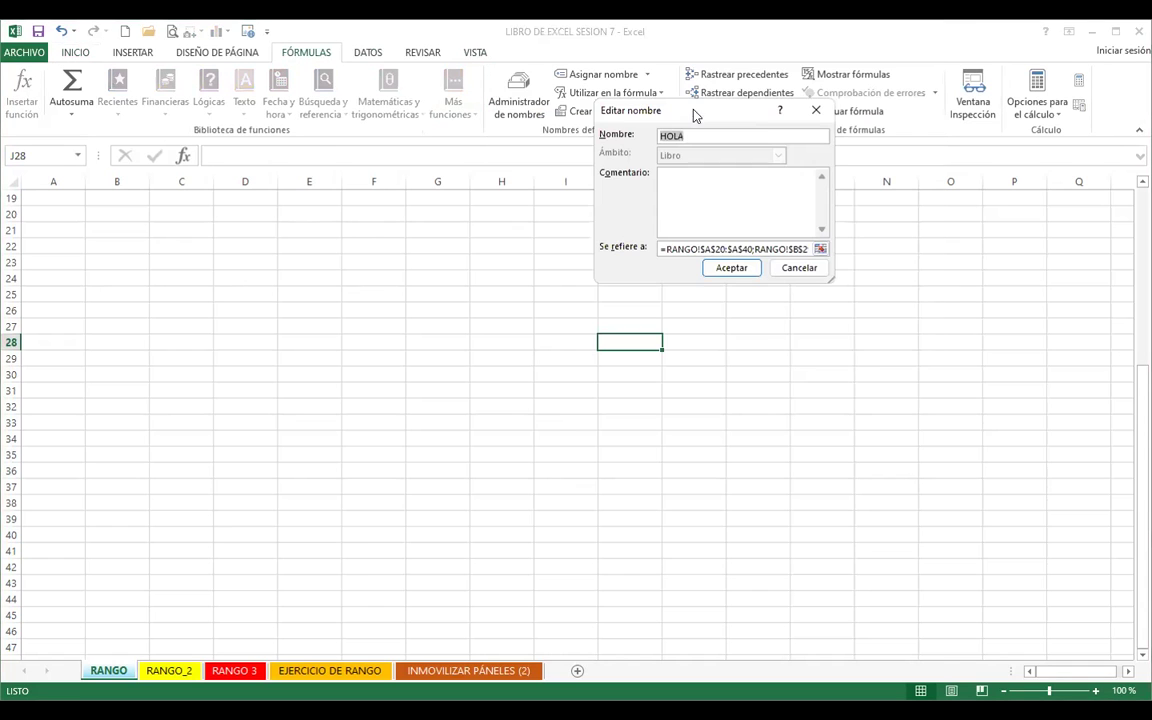
Step: Enlarge Editar nombre to read all of HOLA's ranges, then close both dialogs unchanged
left_click_drag(687, 115, 349, 90)
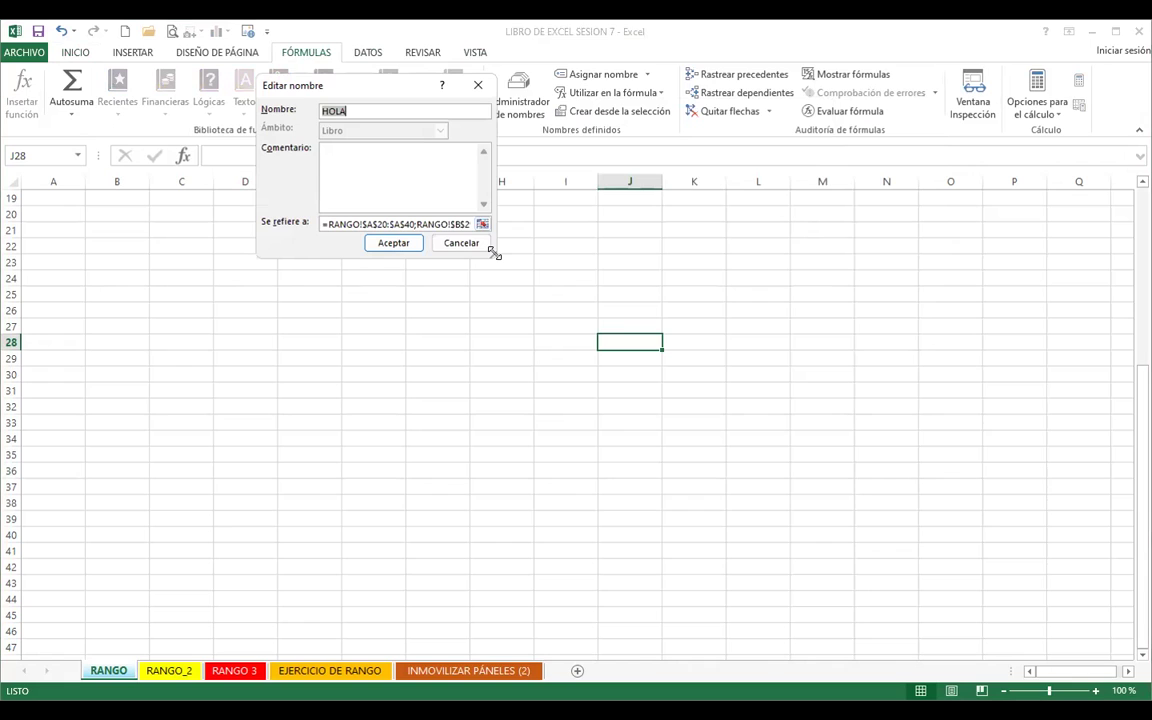
left_click_drag(493, 253, 1054, 599)
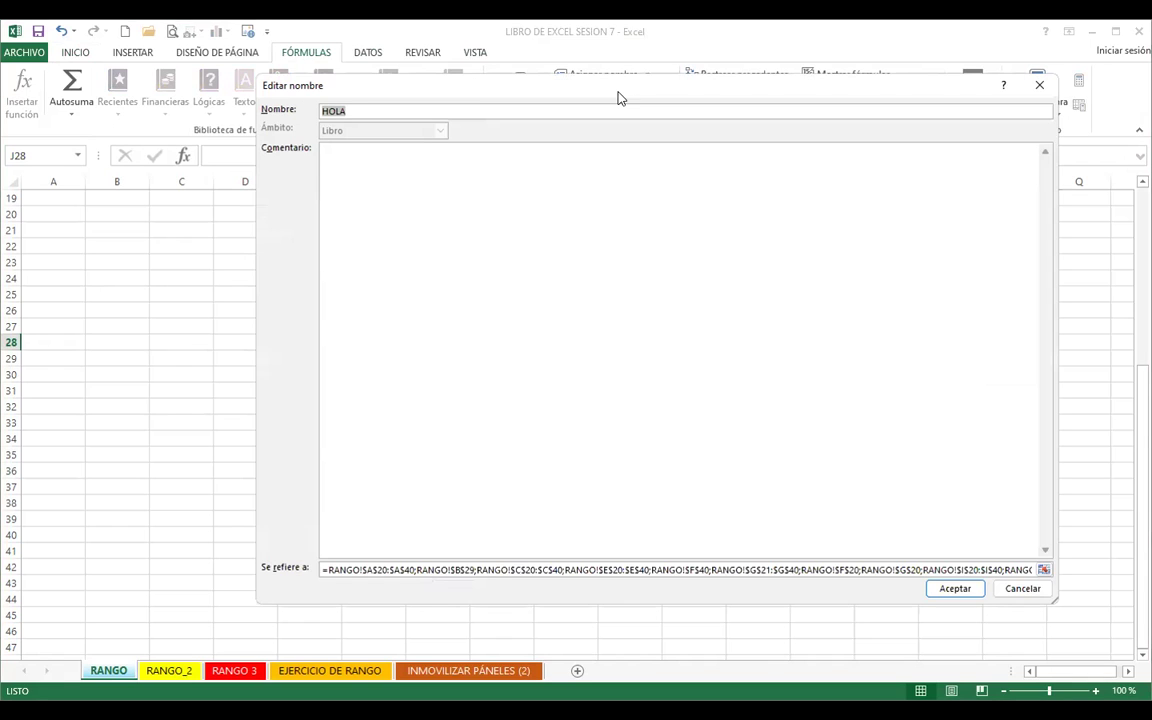
left_click_drag(400, 85, 220, 33)
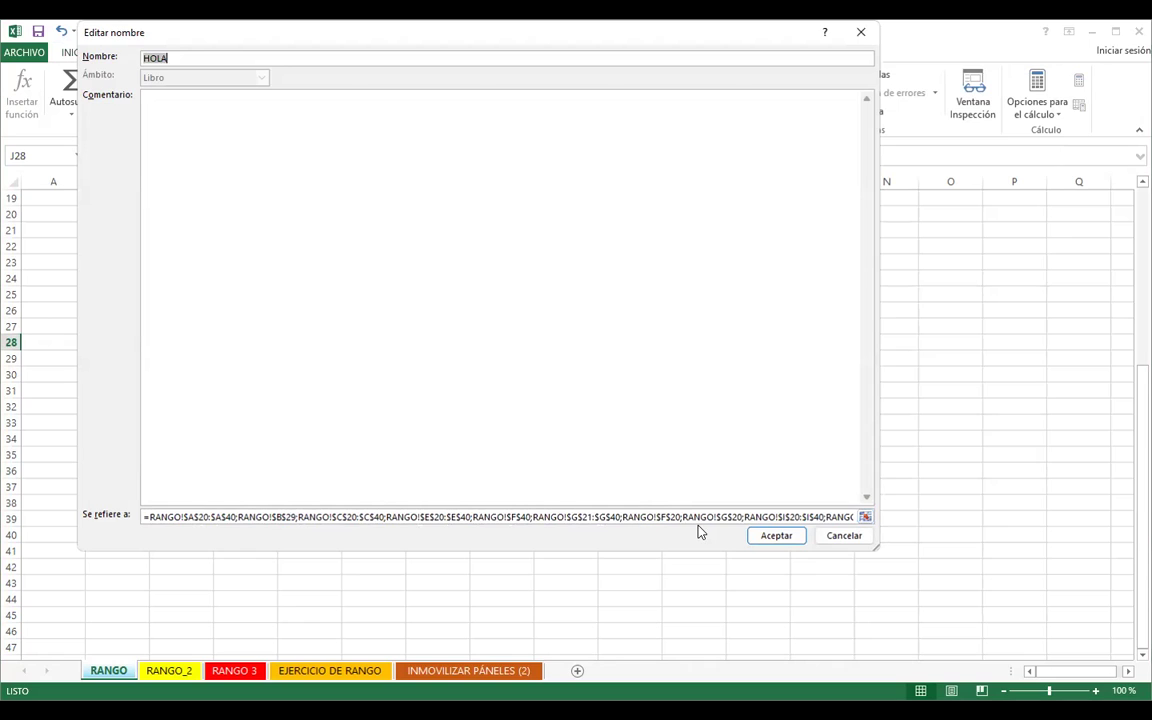
left_click(592, 517)
left_click(865, 38)
left_click(680, 121)
left_click(77, 156)
Step: Select the HOLA named range and fill it yellow
left_click(40, 192)
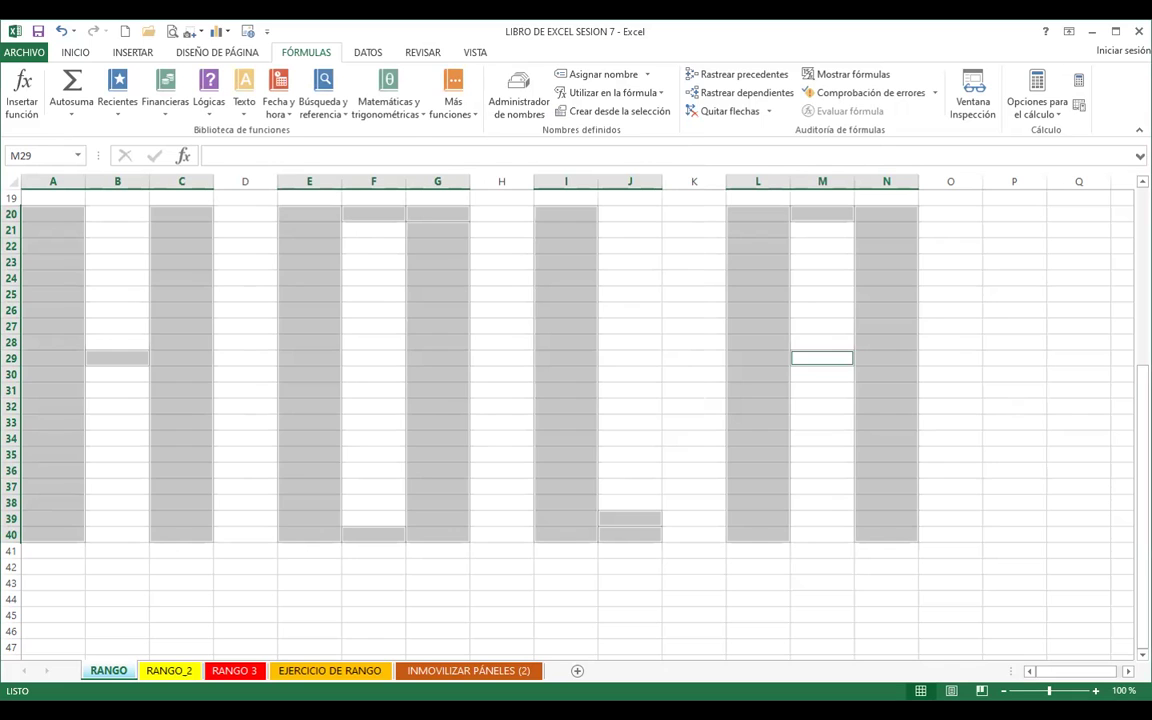
left_click(65, 52)
left_click(246, 105)
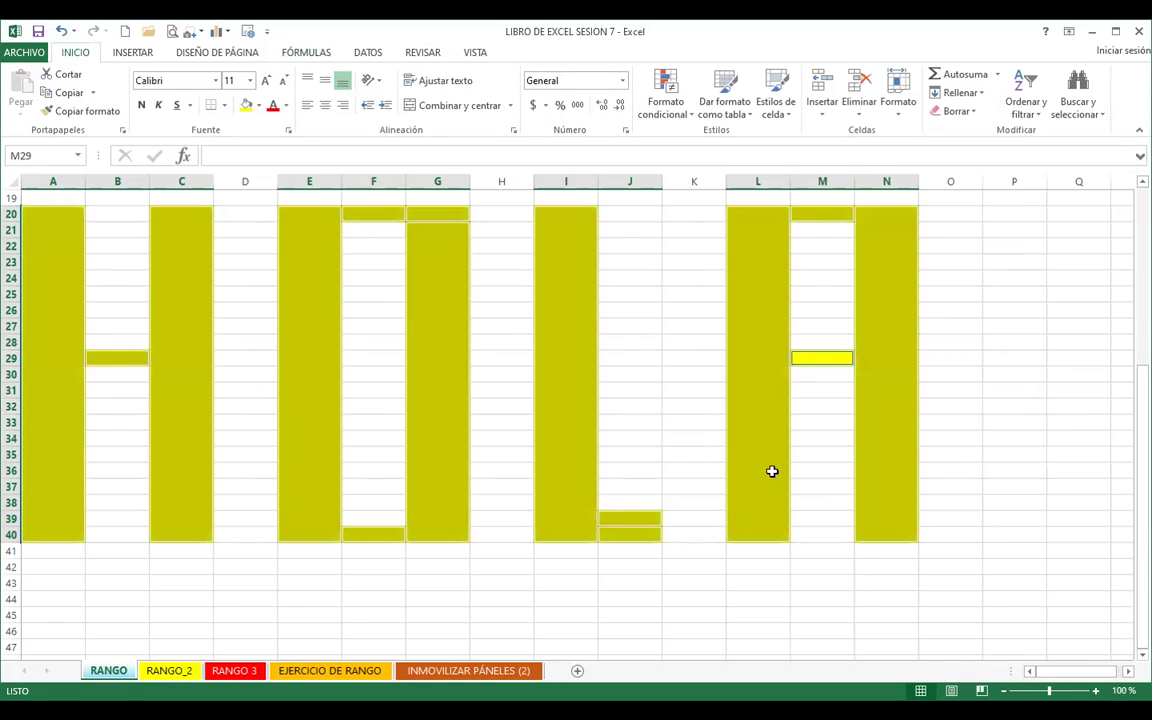
left_click(969, 427)
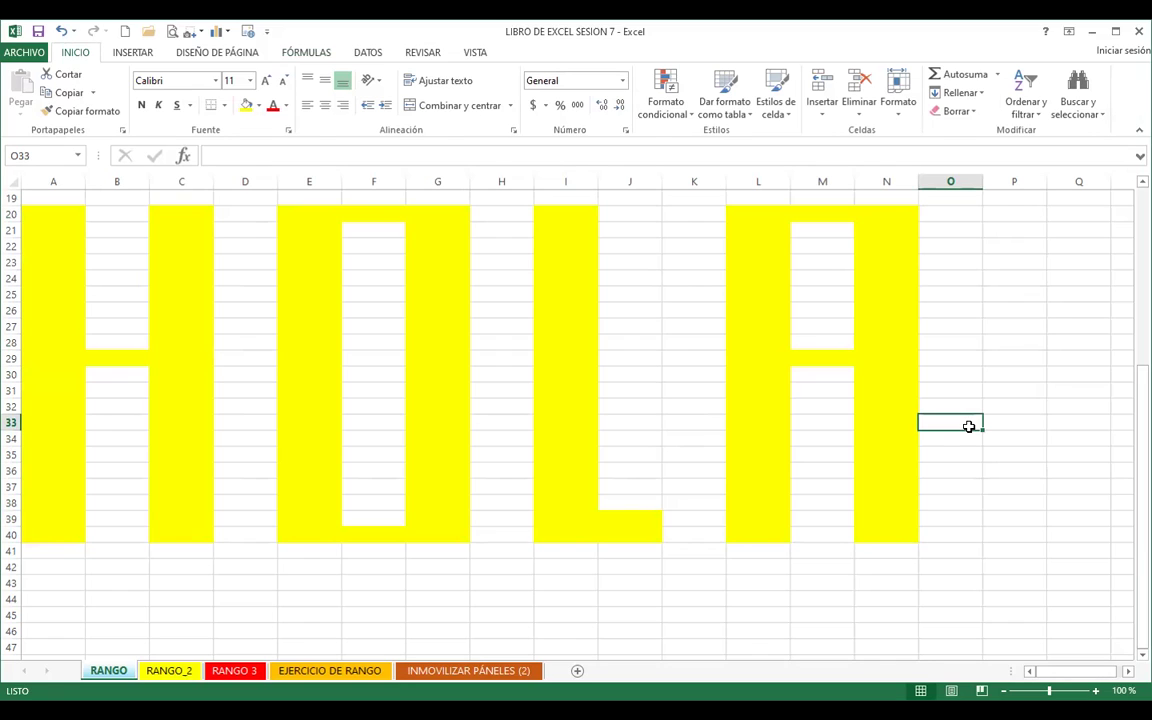
Step: Reselect HOLA and change its fill to salmon
left_click(77, 155)
left_click(31, 193)
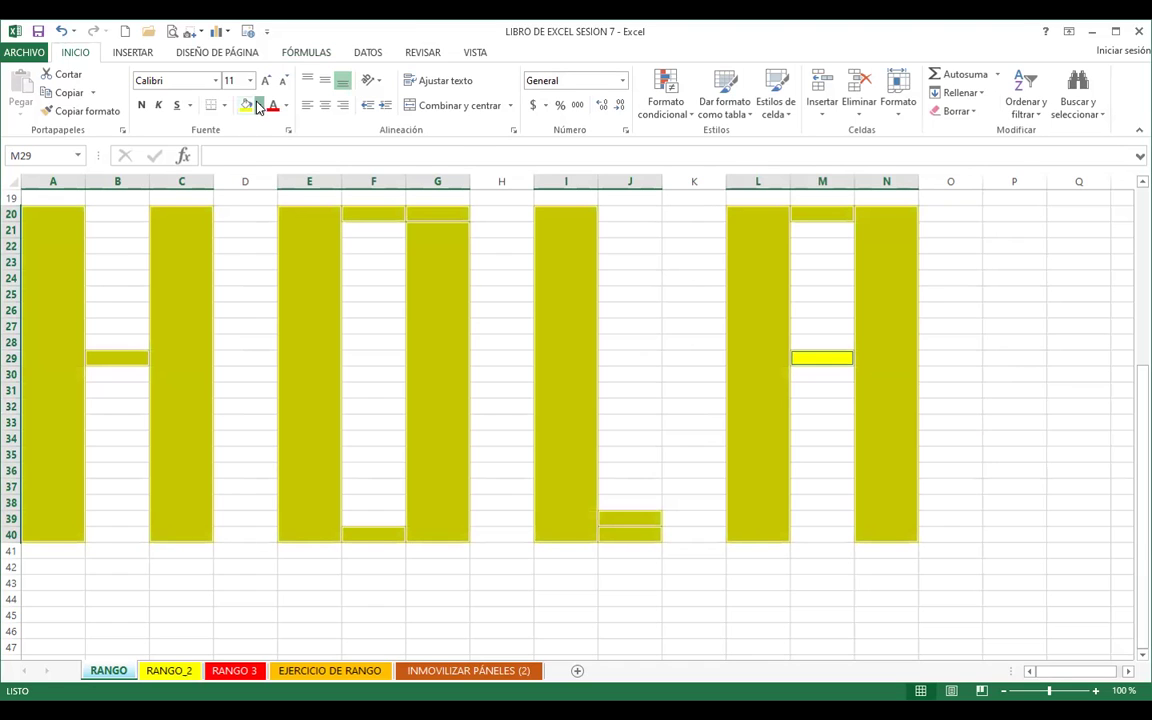
left_click(258, 105)
left_click(245, 262)
left_click(765, 390)
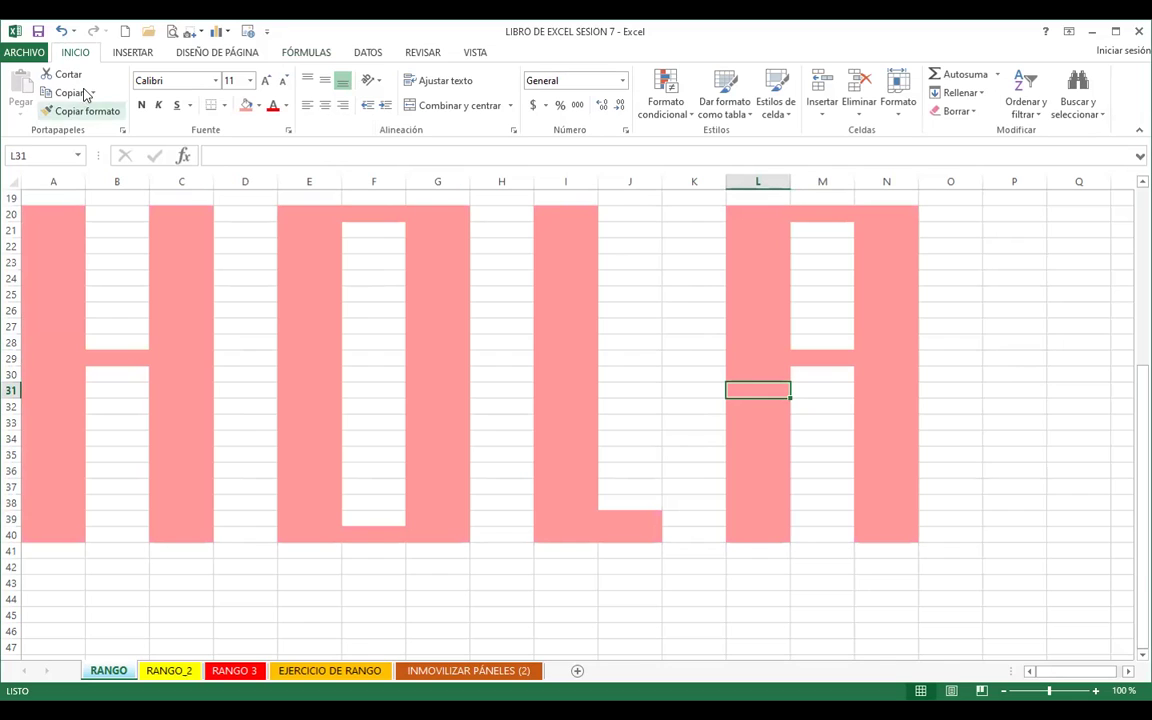
Step: Reselect HOLA and set its fill to Sin relleno, leaving the sheet blank
left_click(40, 155)
key("Escape")
left_click(78, 157)
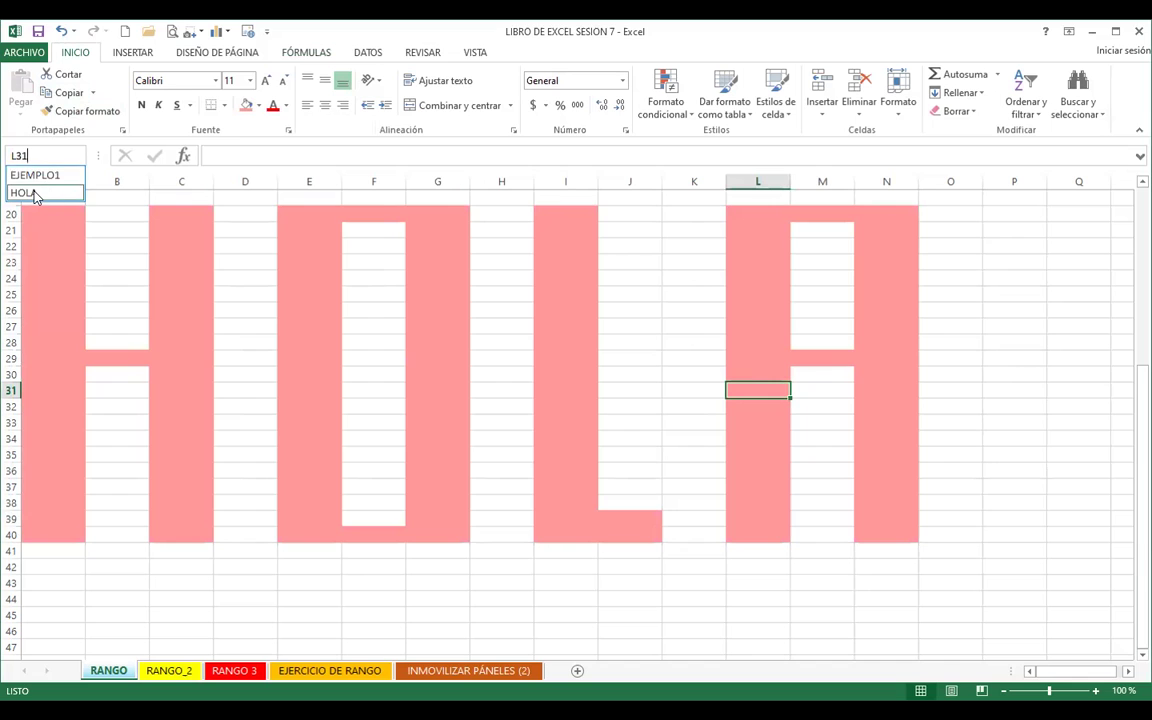
left_click(33, 193)
left_click(258, 105)
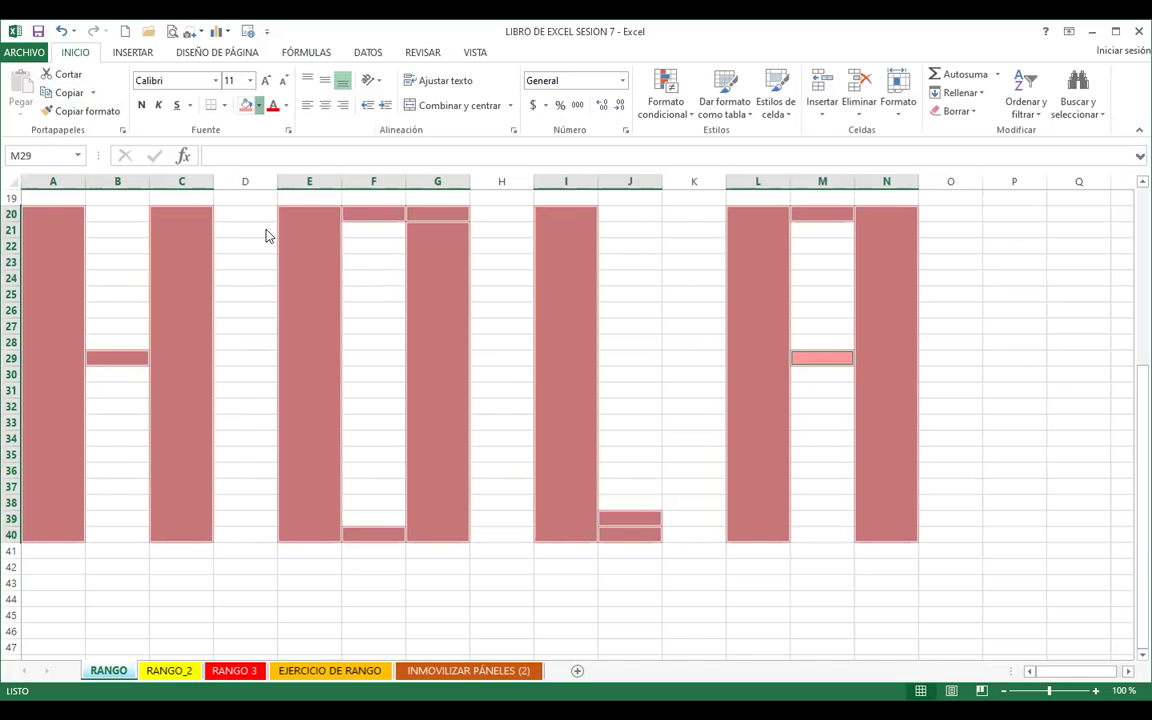
left_click(285, 280)
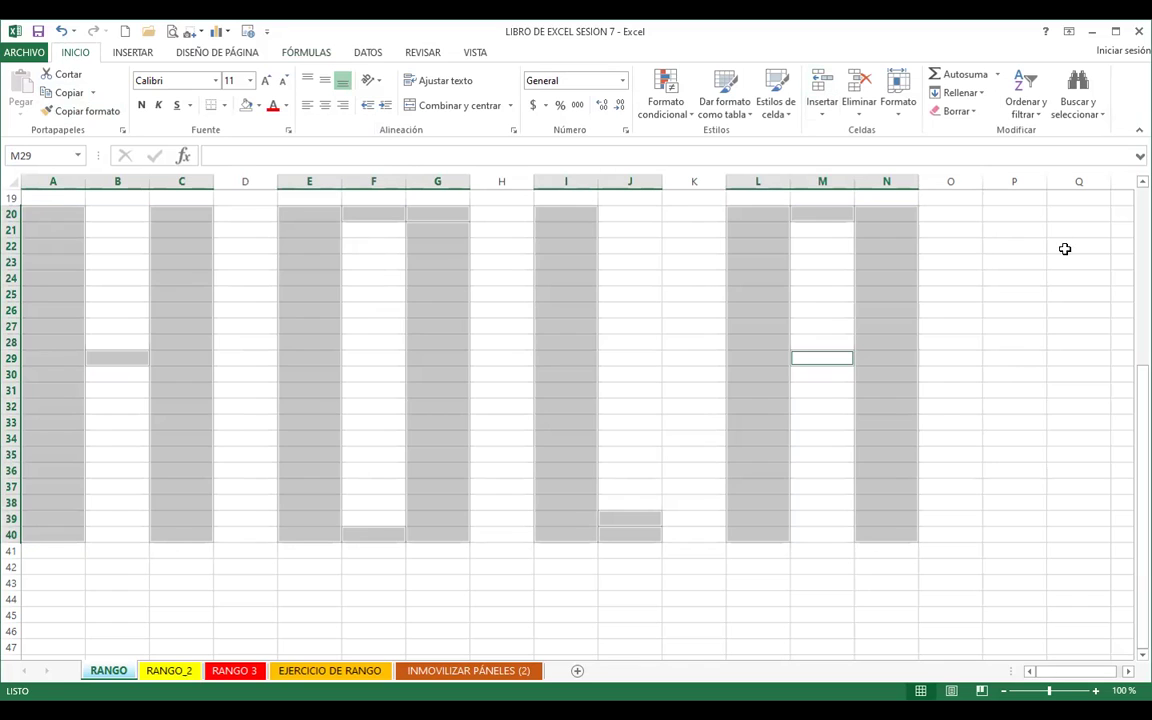
left_click(671, 389)
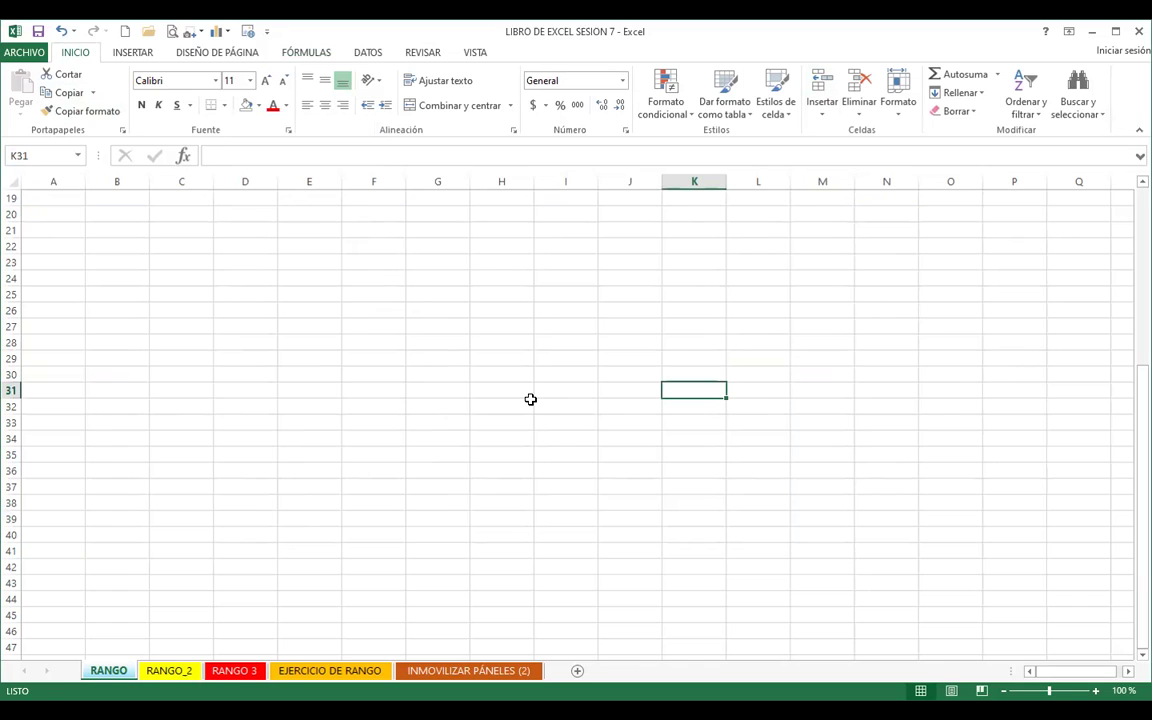
left_click(75, 157)
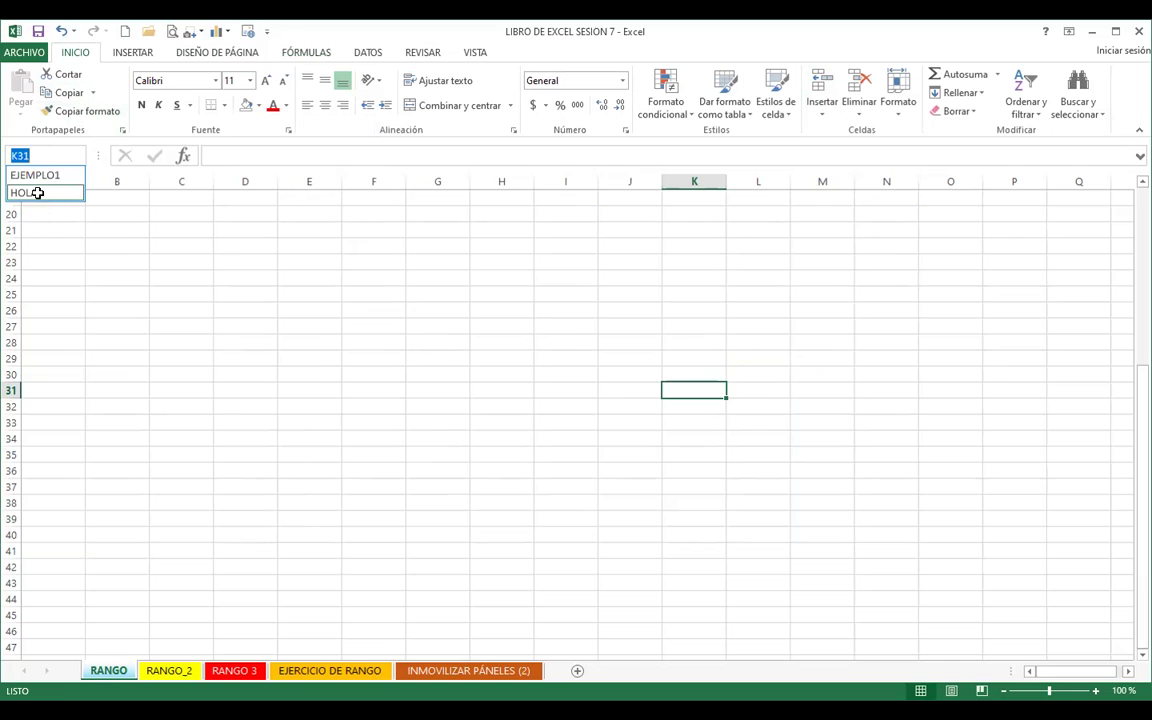
left_click(38, 192)
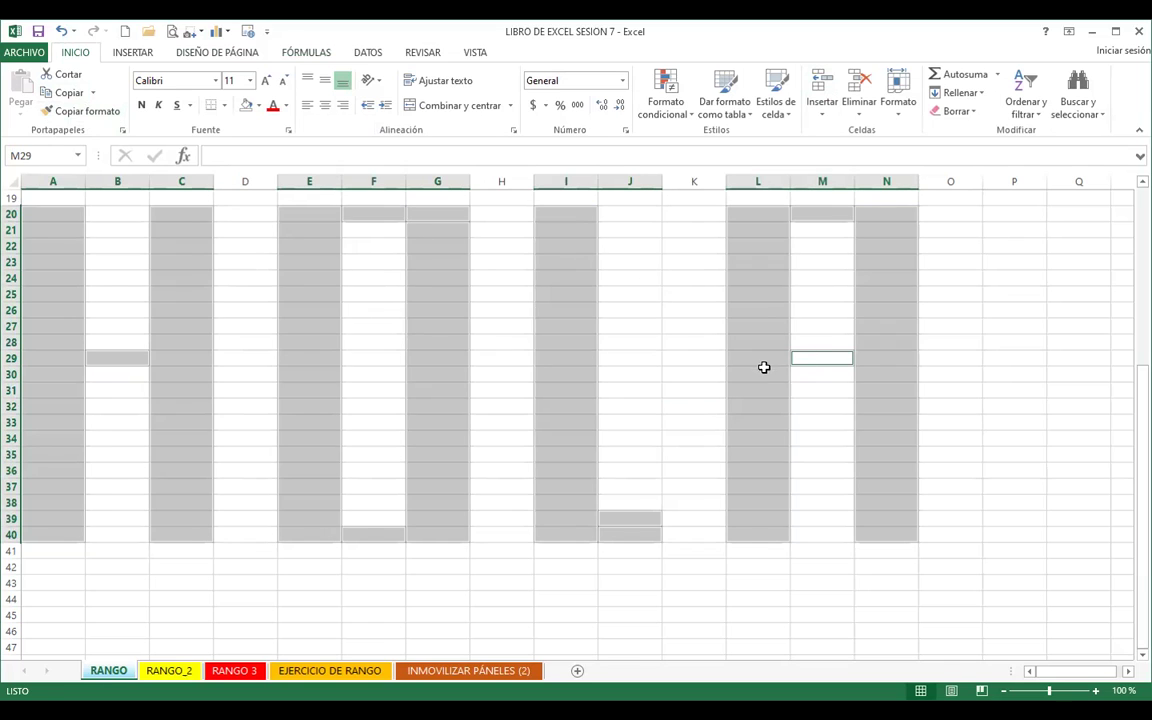
left_click(762, 360)
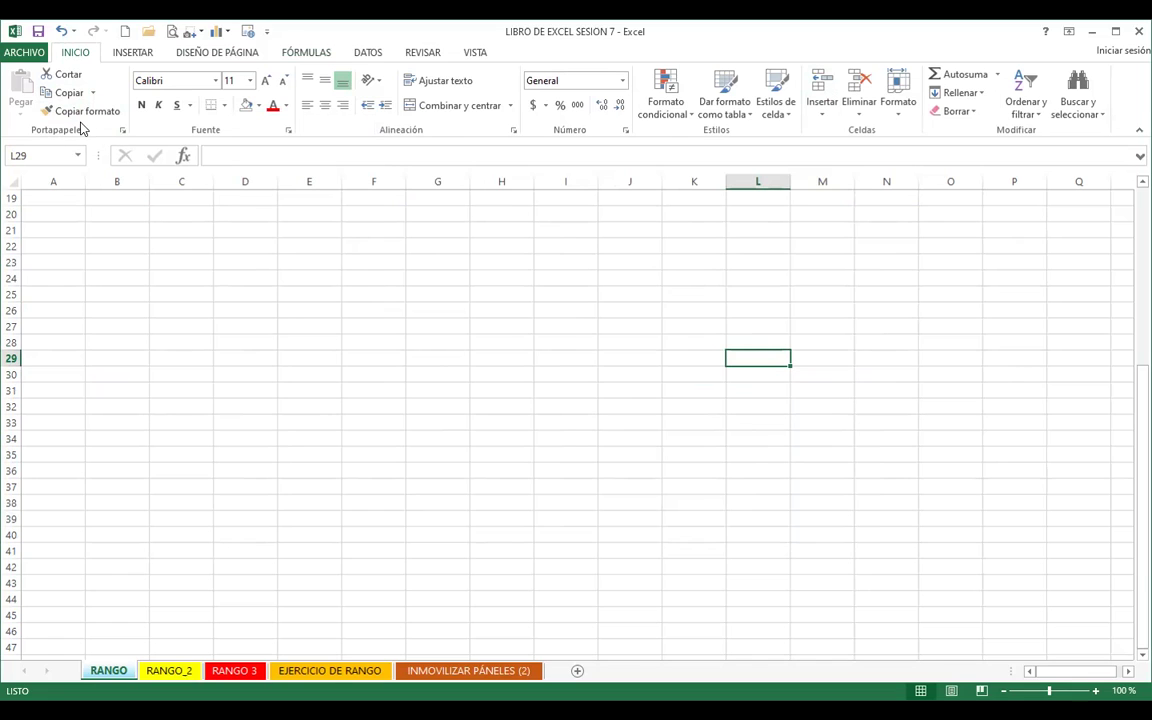
left_click(77, 157)
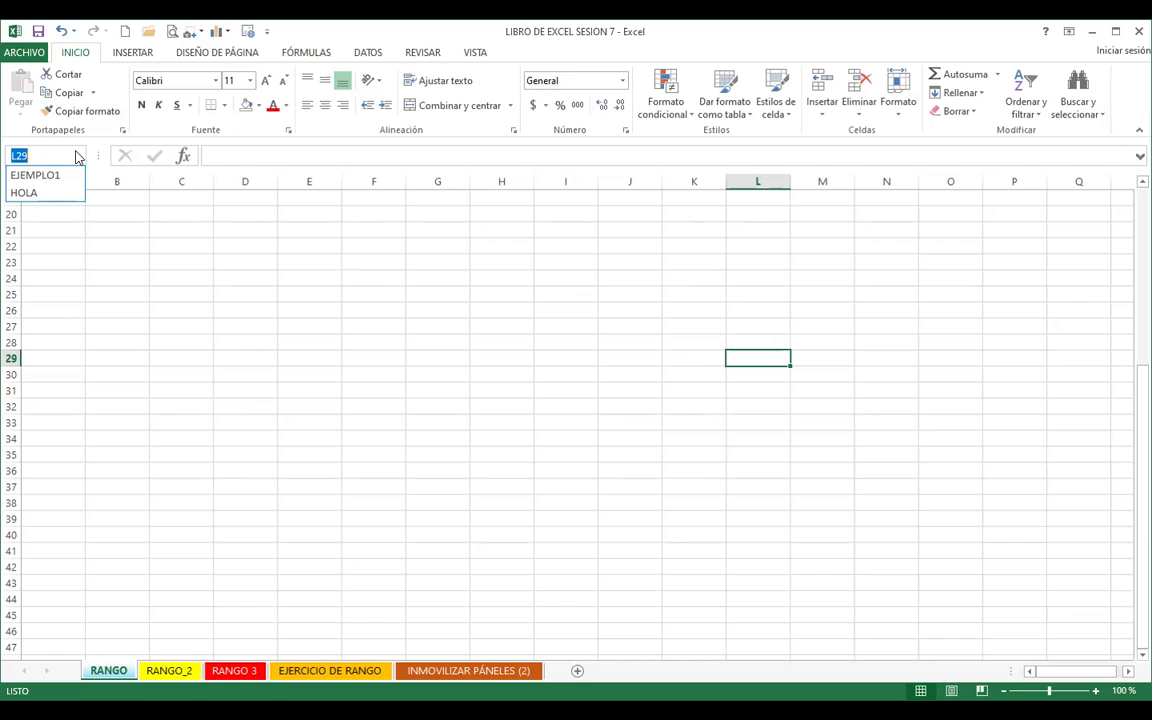
left_click(24, 193)
scroll(82, 400, "down", 2)
scroll(82, 400, "down", 2)
Step: Select the empty block A47:K70 on RANGO and show the Fórmulas commands
scroll(75, 398, "down", 1)
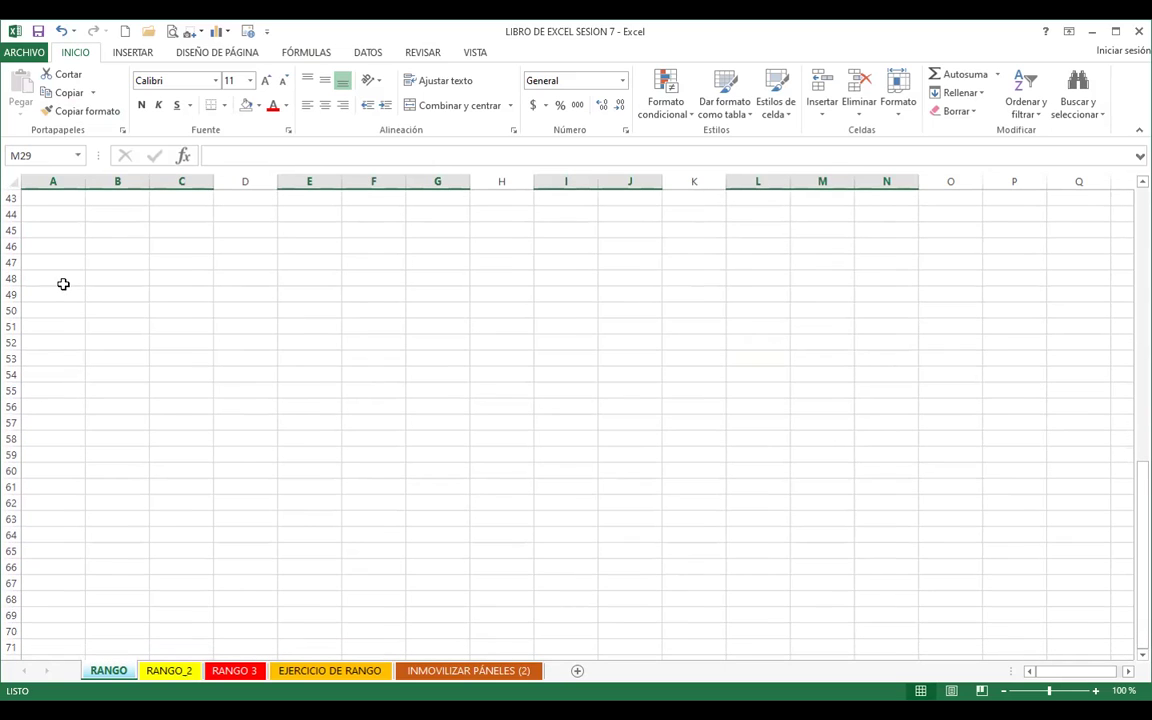
mouse_move(31, 262)
left_mouse_down()
mouse_move(613, 347)
mouse_move(693, 543)
left_mouse_up()
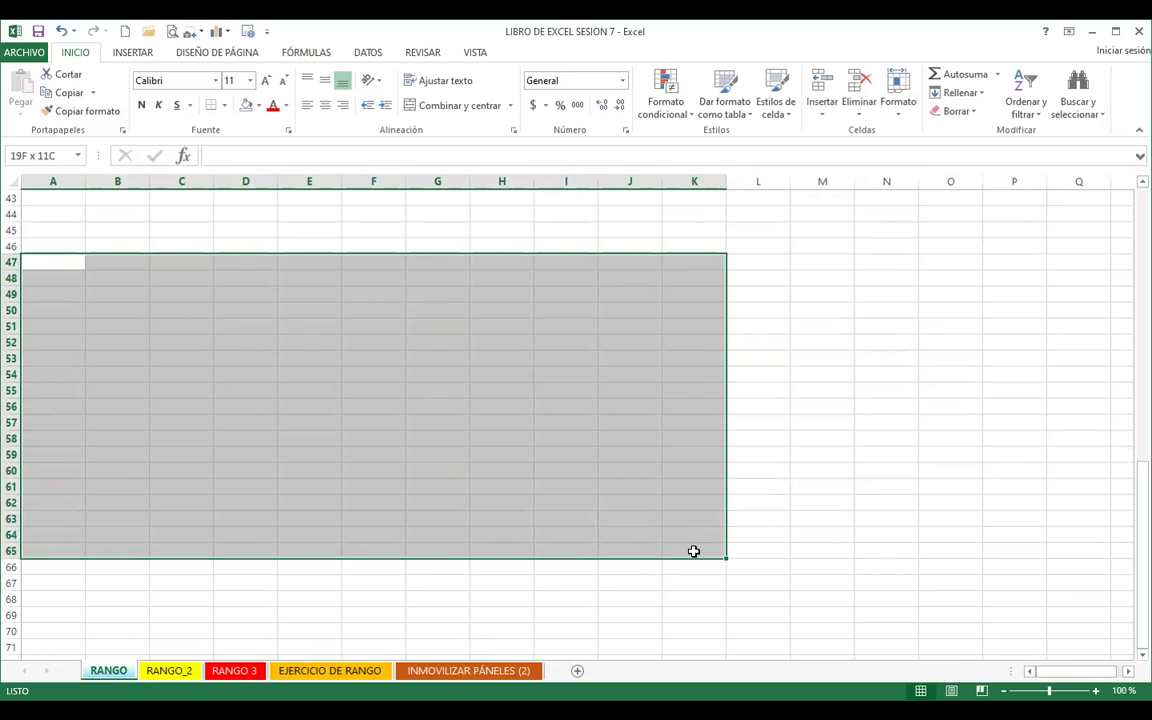
left_click_drag(693, 551, 676, 612)
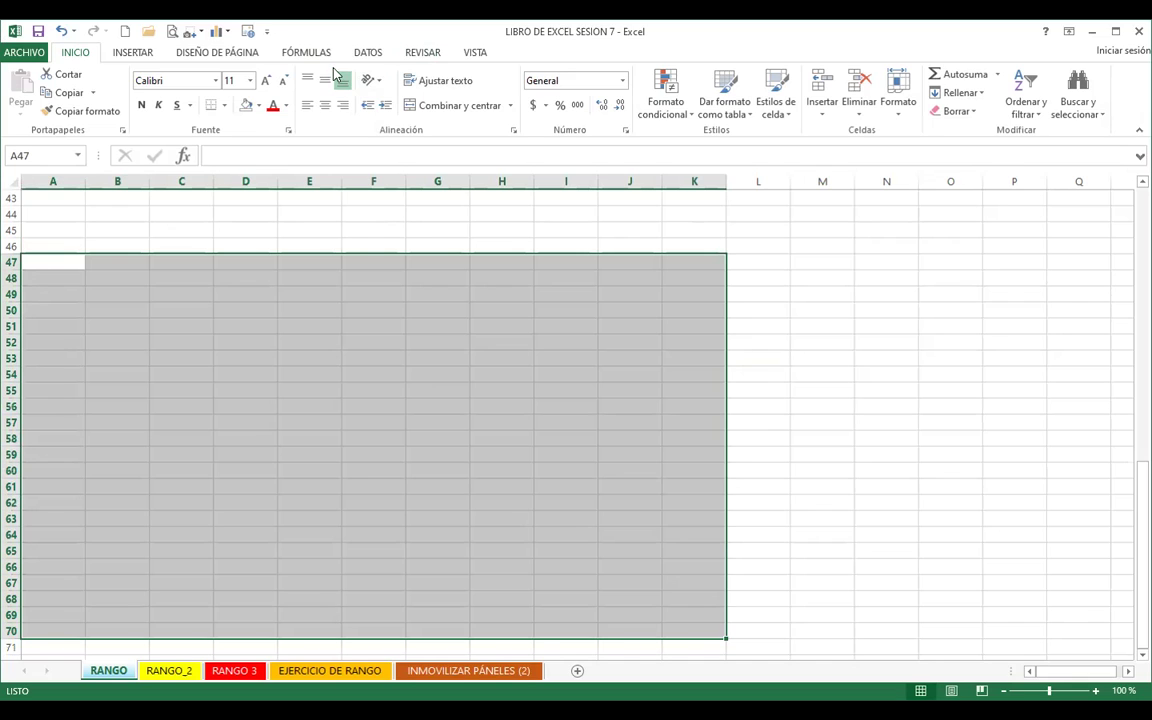
left_click(306, 53)
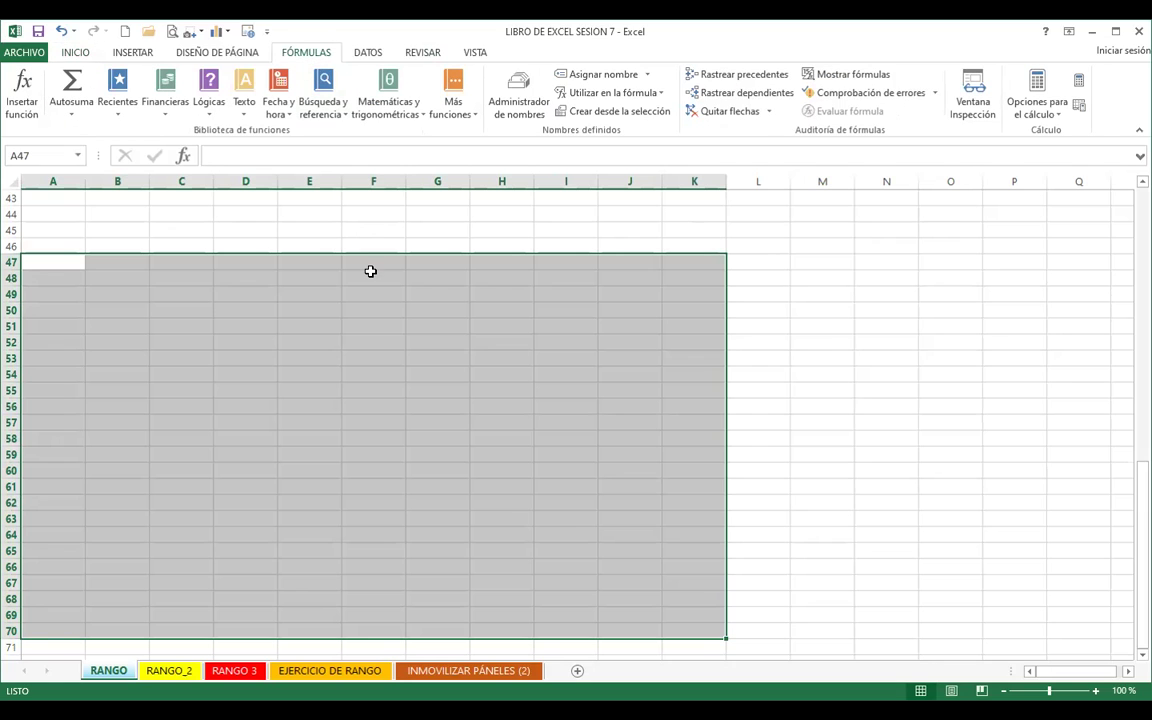
Step: Create the name NUEVO for RANGO!$A$47:$K$70 via Administrador de nombres > Nuevo
left_click(518, 95)
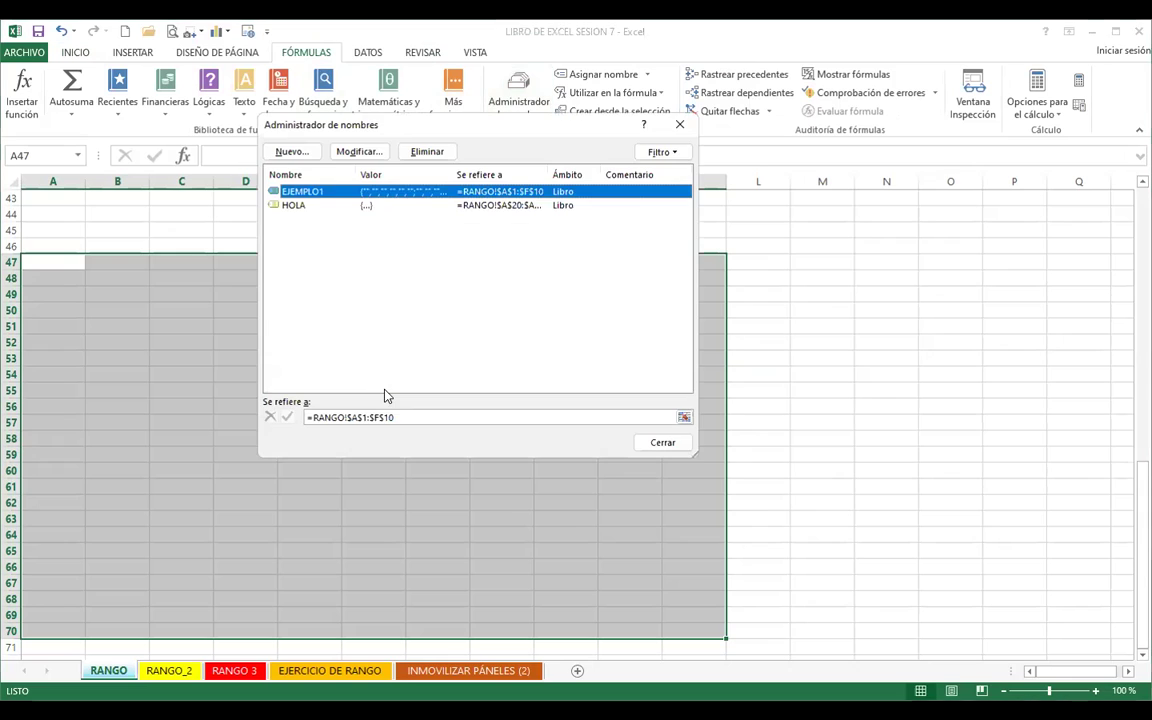
left_click(290, 152)
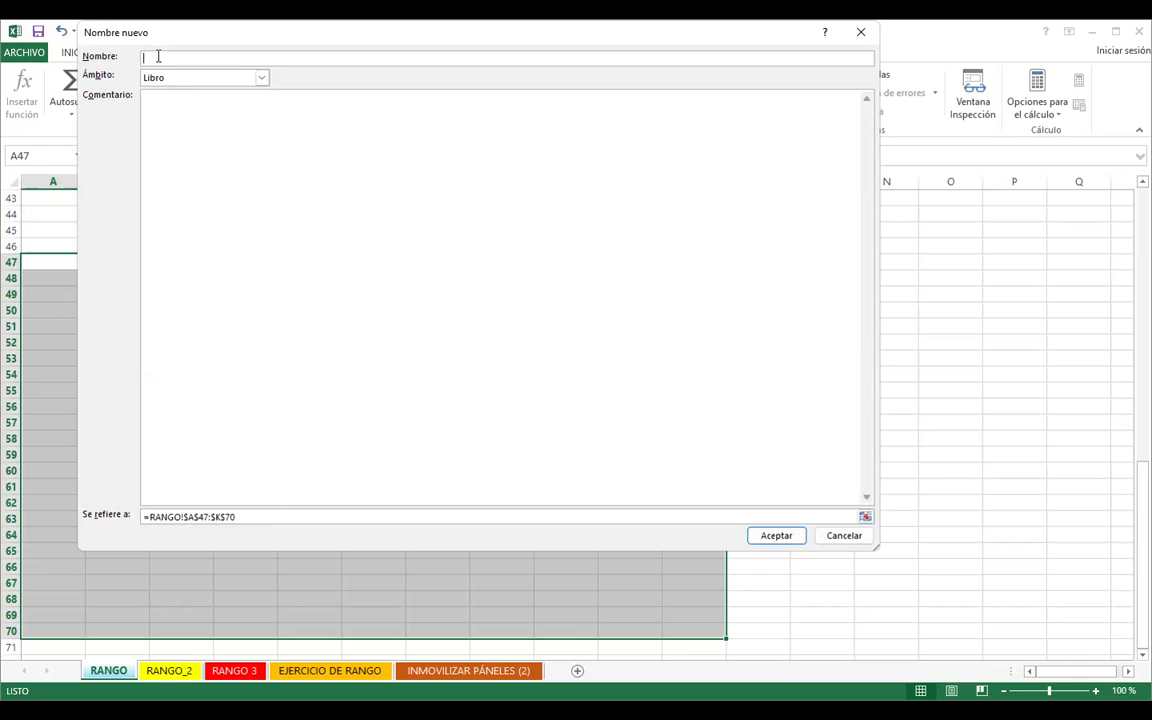
type("NUEVO")
left_click(769, 537)
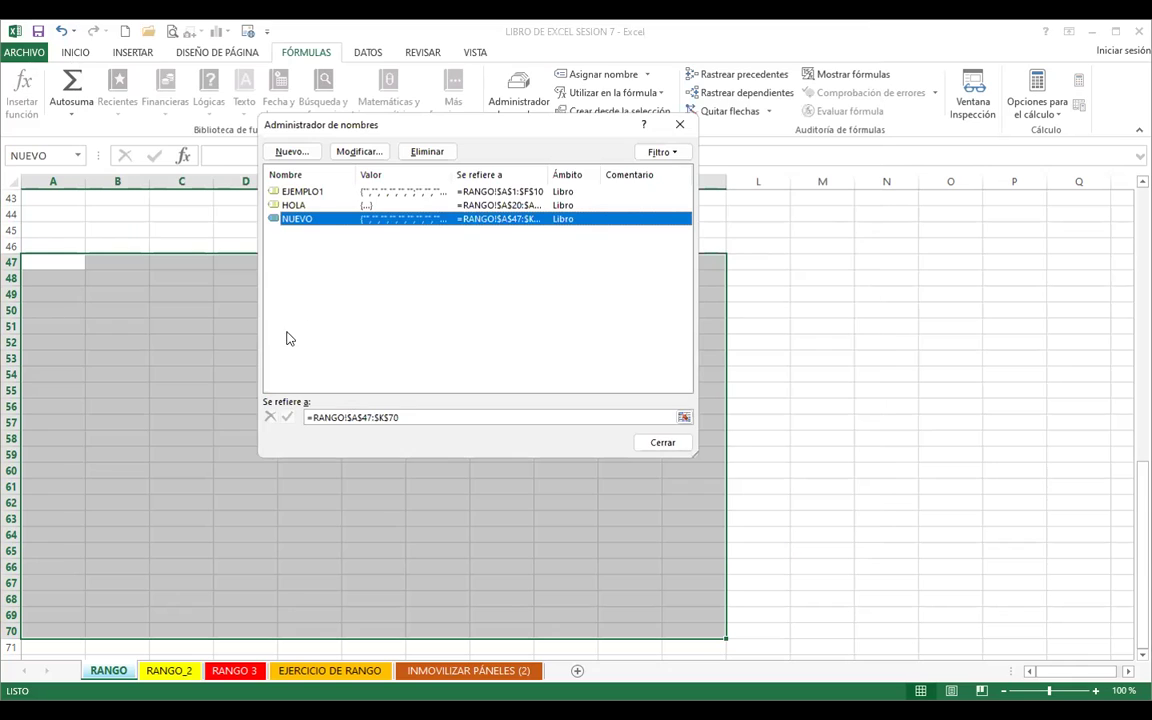
Step: Close the Name Manager and jump in turn to NUEVO, HOLA and EJEMPLO1 via the Name Box
left_click(684, 129)
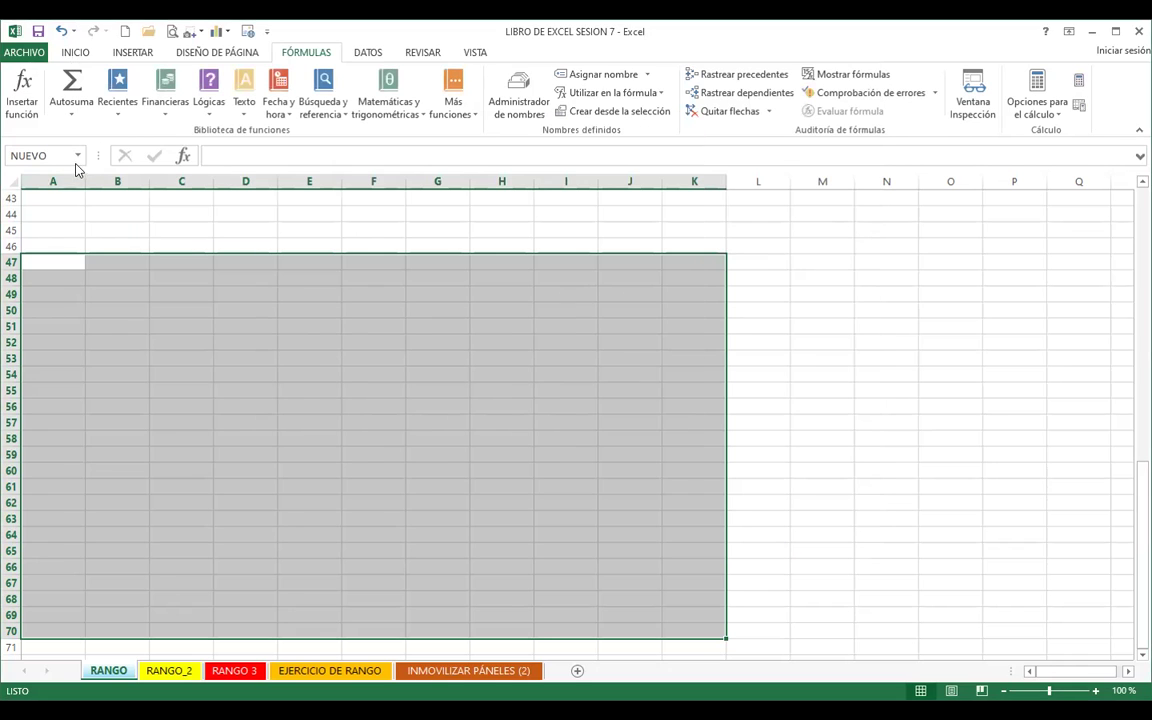
left_click(919, 550)
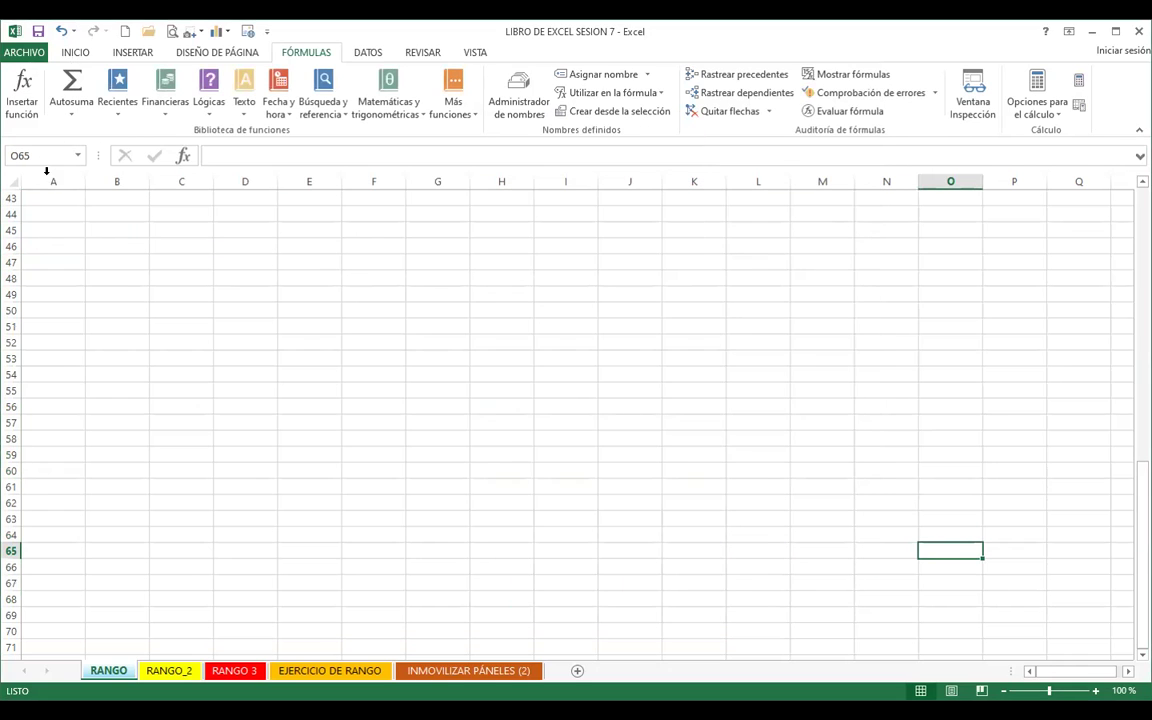
left_click(74, 157)
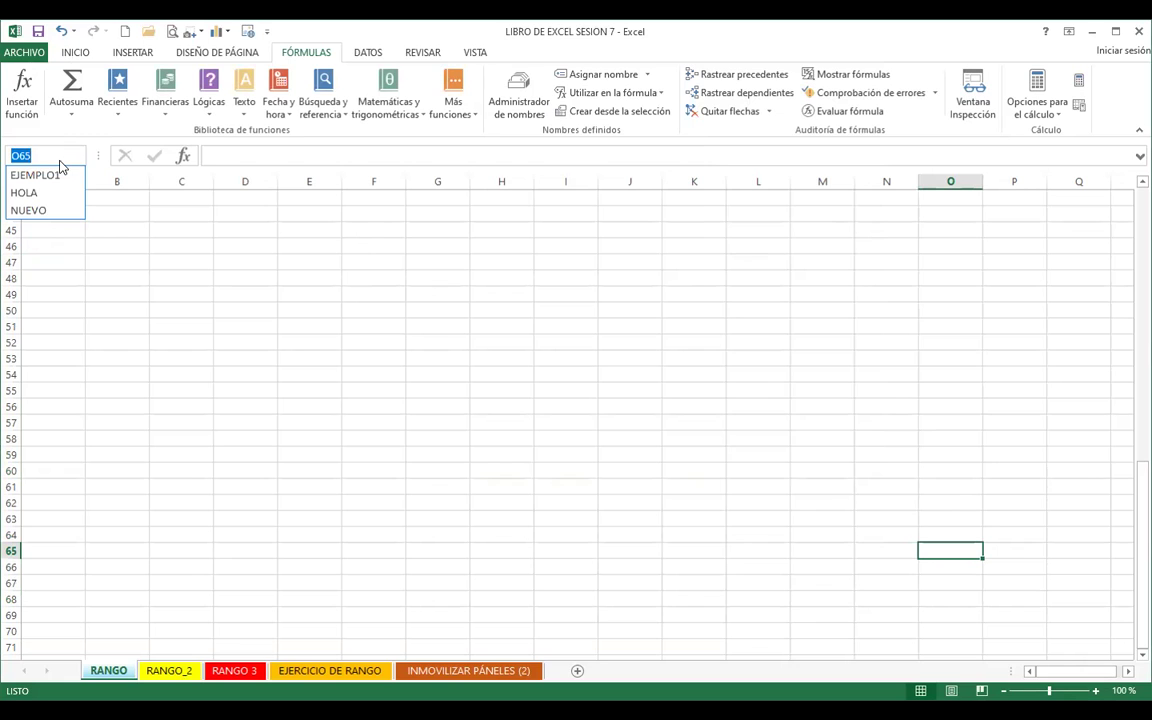
left_click(26, 211)
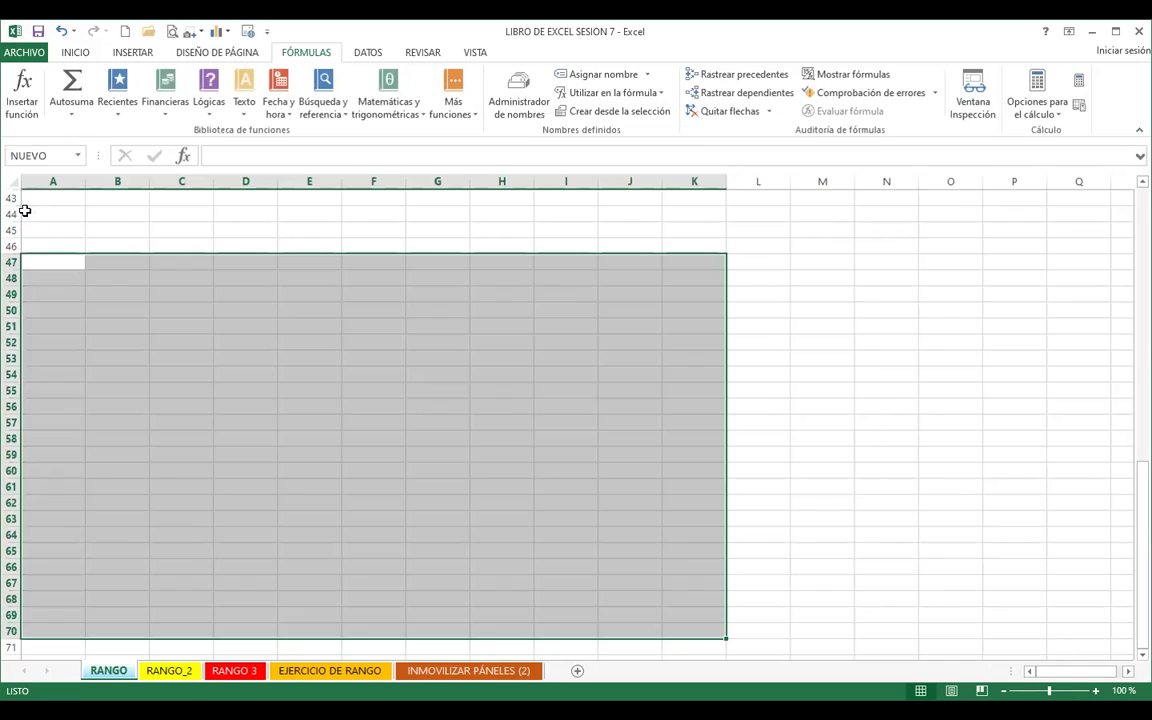
left_click(80, 155)
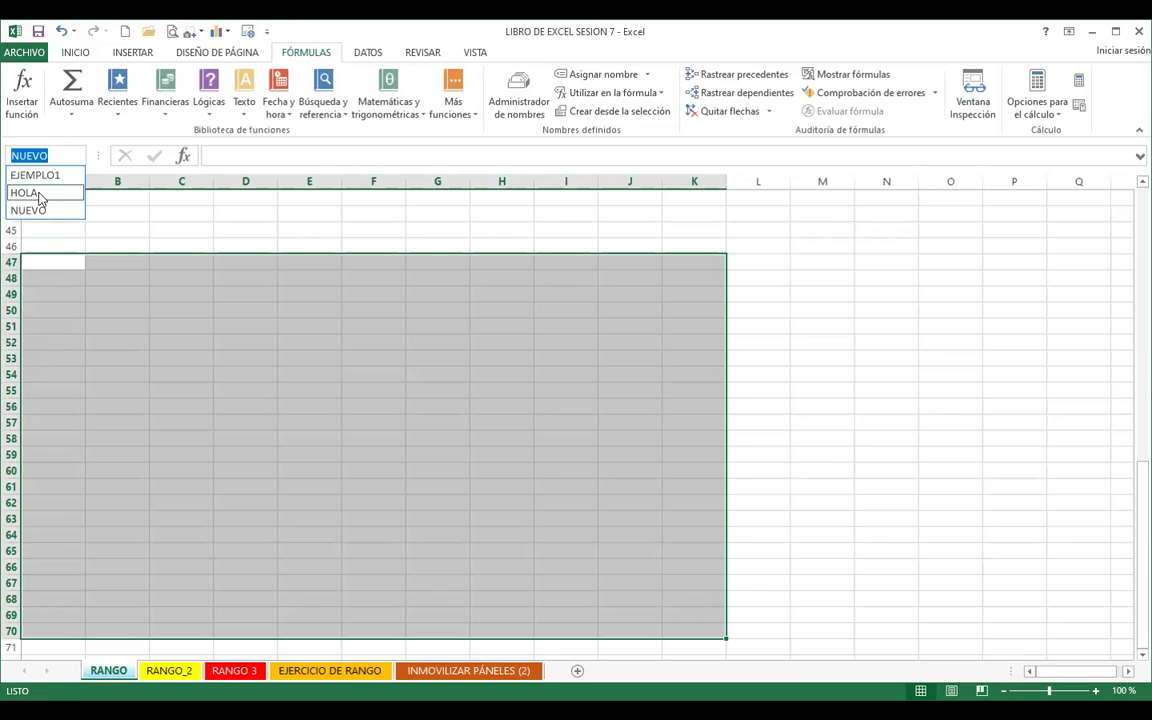
left_click(38, 193)
left_click(80, 155)
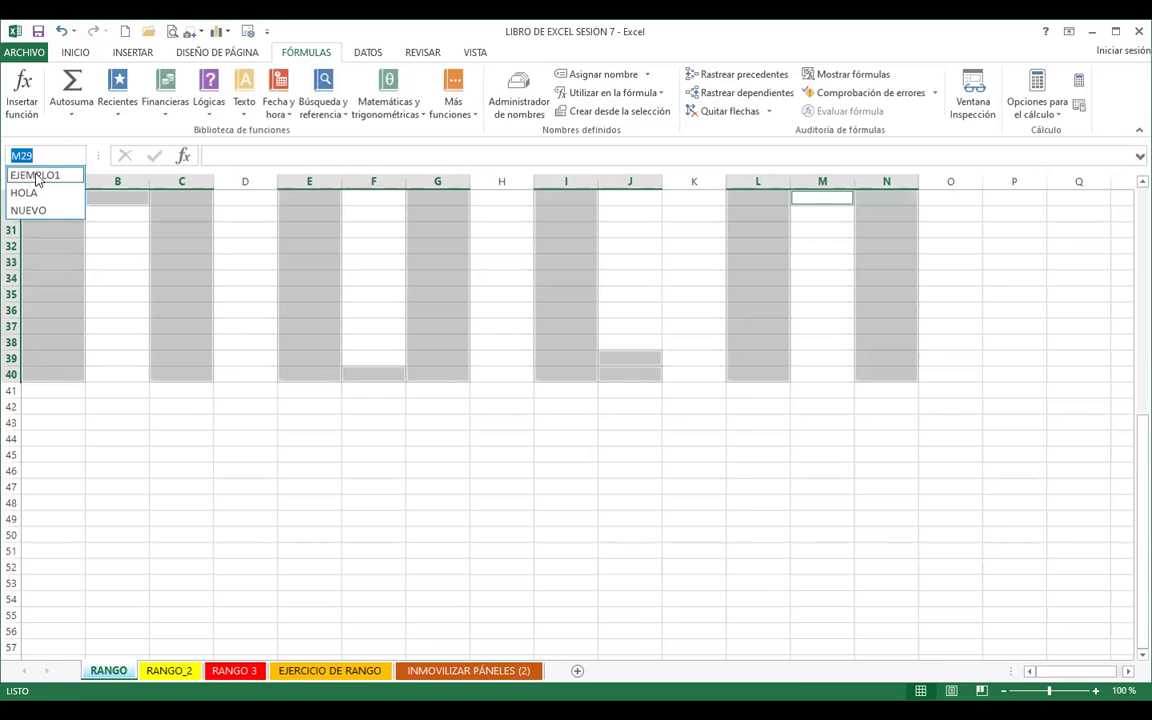
left_click(36, 178)
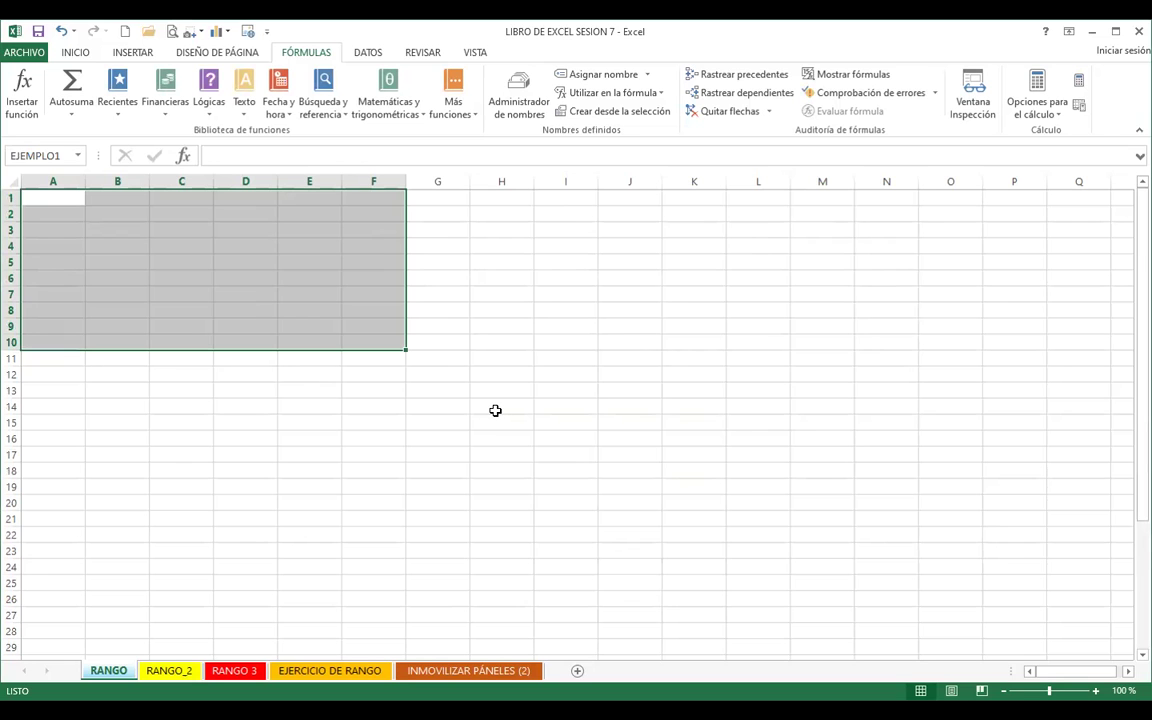
Step: From the INMOVILIZAR PÁNELES (2) sheet, jump to NUEVO and then to HOLA
left_click(438, 677)
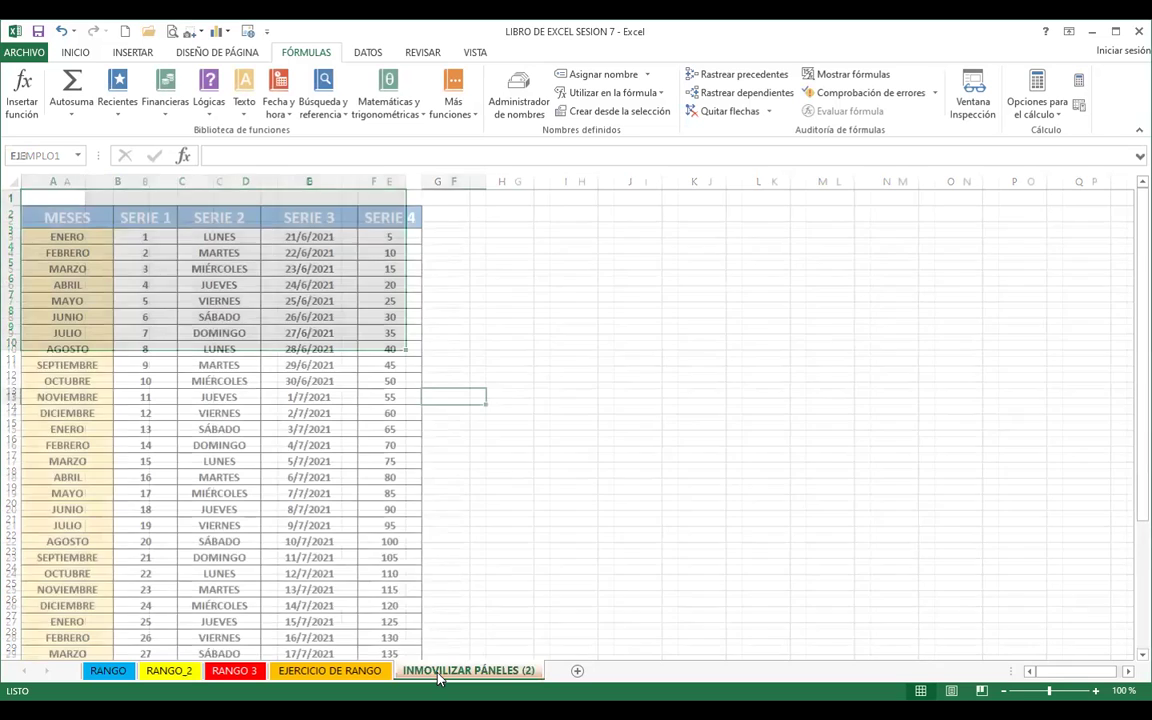
left_click(79, 158)
left_click(30, 210)
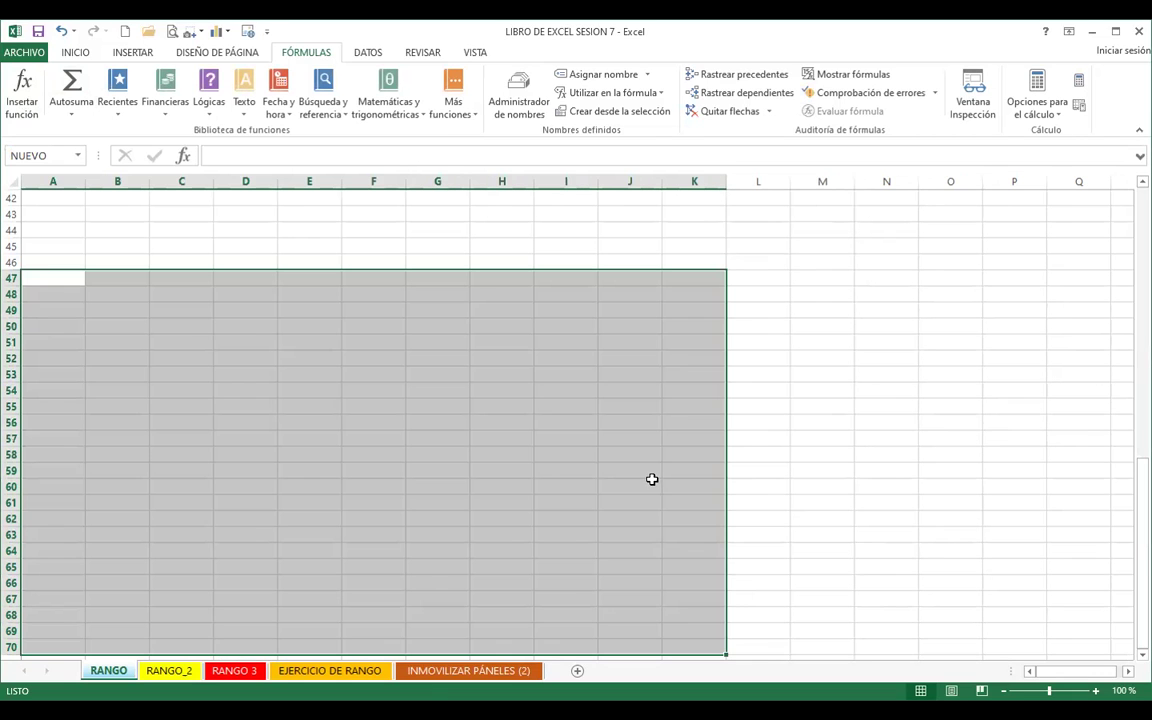
left_click(465, 671)
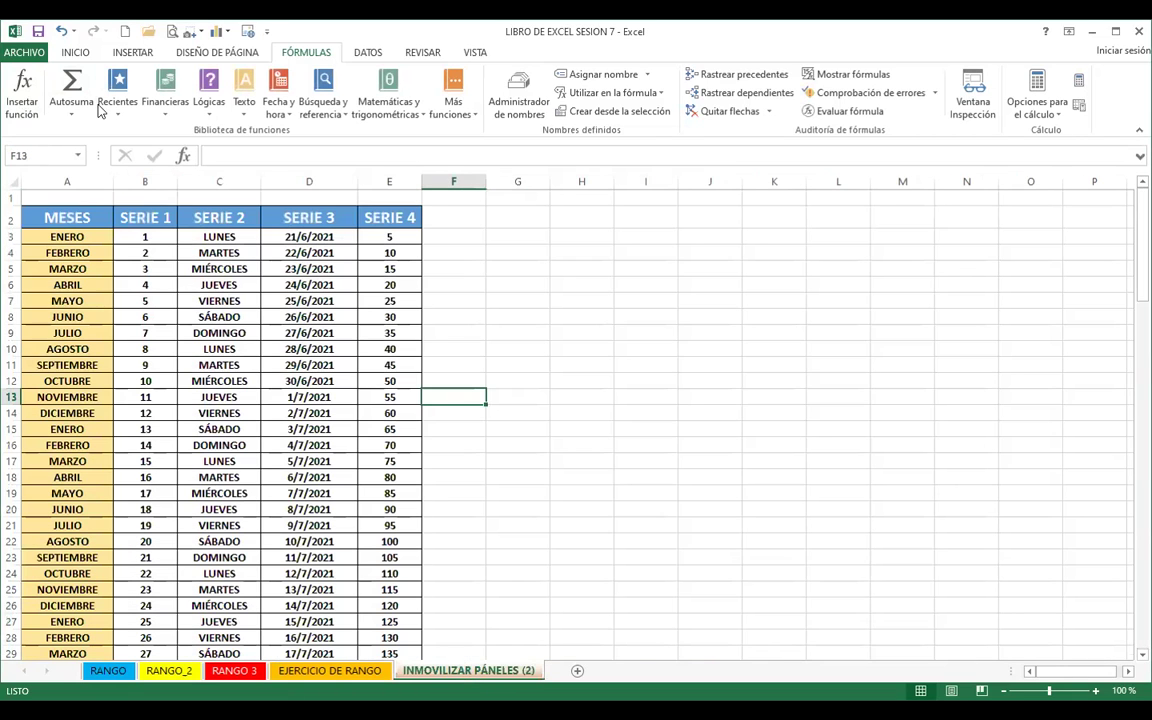
left_click(78, 156)
left_click(25, 193)
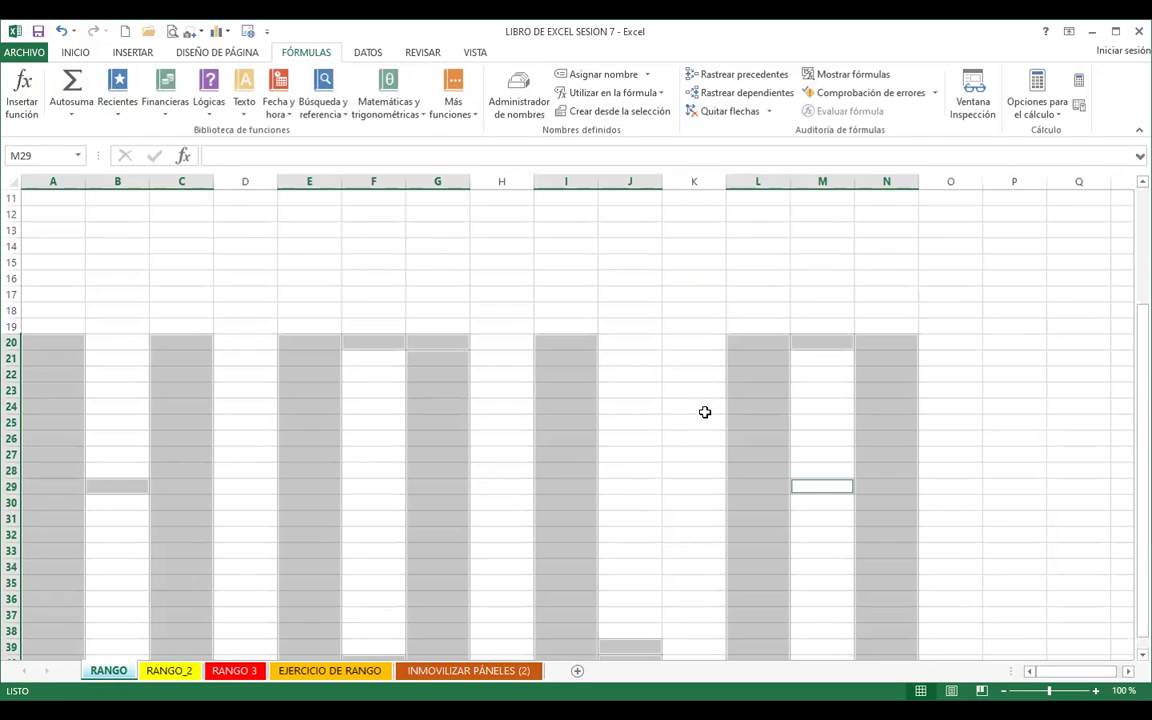
Step: Return to the empty top of RANGO and select cell F18
scroll(524, 279, "down", 2)
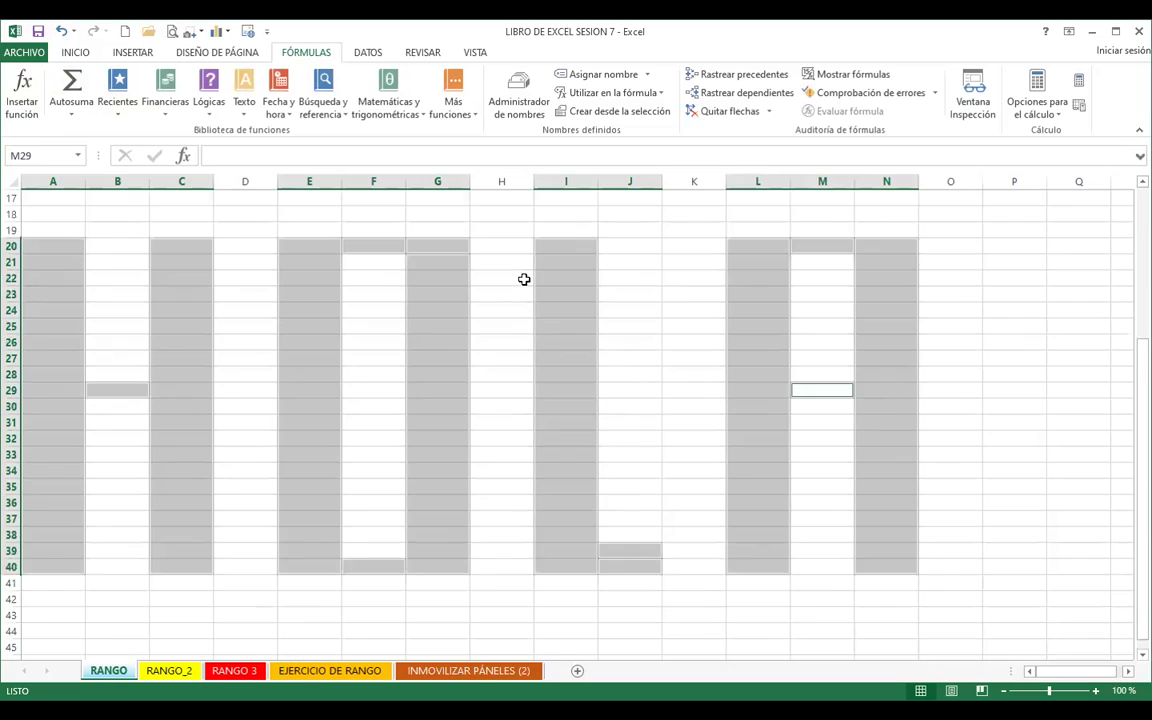
scroll(524, 279, "down", 1)
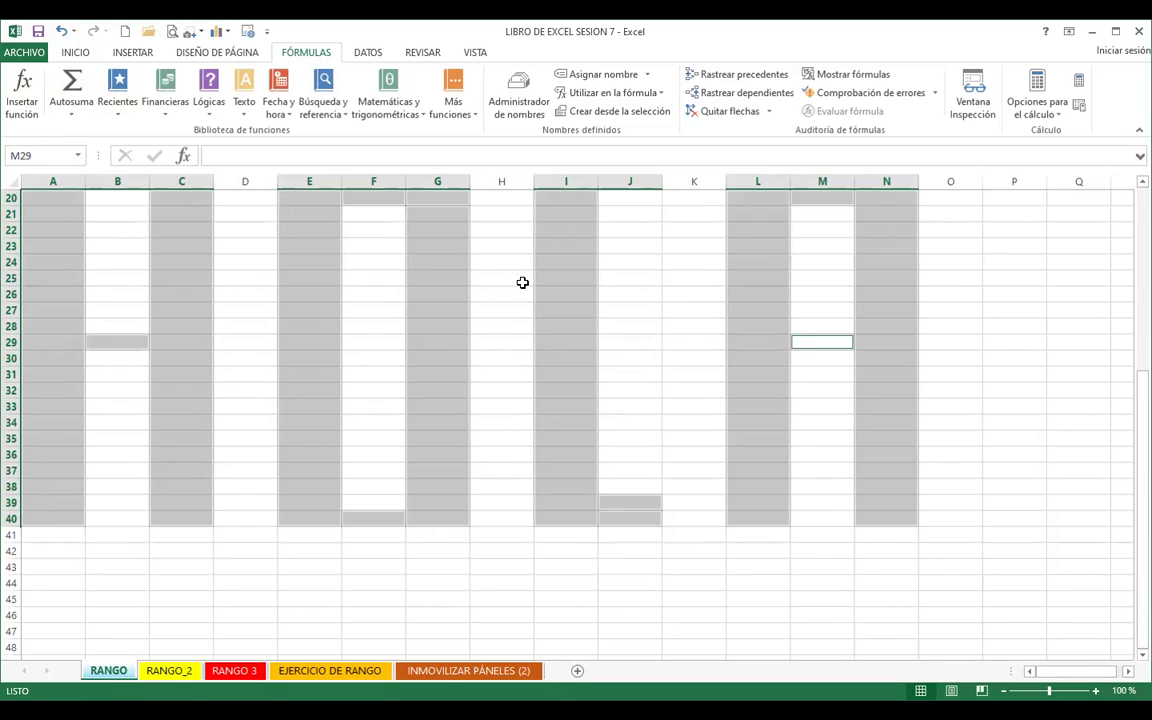
scroll(522, 368, "up", 6)
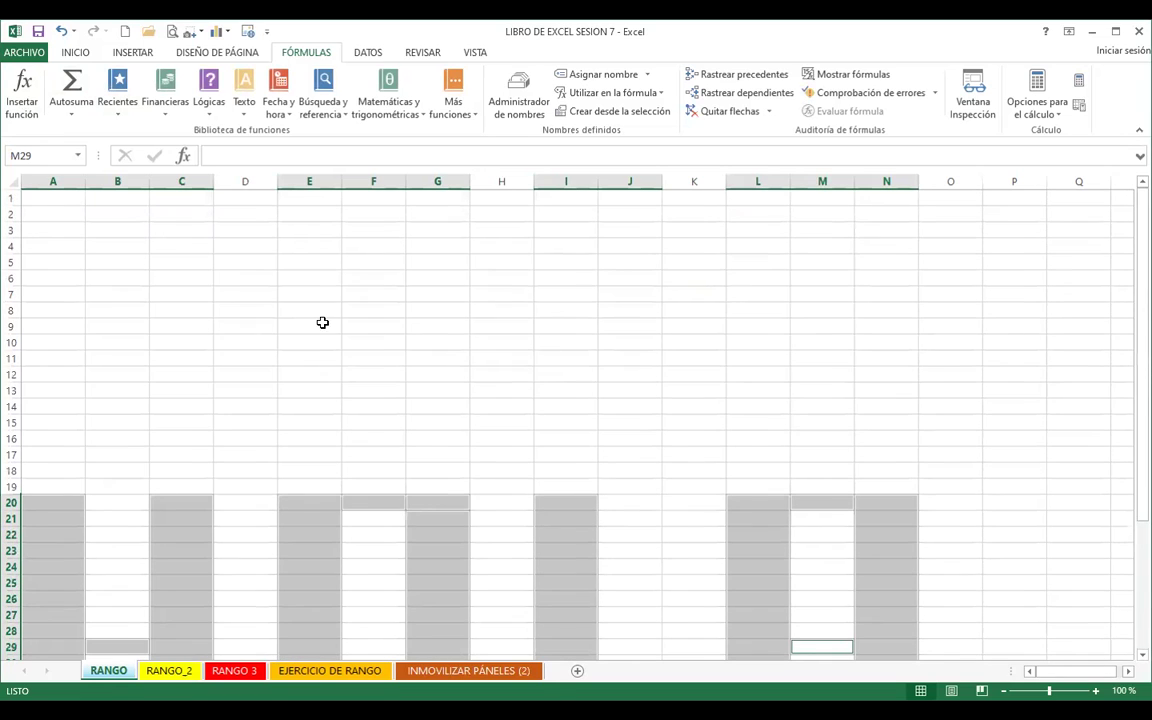
left_click(264, 290)
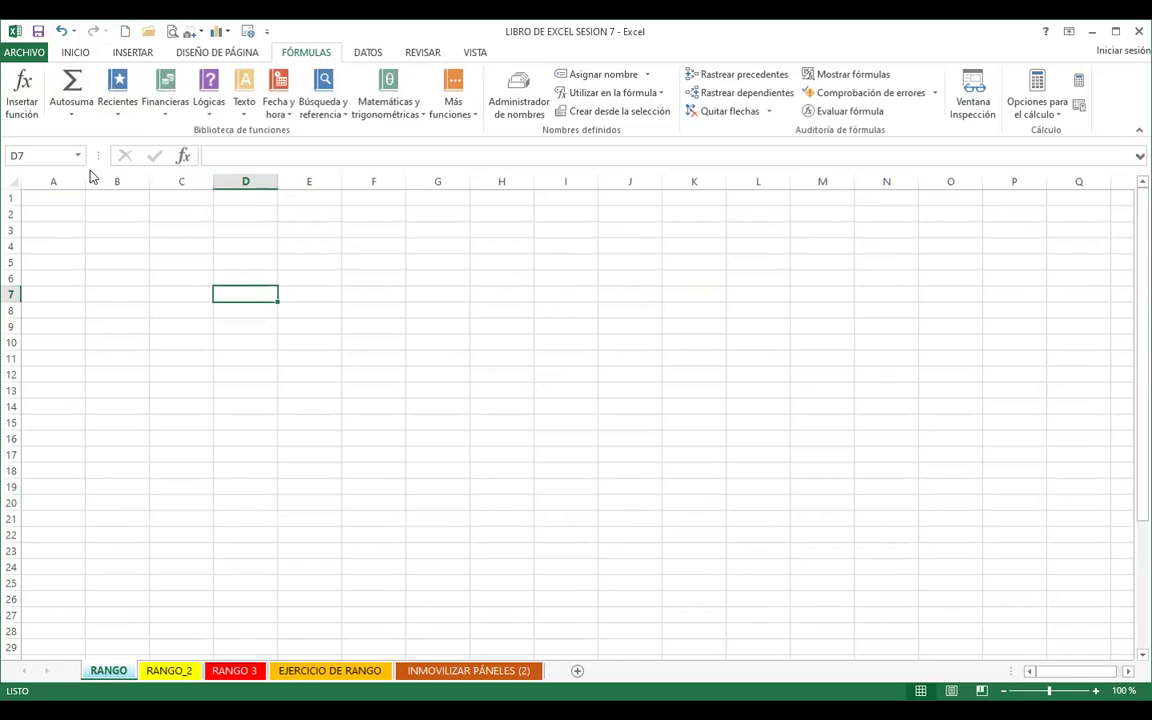
left_click(44, 155)
left_click(363, 464)
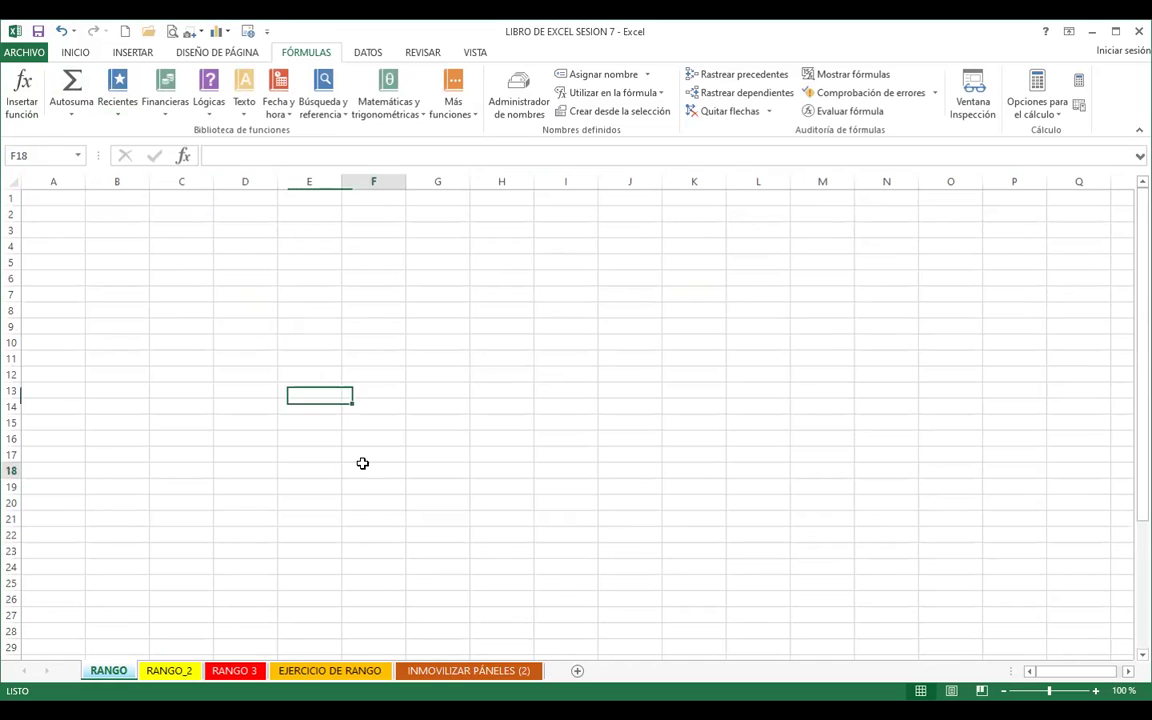
Step: Open the Name Manager listing EJEMPLO1, HOLA and NUEVO, and cancel the New Name form
left_click(523, 85)
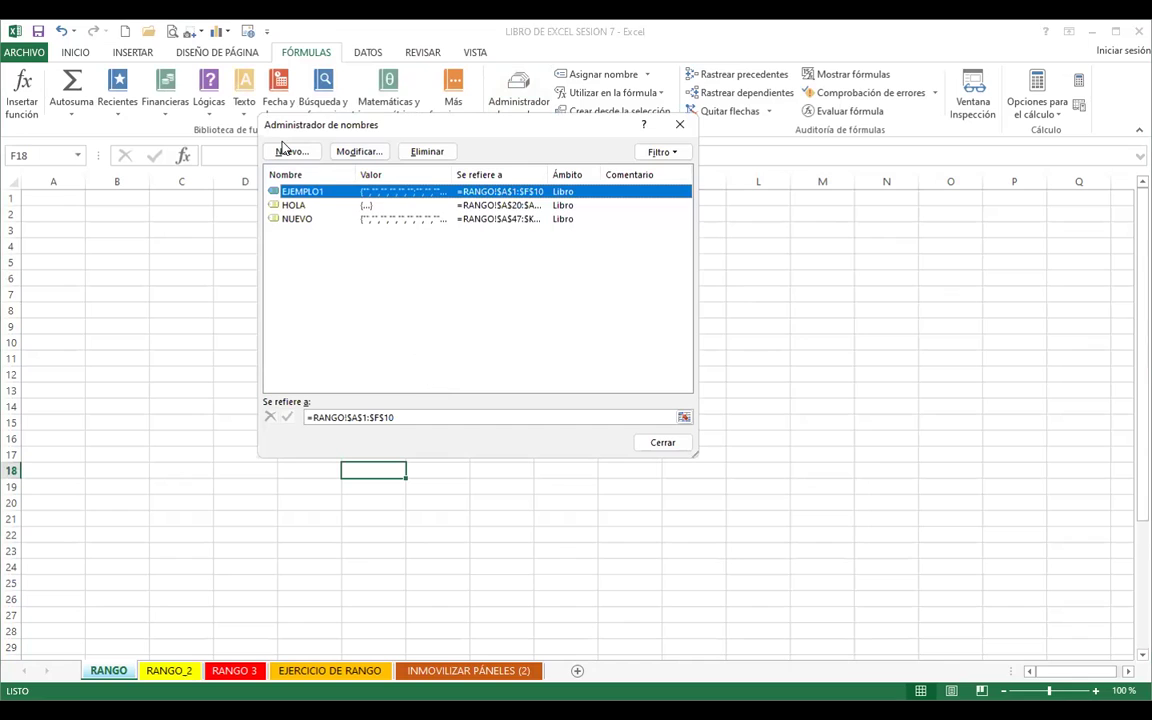
left_click(290, 153)
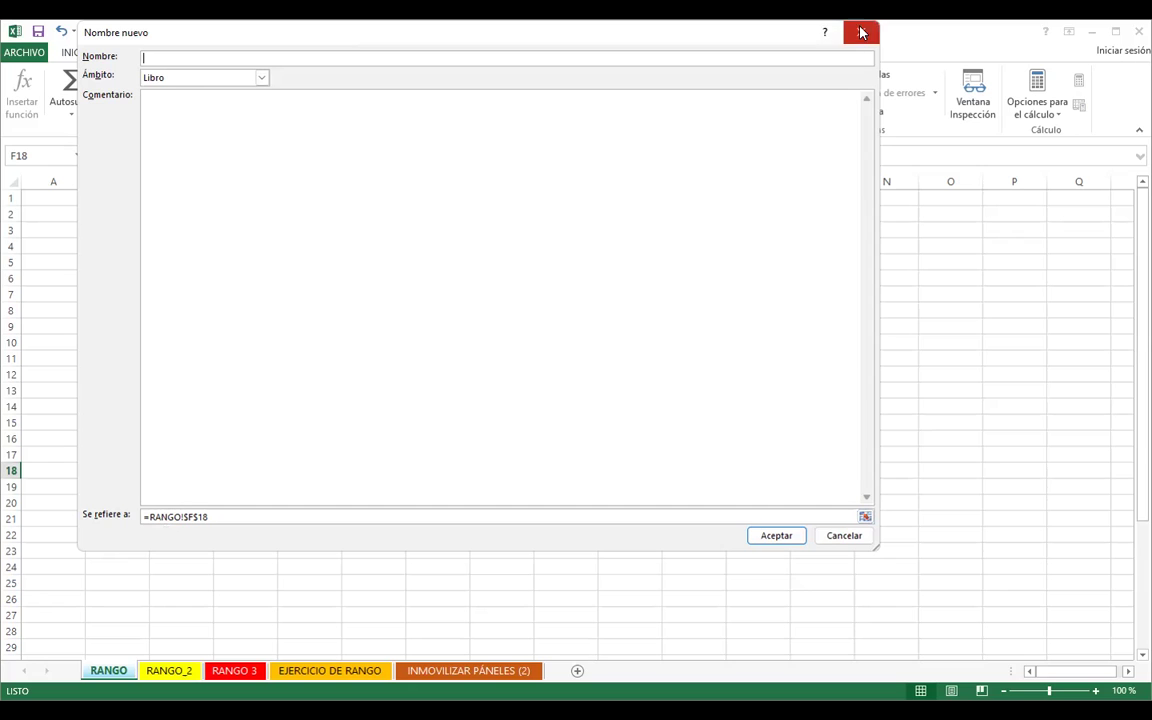
key("Escape")
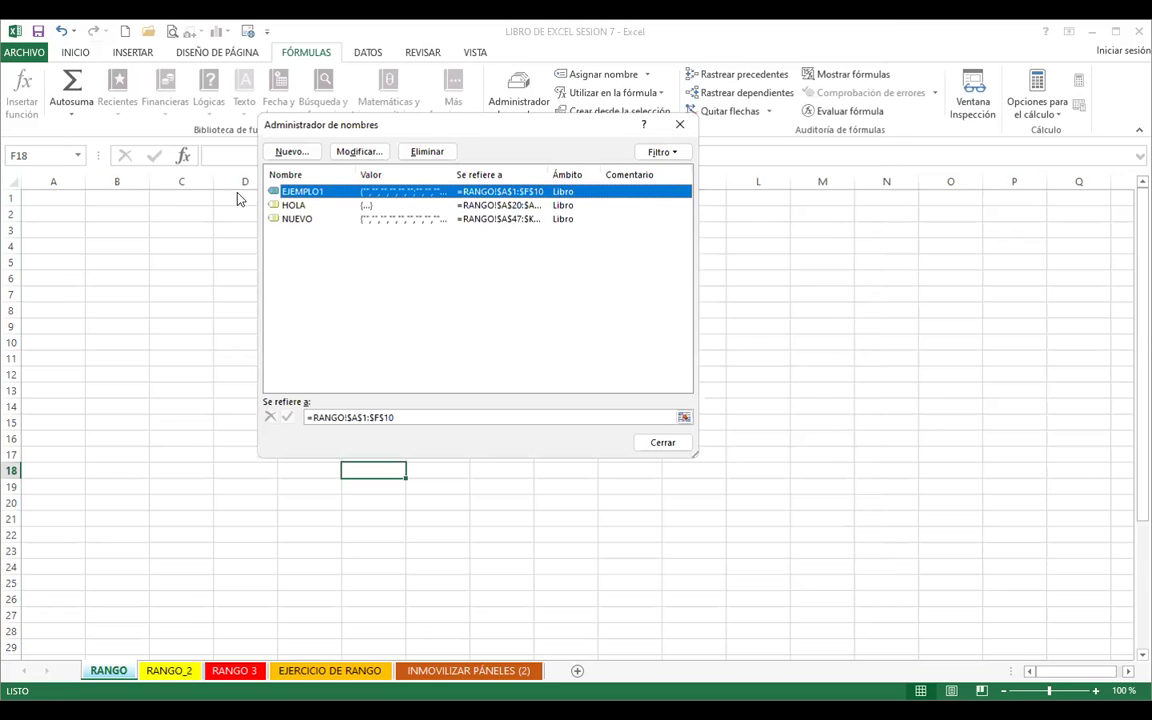
left_click(680, 125)
mouse_move(694, 214)
left_mouse_down()
mouse_move(959, 484)
mouse_move(959, 503)
left_mouse_up()
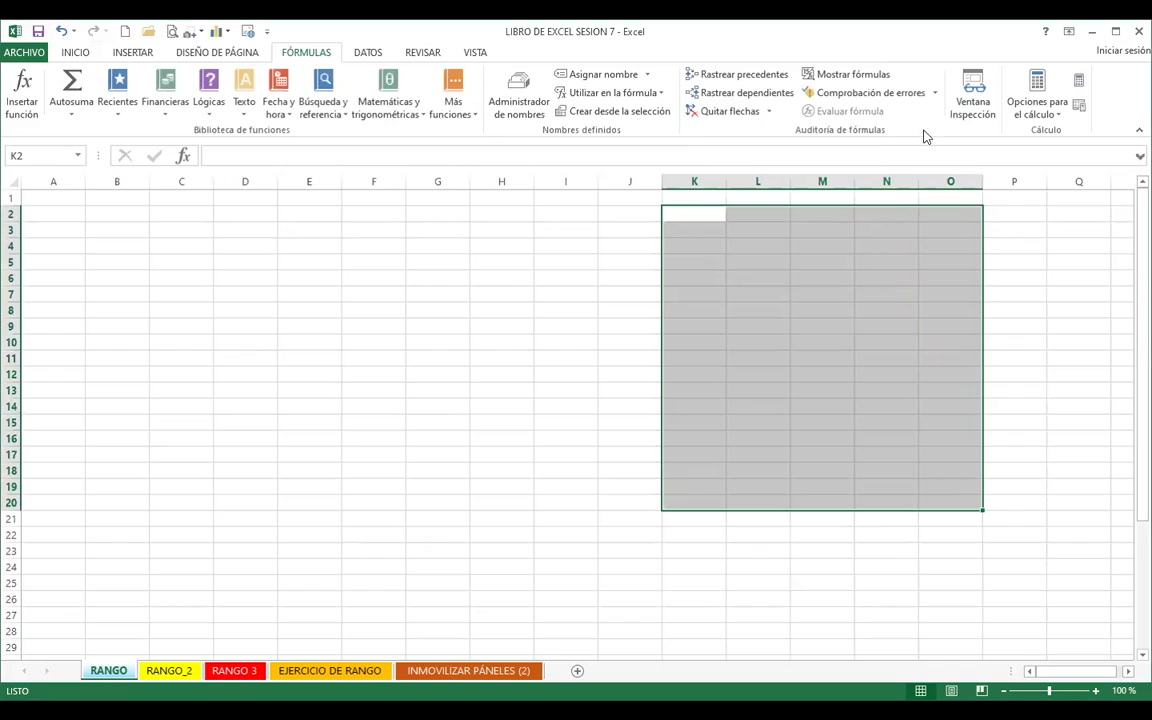
left_click(522, 104)
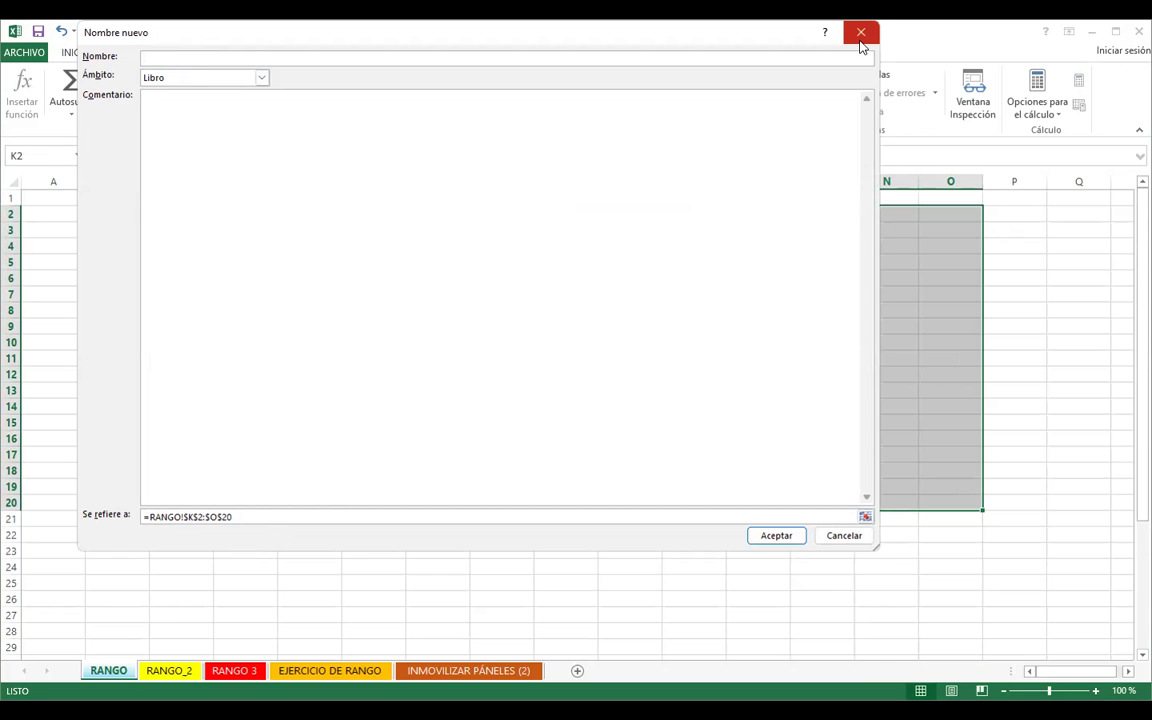
key("Escape")
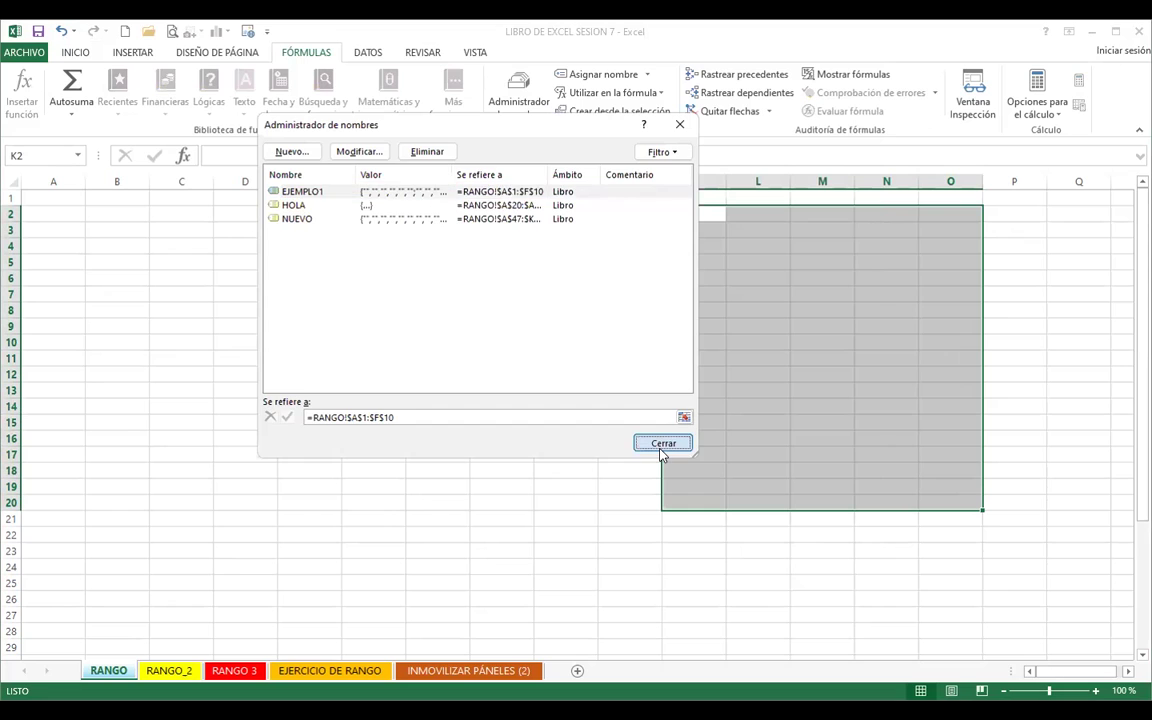
left_click(663, 442)
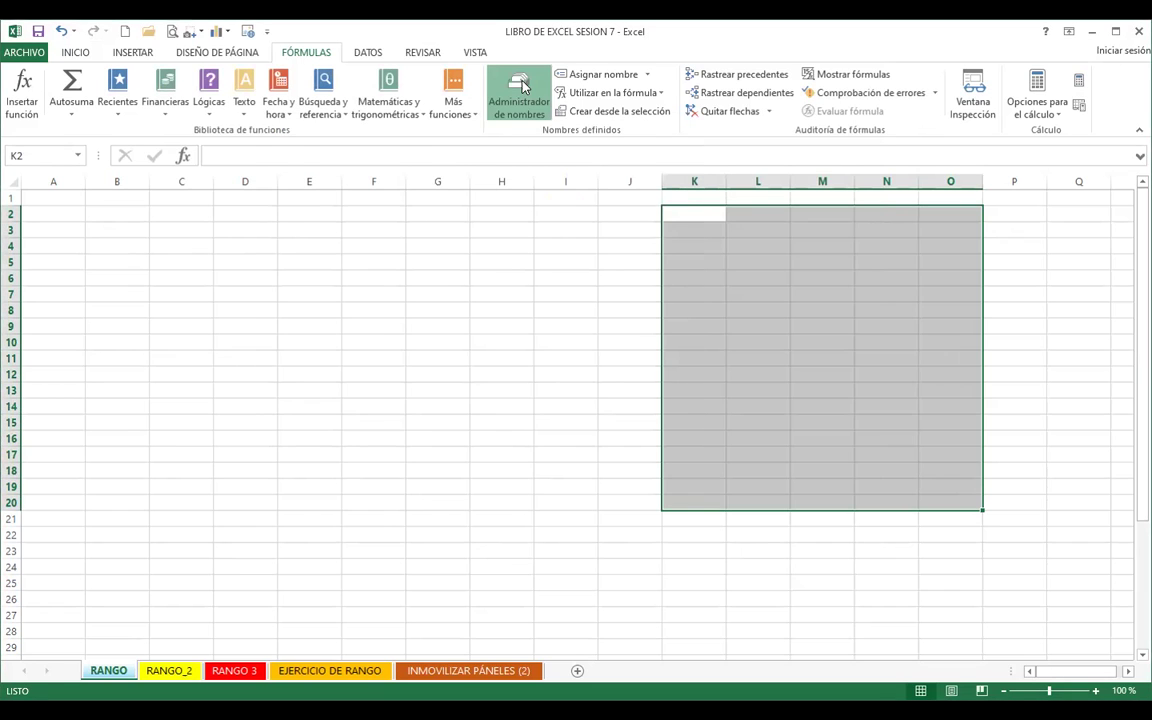
left_click(520, 90)
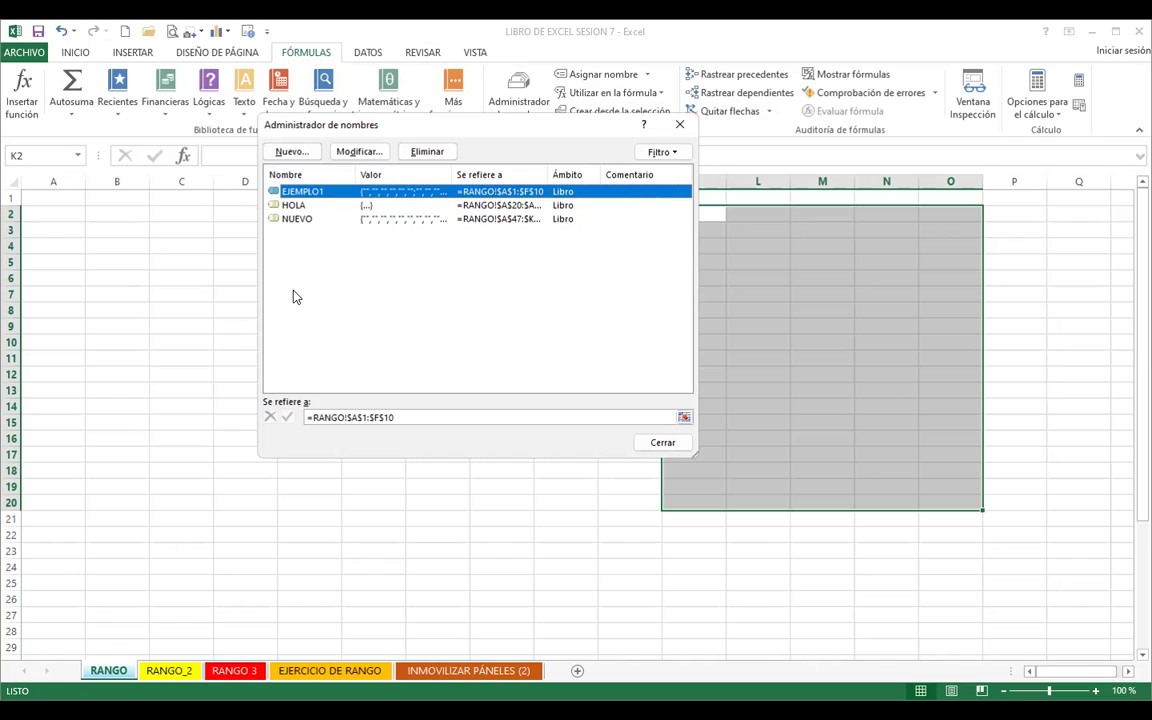
Step: Inspect the NUEVO name's details in the Name Manager without changing anything
left_click(295, 219)
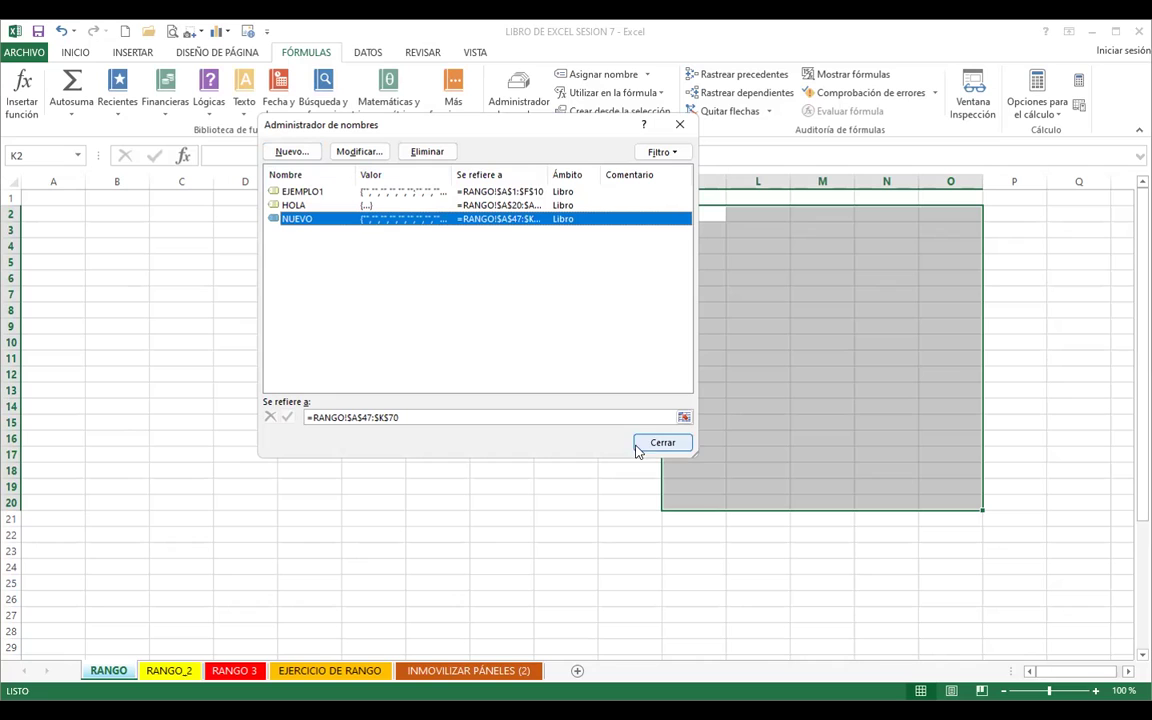
double_click(299, 219)
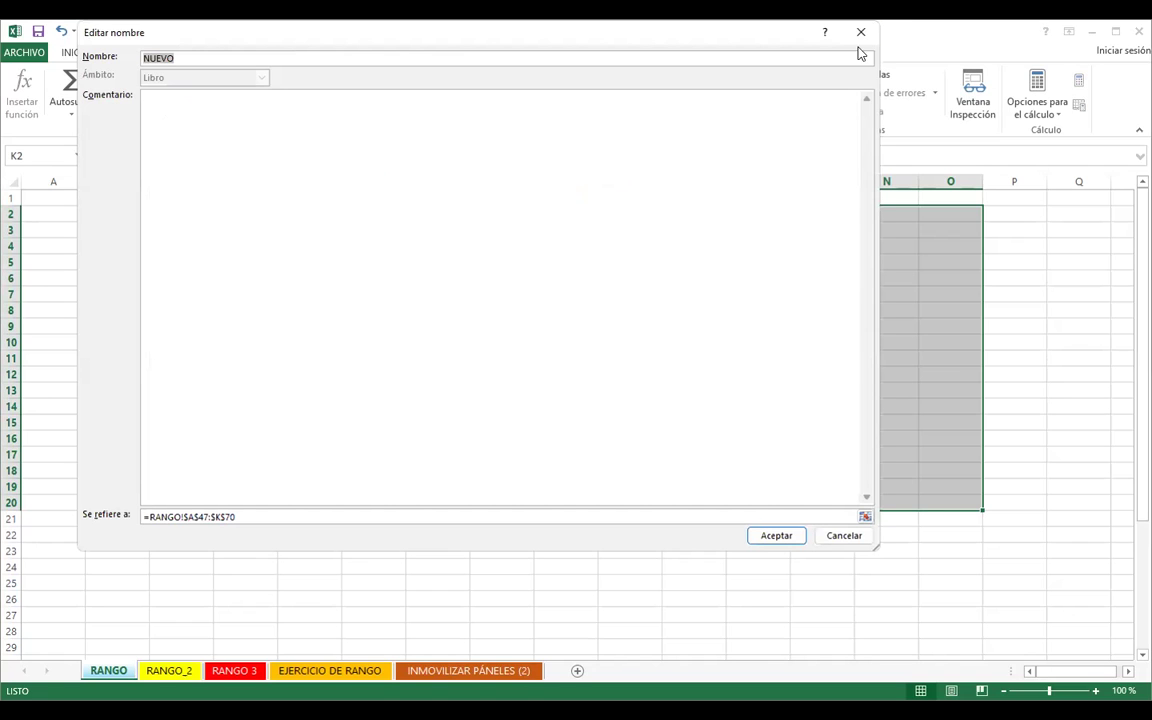
key("Return")
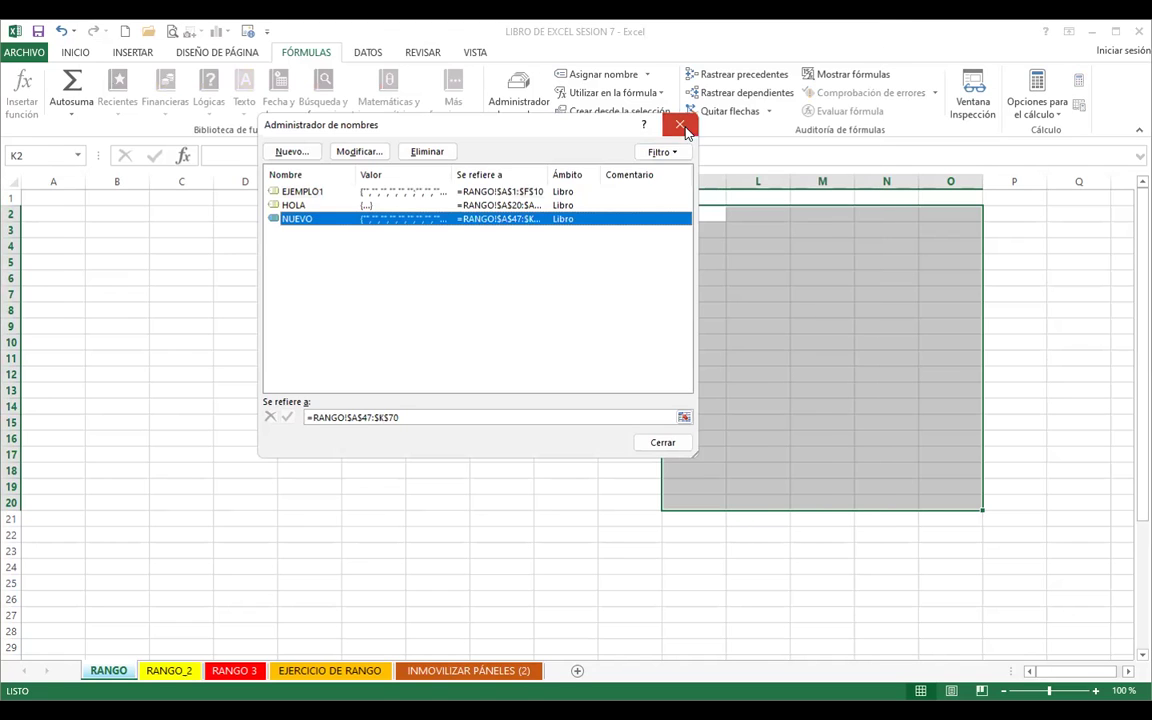
left_click(679, 122)
Step: Jump to the NUEVO range A47:K70 from the Name Box, then select cell A47
left_click(78, 155)
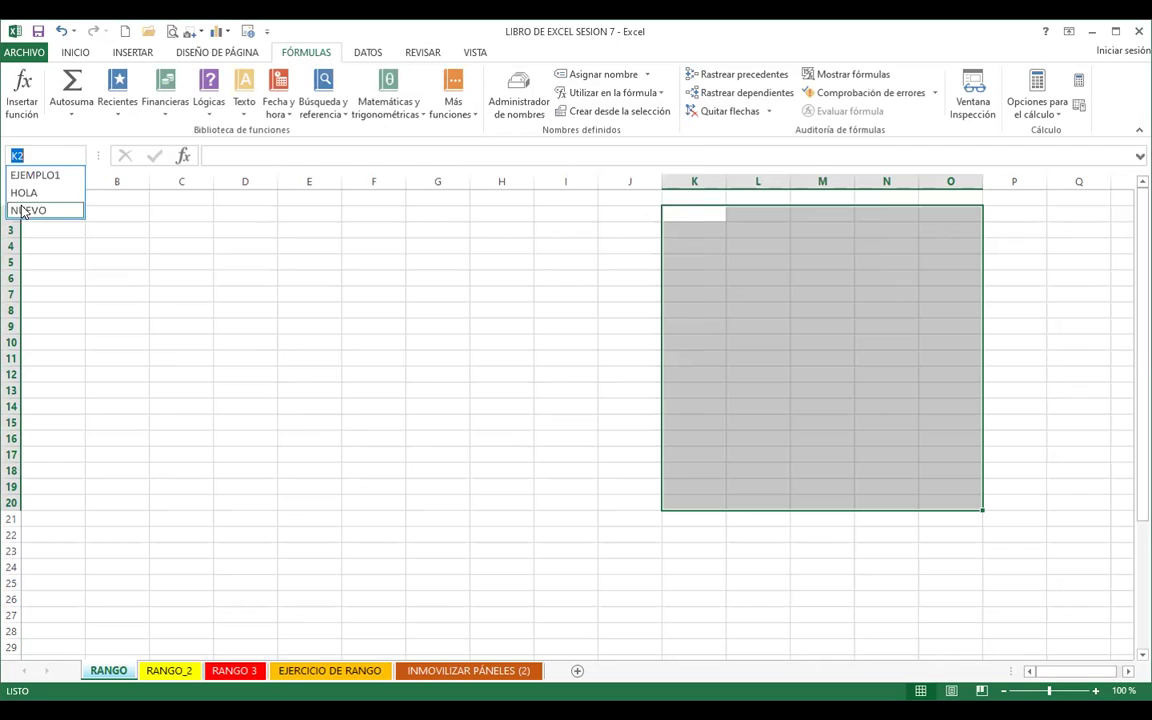
left_click(35, 208)
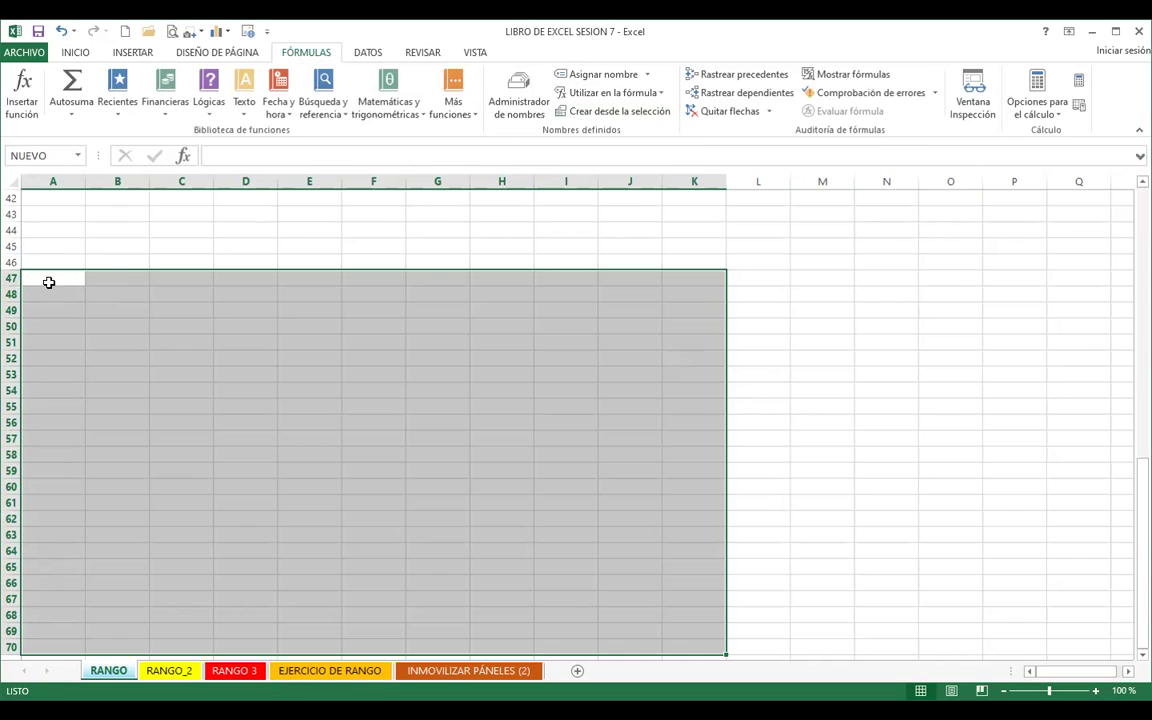
left_click(48, 282)
left_click(516, 84)
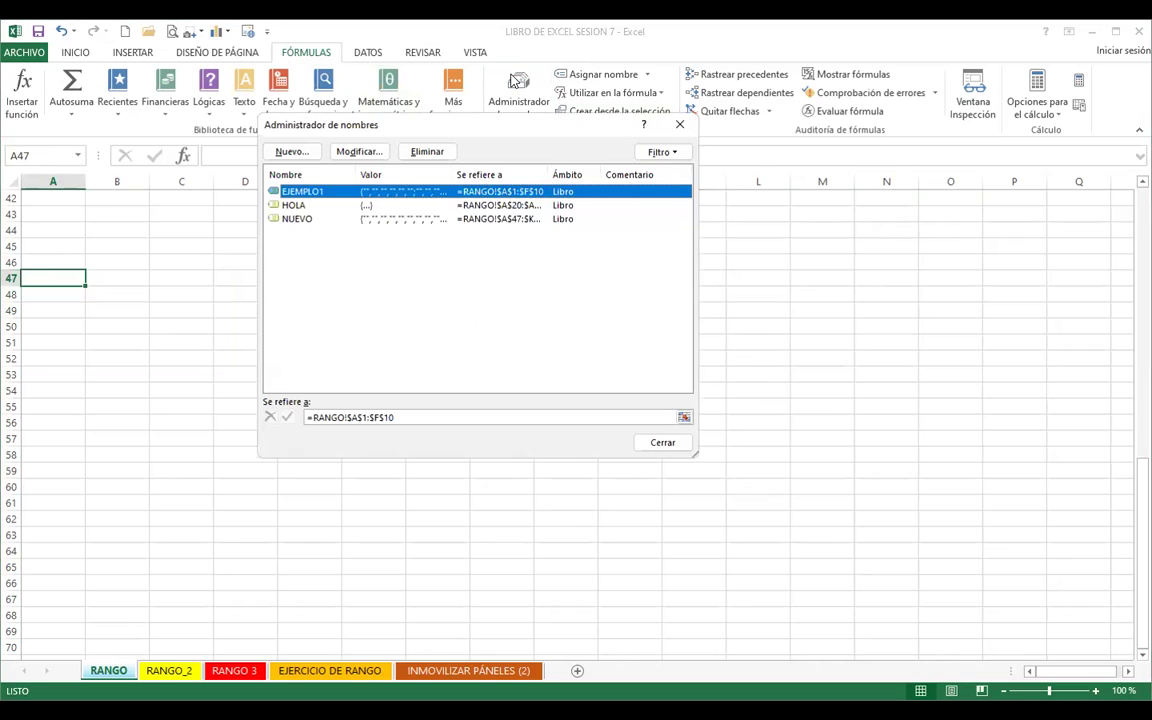
Step: Rename NUEVO to VANESSA and confirm typing VANESSA in the Name Box selects A47:K70
left_click(297, 230)
left_click(297, 219)
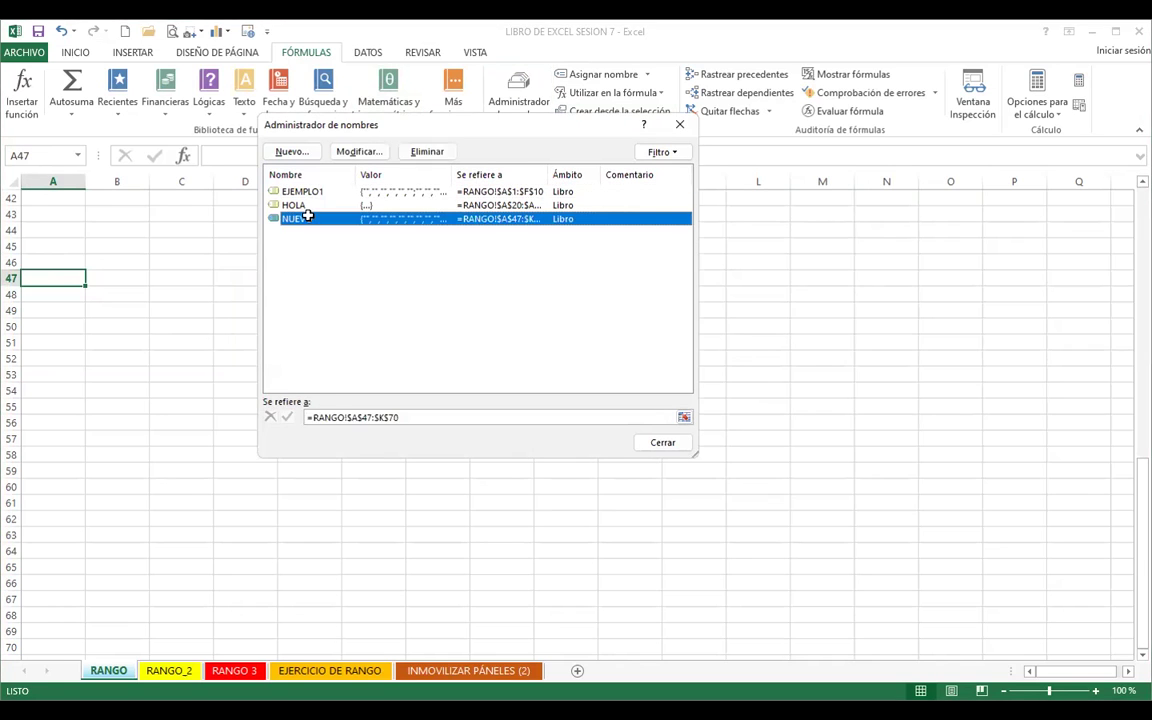
double_click(297, 219)
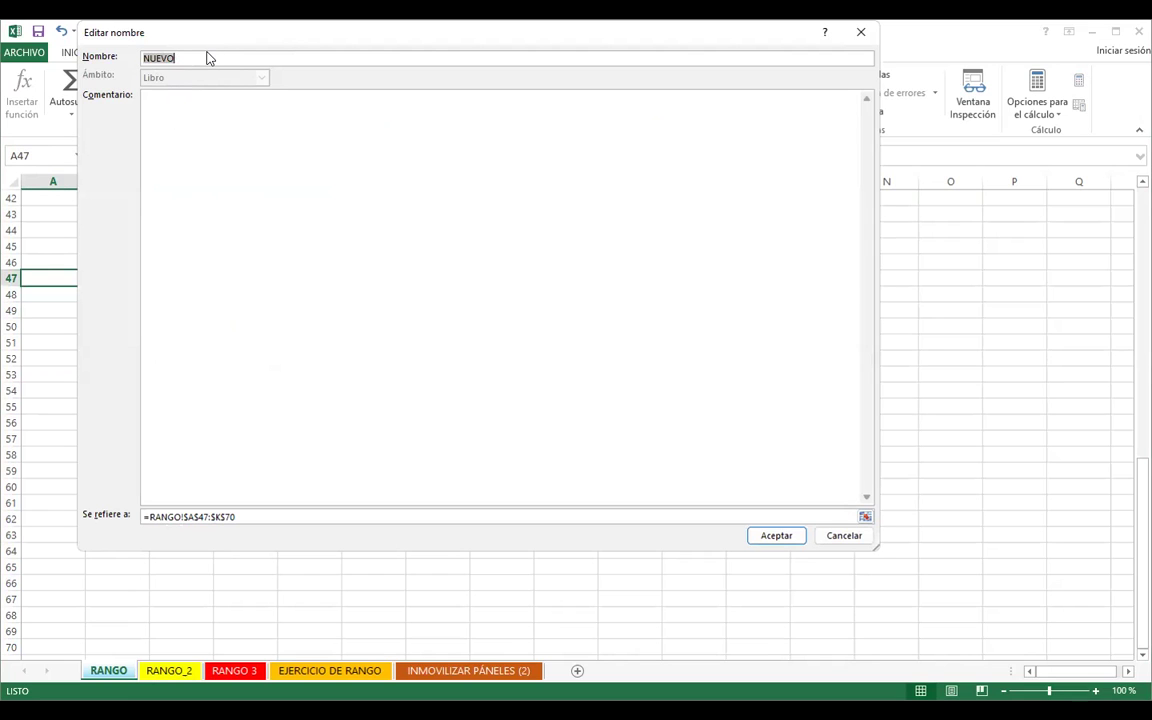
type("VANESSA")
left_click(789, 537)
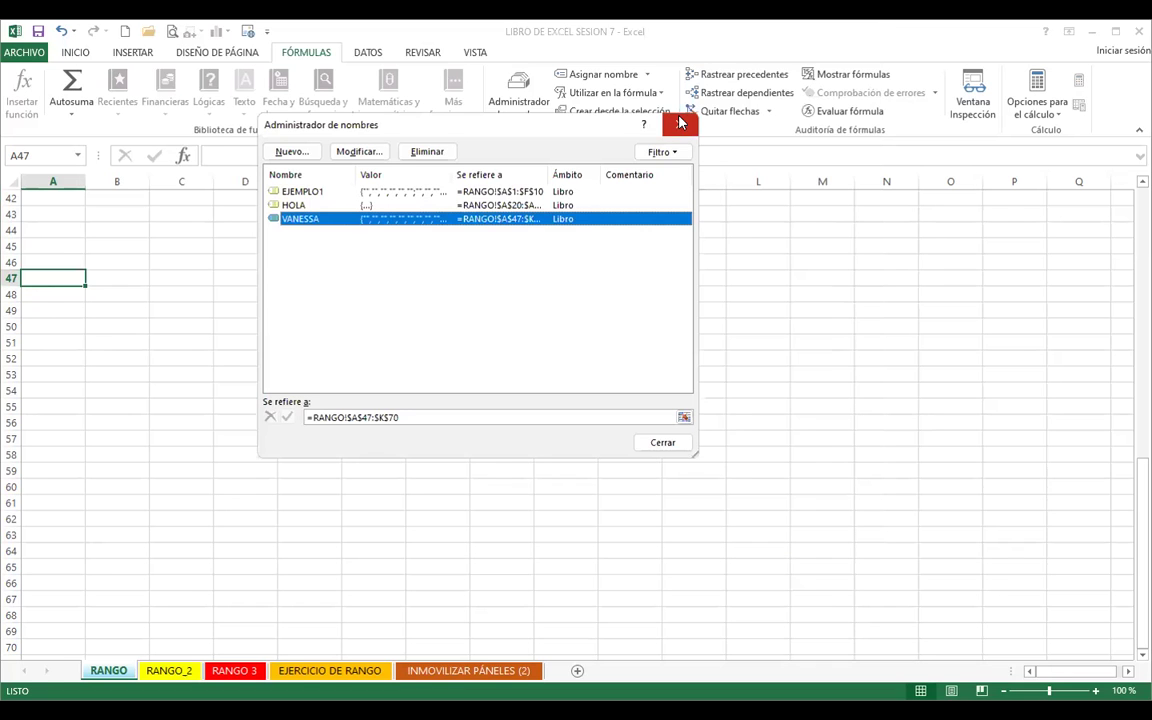
left_click(680, 121)
type("VANESSA")
key("Return")
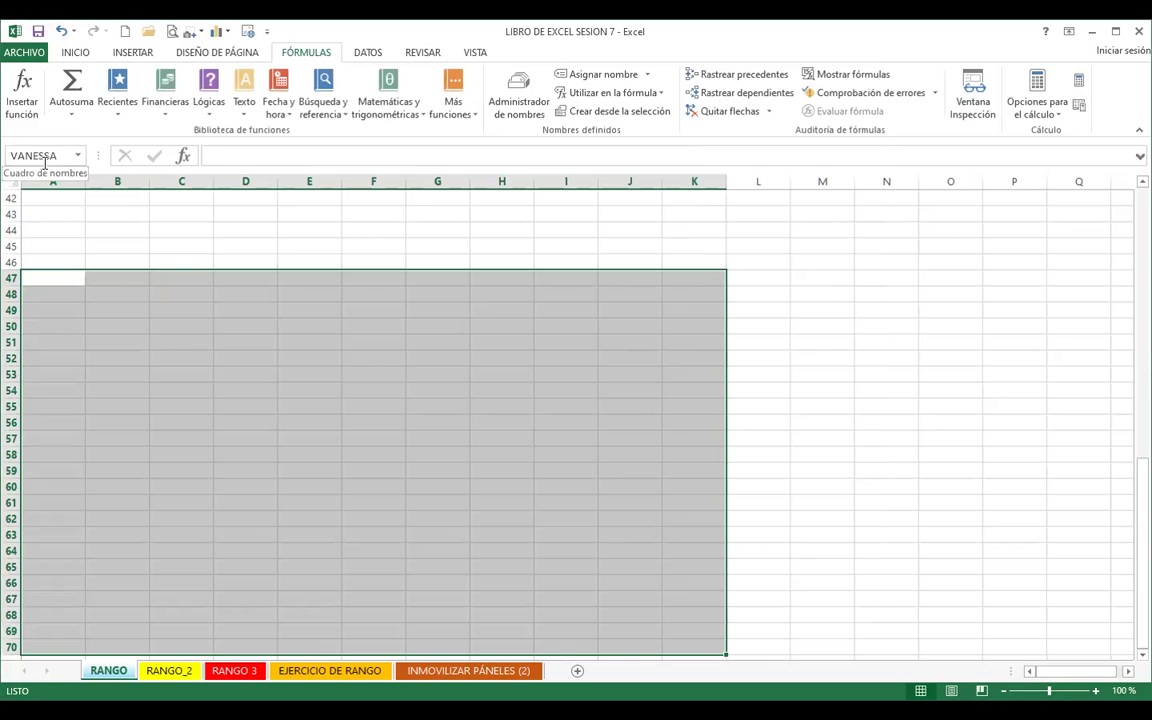
Step: Select VANESSA in the Name Manager and choose Eliminar to delete it
left_click(511, 85)
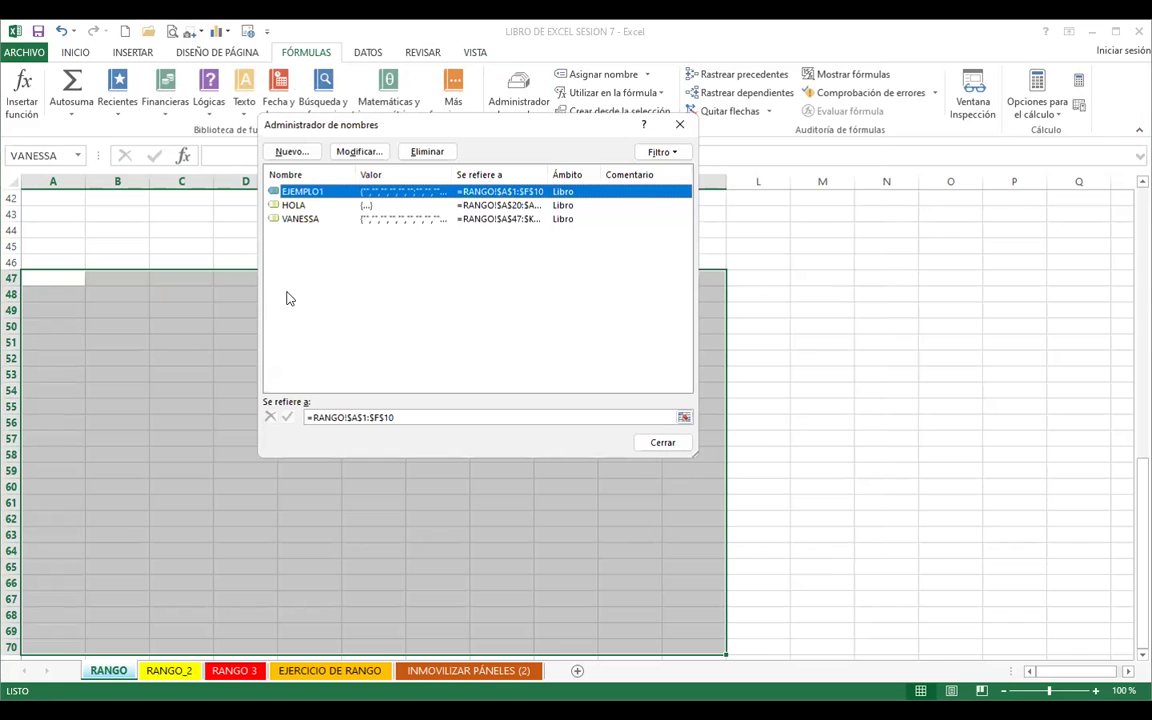
left_click(303, 220)
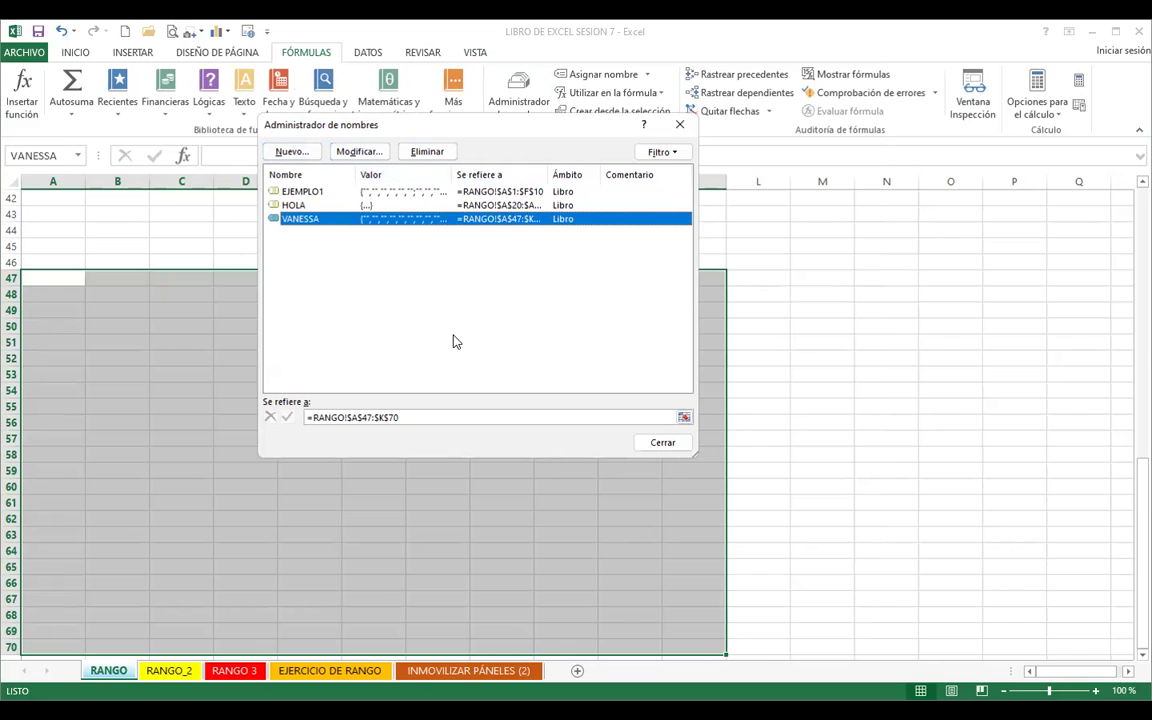
left_click(428, 152)
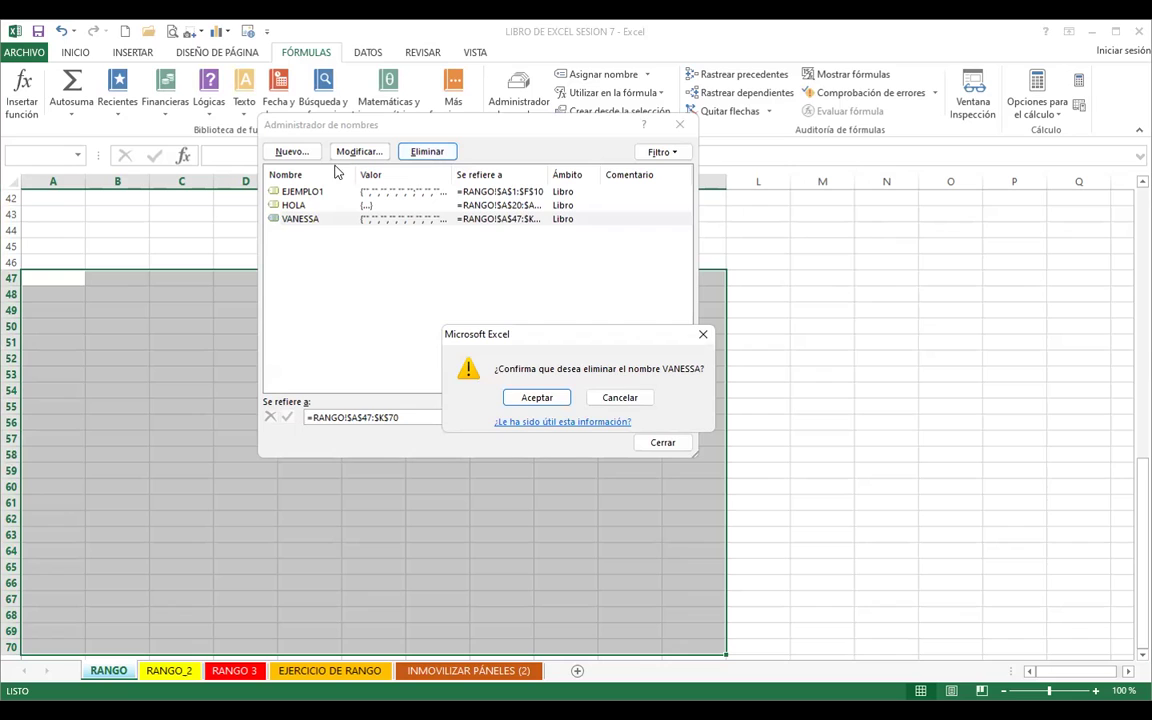
Step: Confirm deleting VANESSA, leaving EJEMPLO1 and HOLA, and close the Name Manager
left_click(536, 405)
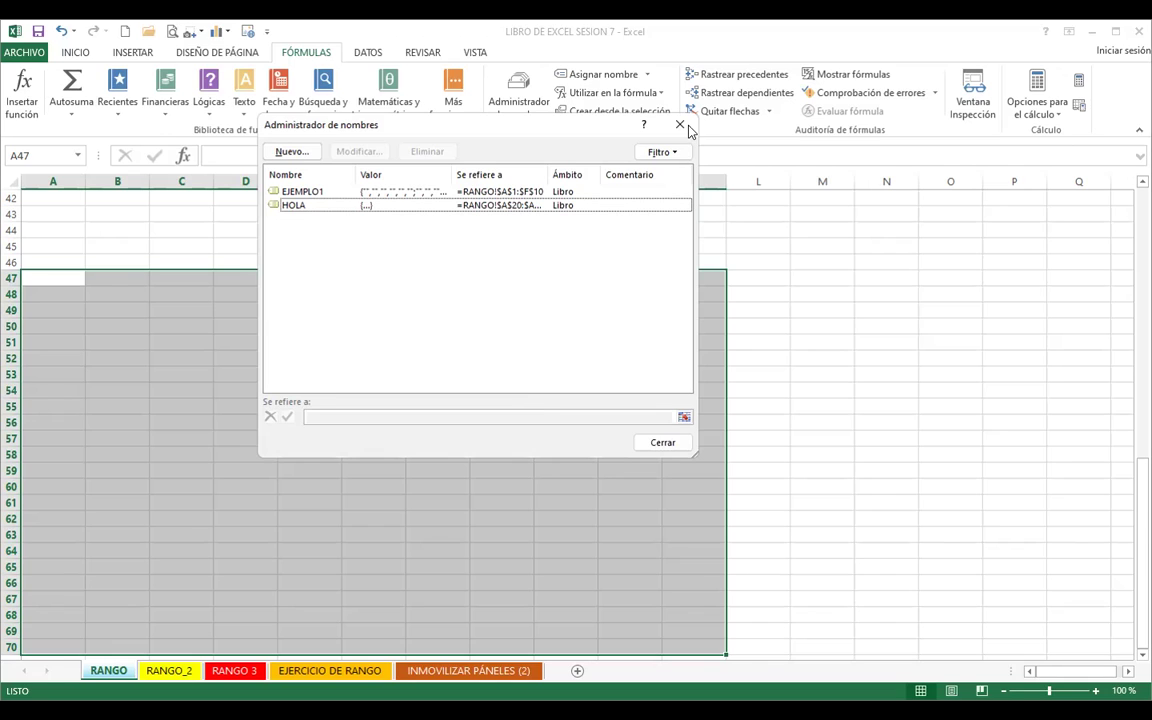
key("Escape")
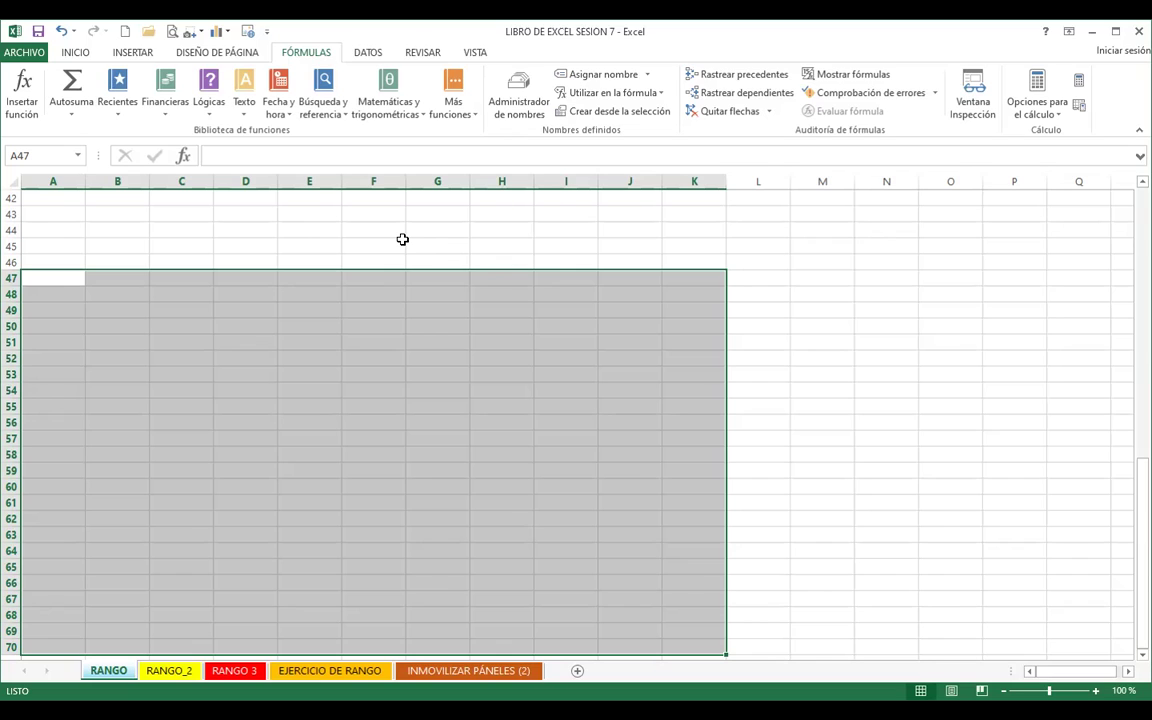
Step: Check a new blank workbook's empty name list, close it, and show the RANGO_2 agency table
left_click(124, 31)
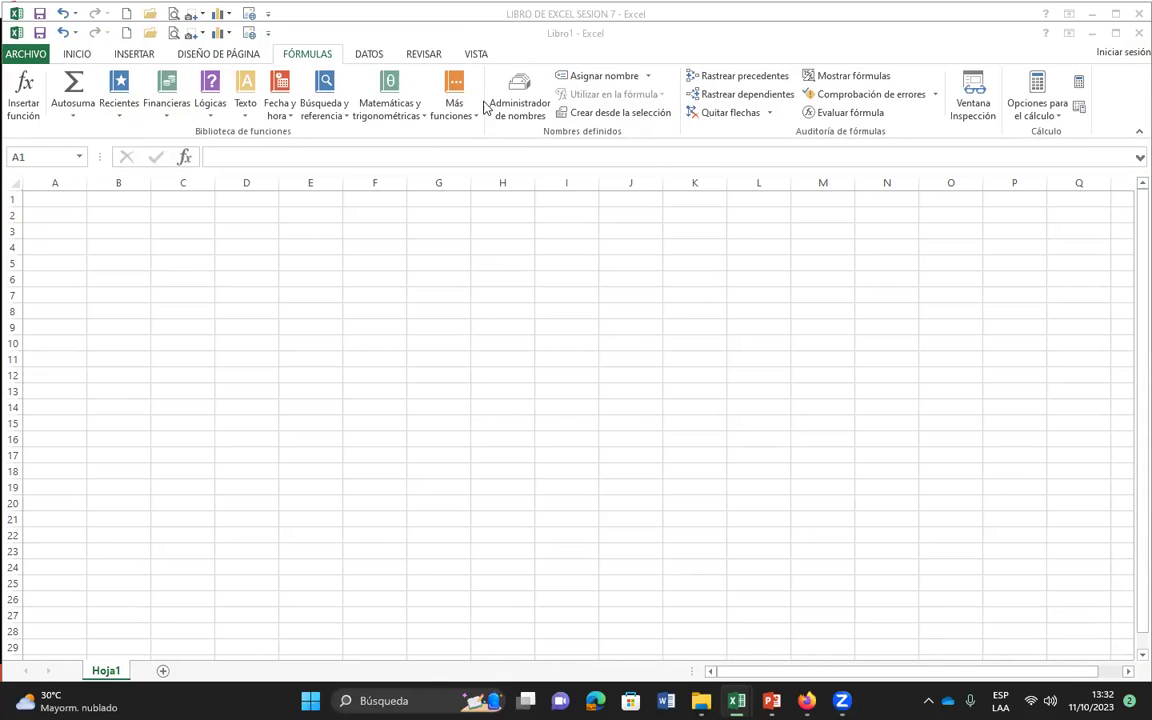
left_click(525, 90)
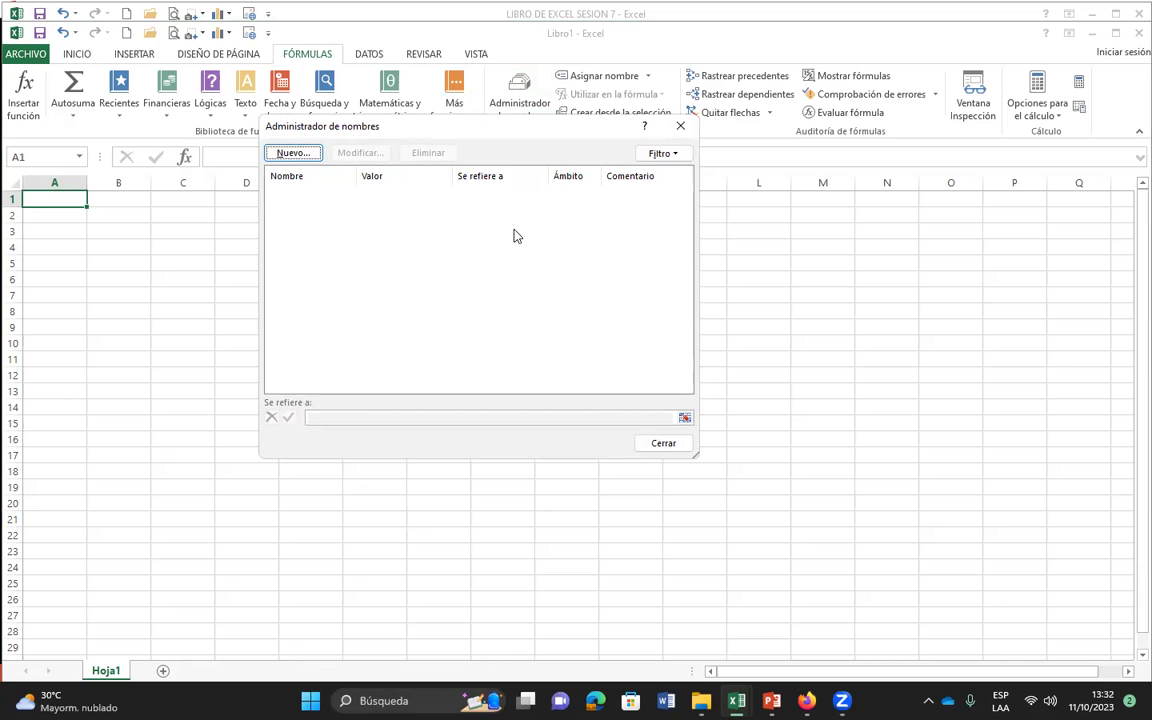
left_click(680, 126)
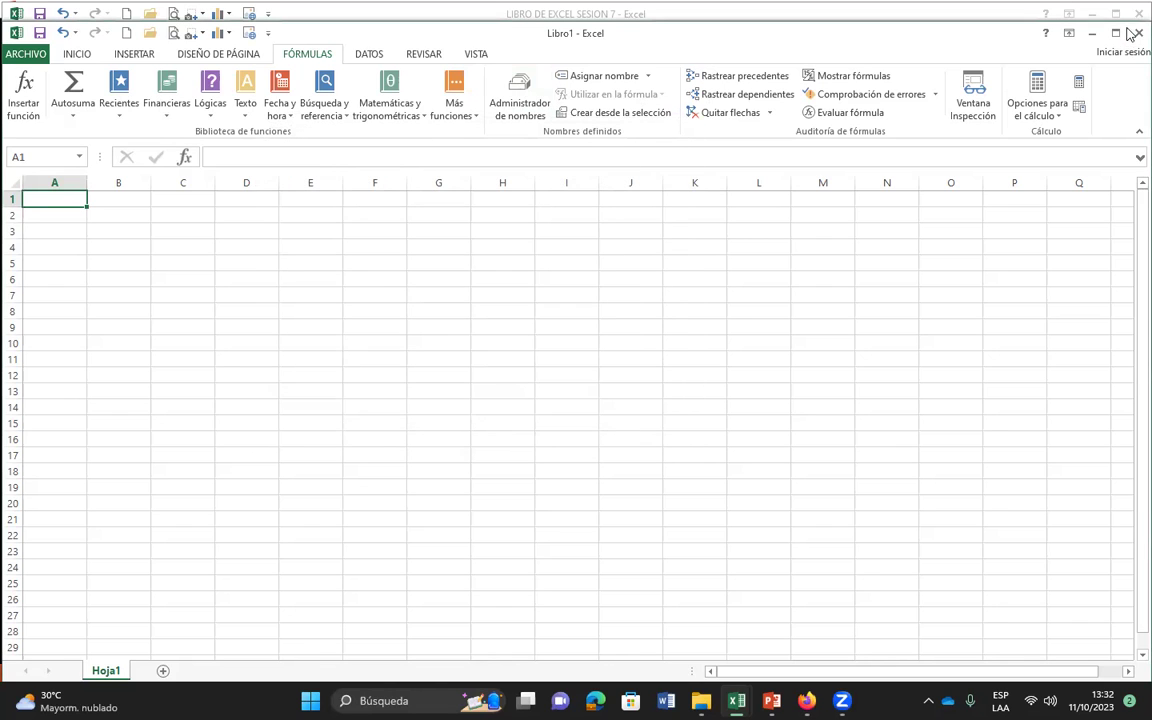
left_click(1137, 33)
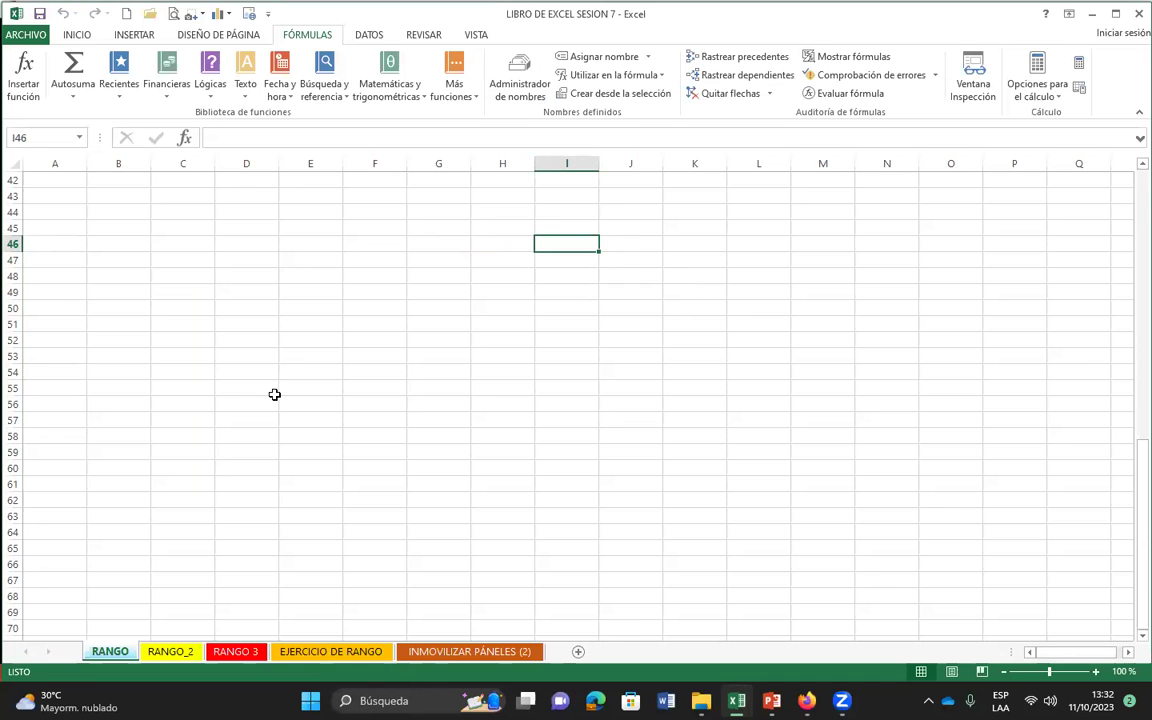
left_click(240, 374)
left_click(172, 652)
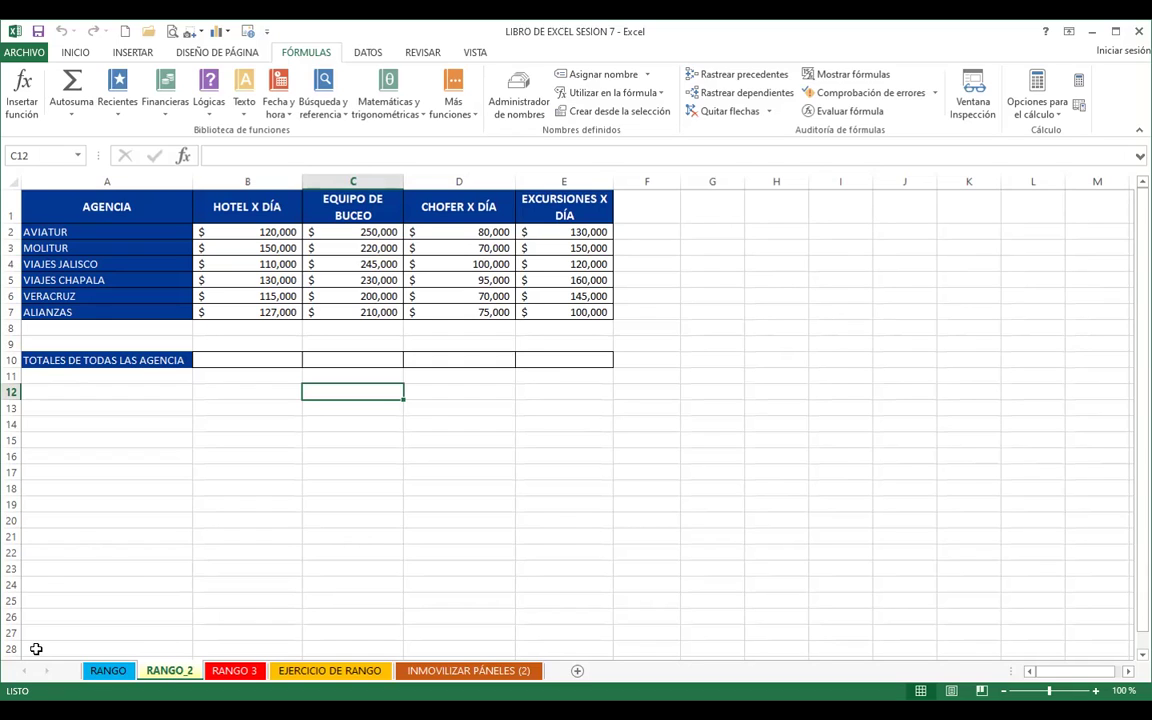
left_click(324, 438)
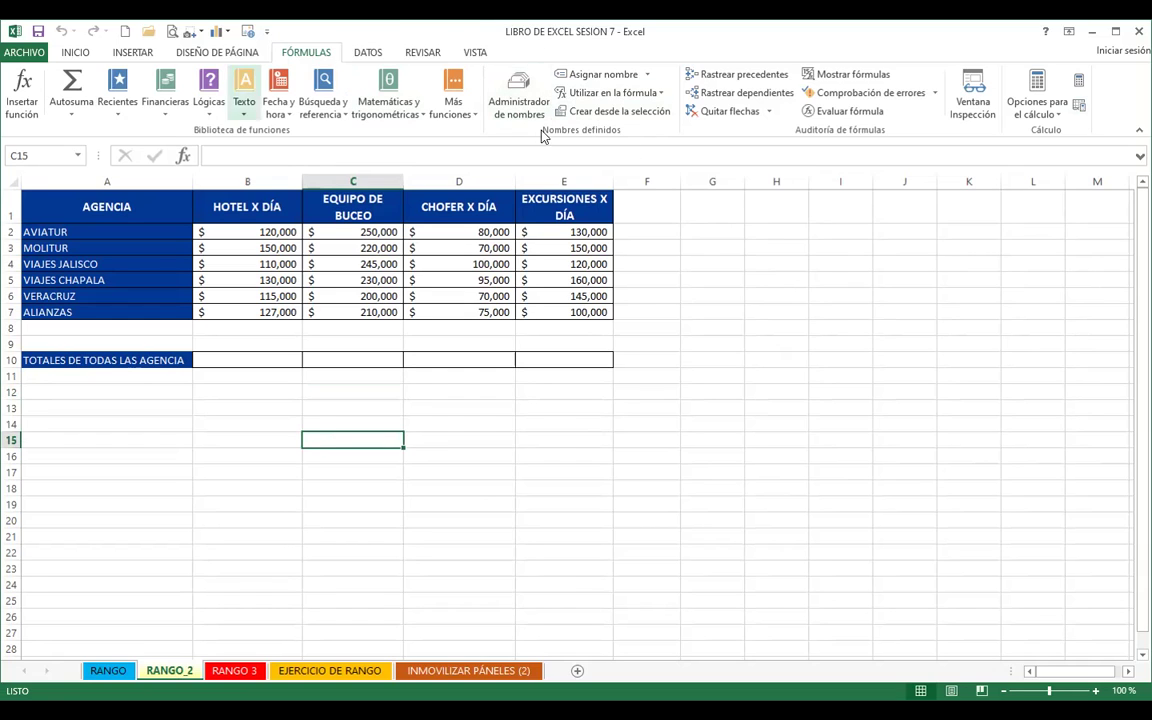
left_click(510, 100)
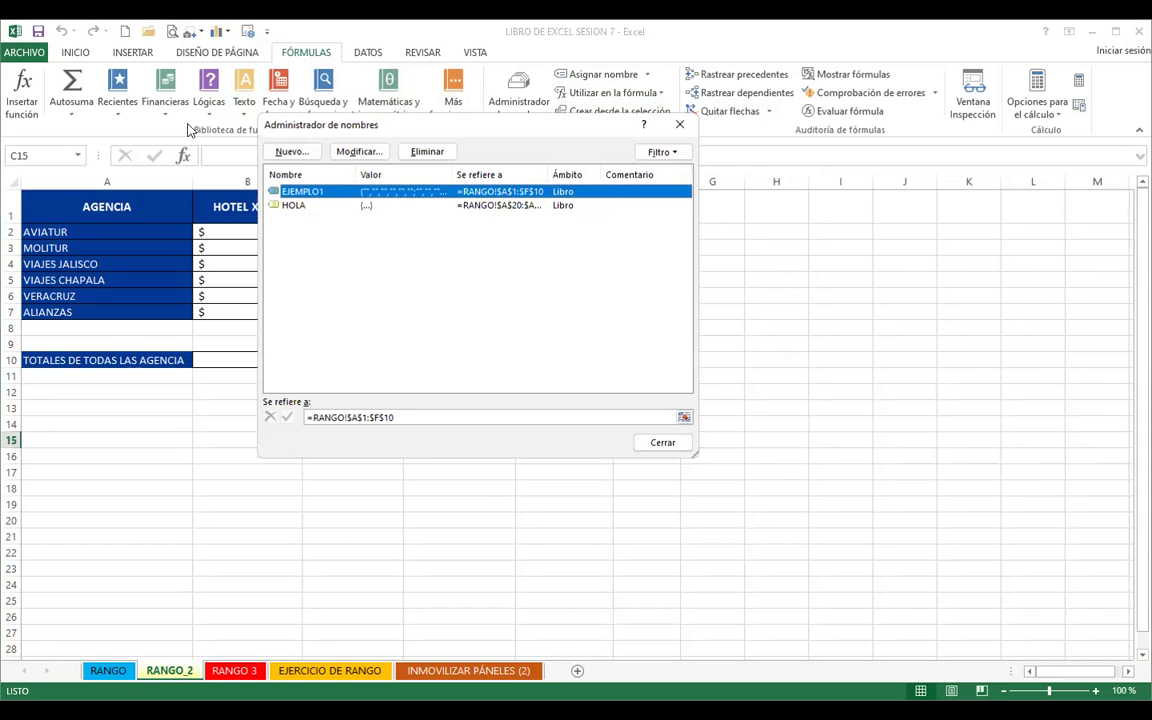
left_click(679, 125)
left_click(520, 95)
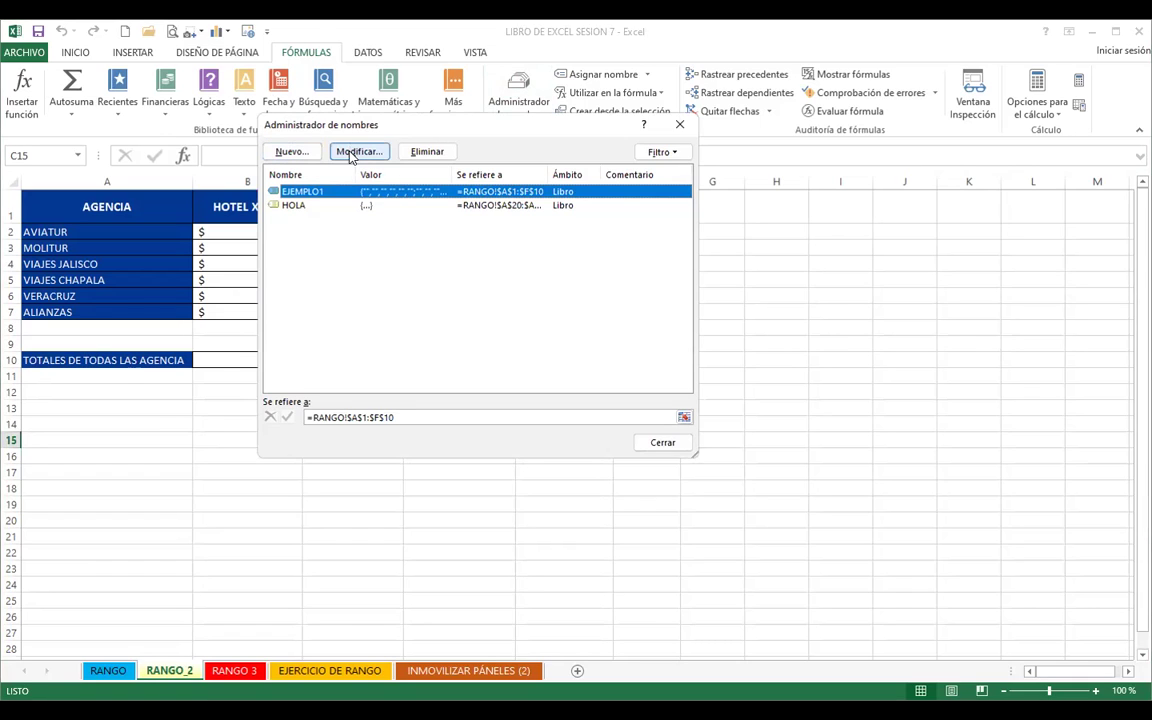
left_click(679, 125)
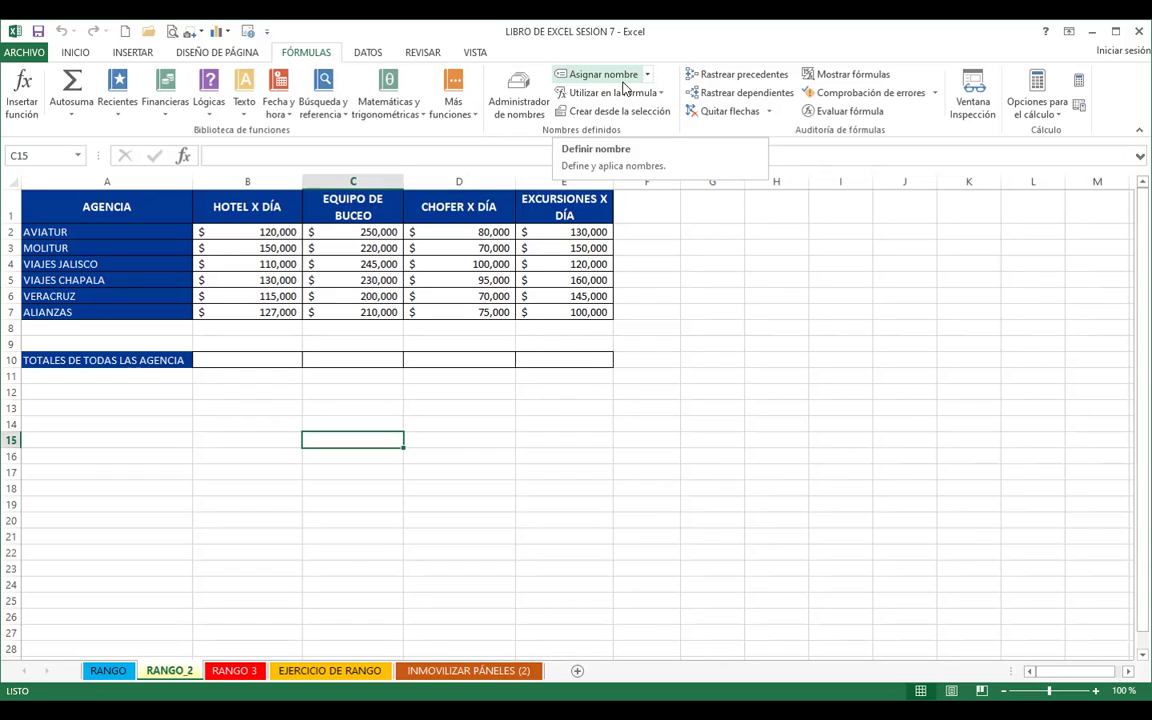
Step: Select B1:B7 and define it as HOTEL_X_DÍA referring to =RANGO_2!$B$1:$B$7
left_click(253, 211)
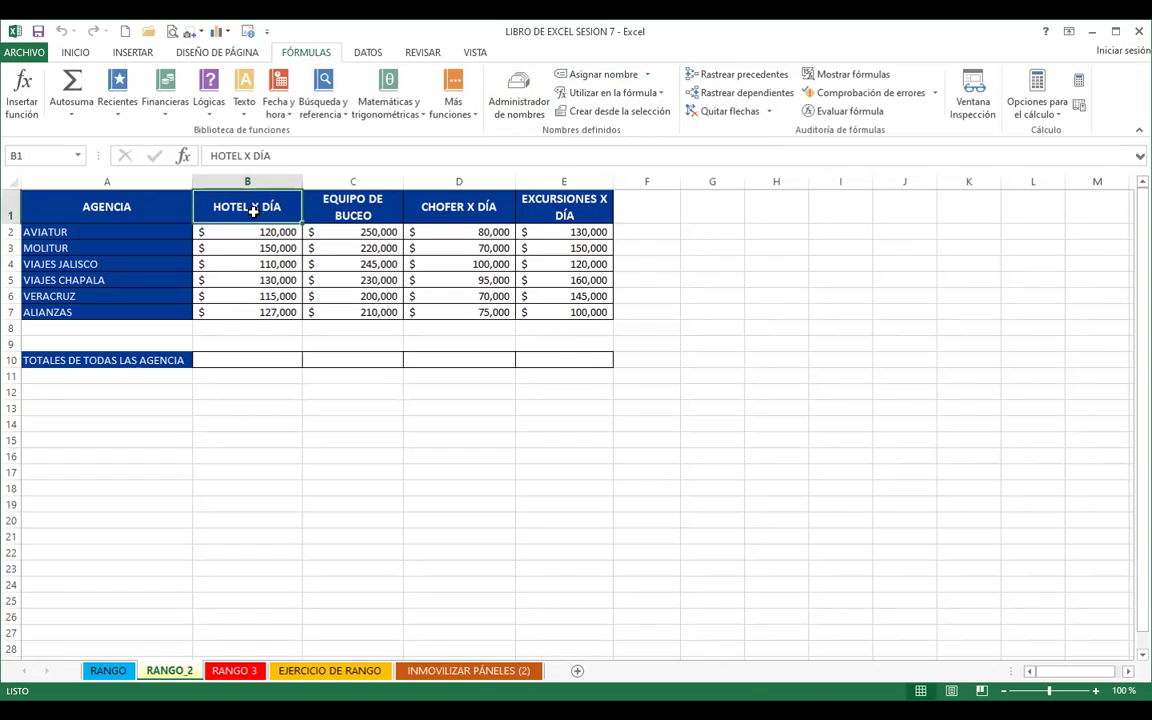
left_click_drag(253, 211, 243, 318)
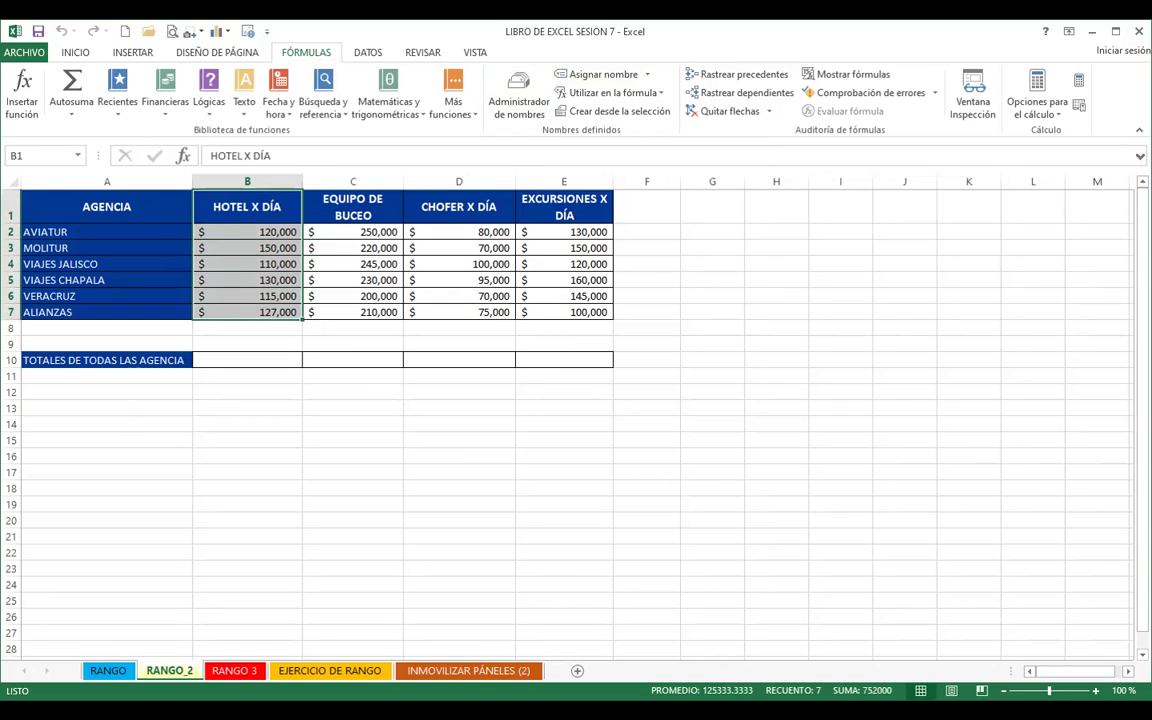
left_click(603, 74)
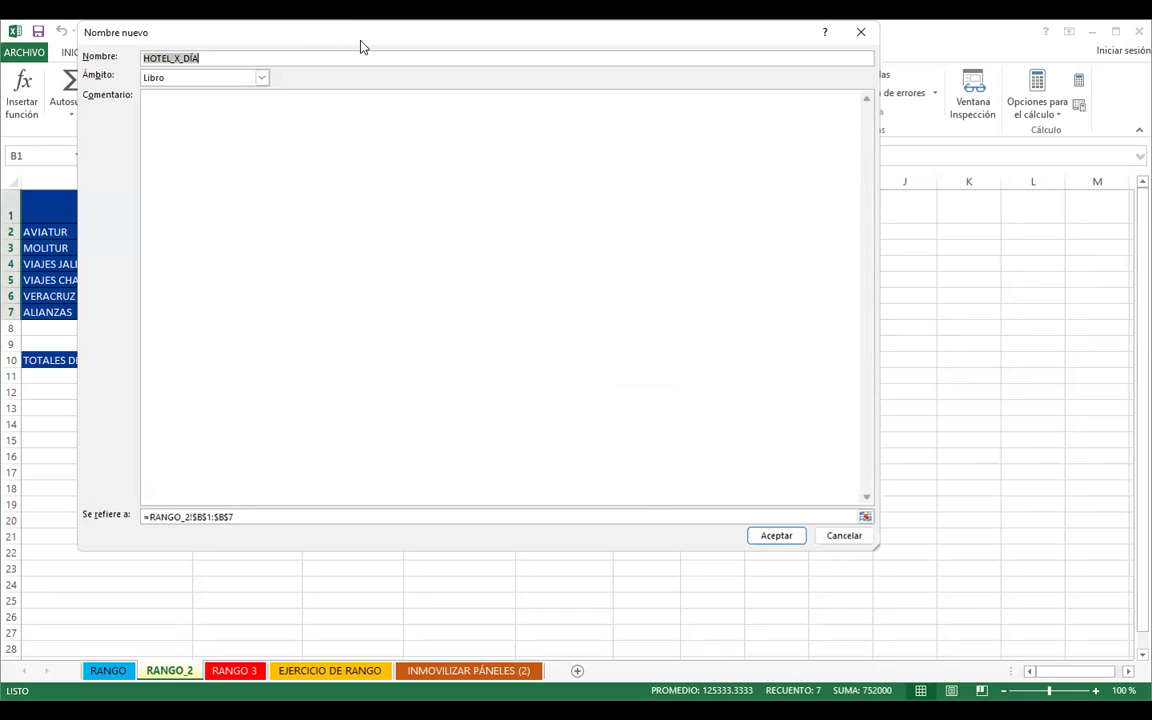
left_click_drag(362, 47, 559, 218)
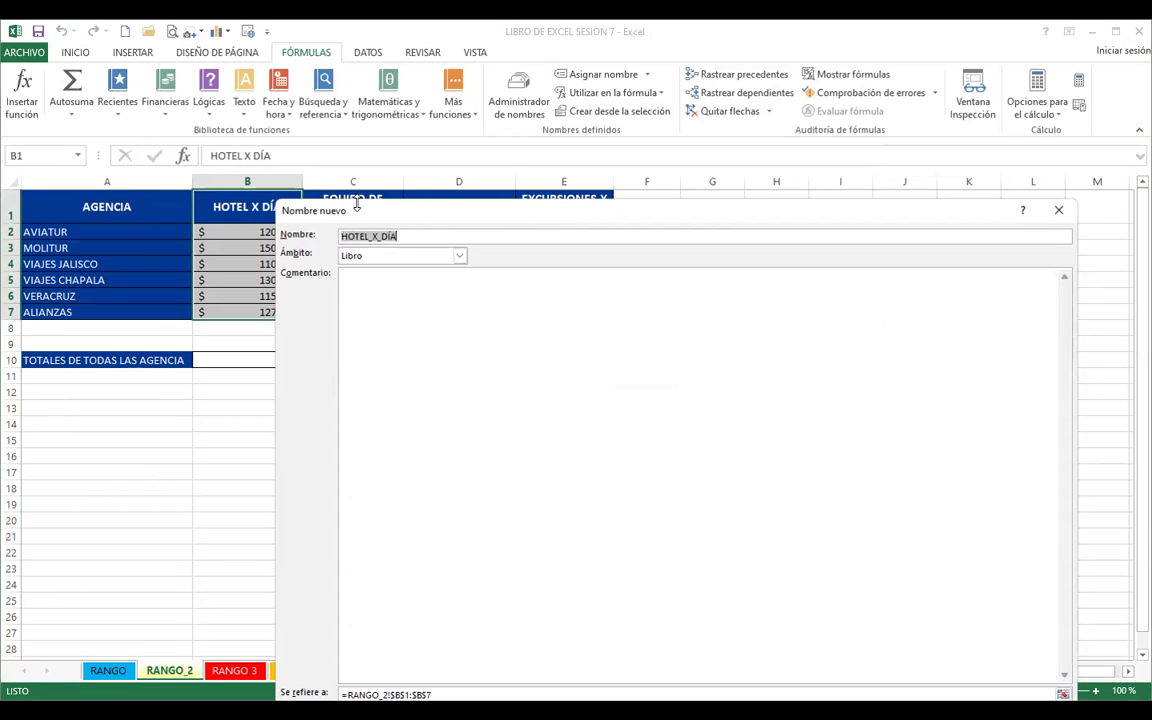
left_click_drag(356, 204, 354, 244)
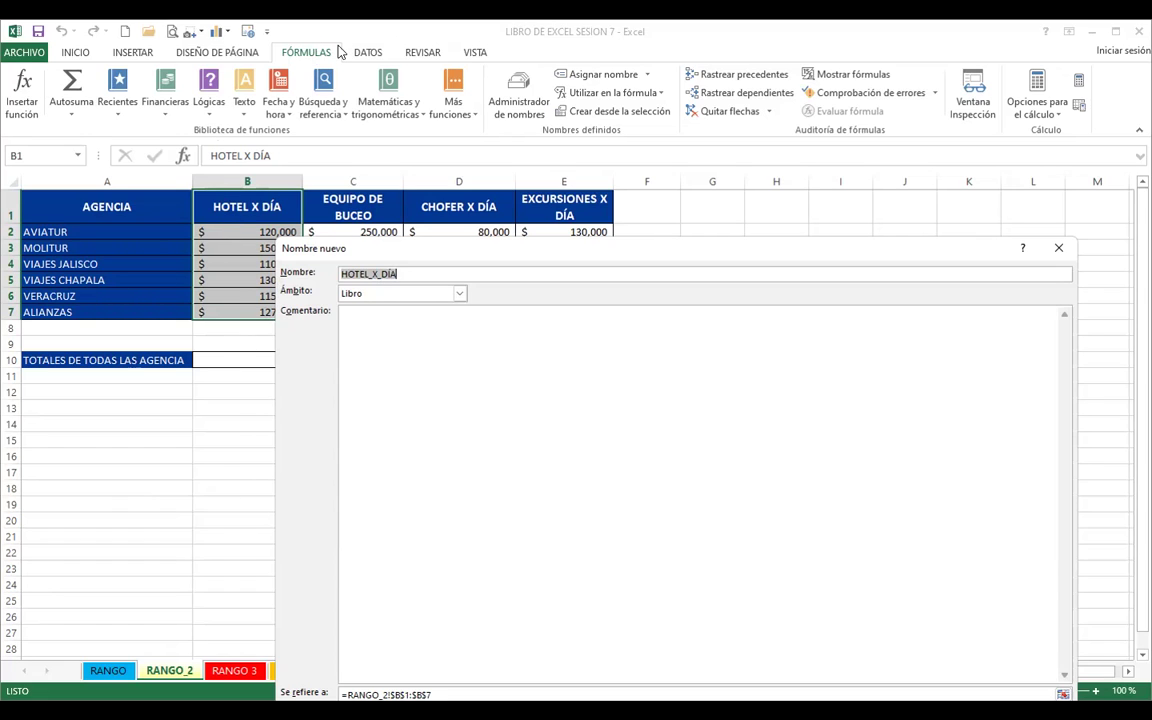
left_click(75, 90)
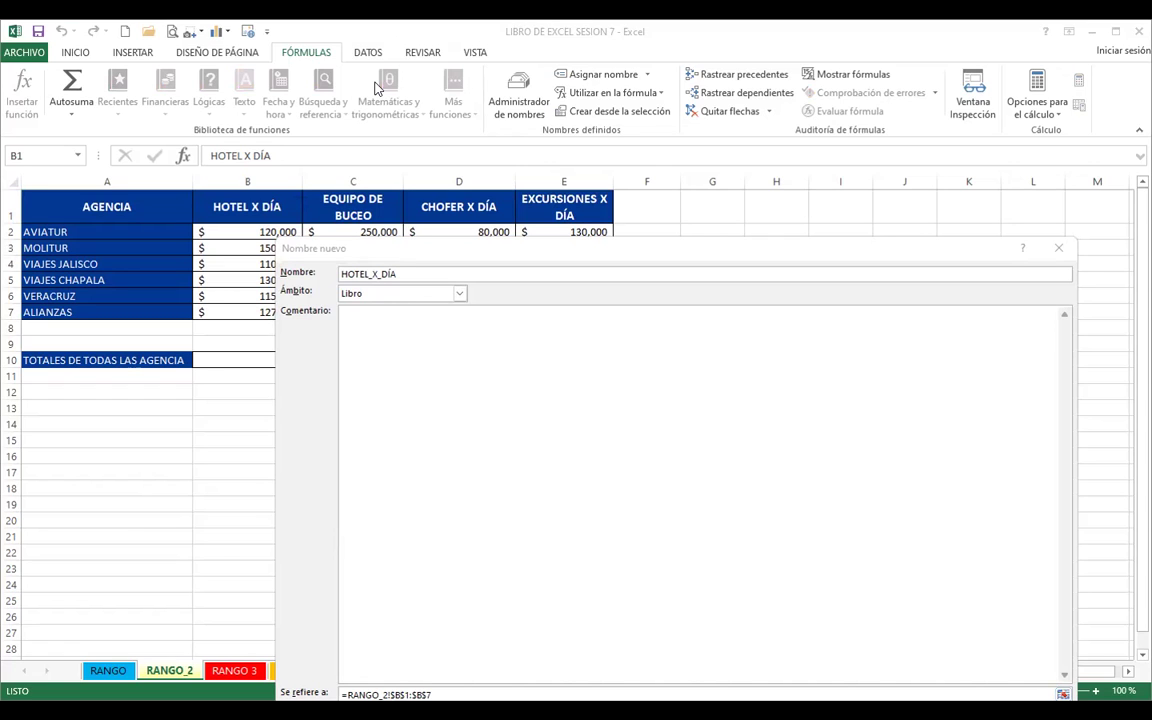
left_click(352, 250)
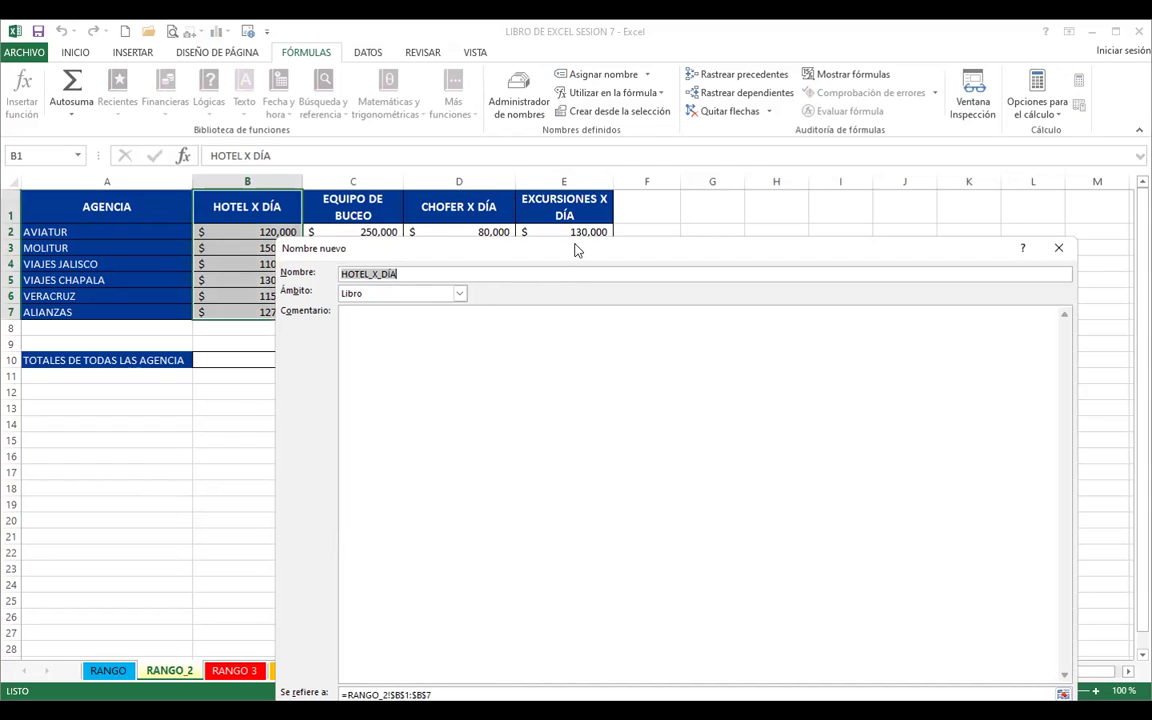
left_click_drag(575, 250, 575, 163)
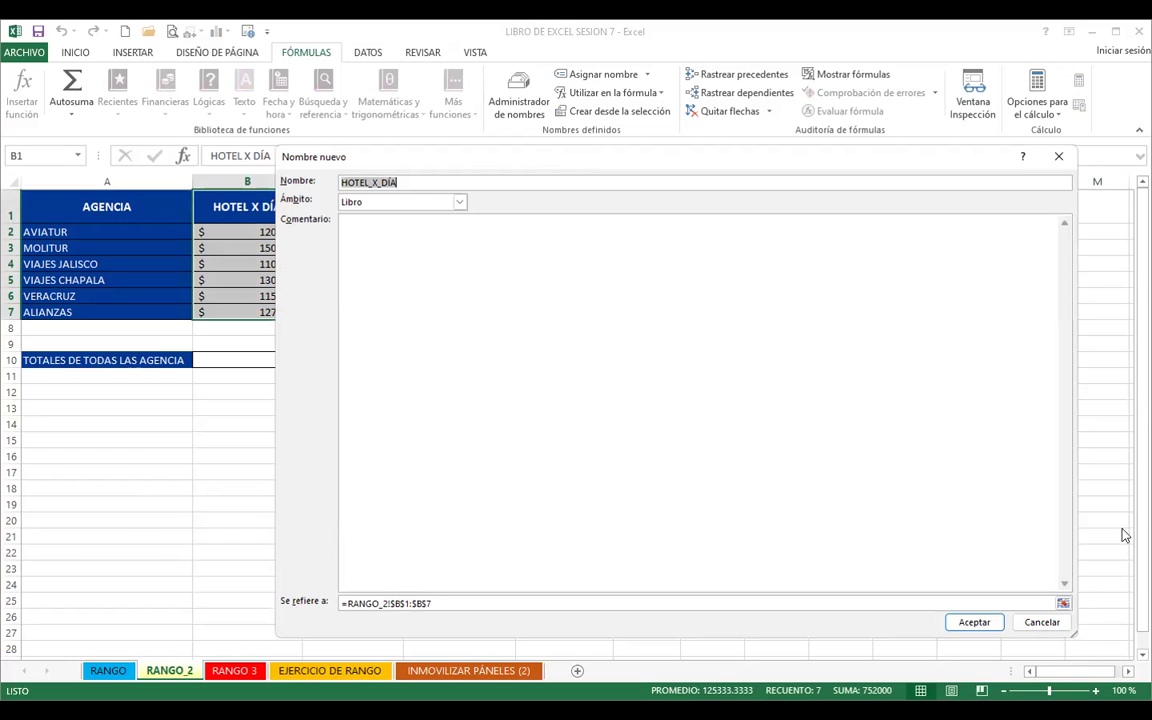
left_click(973, 622)
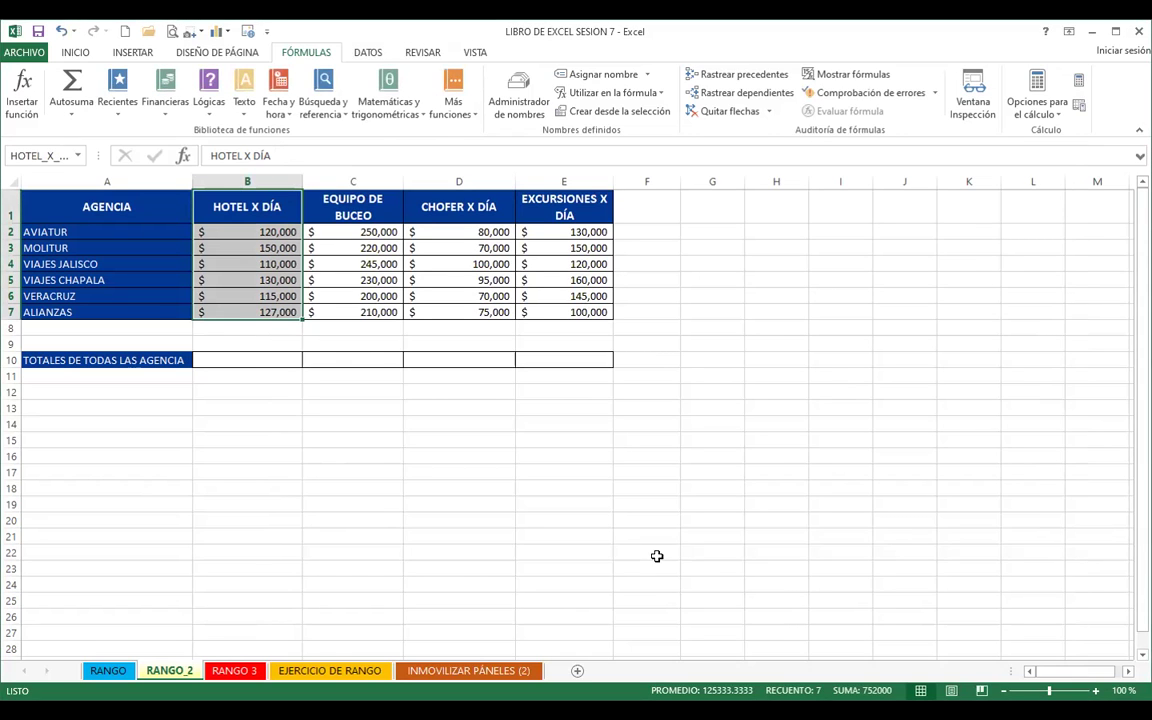
left_click(258, 209)
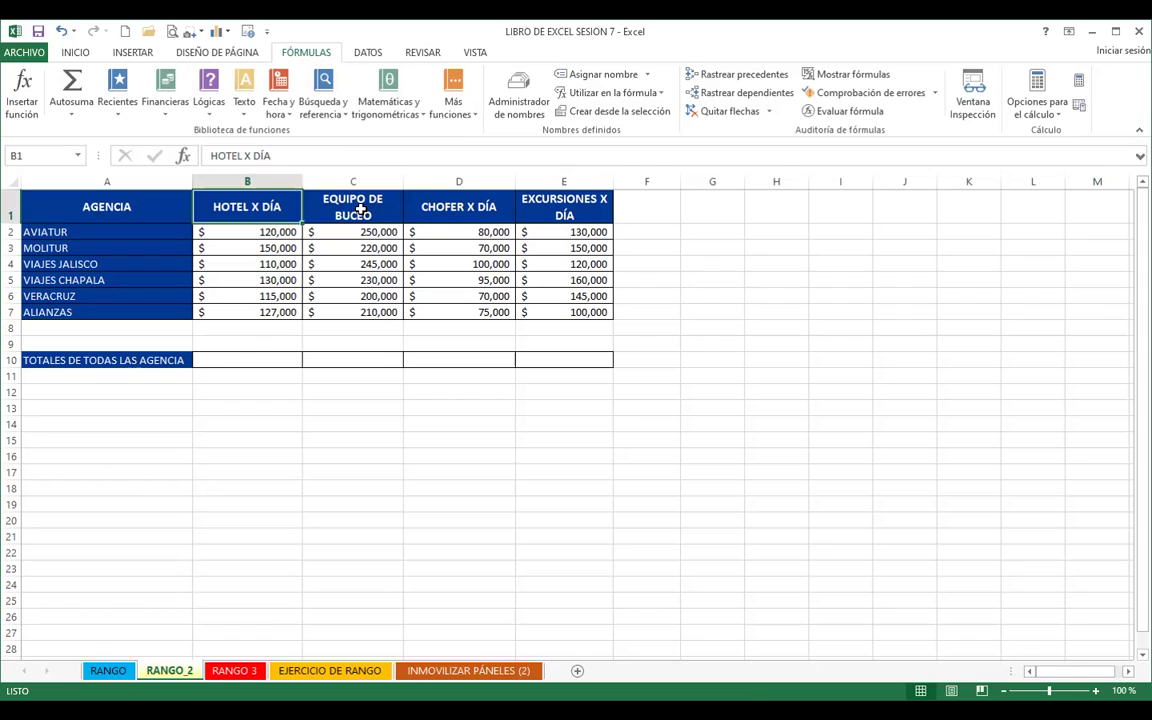
Step: Select C1:C7 and define the name EQUIPO_DE_BUCEO for =RANGO_2!$C$1:$C$7
left_click_drag(359, 213, 360, 310)
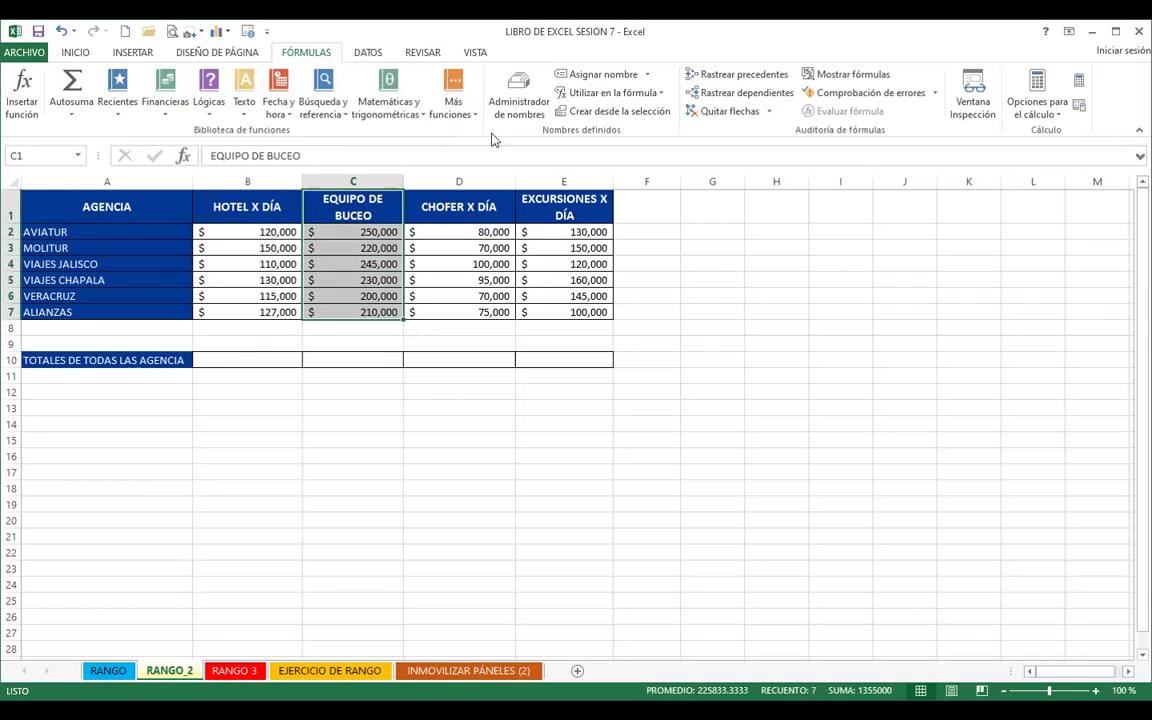
left_click(519, 100)
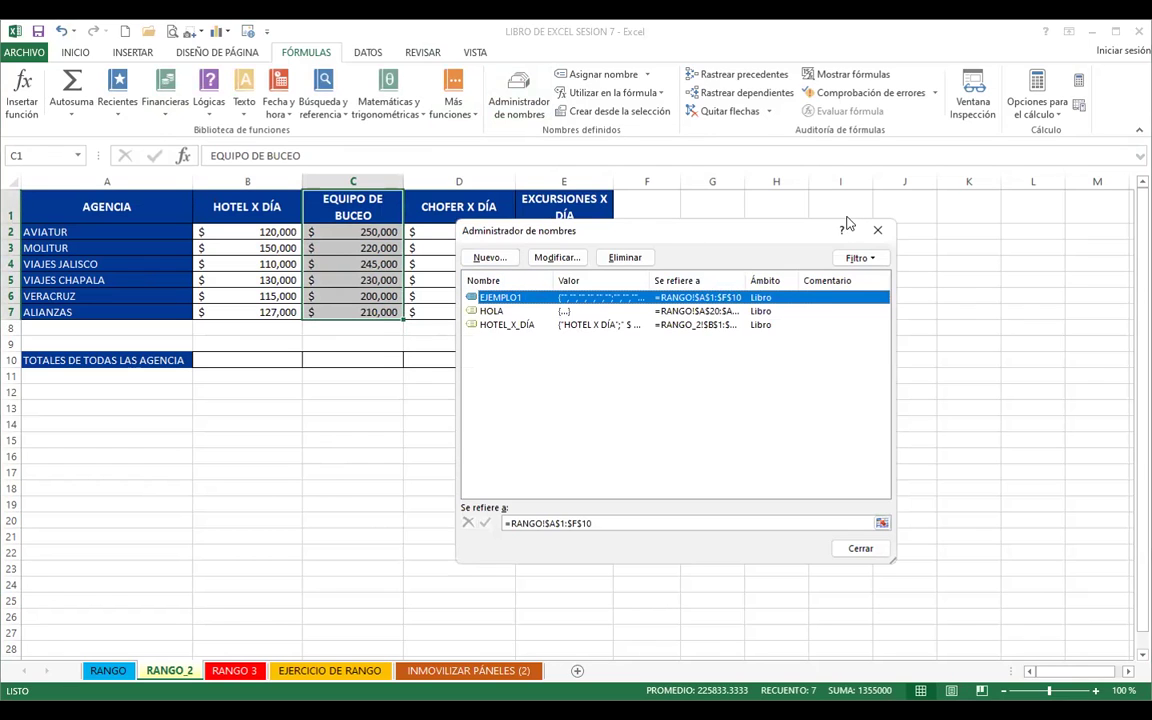
left_click(878, 230)
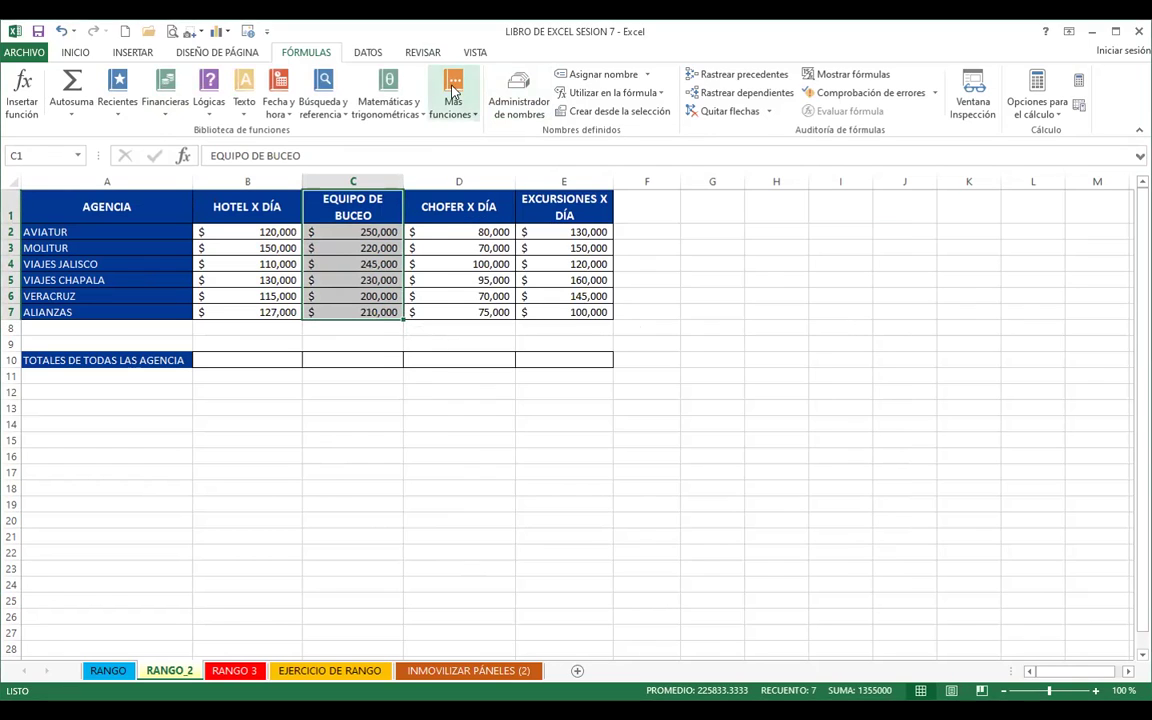
left_click(596, 74)
left_click(975, 622)
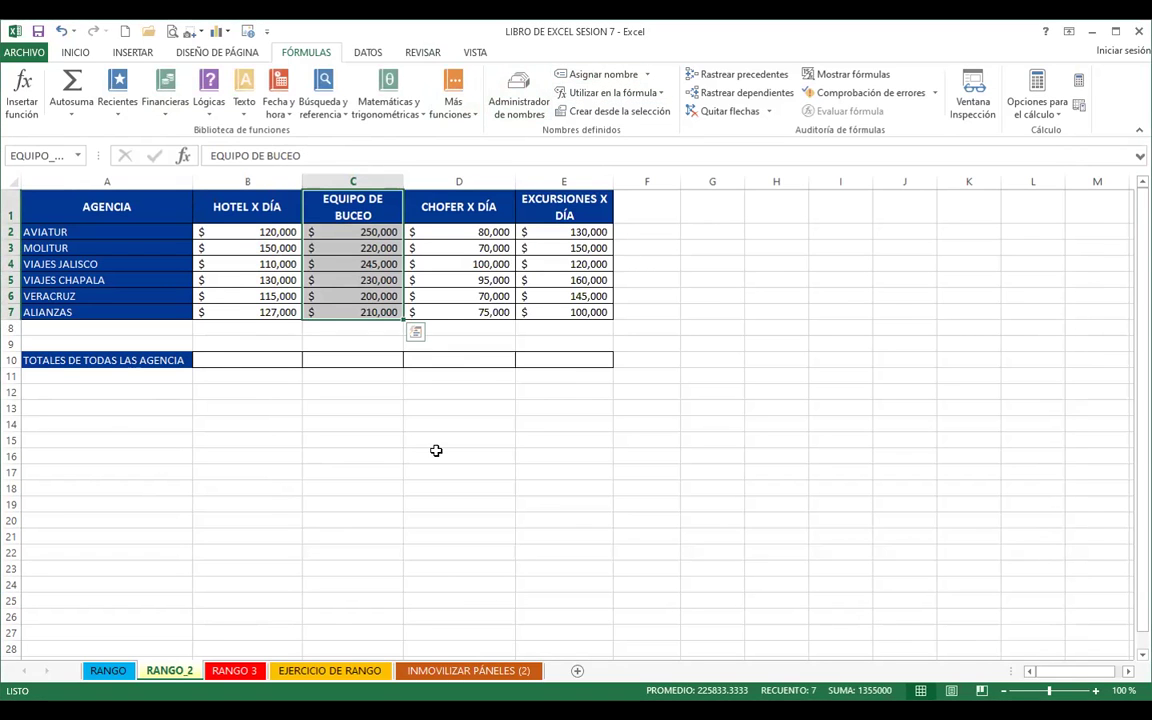
left_click(447, 425)
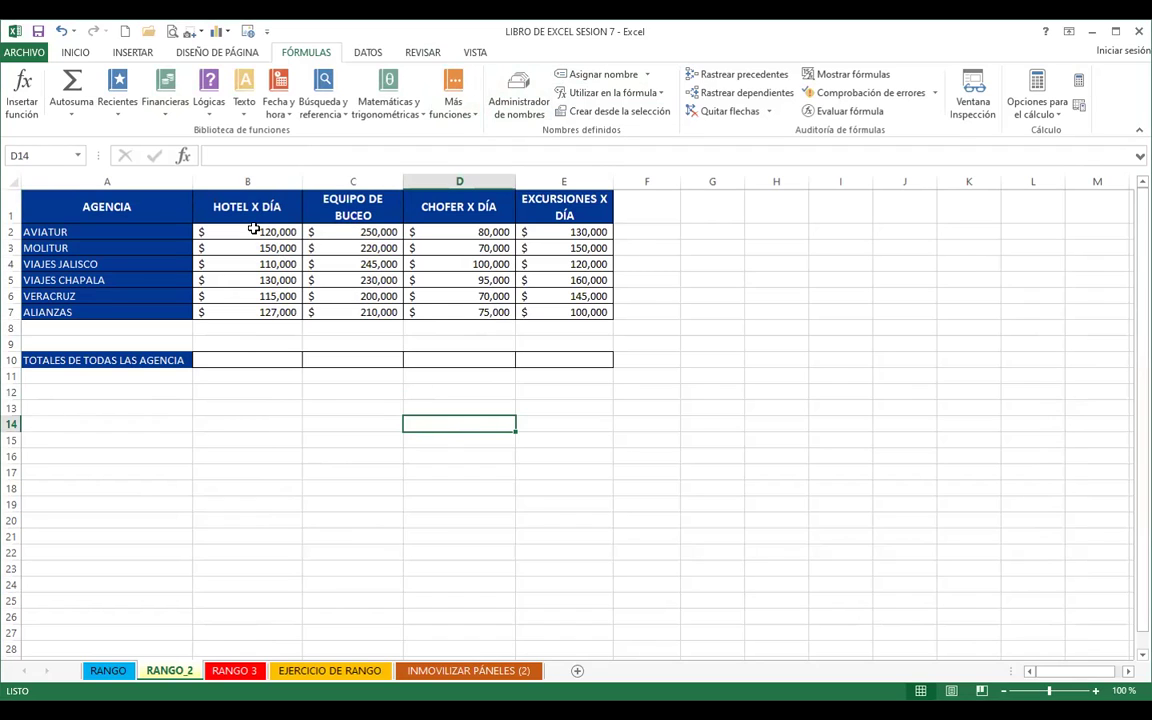
Step: In Name Manager, inspect HOTEL_X_DÍA's reference ending at $B$7
left_click(518, 106)
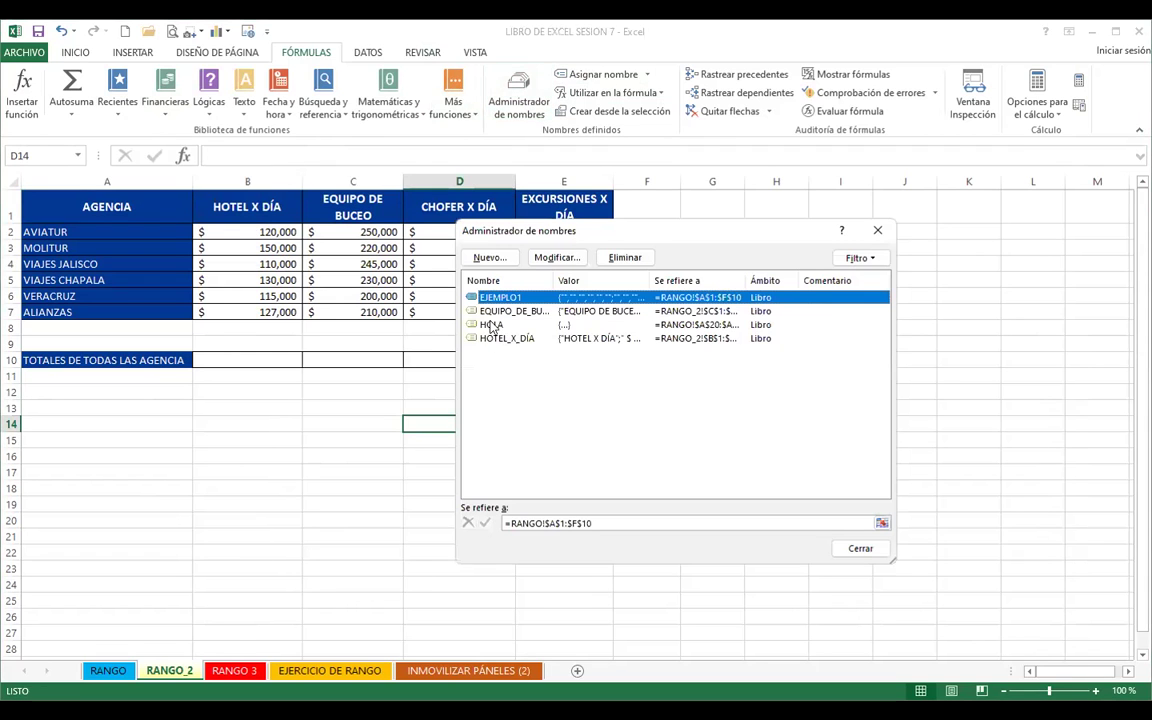
left_click(502, 340)
double_click(502, 340)
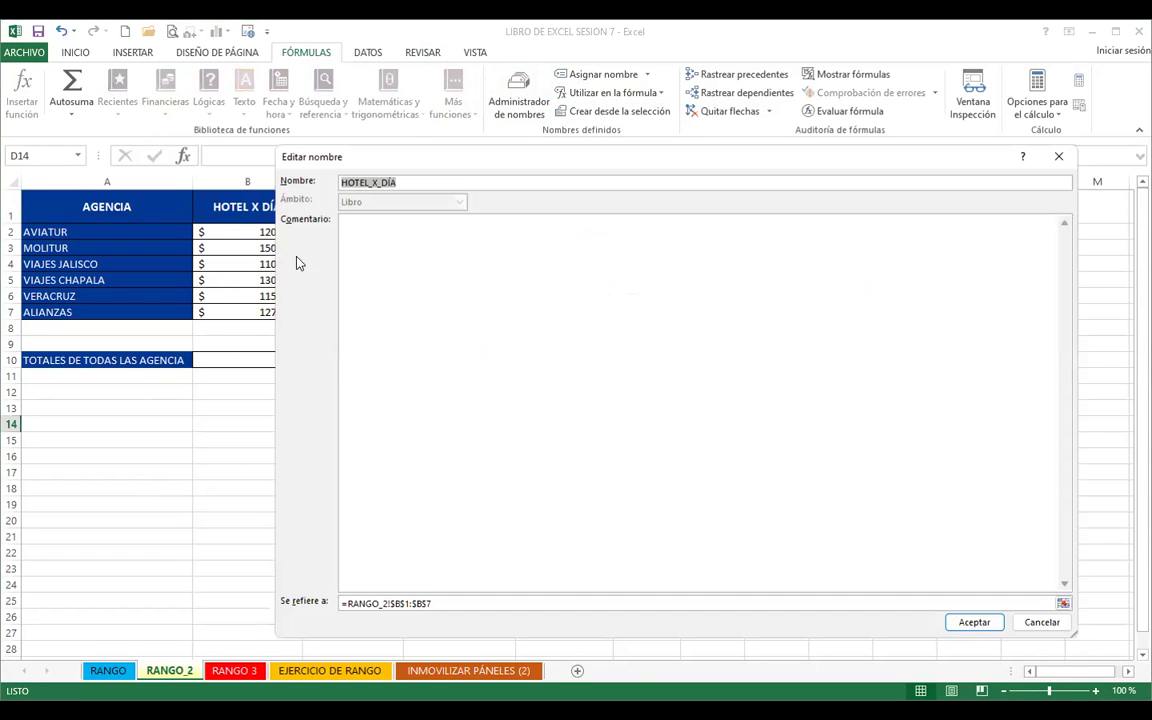
left_click_drag(431, 604, 414, 604)
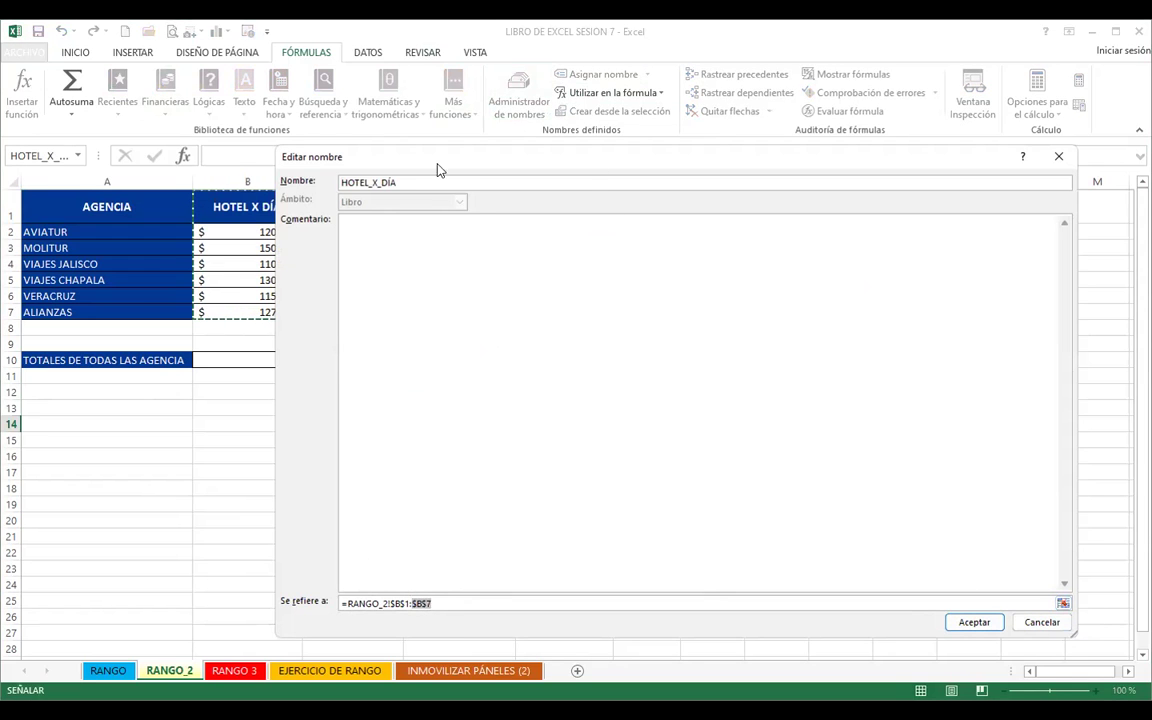
left_click(1057, 162)
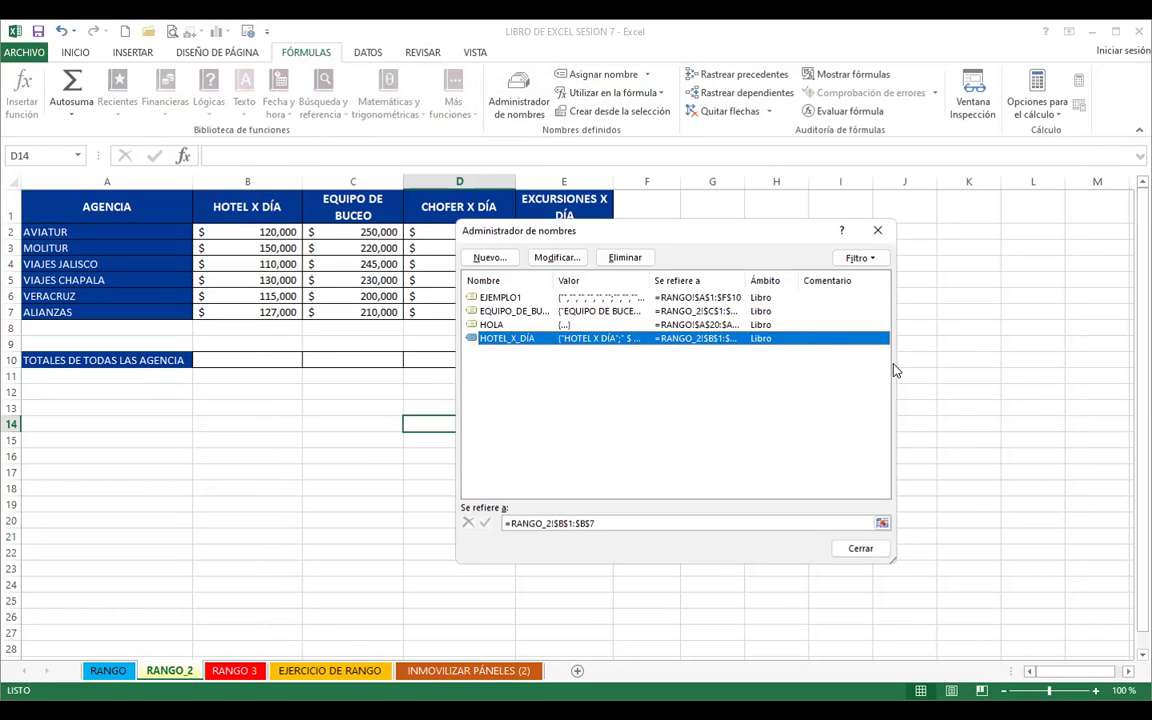
Step: Widen and reposition Name Manager so the stored values of every name show fully
left_click_drag(897, 363, 1146, 363)
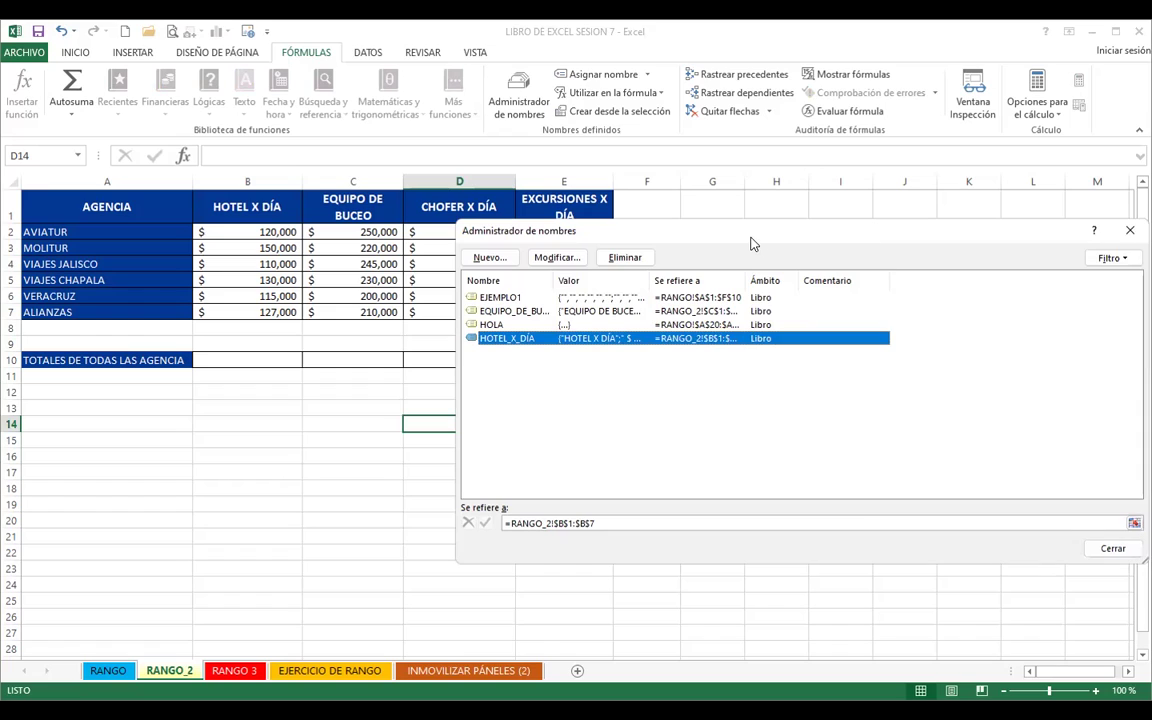
left_click_drag(752, 241, 367, 188)
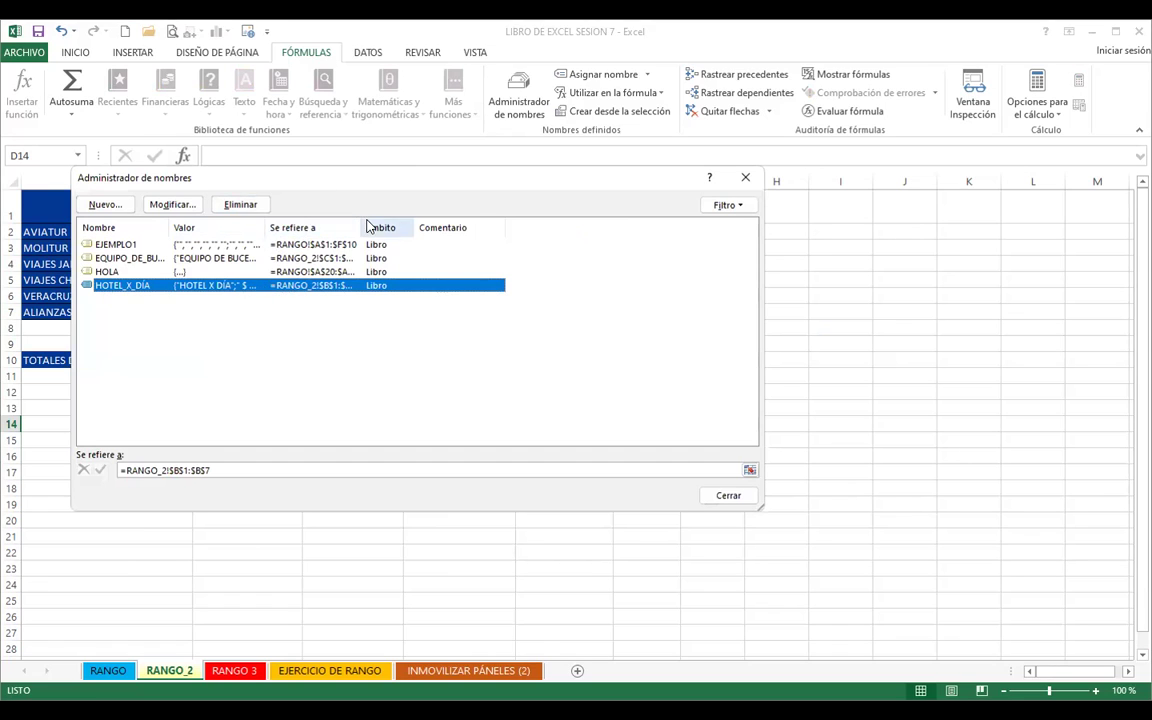
left_click_drag(363, 227, 708, 227)
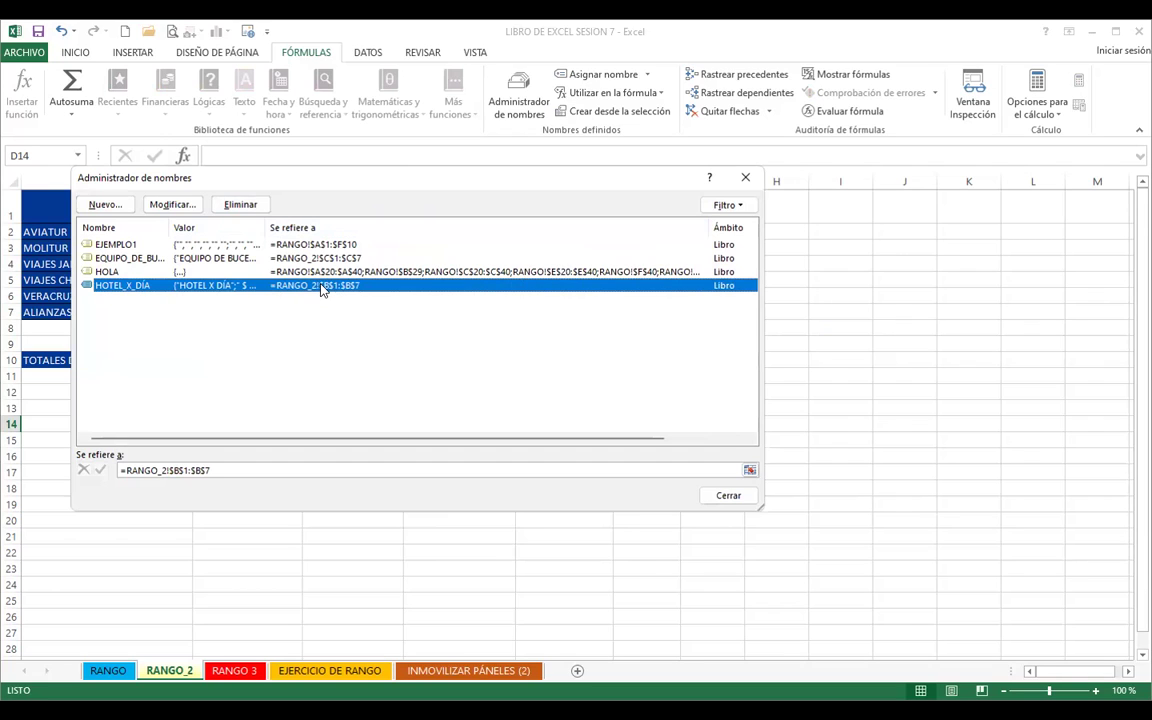
left_click_drag(266, 227, 663, 227)
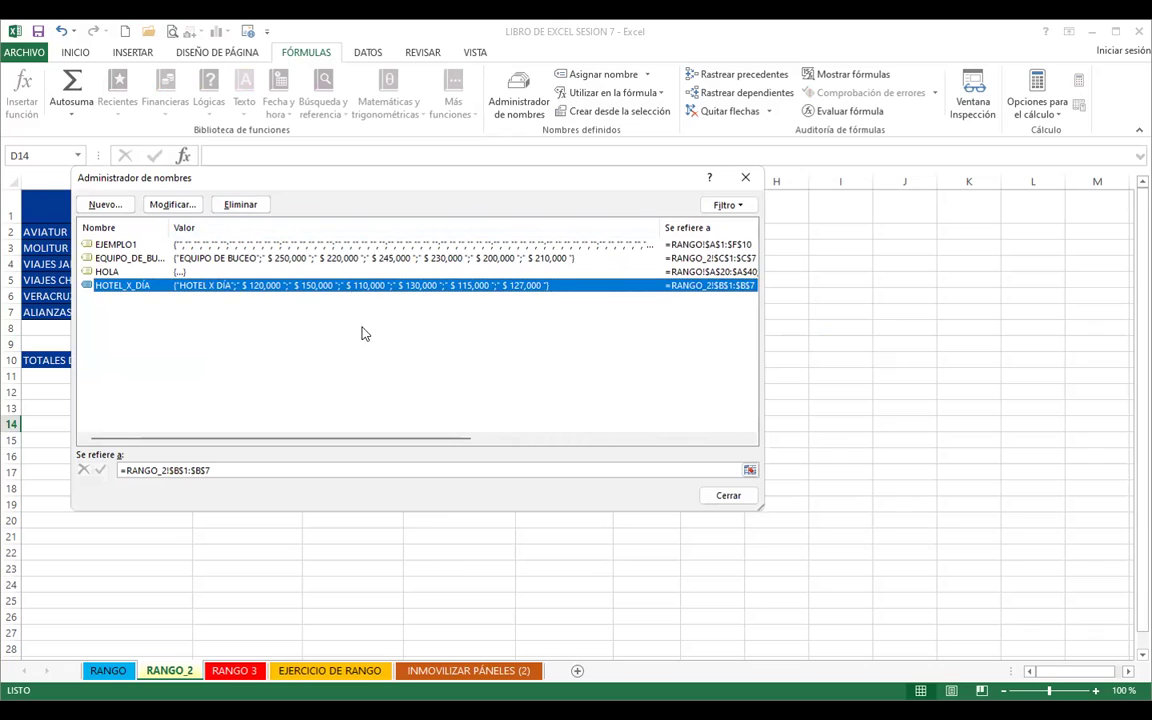
left_click(745, 177)
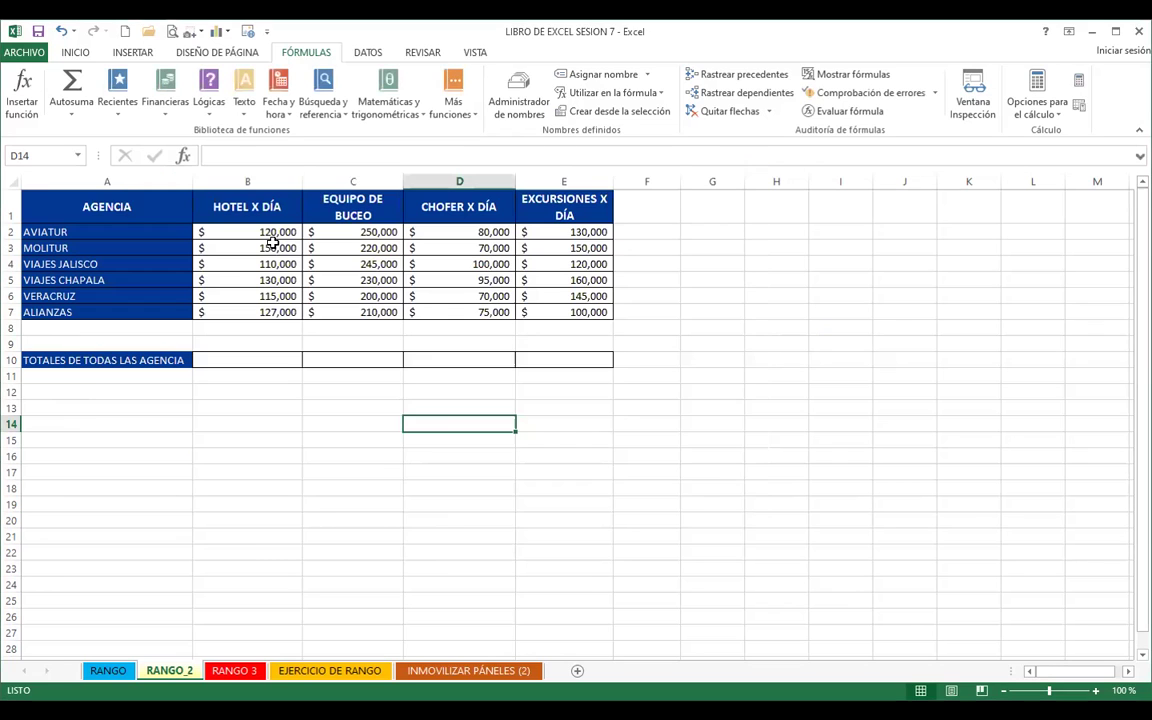
left_click(252, 232)
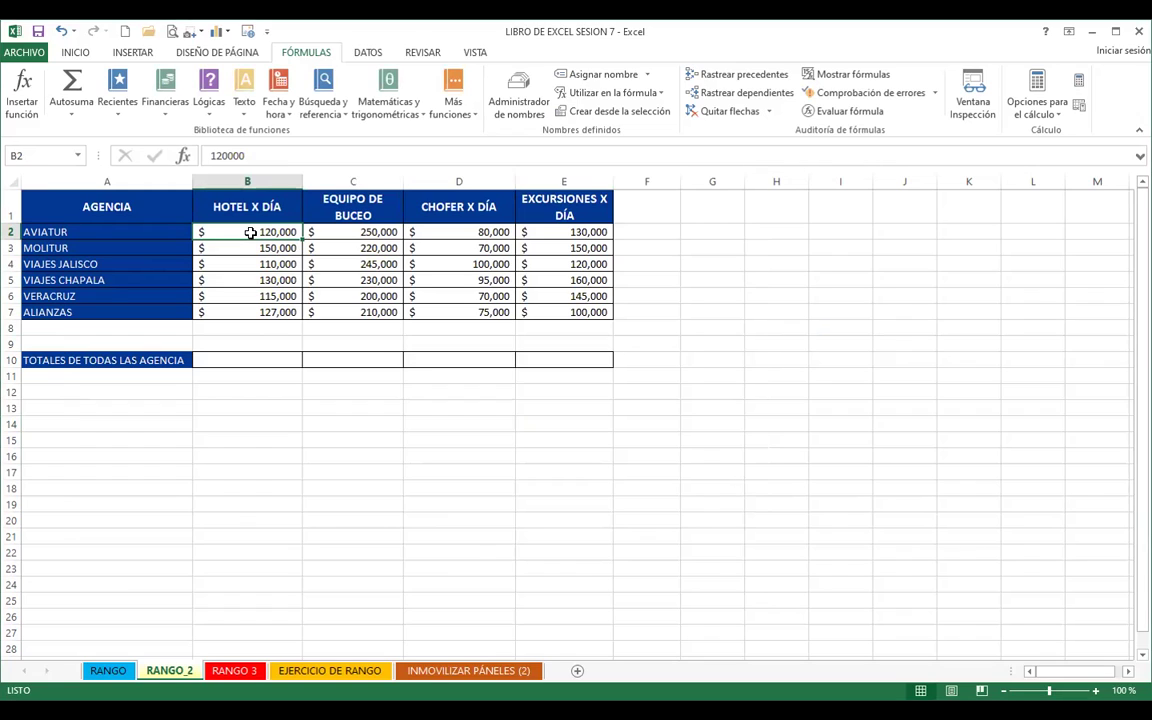
left_click(234, 359)
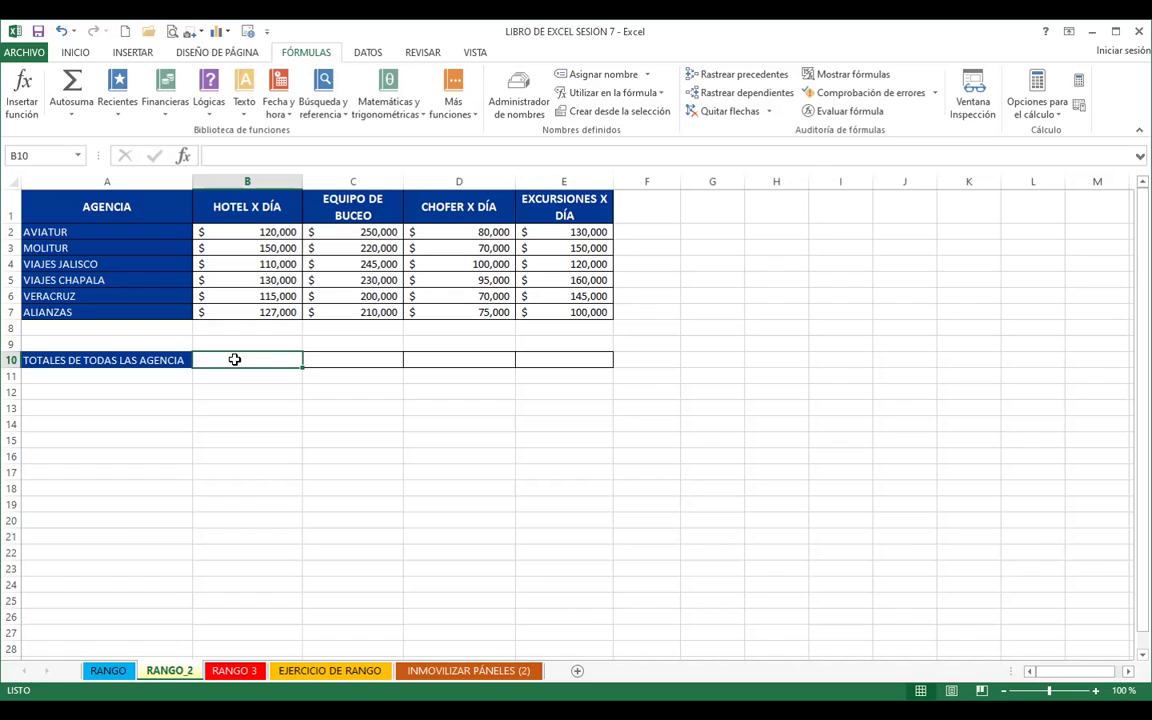
type("=")
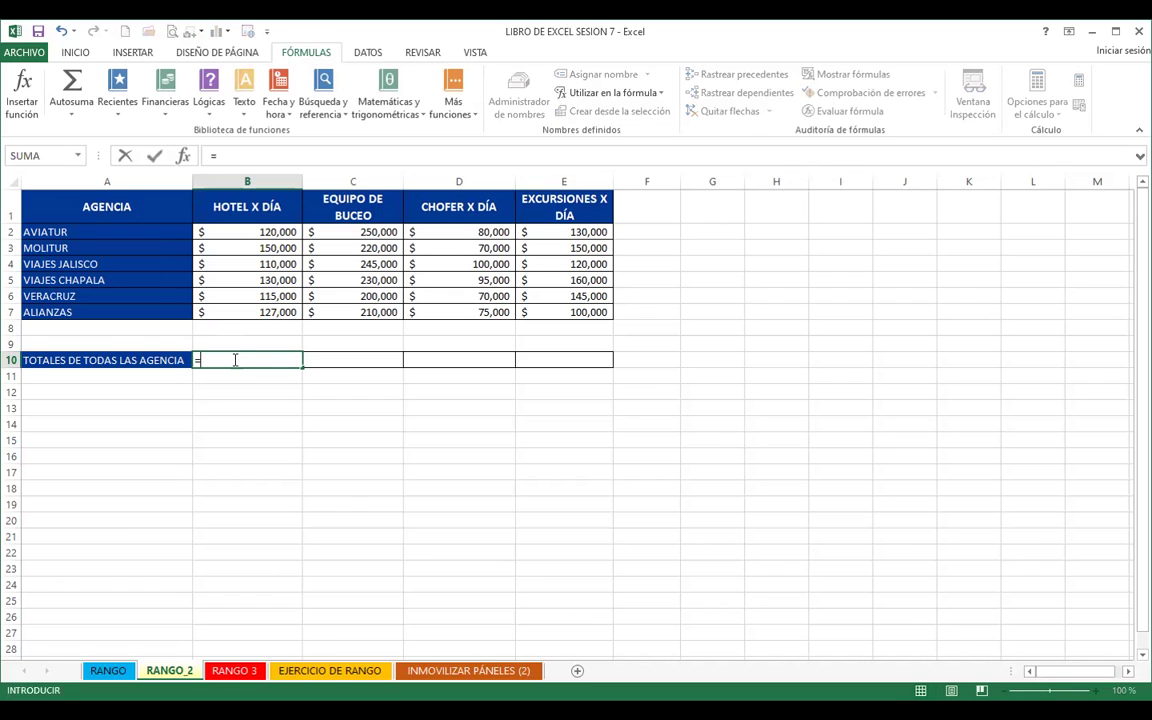
key("BackSpace")
Step: Show Name Manager beside the agency table, leaving columns A–C visible
left_click(272, 224)
left_click(516, 100)
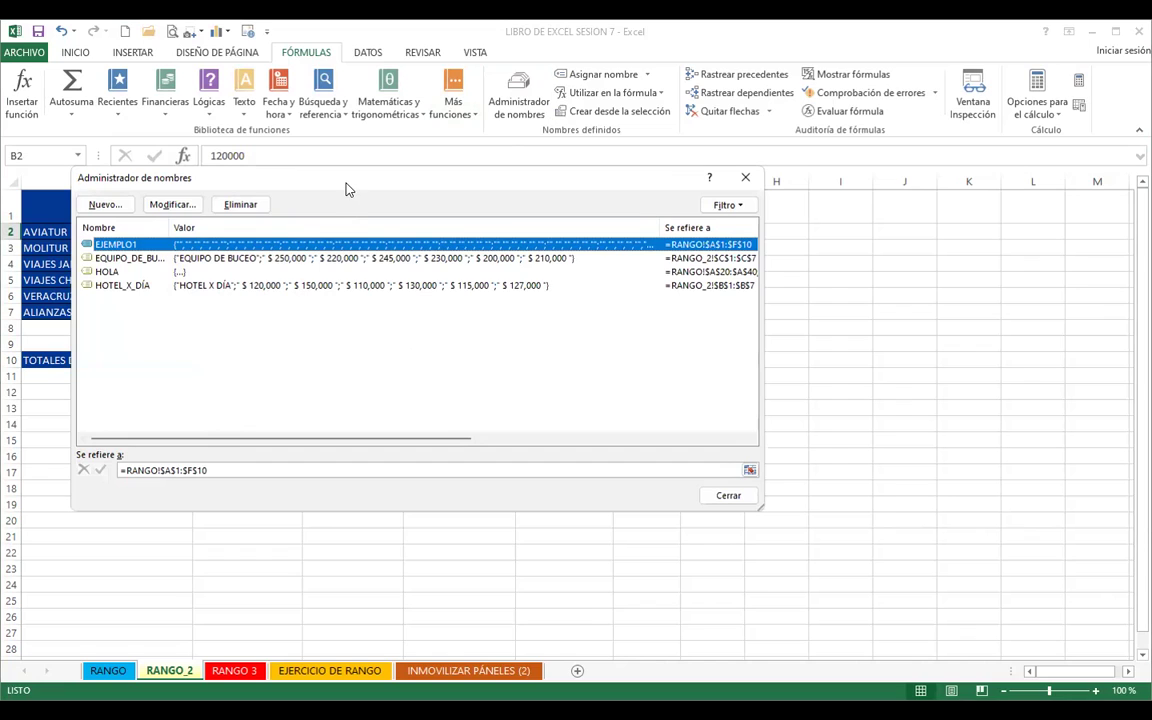
left_click_drag(406, 195, 719, 247)
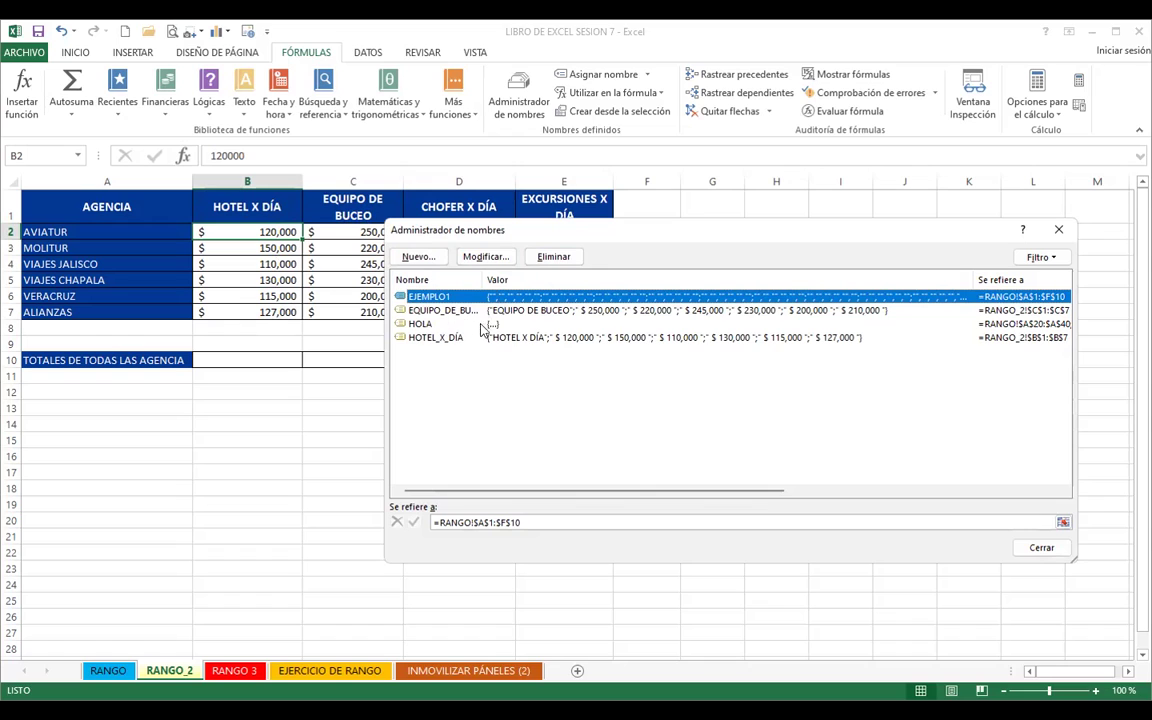
Step: Close Name Manager, check the sum of hotel values B2:B7, and select B10
left_click(1060, 231)
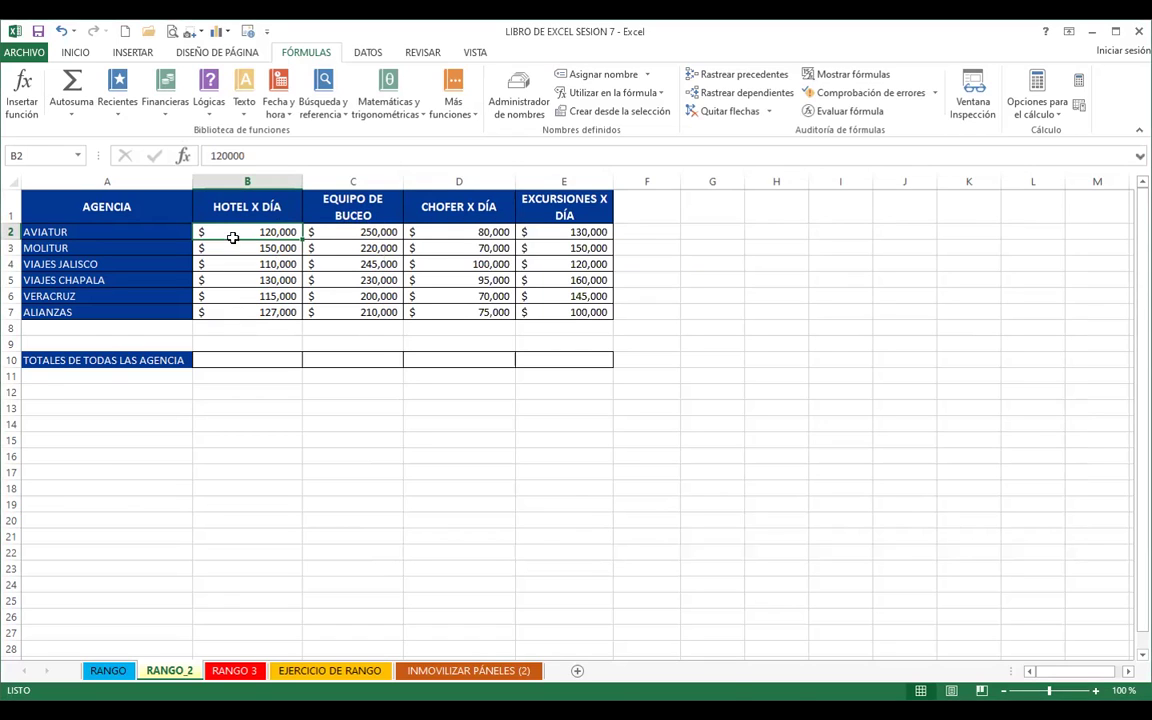
left_click_drag(232, 237, 226, 309)
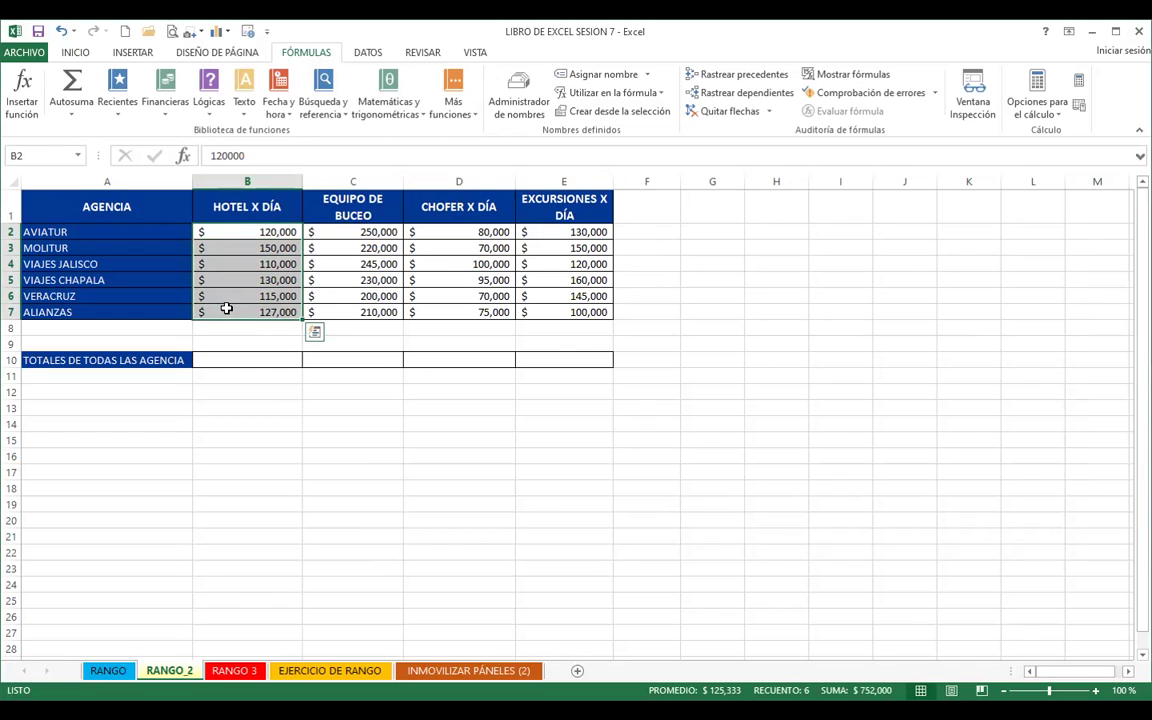
left_click(223, 358)
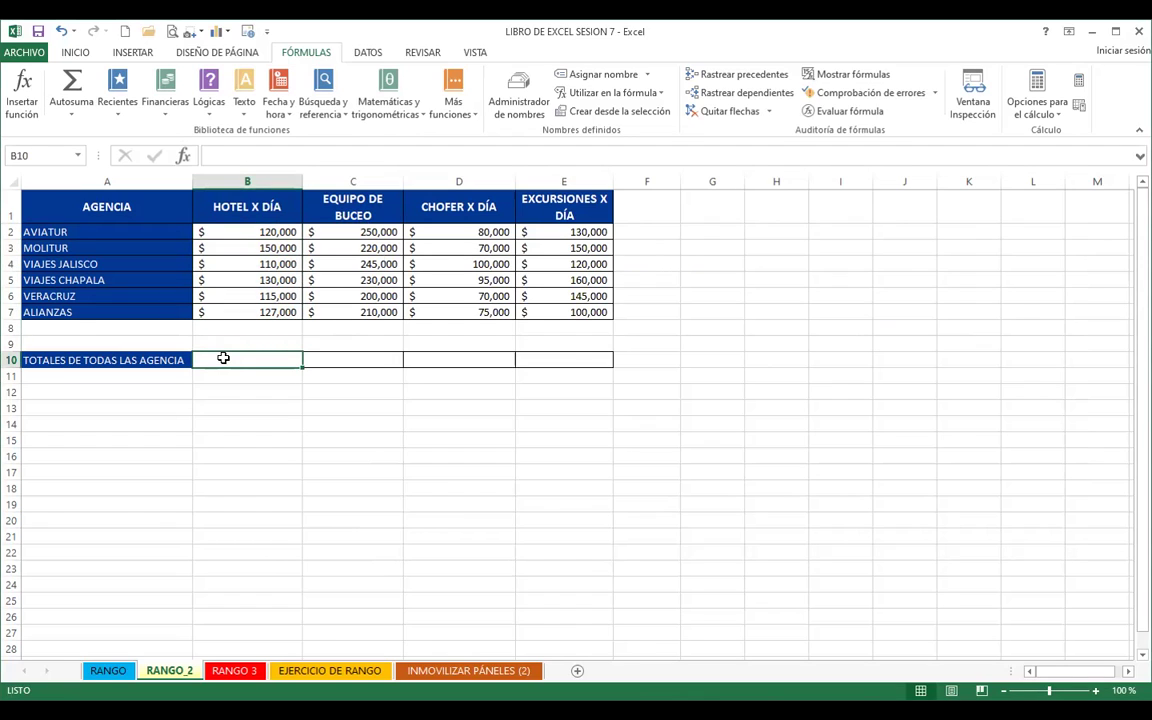
Step: Enter =SUMA(HOTEL_X_DÍA) in B10 to total the hotel column at $752,000
type("=S")
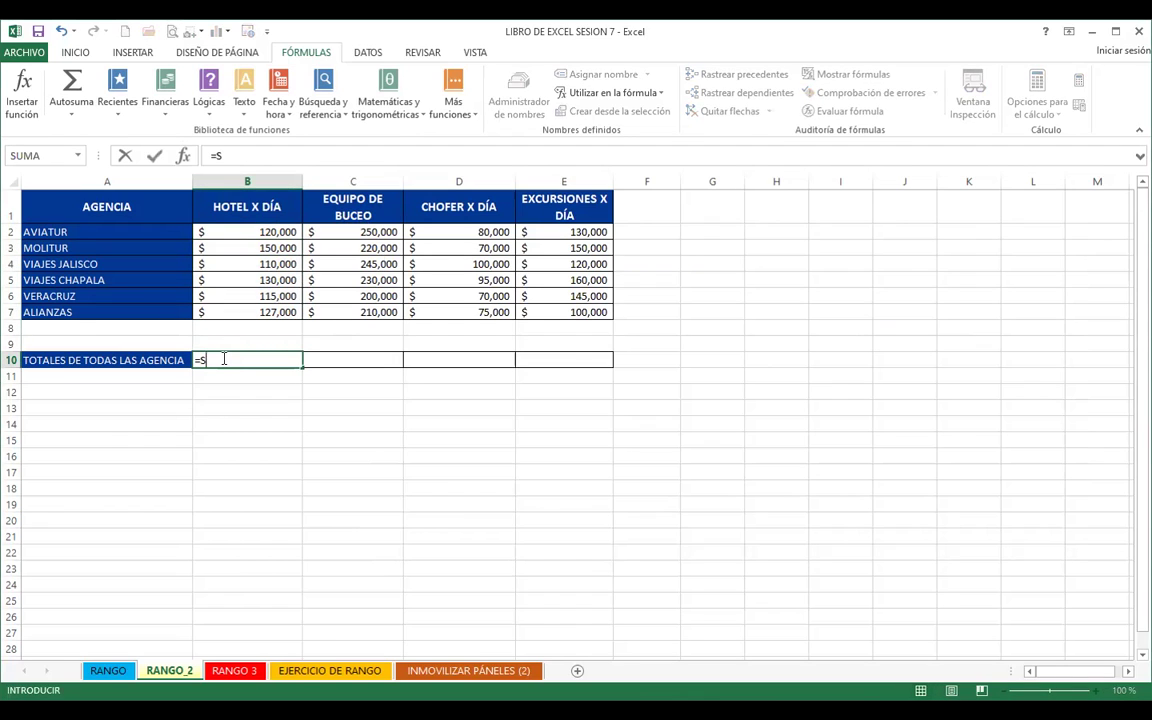
type("UMA")
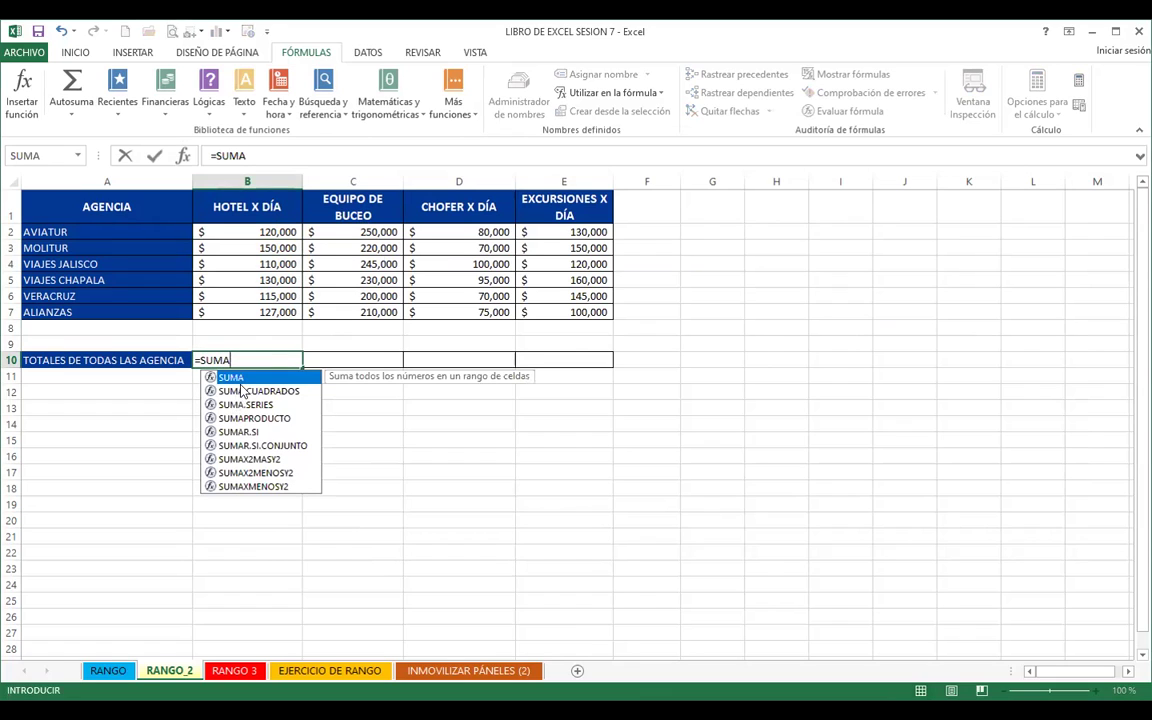
double_click(240, 378)
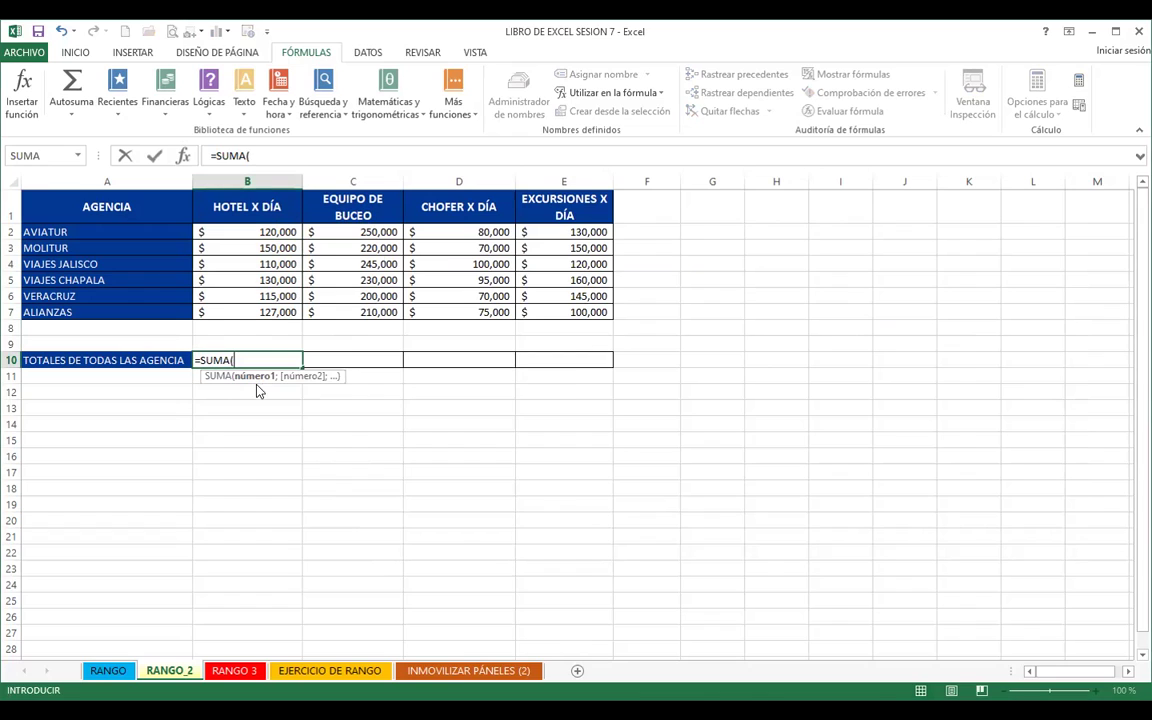
type("HO")
left_click(278, 461)
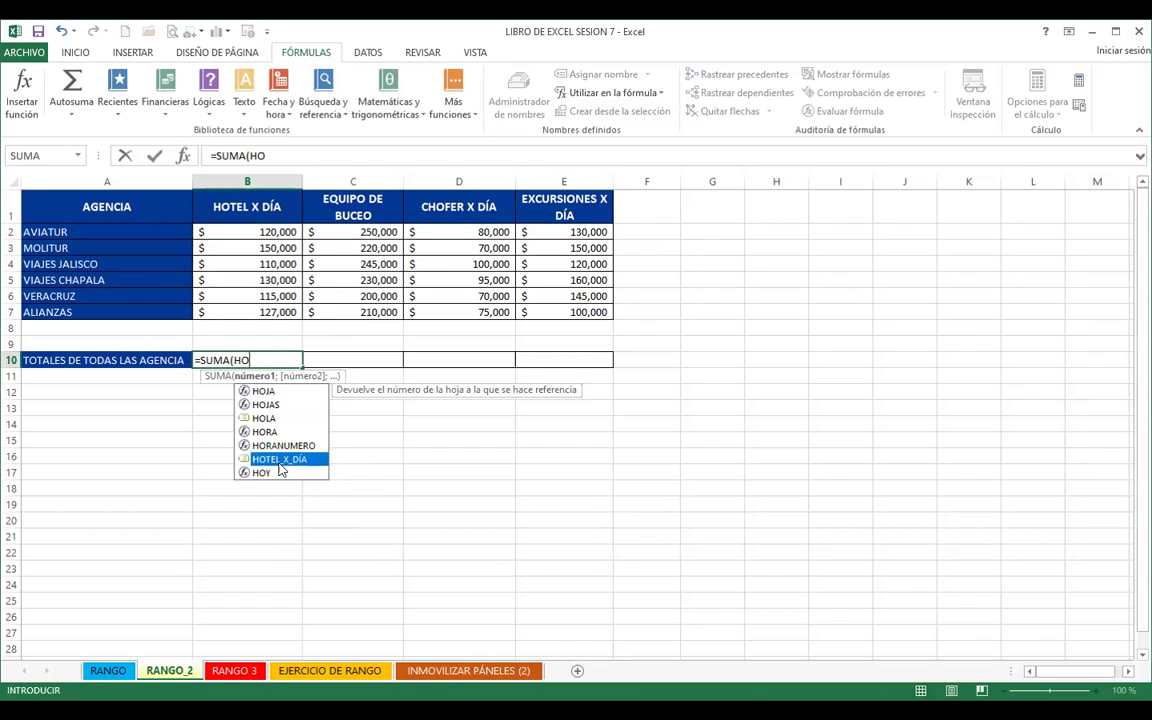
key("Tab")
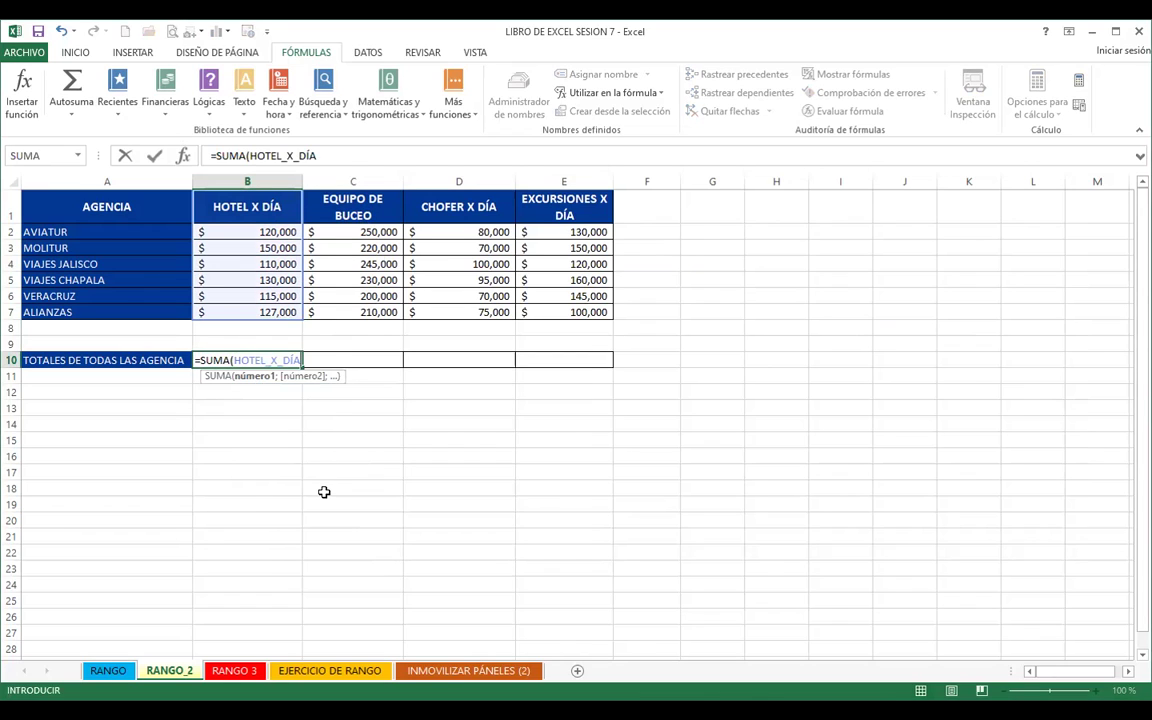
key("Return")
left_click(240, 360)
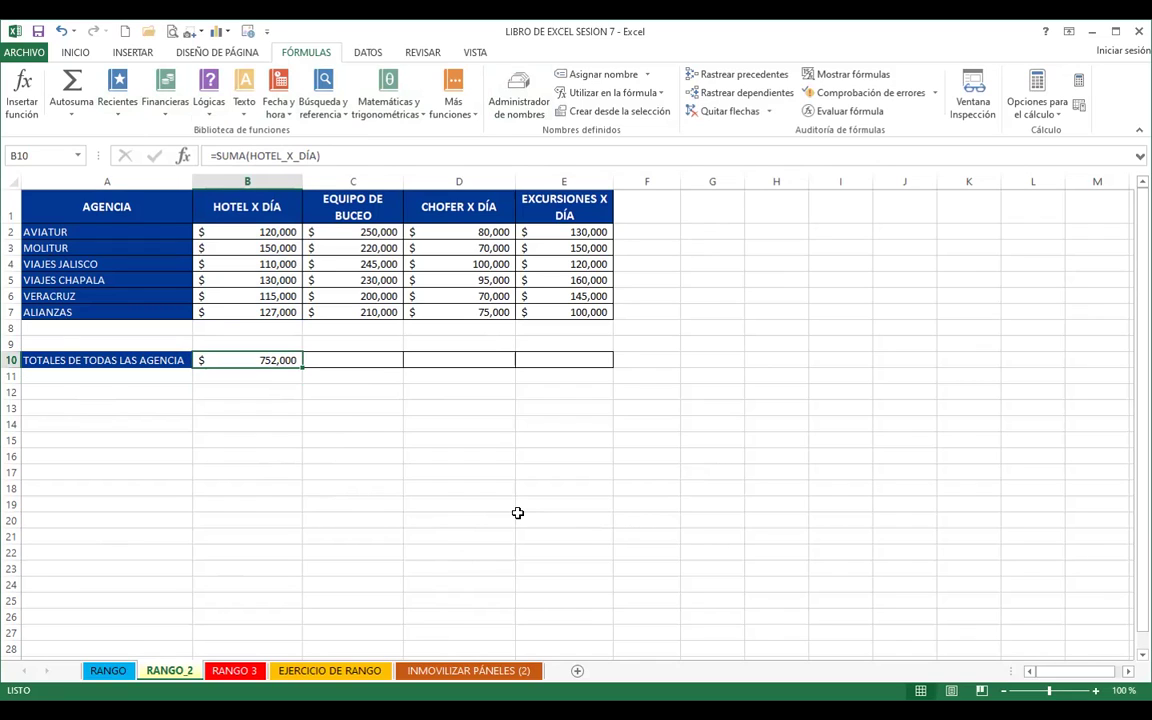
left_click(236, 412)
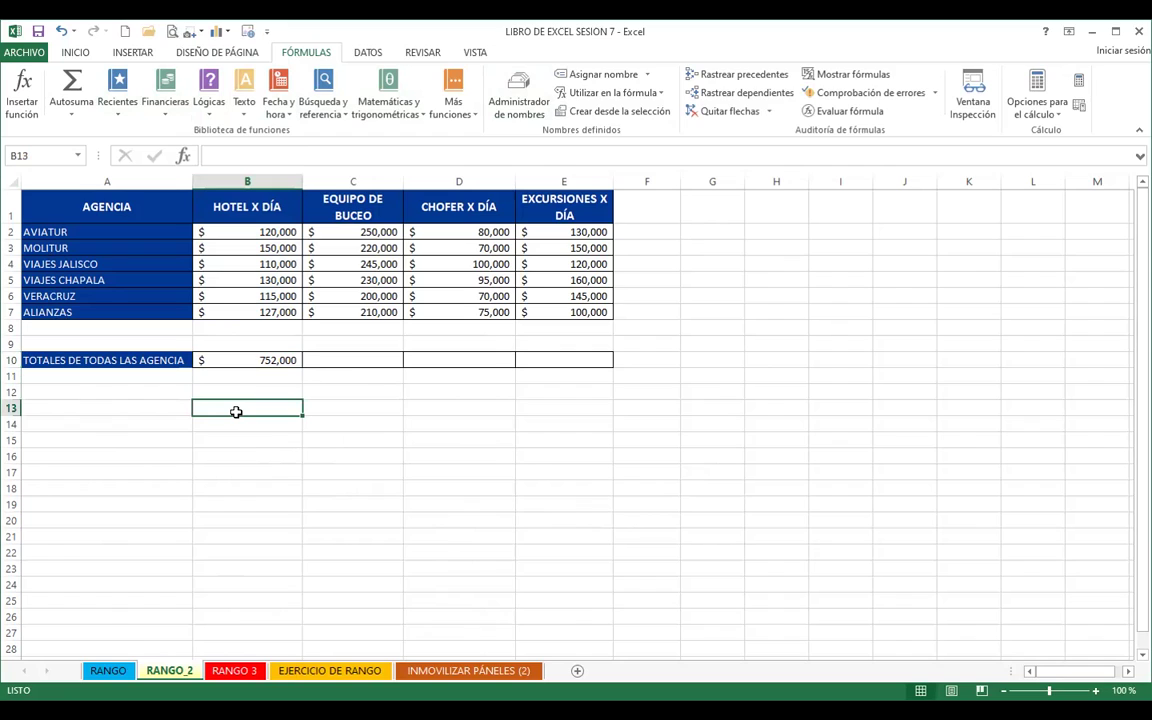
type("=")
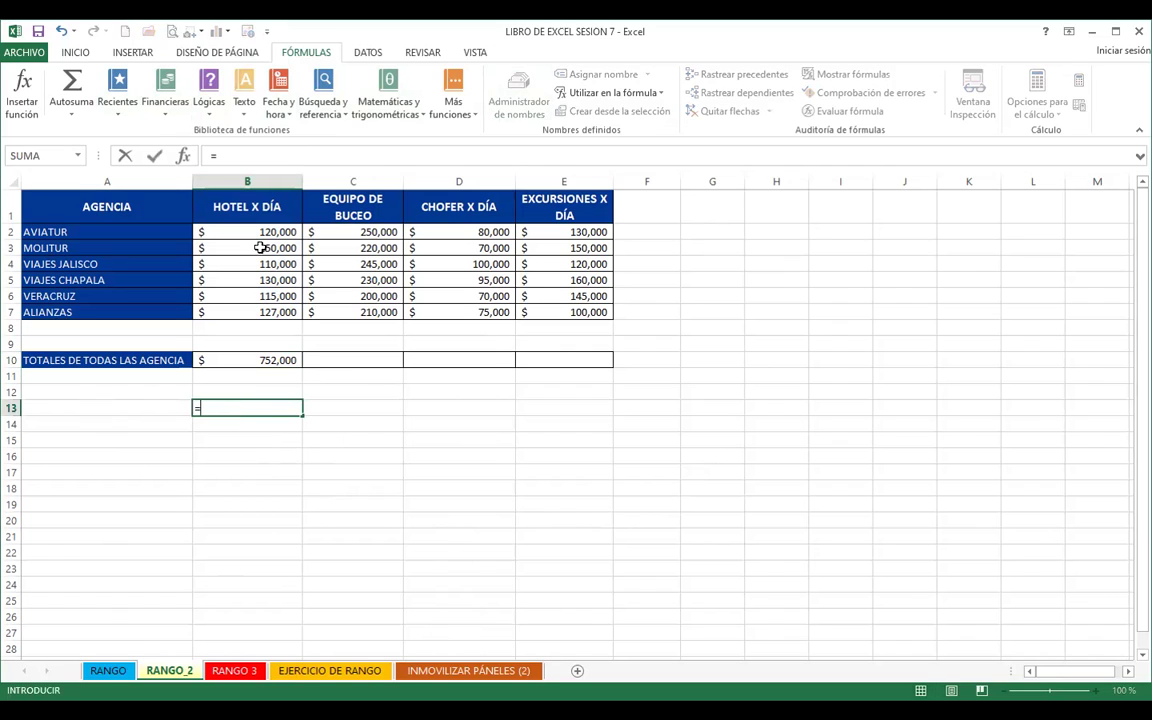
left_click(261, 233)
type("+")
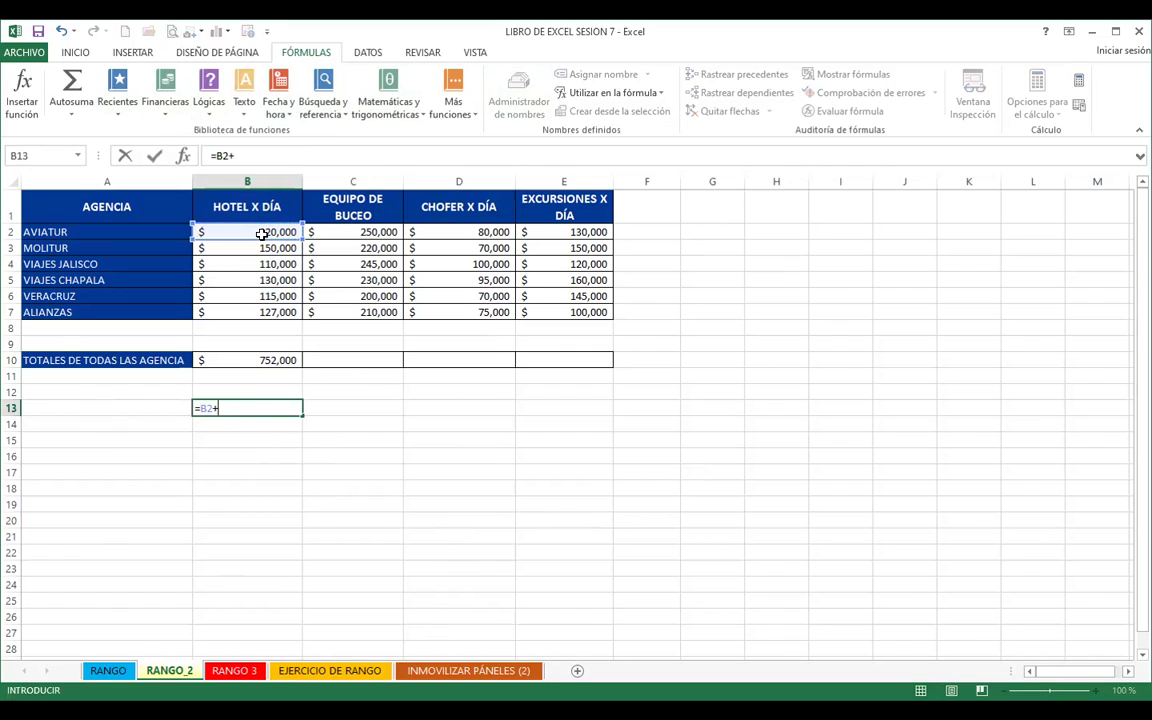
left_click(218, 247)
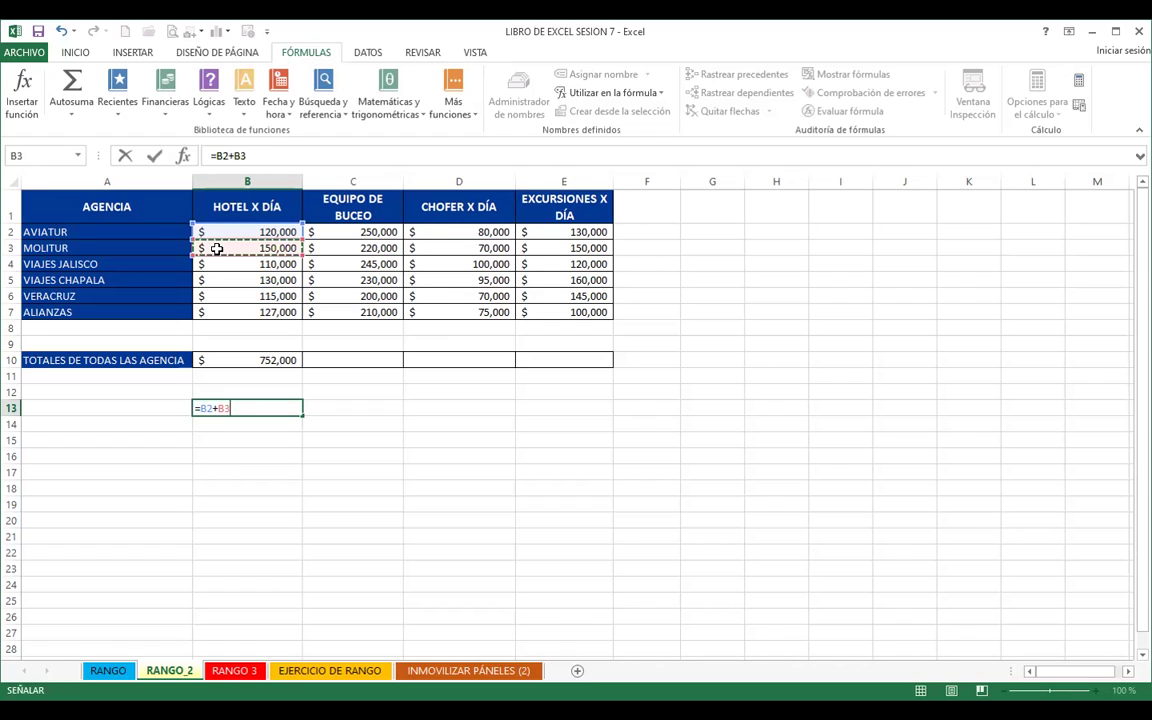
type("+")
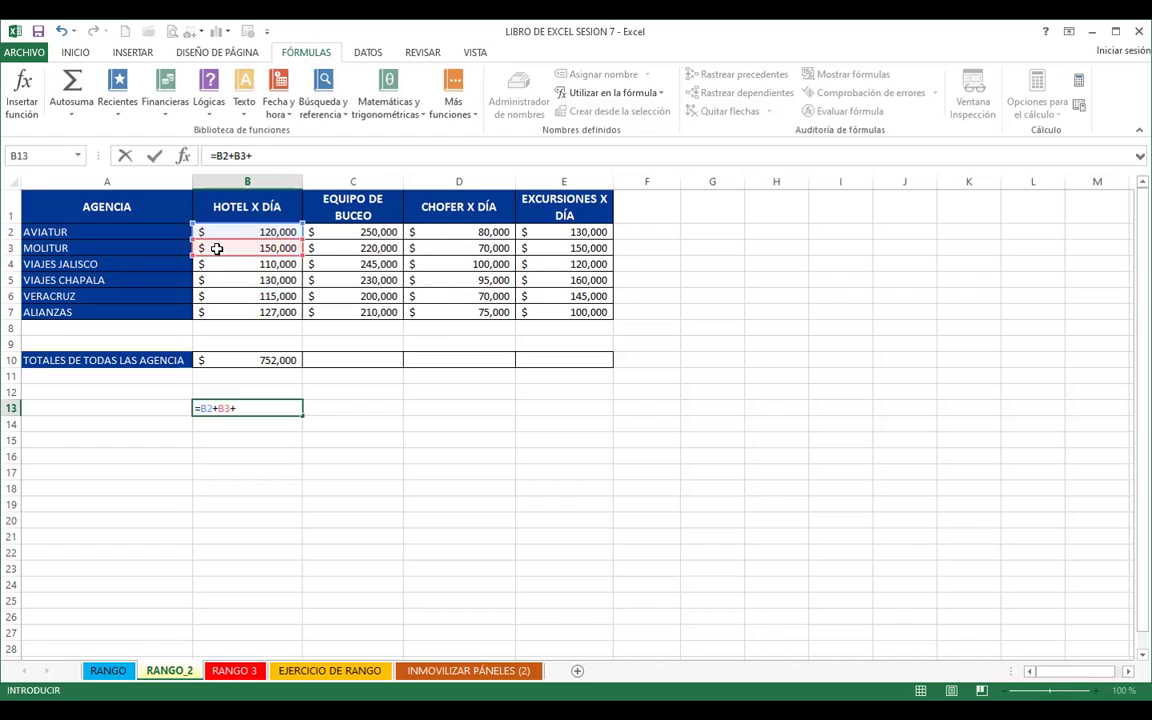
left_click(231, 263)
type("+")
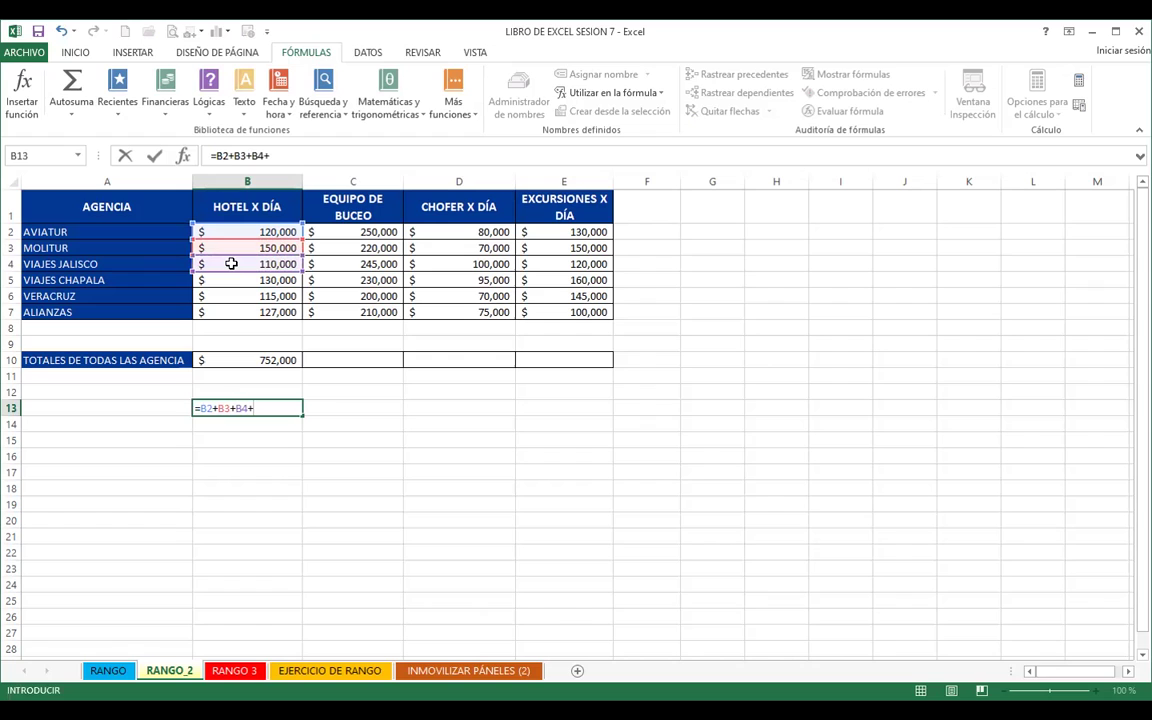
left_click(231, 280)
type("+")
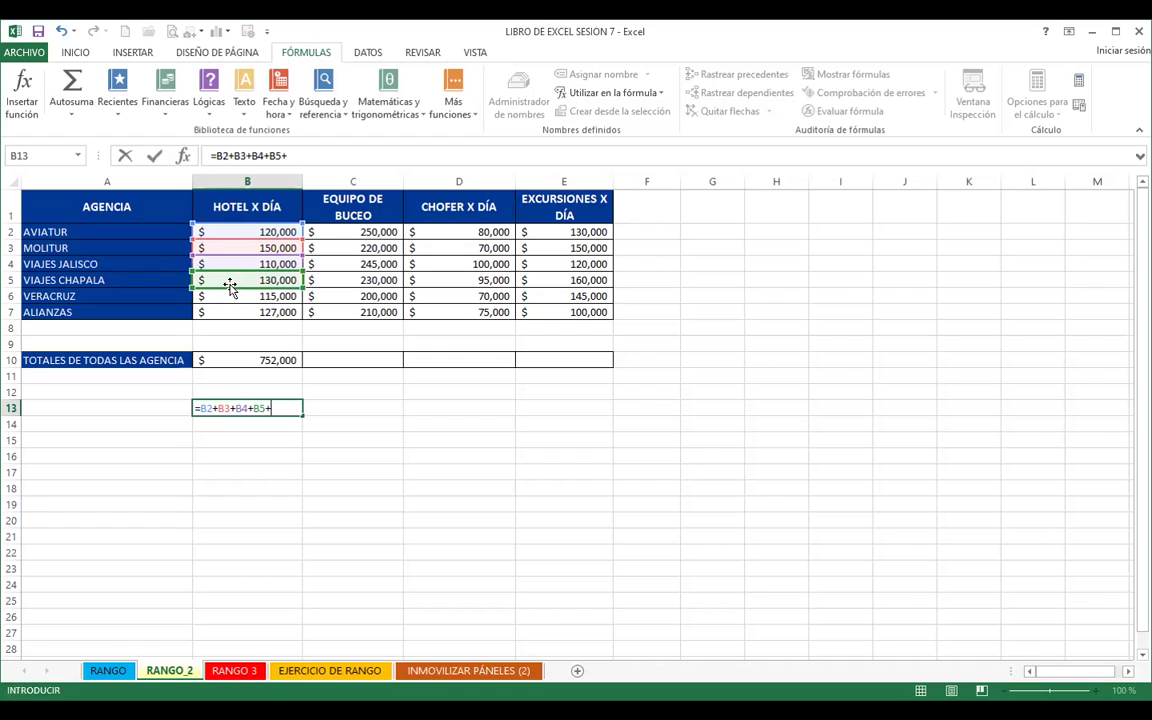
left_click(239, 296)
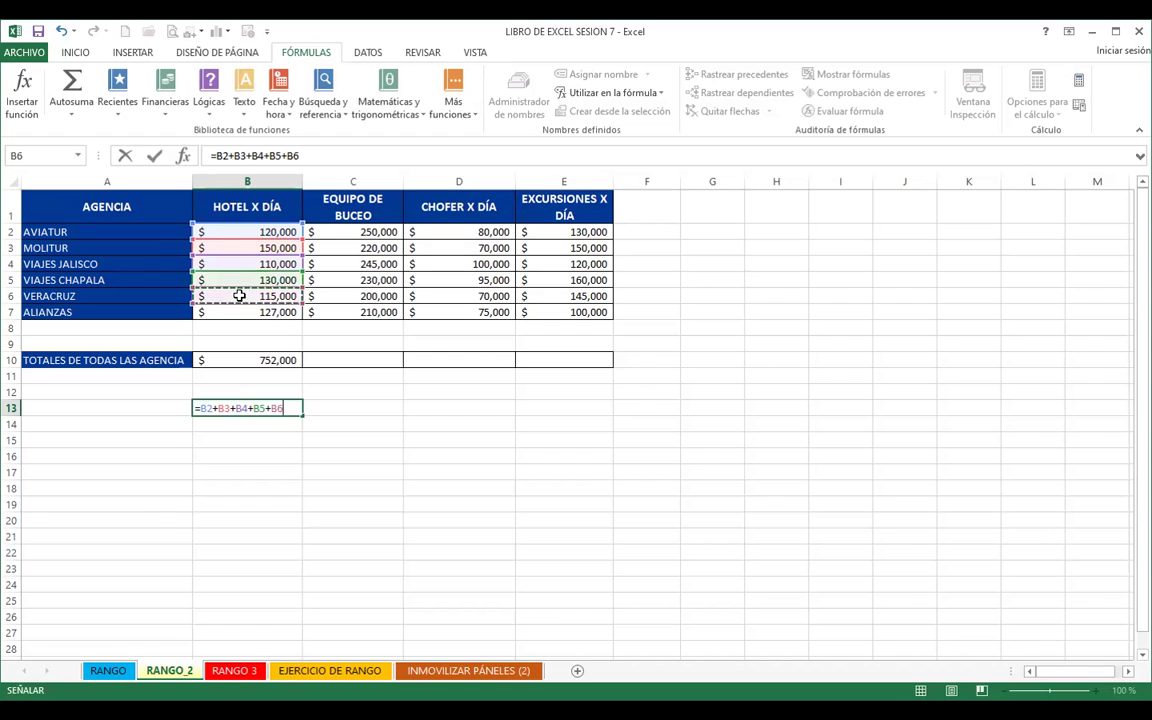
type("+")
left_click(229, 311)
key("Return")
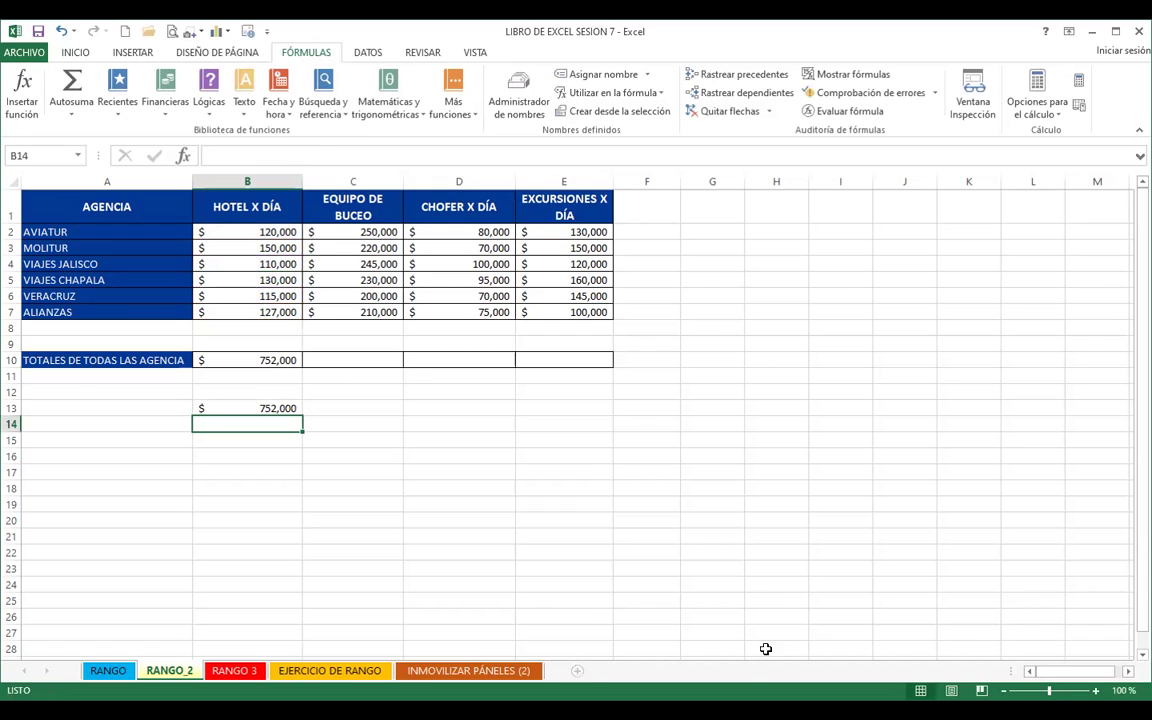
left_click(226, 408)
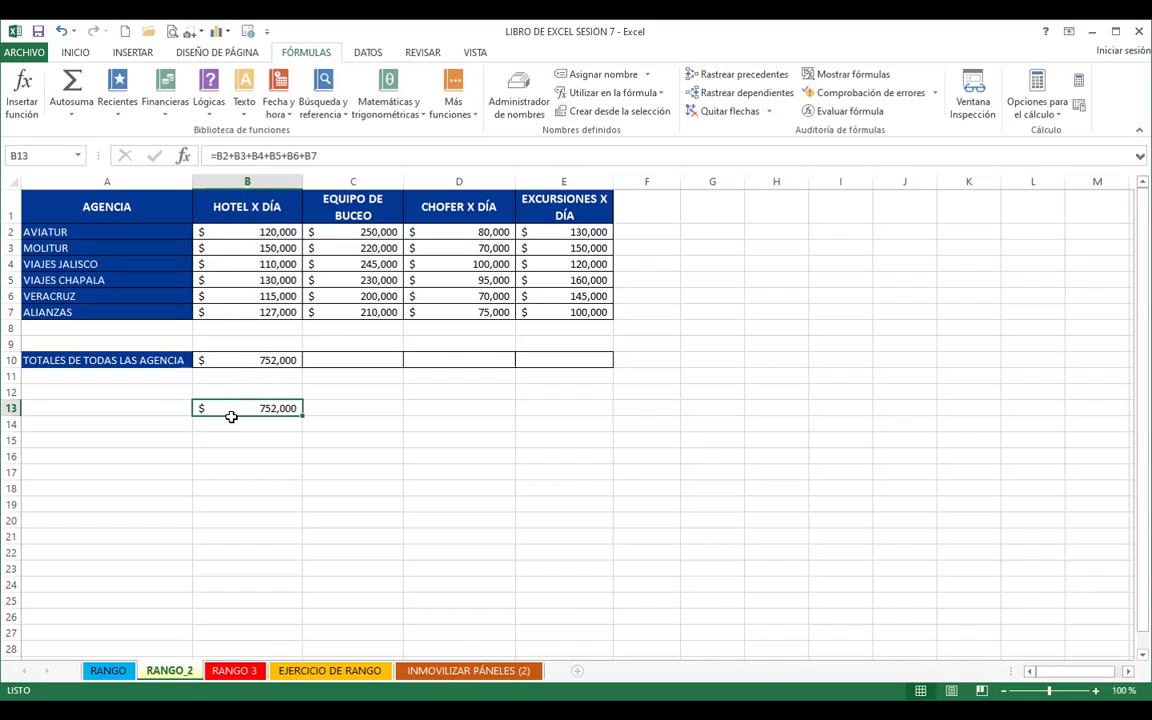
left_click(226, 358)
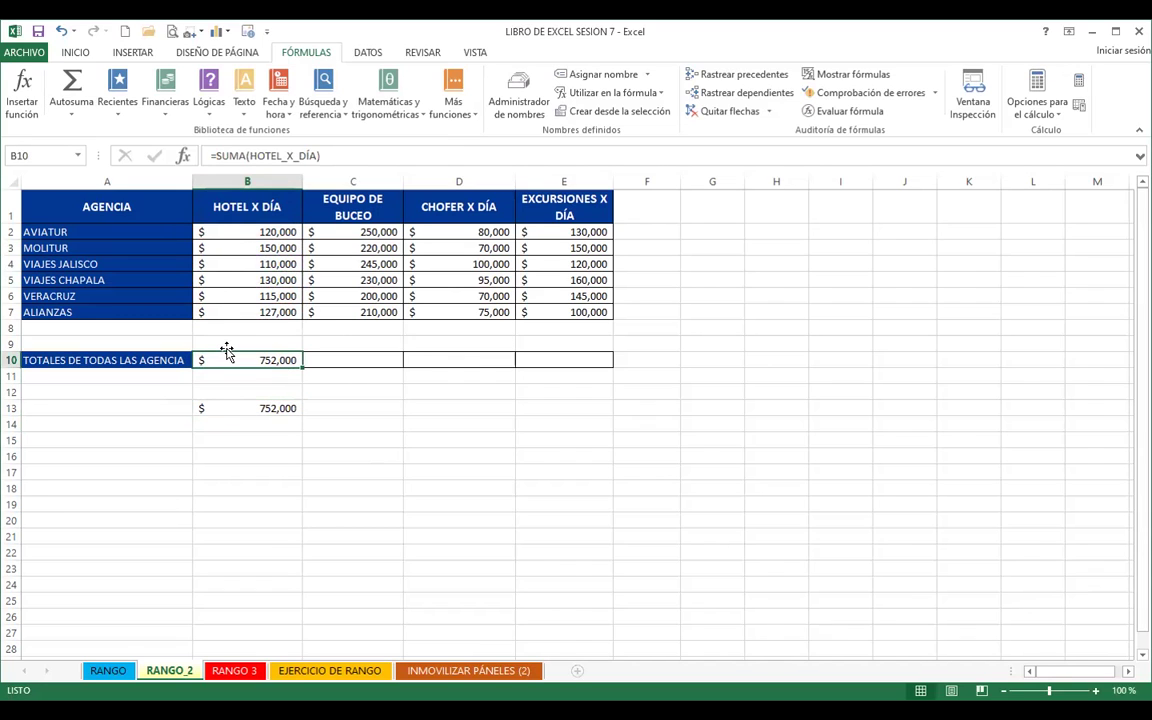
left_click(268, 409)
key("End")
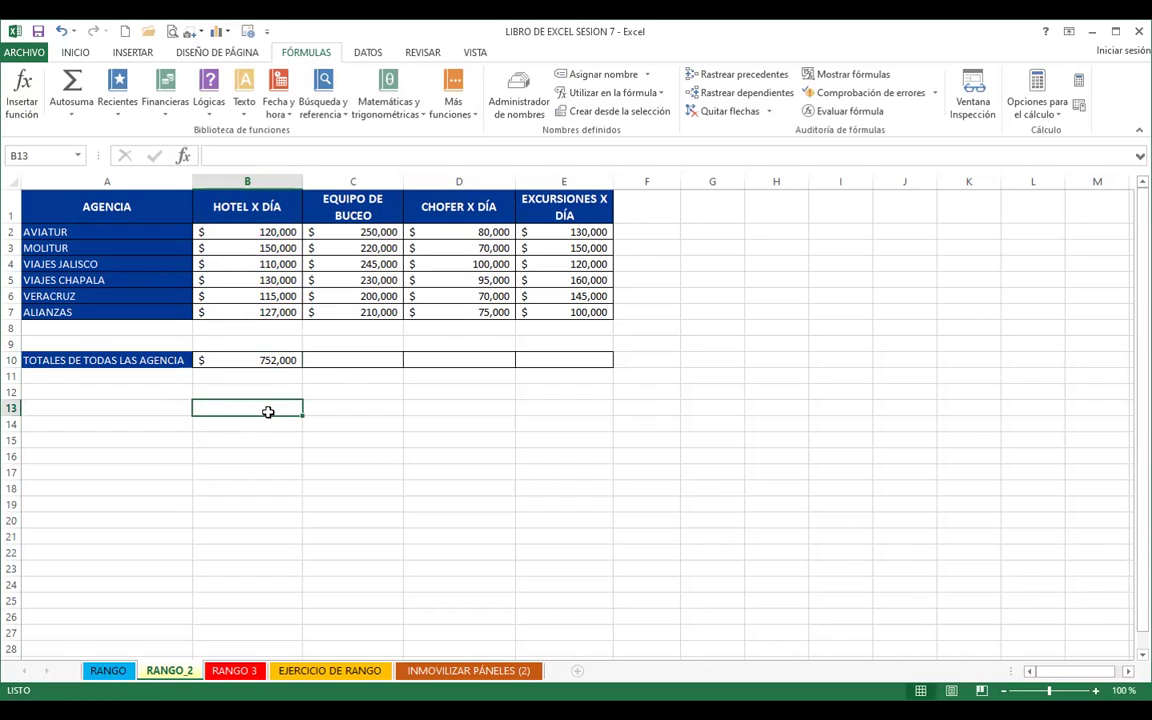
key("Up")
double_click(248, 360)
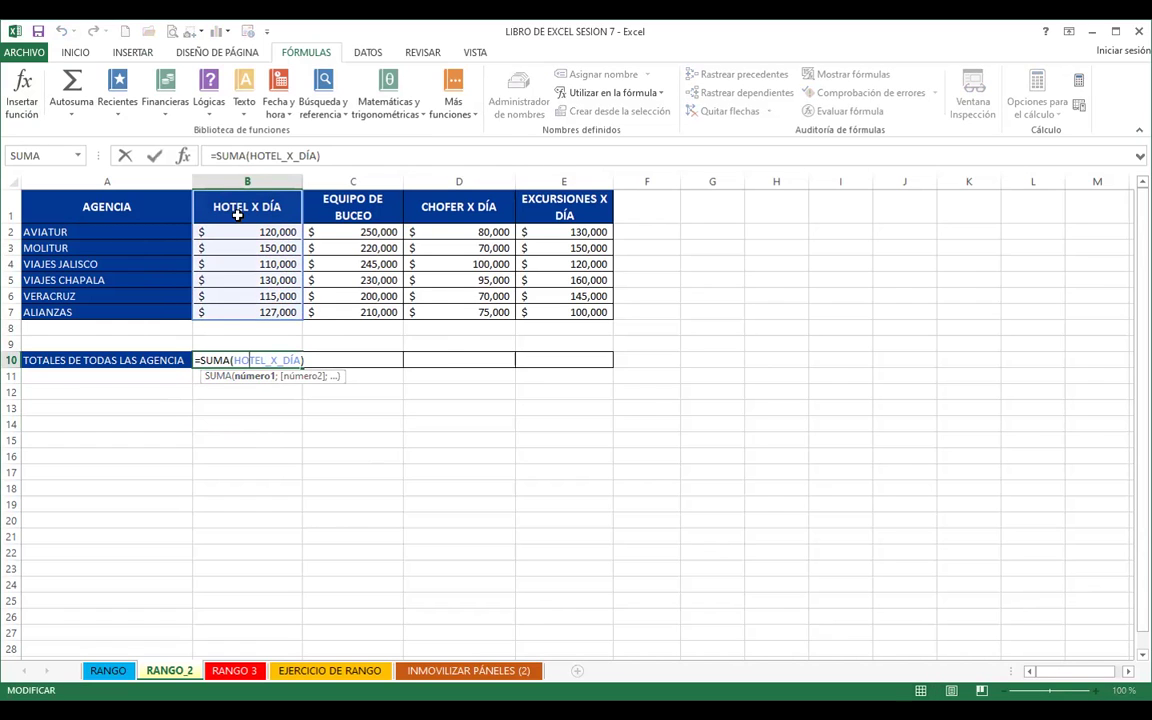
key("Return")
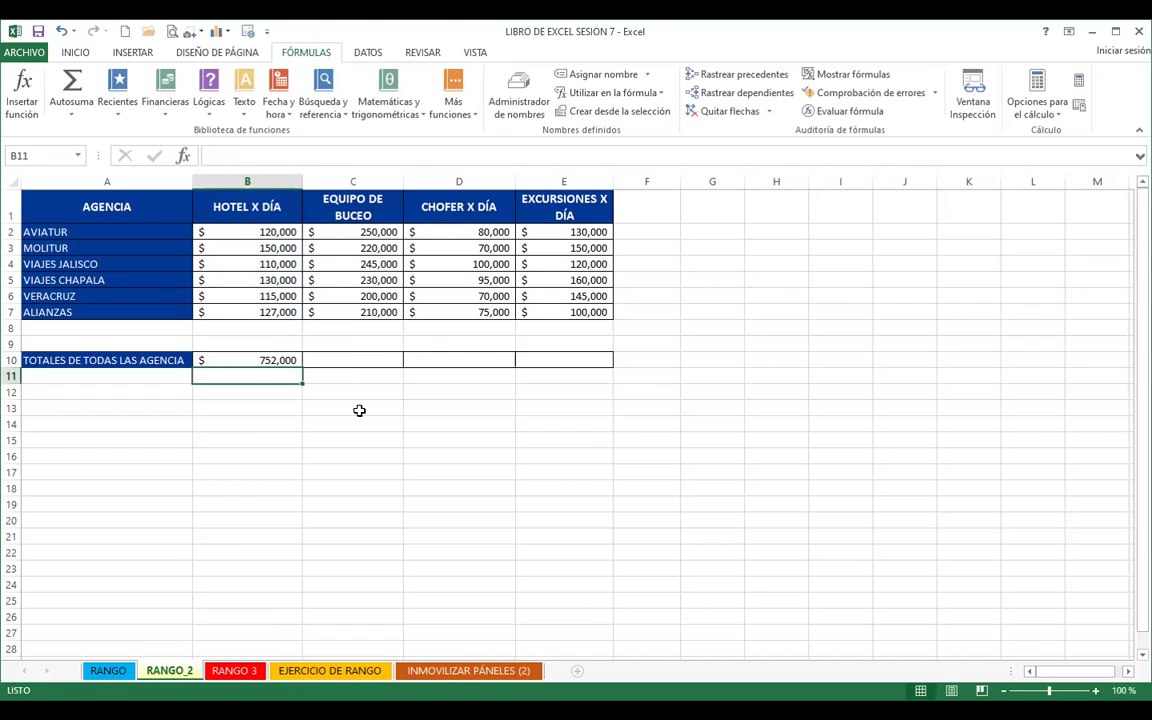
left_click(350, 361)
type("=")
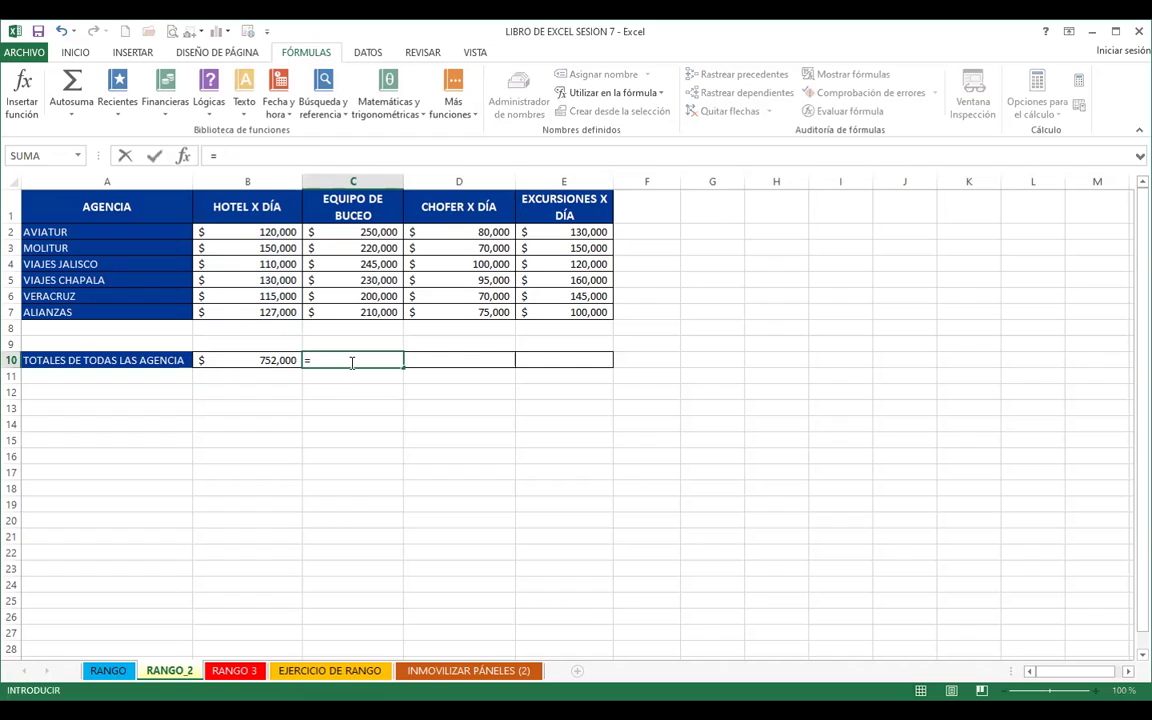
type("SUMA")
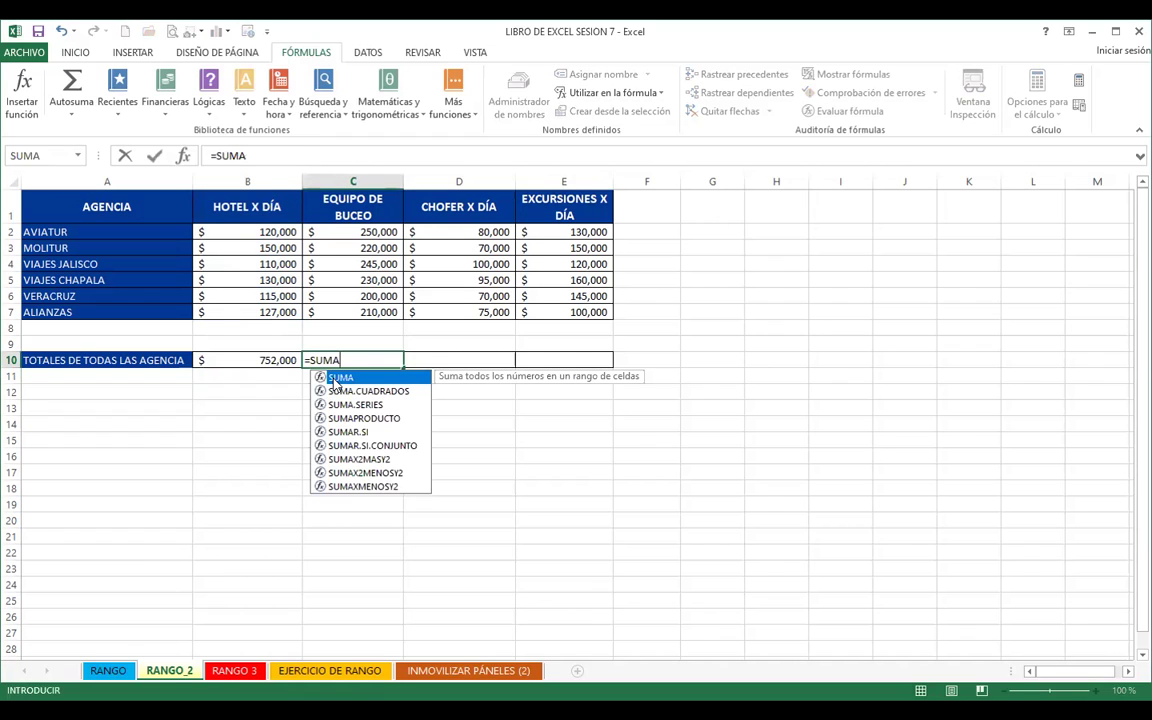
double_click(338, 378)
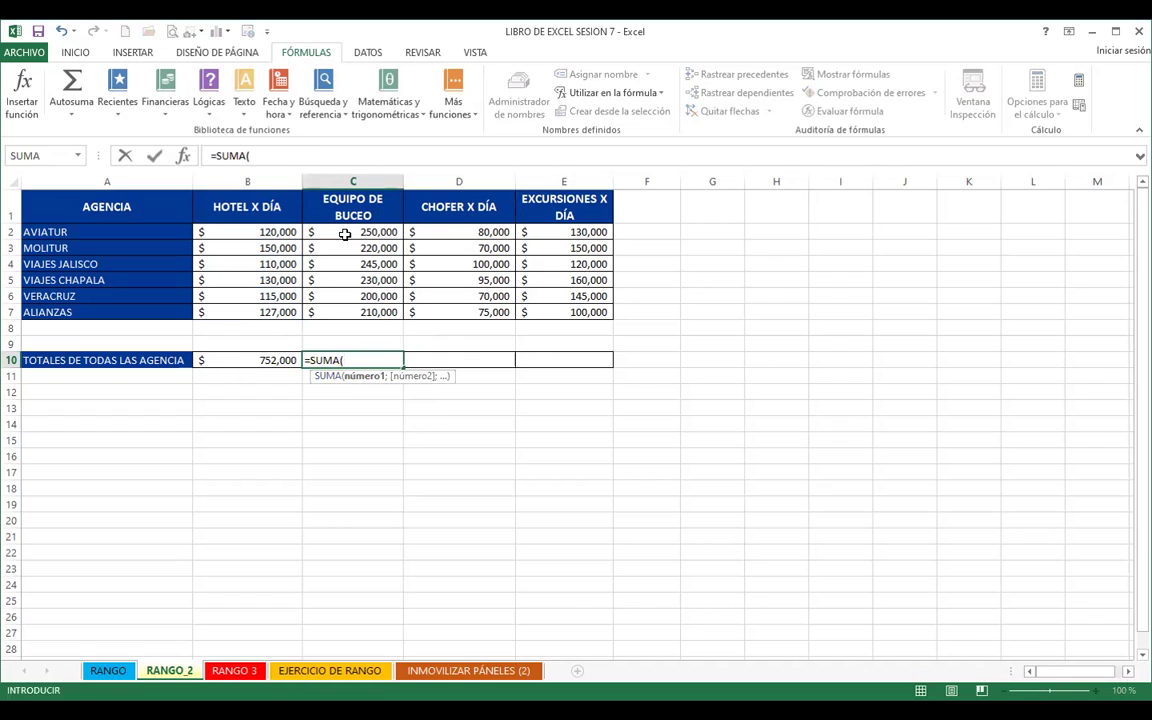
left_click_drag(344, 233, 344, 312)
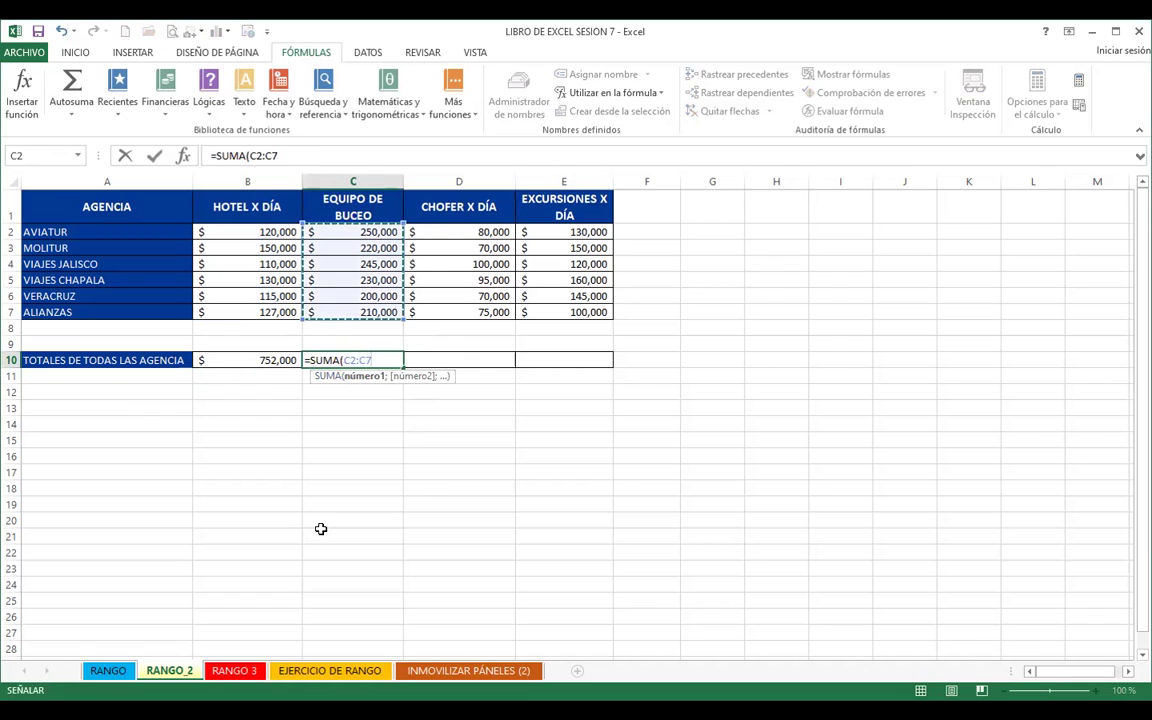
left_click_drag(345, 205, 348, 236)
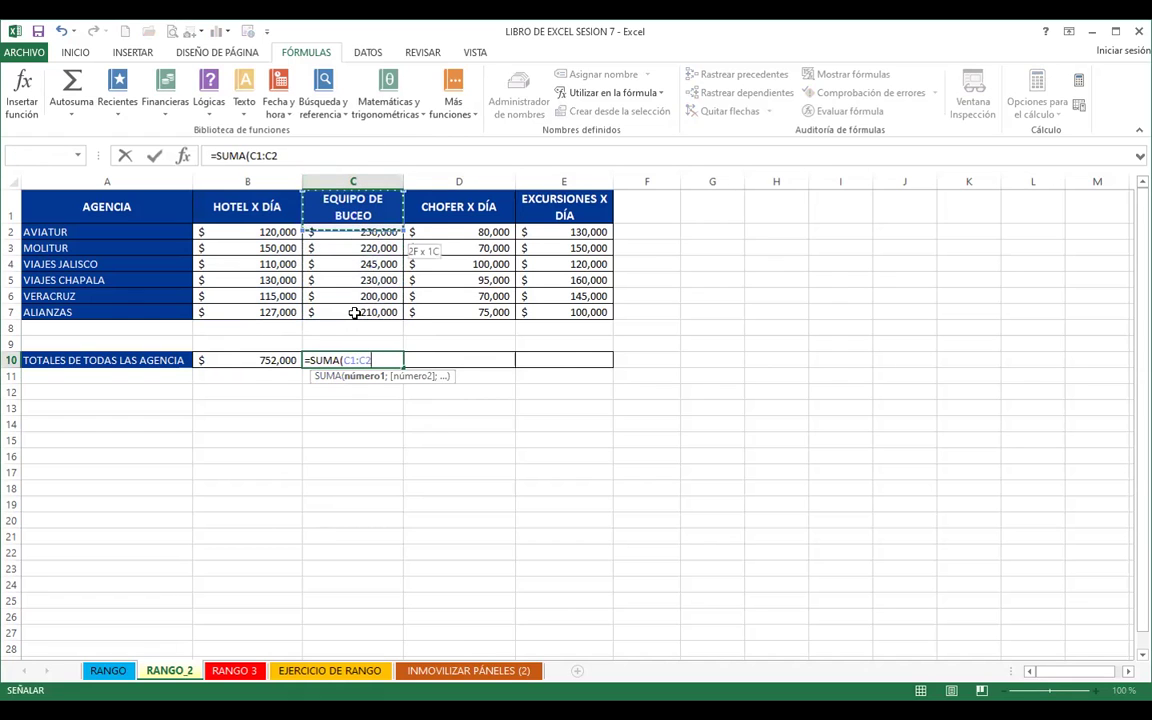
left_click_drag(351, 308, 351, 308)
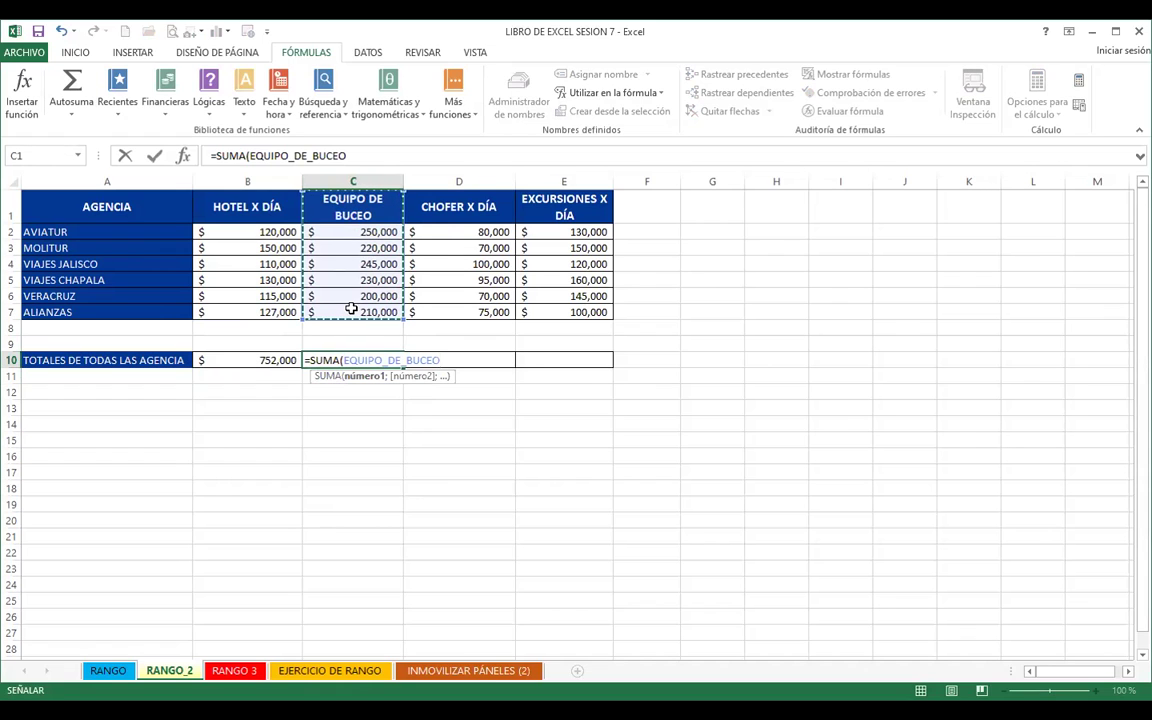
key("Return")
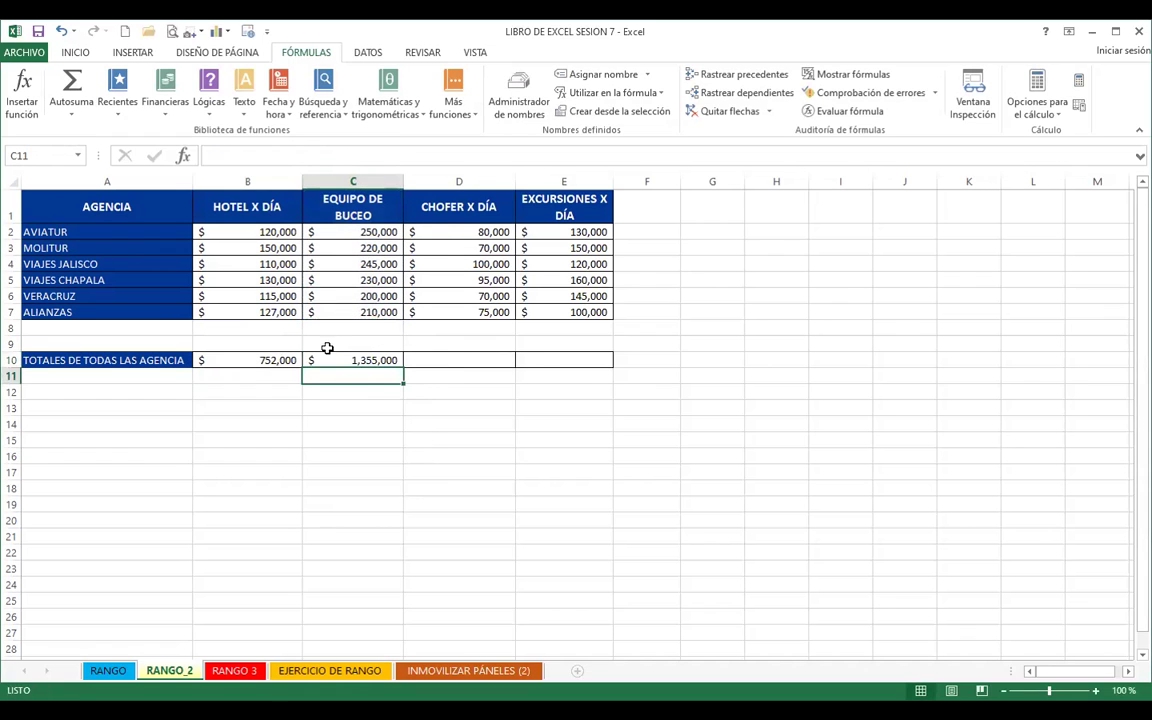
left_click(327, 355)
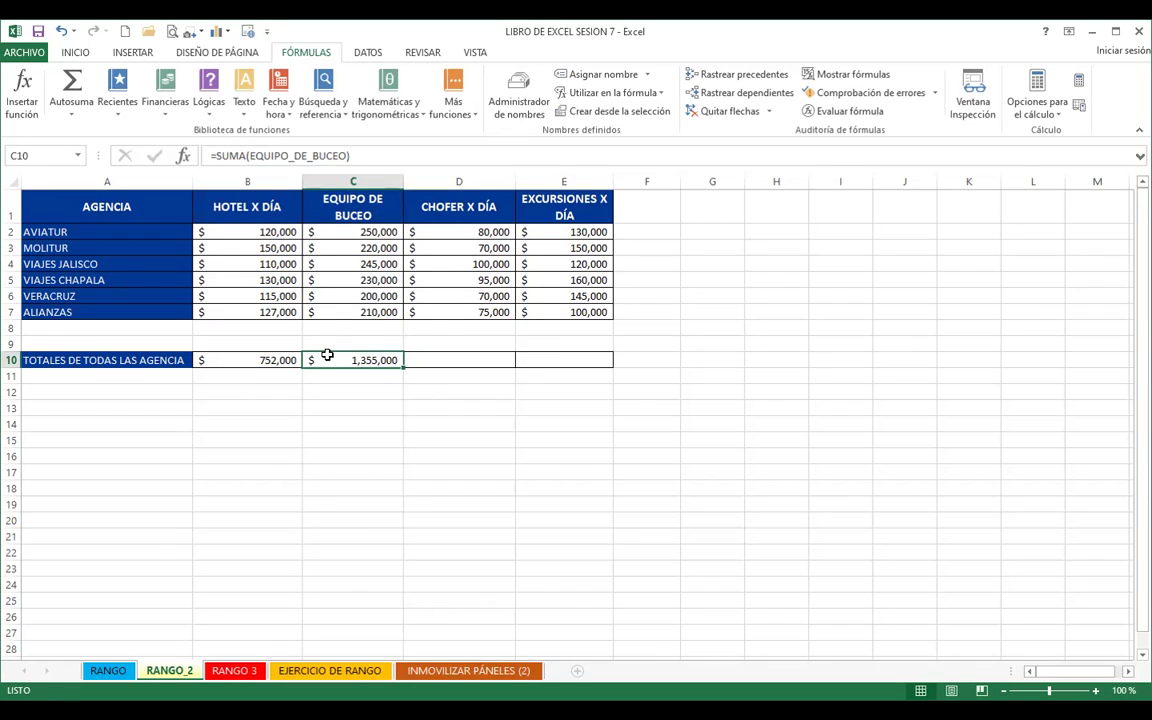
key("Delete")
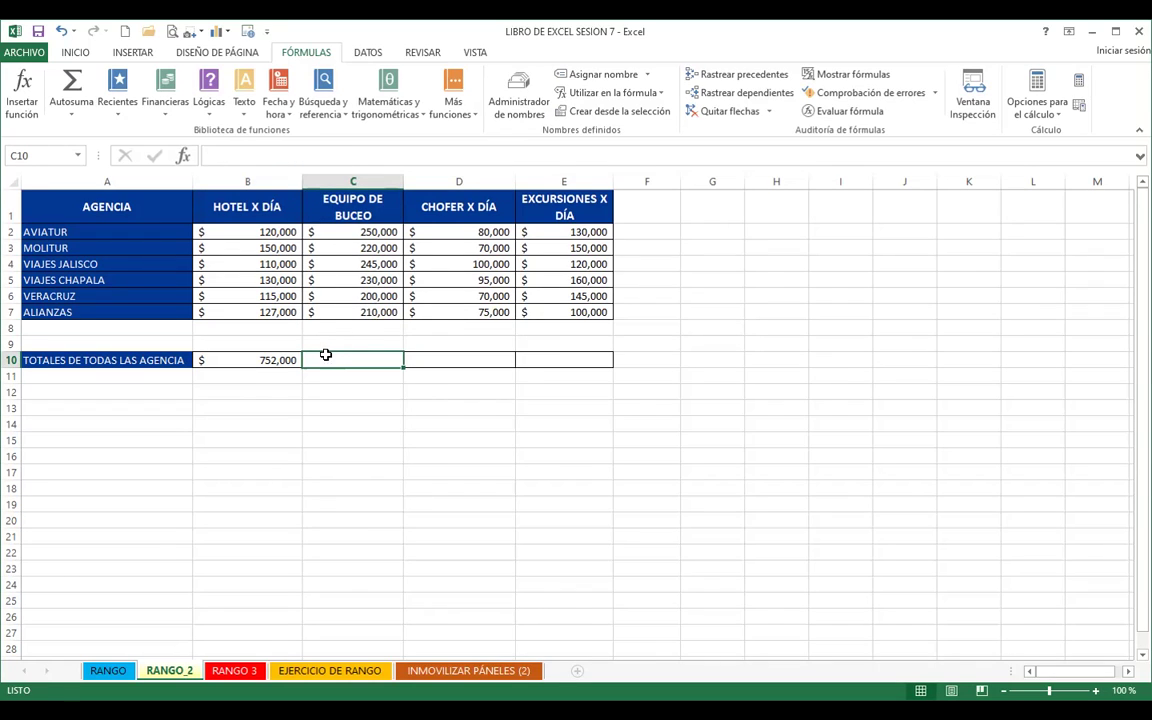
Step: Delete the EQUIPO_DE_BUCEO name via Name Manager, then reselect the diving column C1:C7
left_click_drag(345, 200, 343, 310)
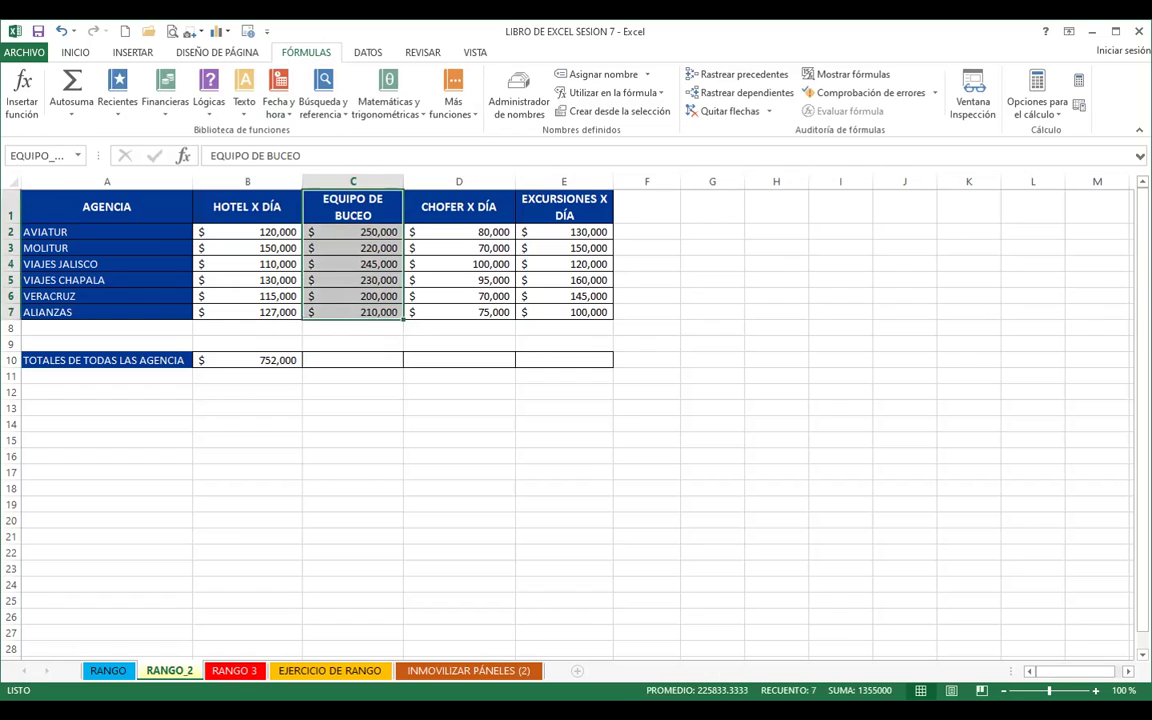
left_click(600, 74)
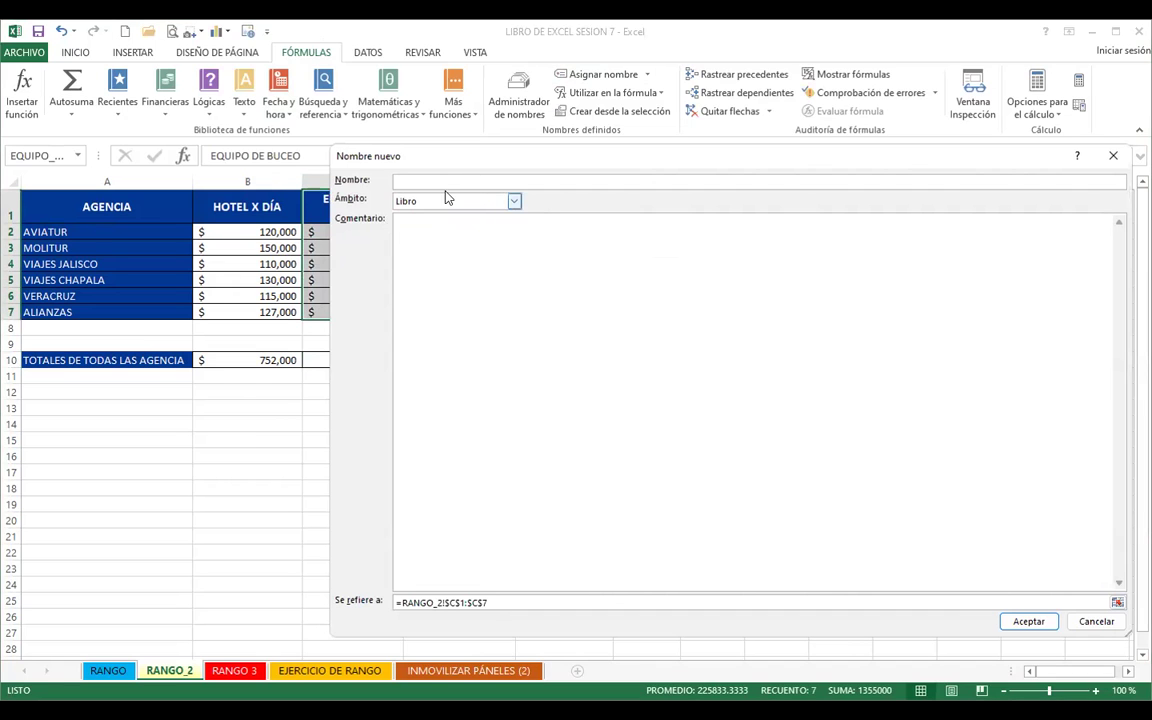
left_click(1113, 156)
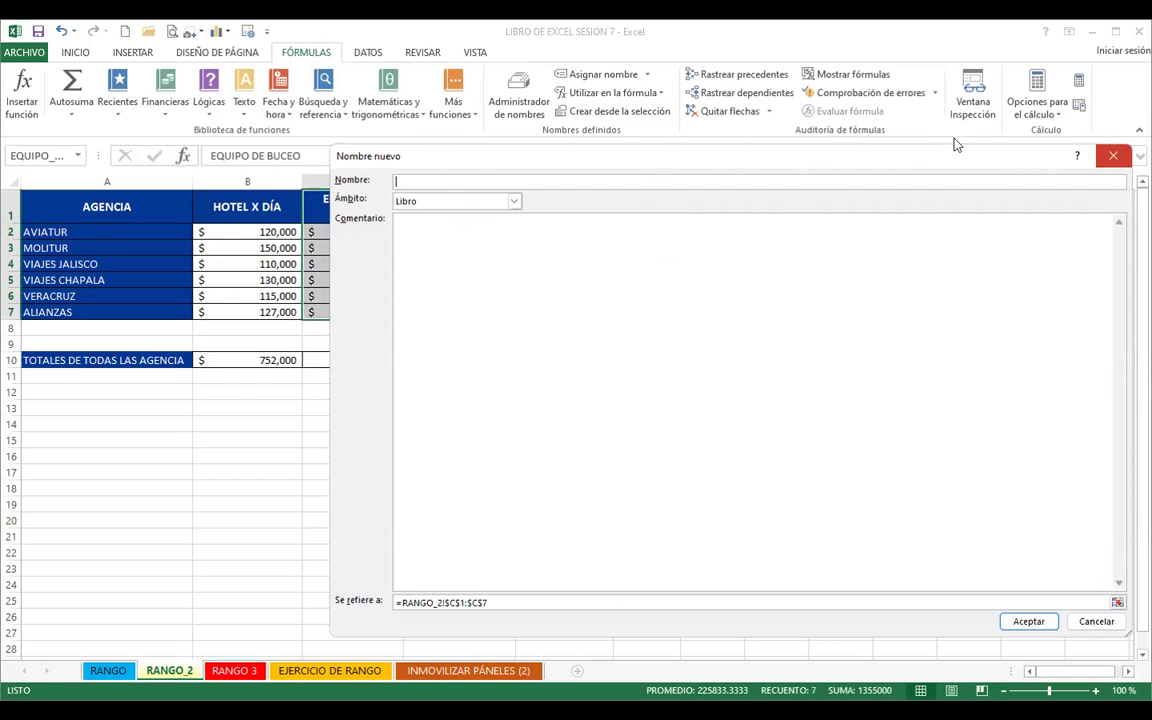
left_click(519, 101)
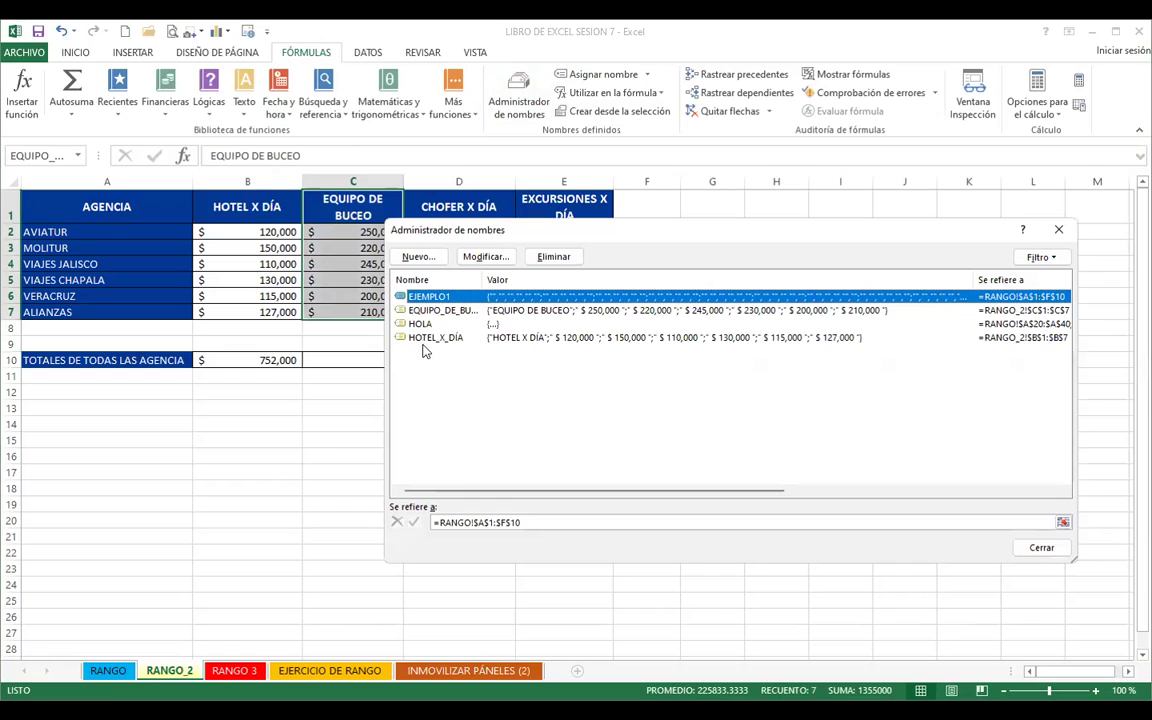
key("Down")
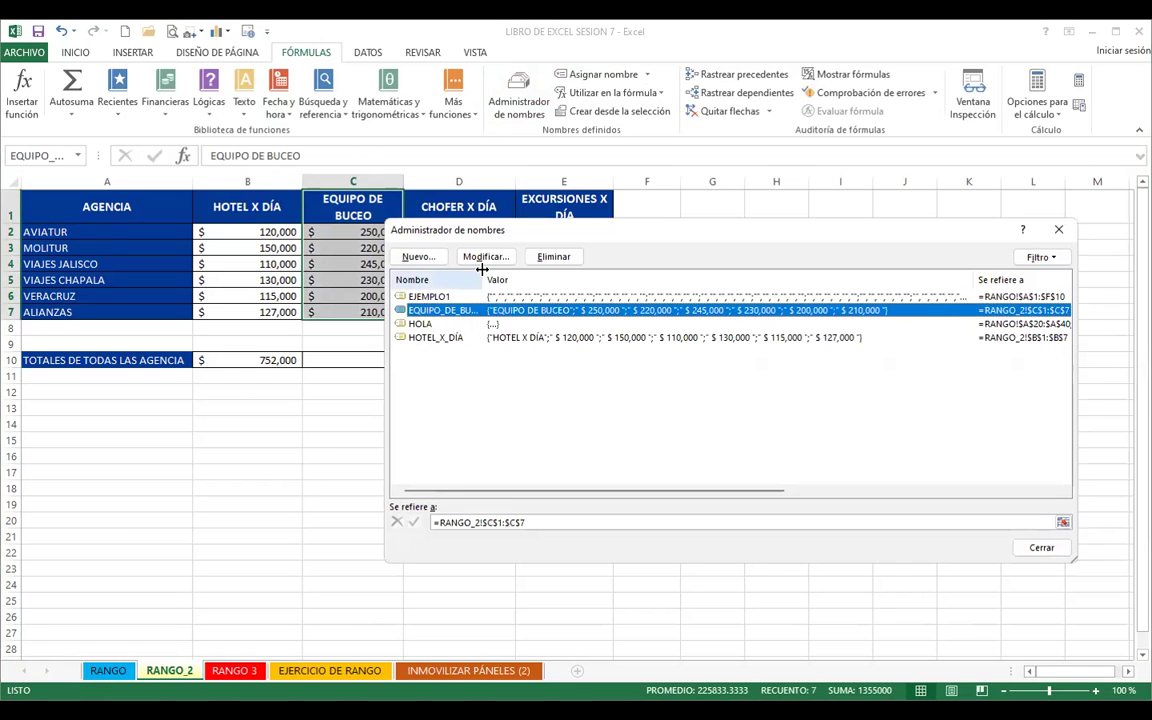
left_click(550, 257)
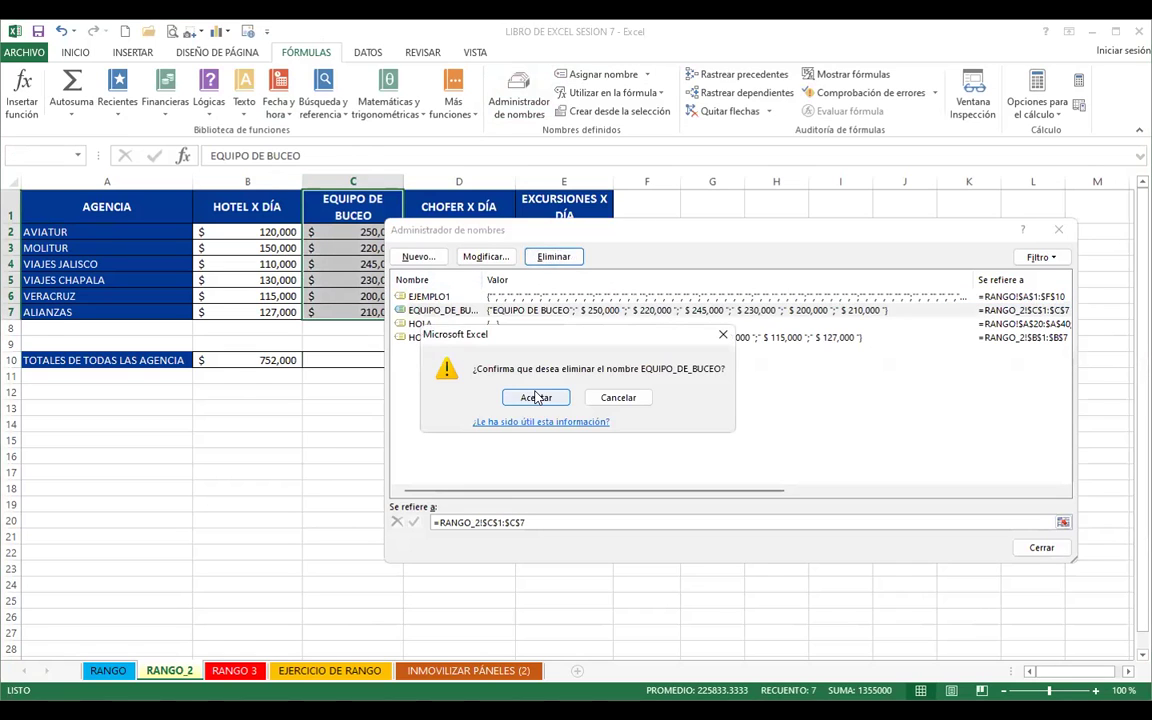
left_click(537, 398)
left_click(1058, 229)
left_click_drag(352, 207, 354, 313)
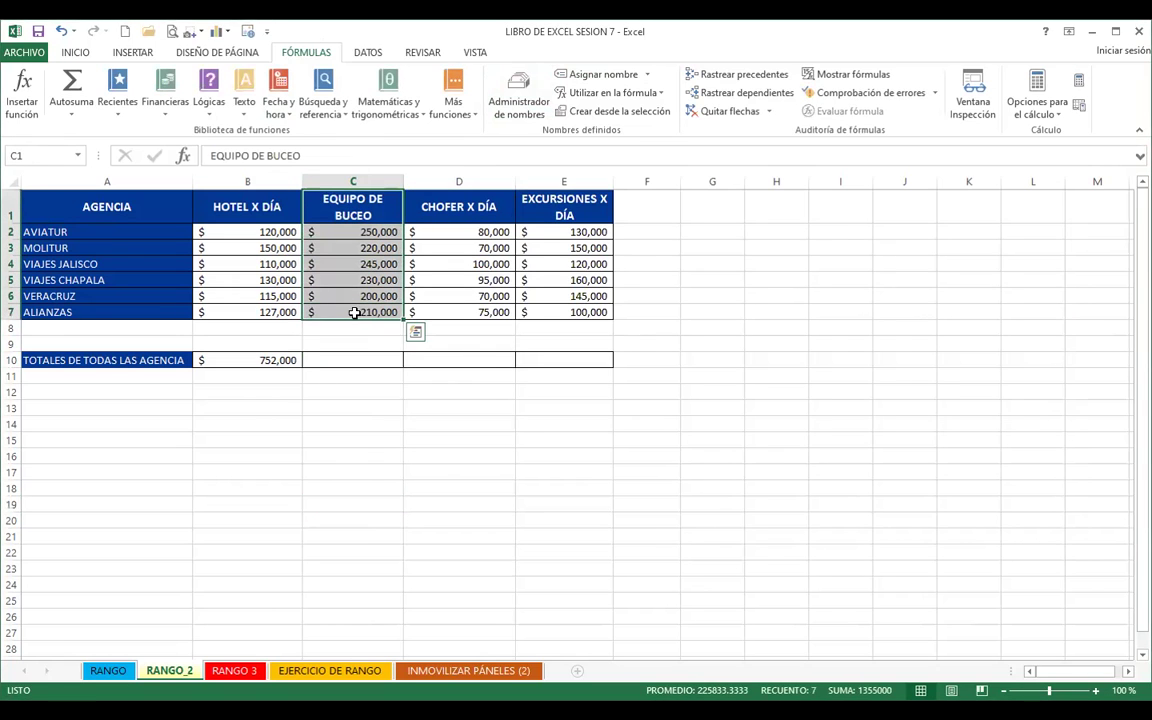
Step: Name C1:C7 EQUIPO_DE_BUCEO again and enter =SUMA(EQUIPO_DE_BUCEO) in C10, giving $1,355,000
left_click(595, 75)
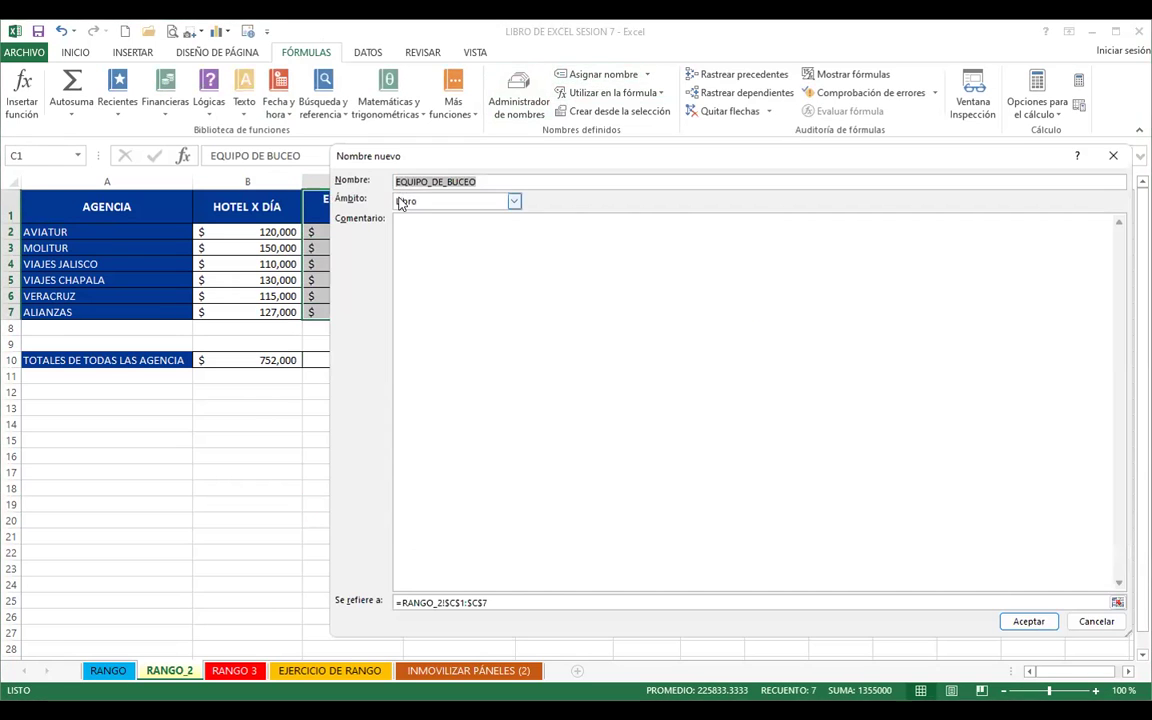
left_click(1029, 622)
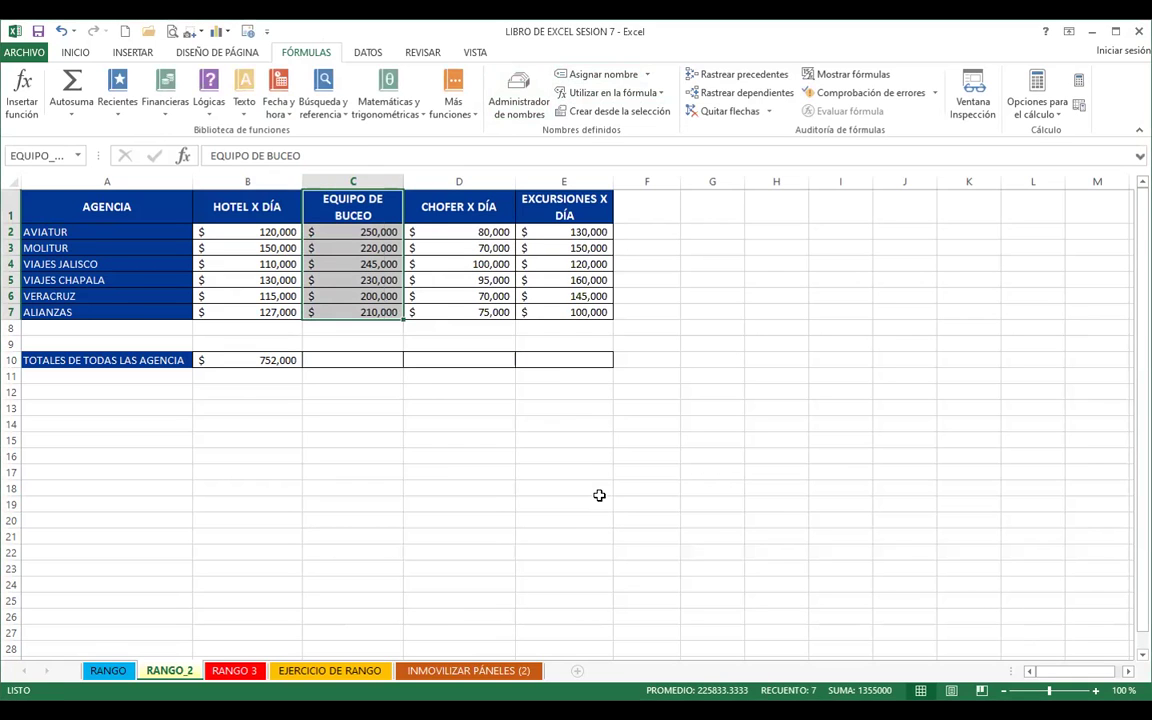
left_click(330, 361)
type("=")
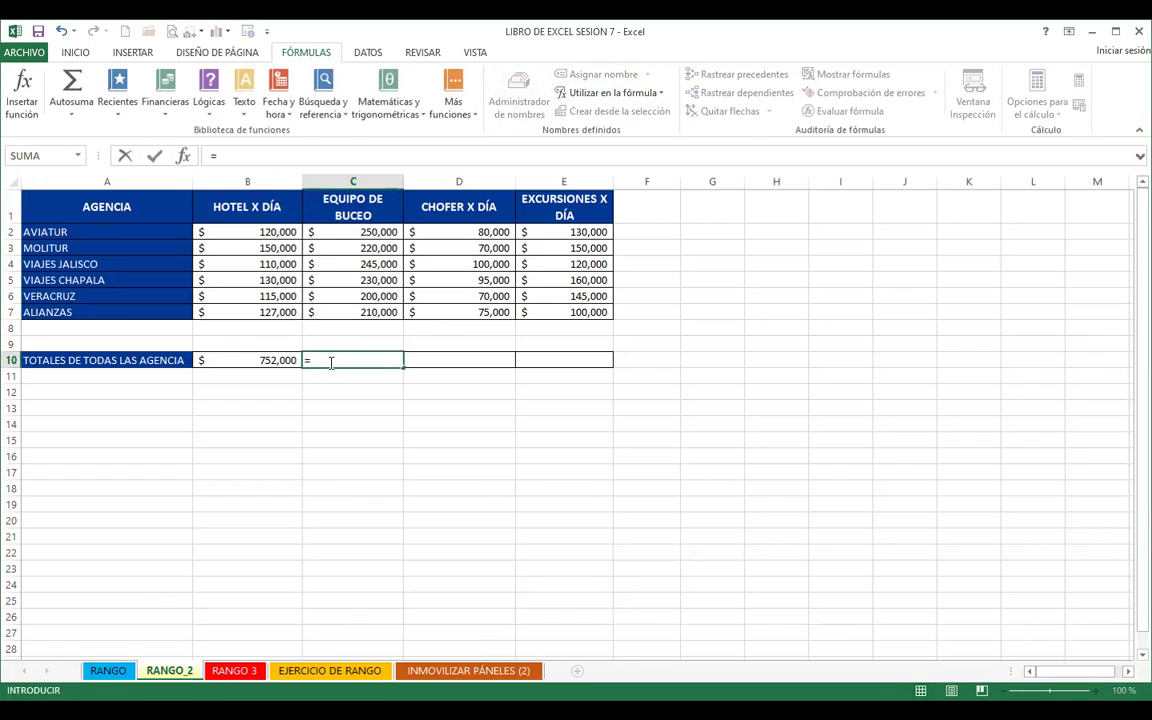
type("SUMA(")
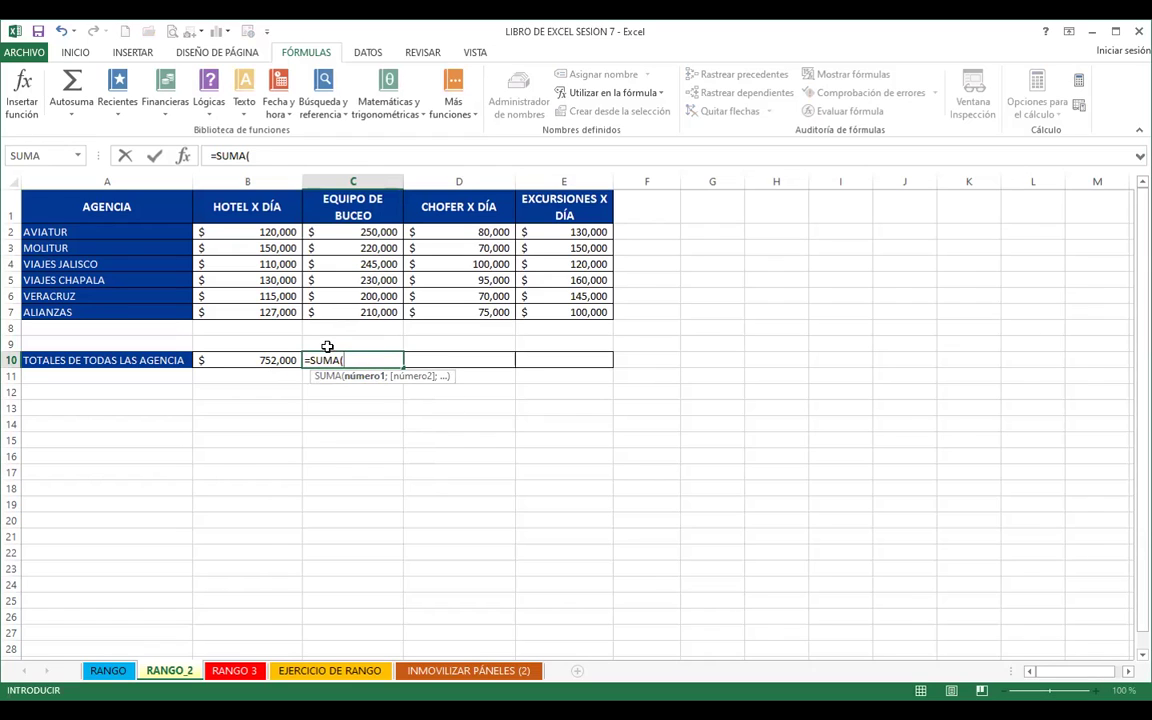
left_click_drag(325, 205, 355, 311)
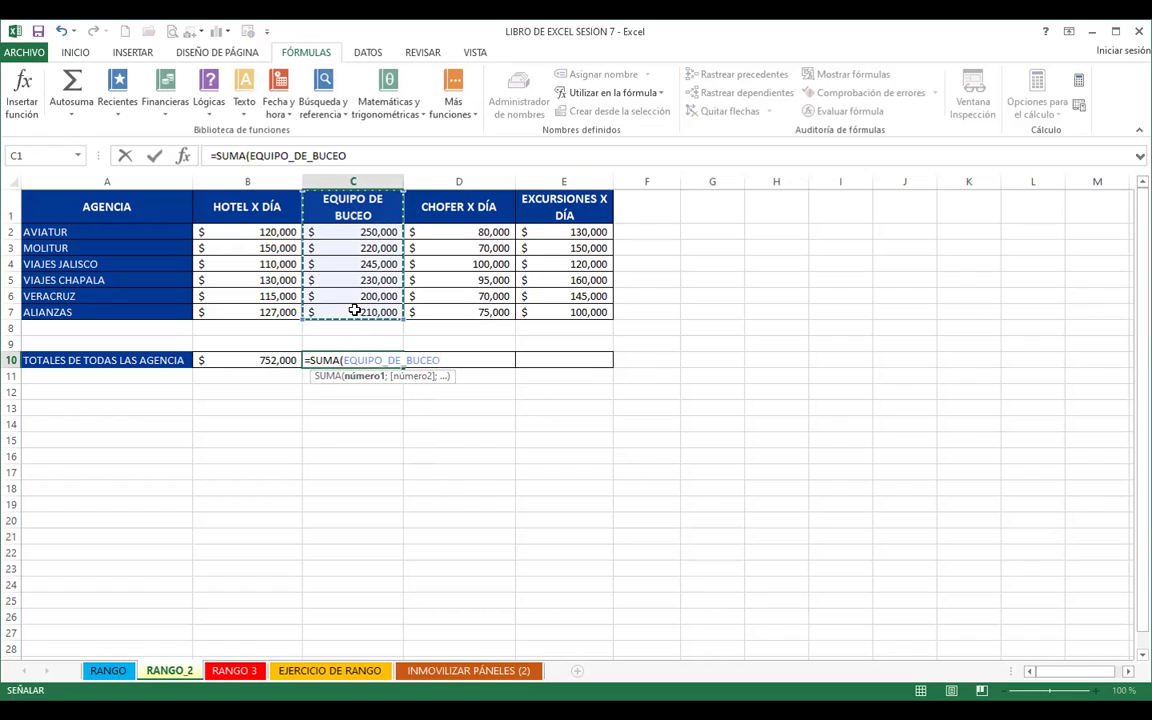
key("Return")
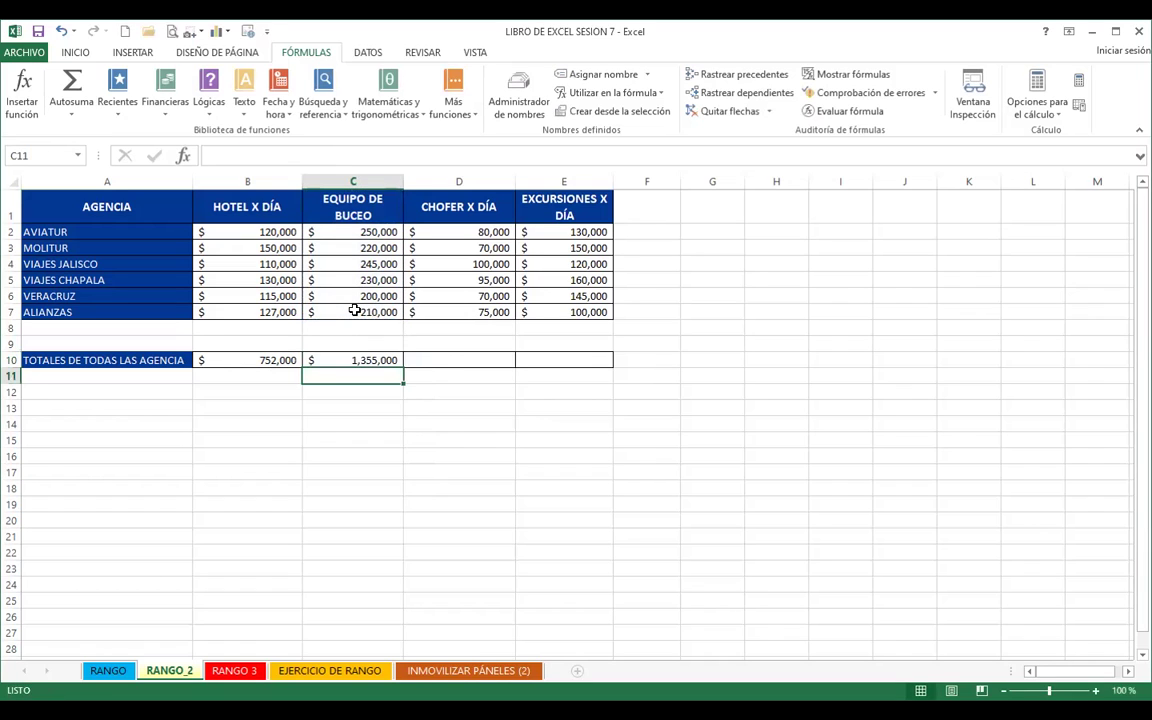
left_click(319, 360)
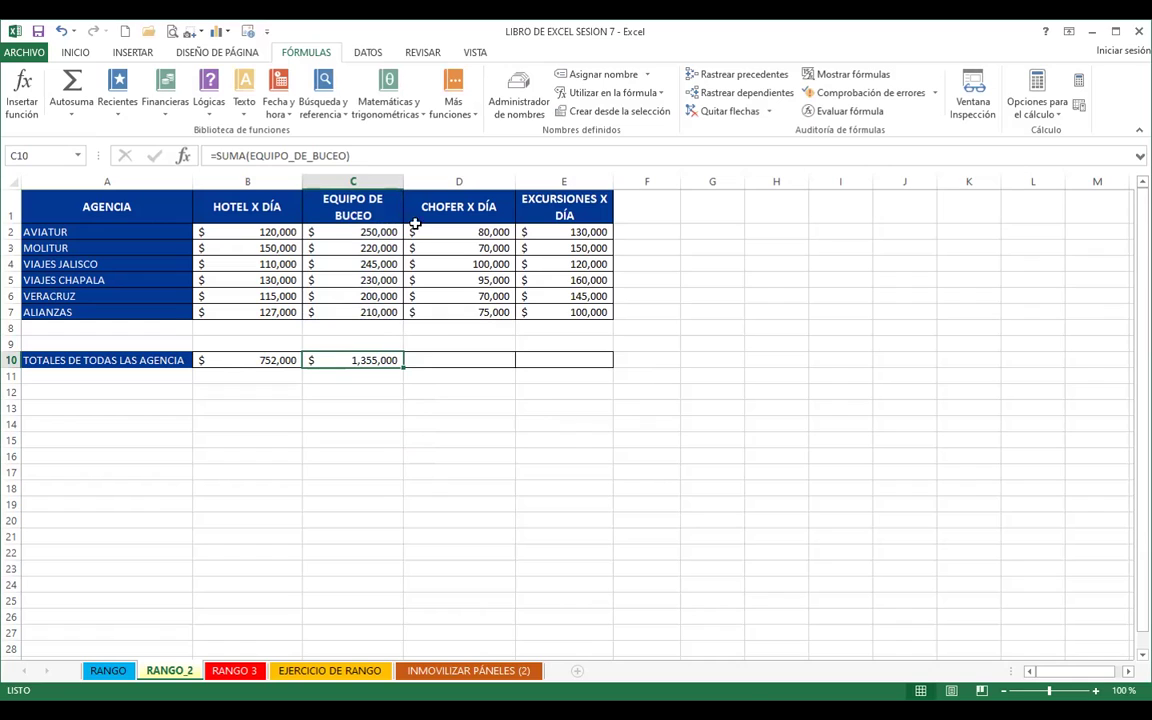
Step: Name the driver column D1:D7 CHOFER_X_DÍA
left_click_drag(440, 205, 474, 306)
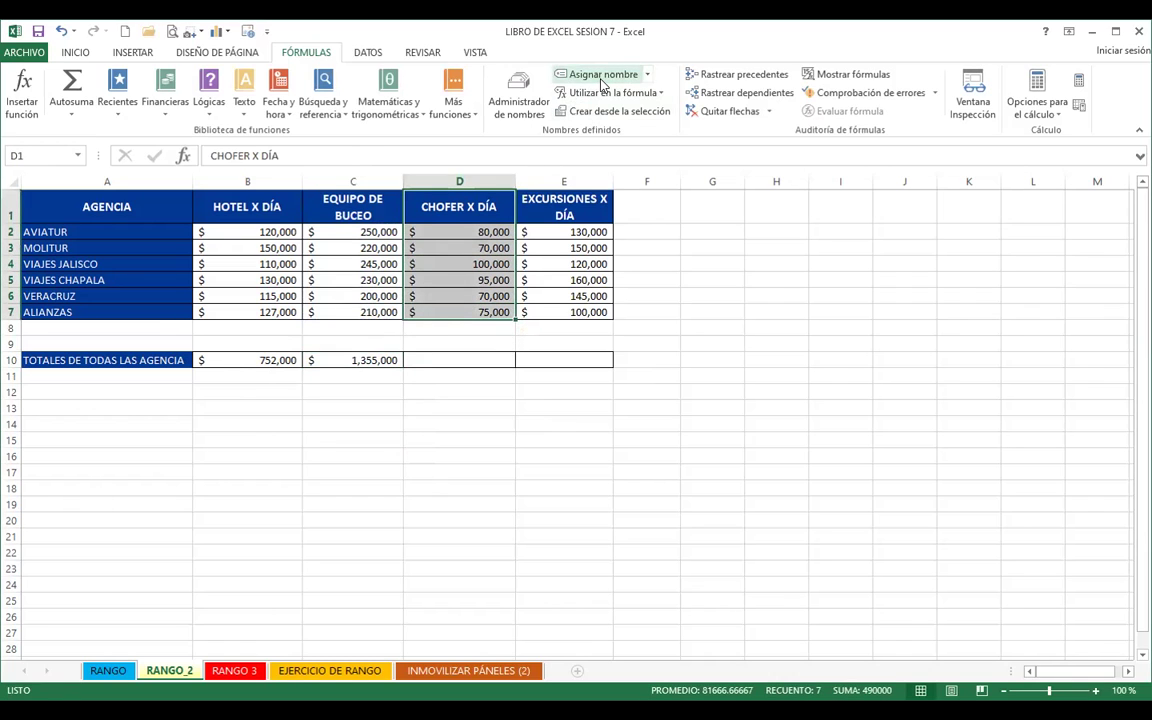
left_click(603, 75)
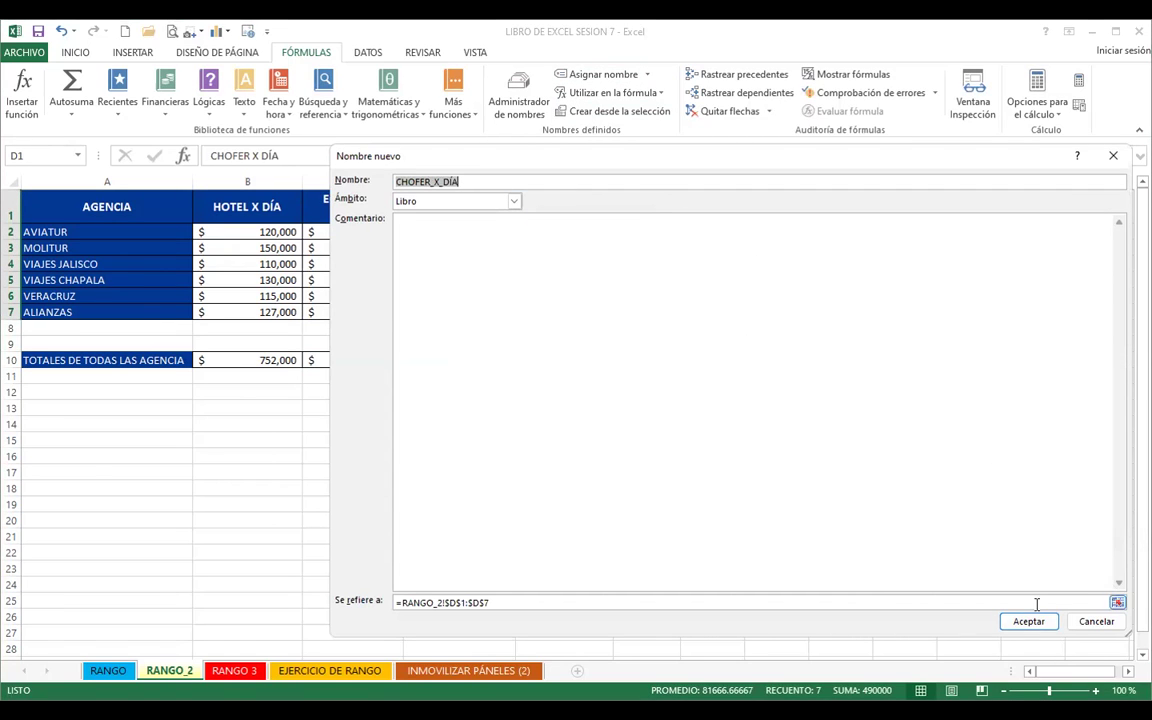
left_click(1012, 621)
Step: Enter =SUMA(CHOFER_X_DÍA) in D10, totalling the driver column at $490,000
left_click(455, 361)
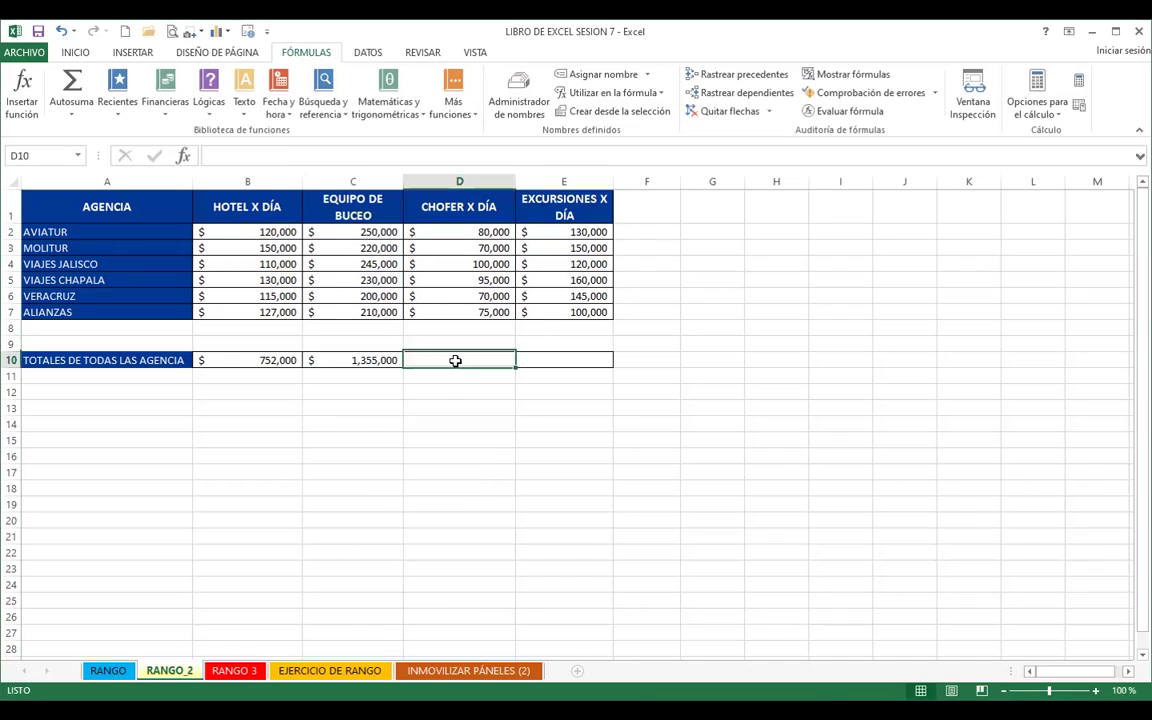
type("=")
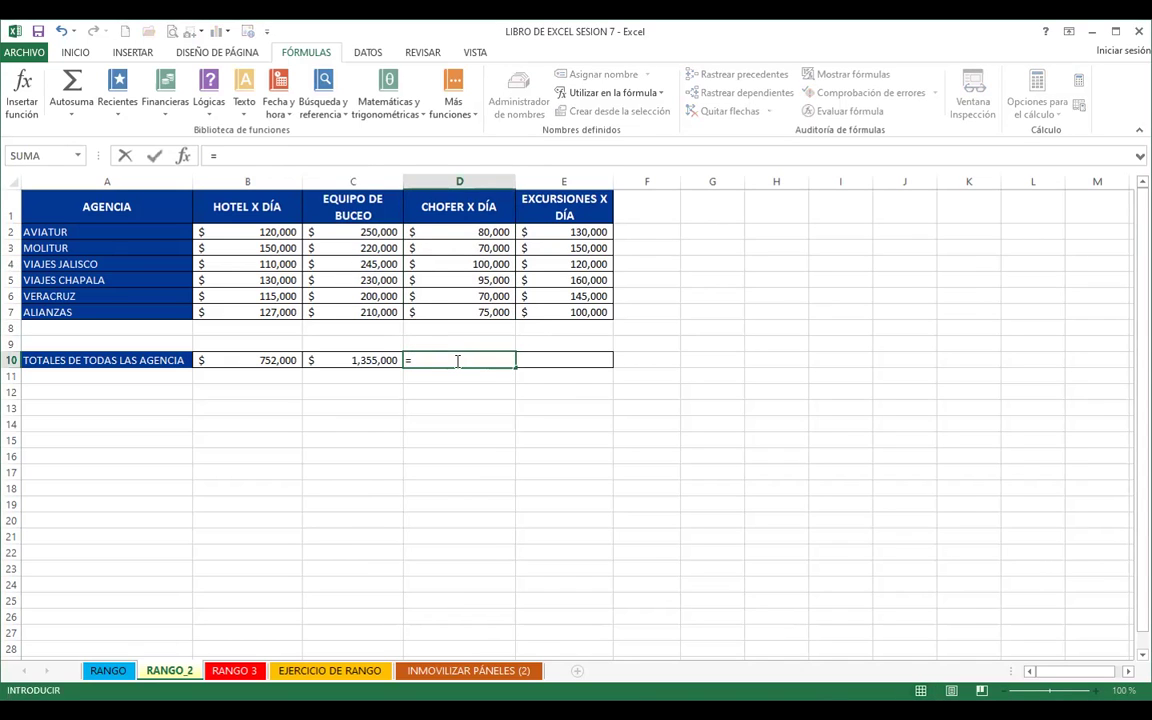
type("SUMA")
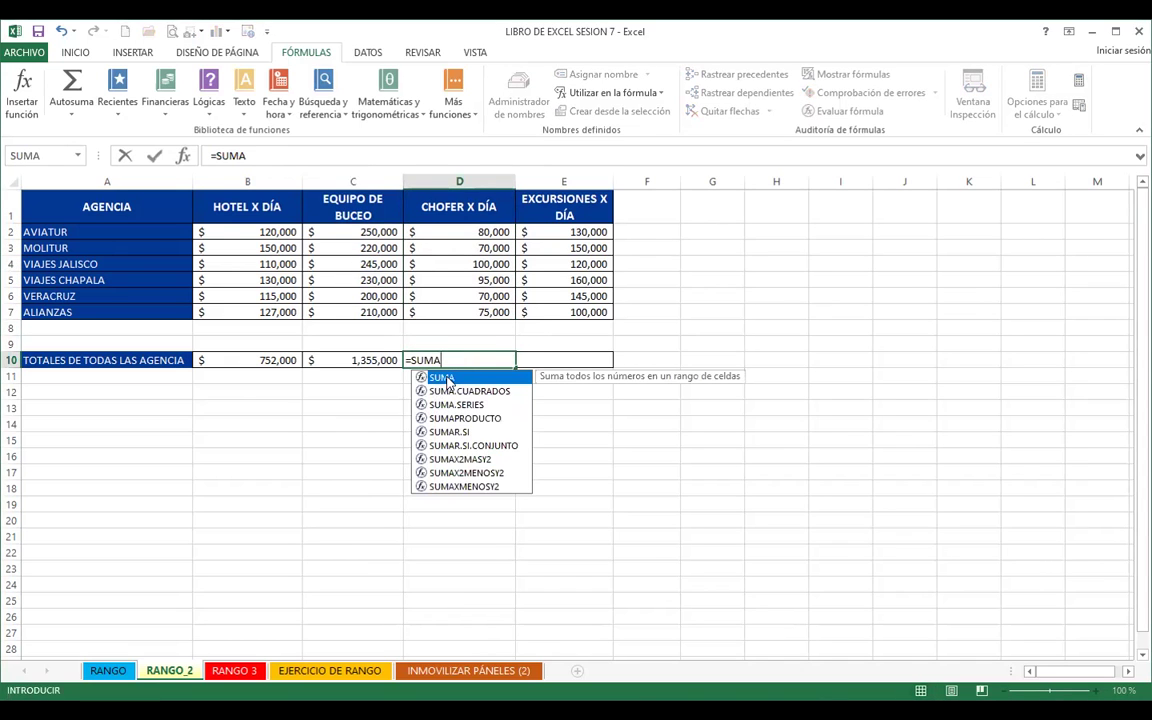
type("(")
left_click_drag(460, 233, 466, 312)
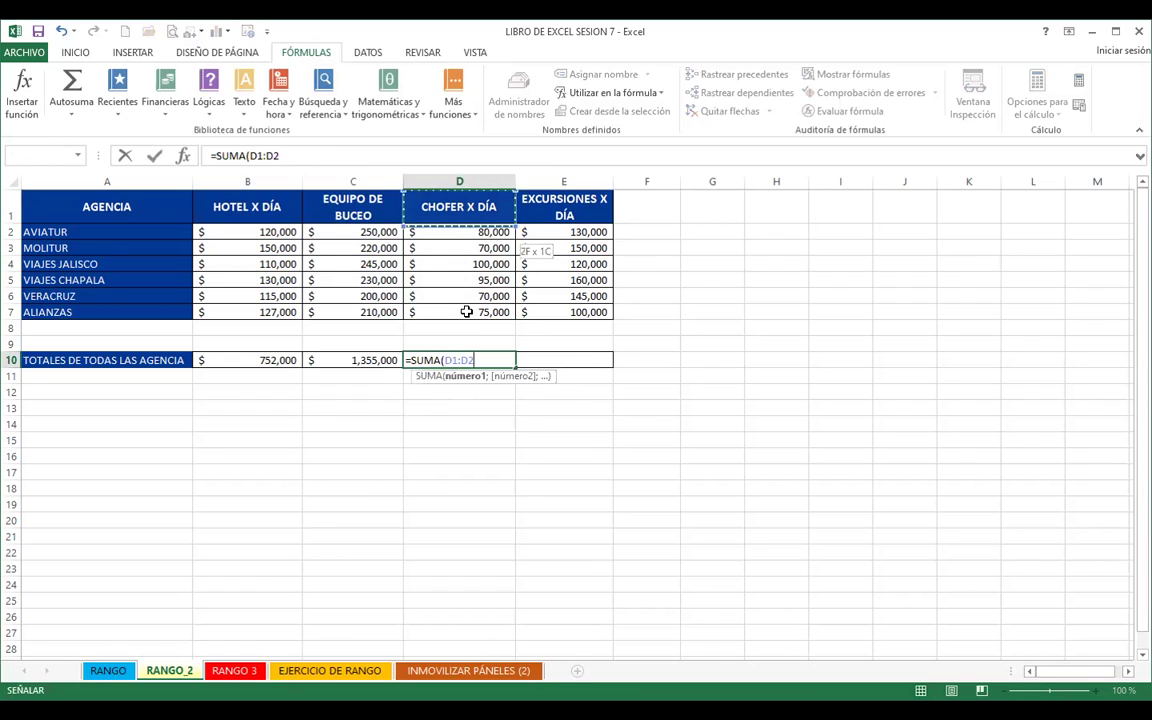
key("Return")
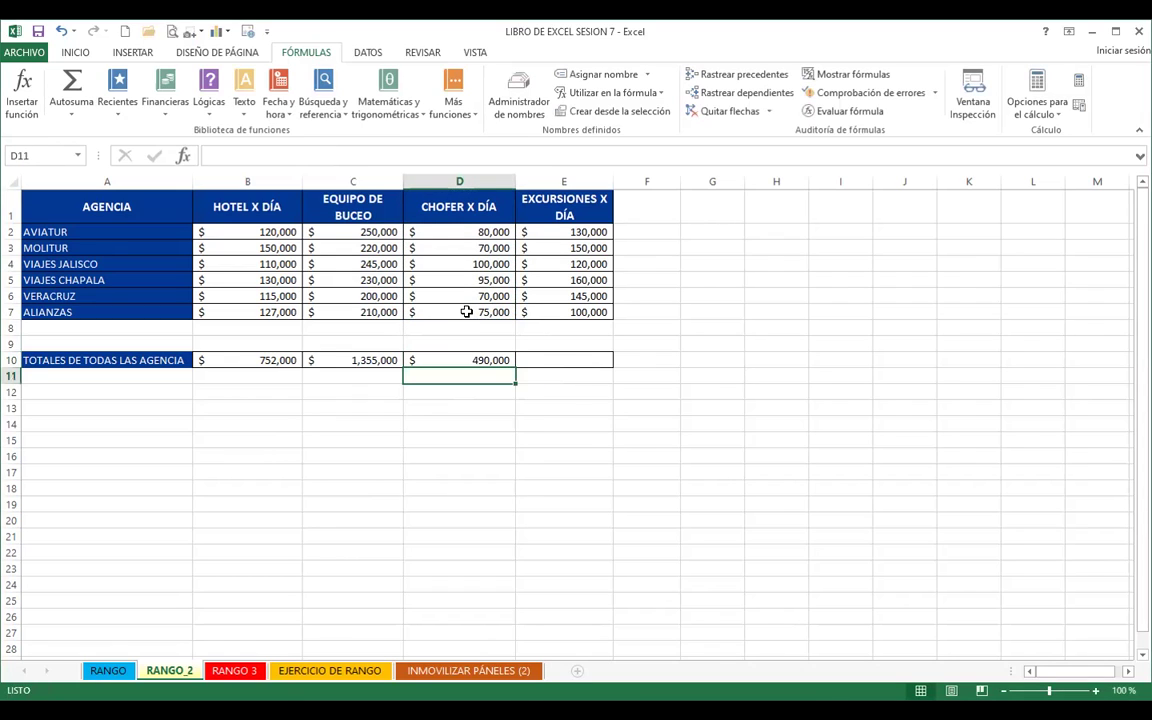
left_click(447, 358)
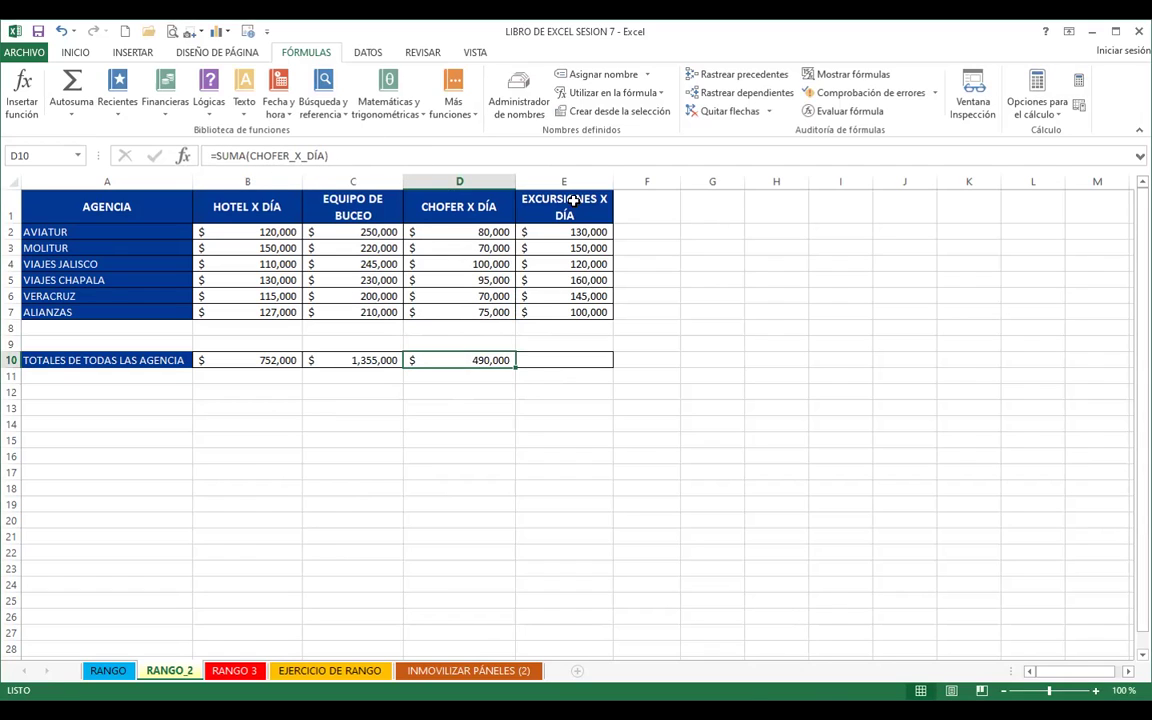
Step: Create a name for the EXCURSIONES X DÍA column from its header selection
left_click_drag(545, 205, 578, 310)
left_click(598, 74)
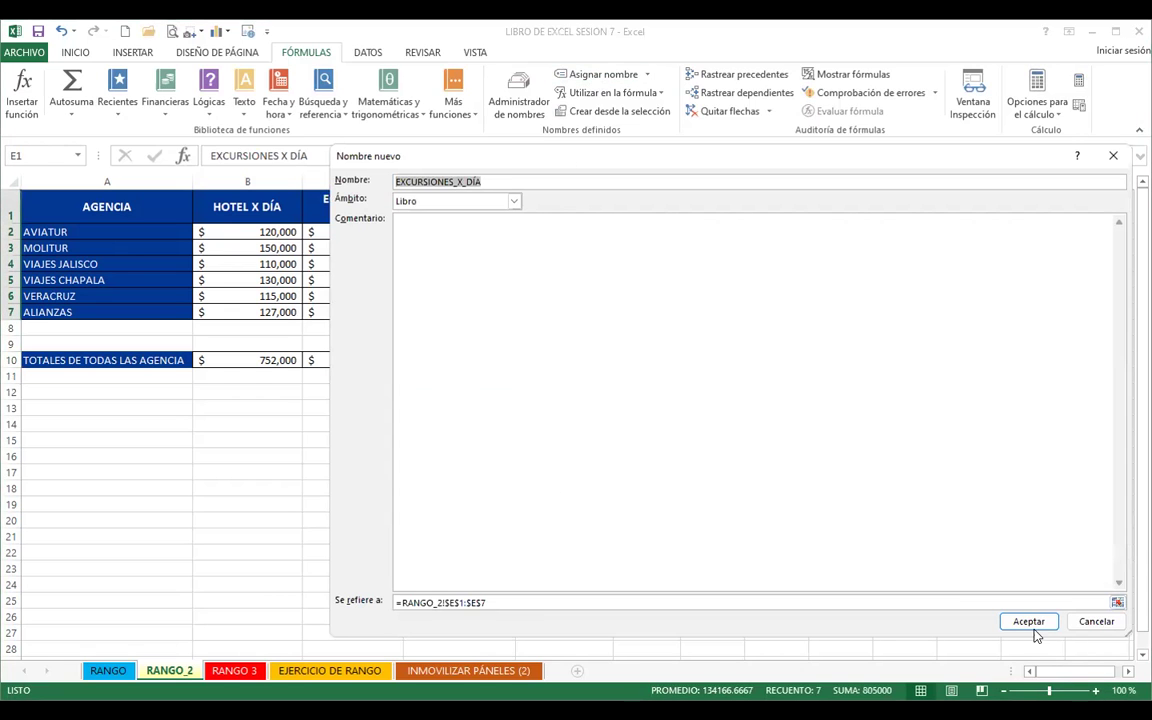
left_click(1028, 621)
Step: Total E10 with =SUMA over the EXCURSIONES_X_DÍA range, giving $805,000
left_click(551, 362)
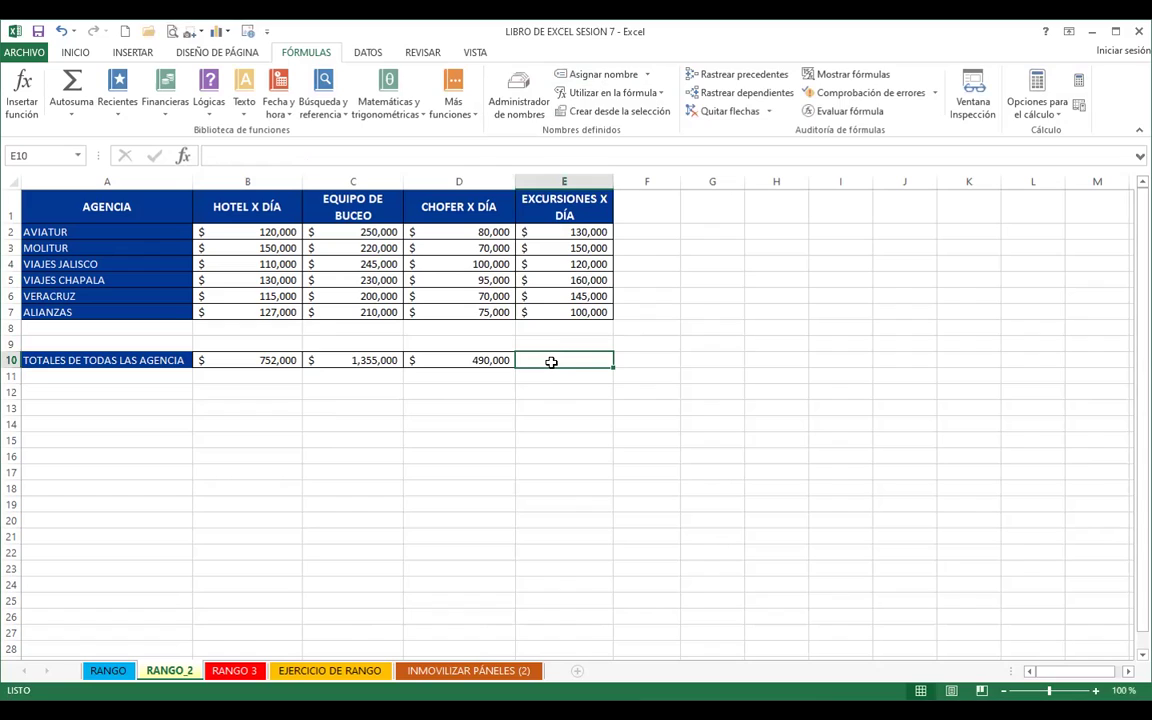
type("=")
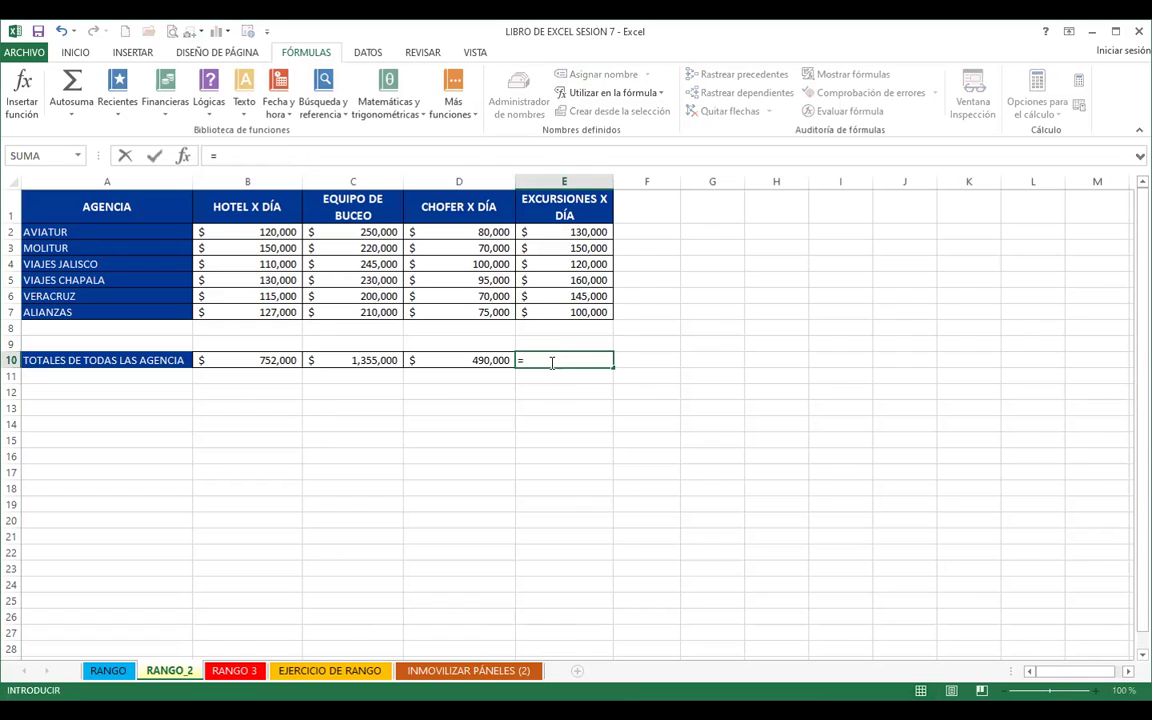
type("SUMA")
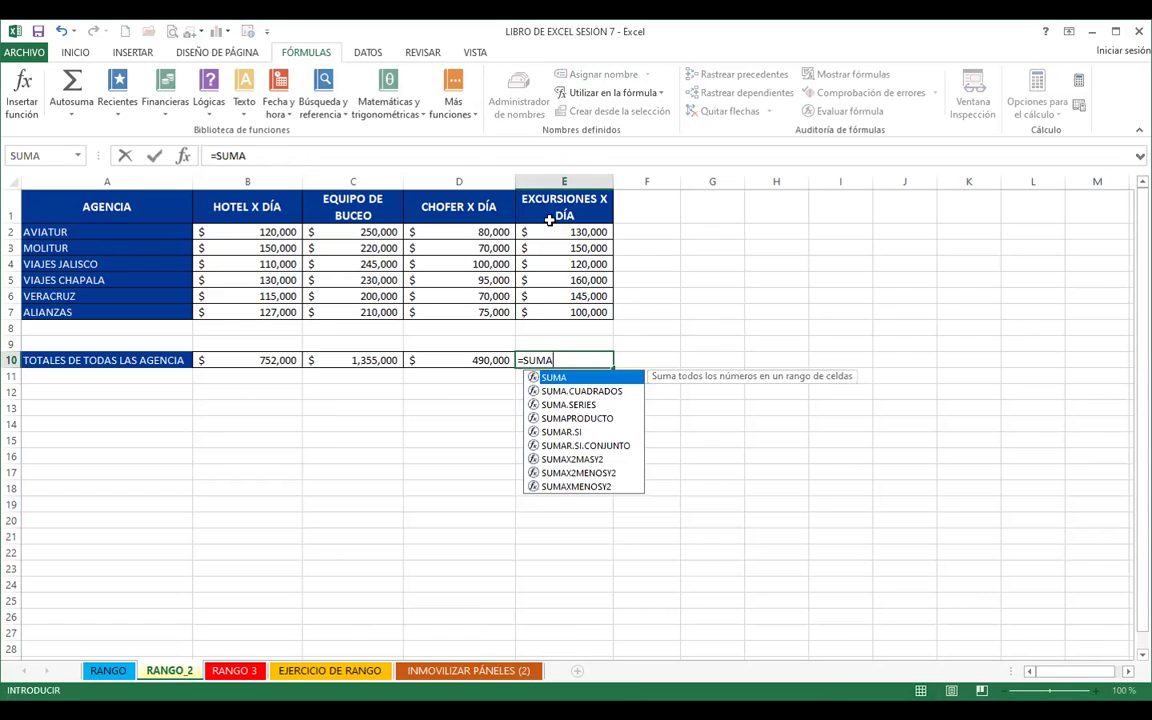
type("(")
left_click_drag(549, 220, 552, 310)
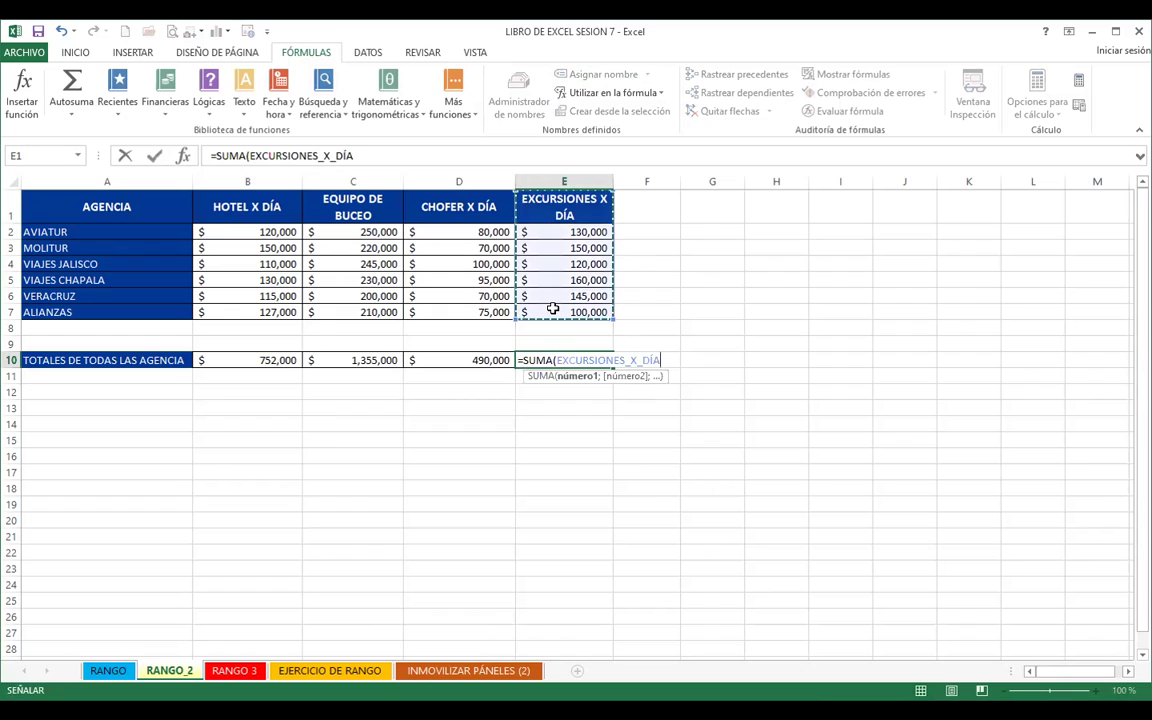
key("Return")
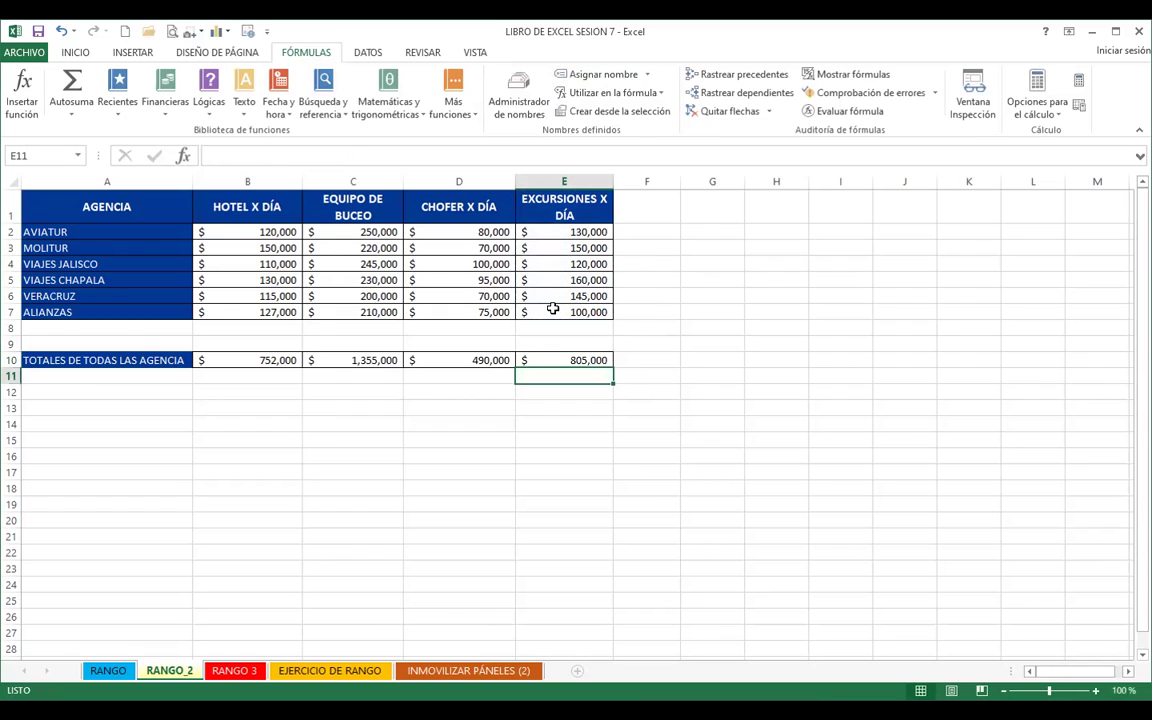
left_click(508, 403)
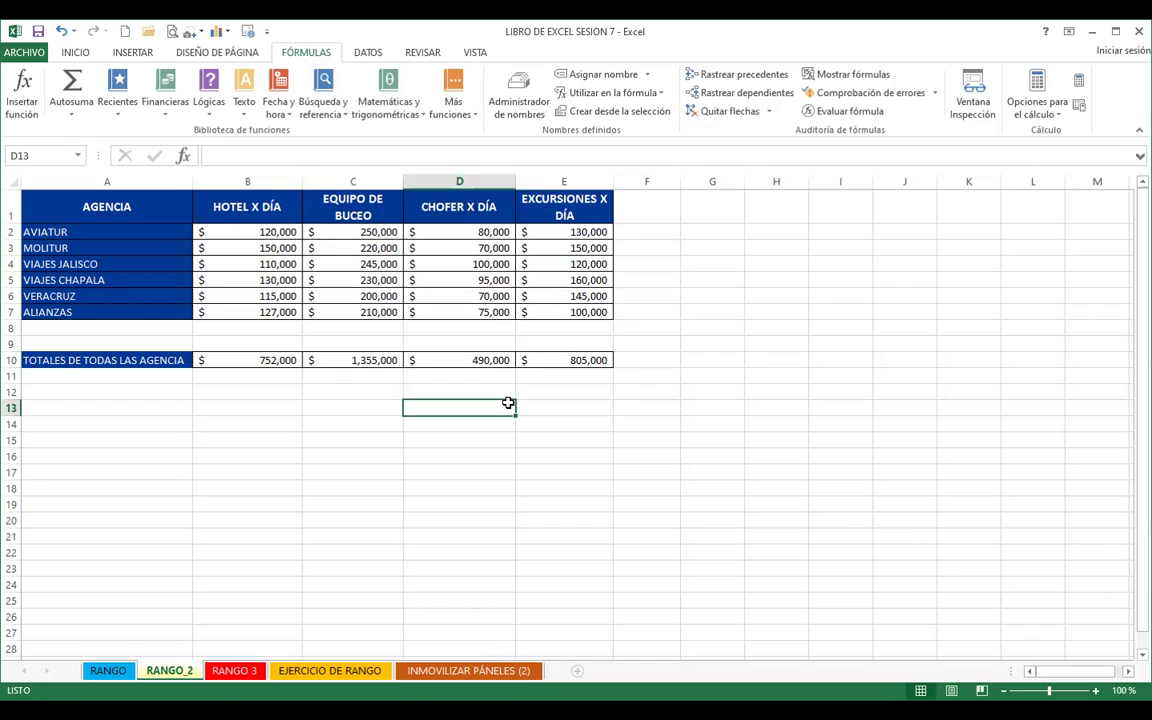
Step: Enter =HOTEL_X_DÍA in D13 and inspect its error result
type("=")
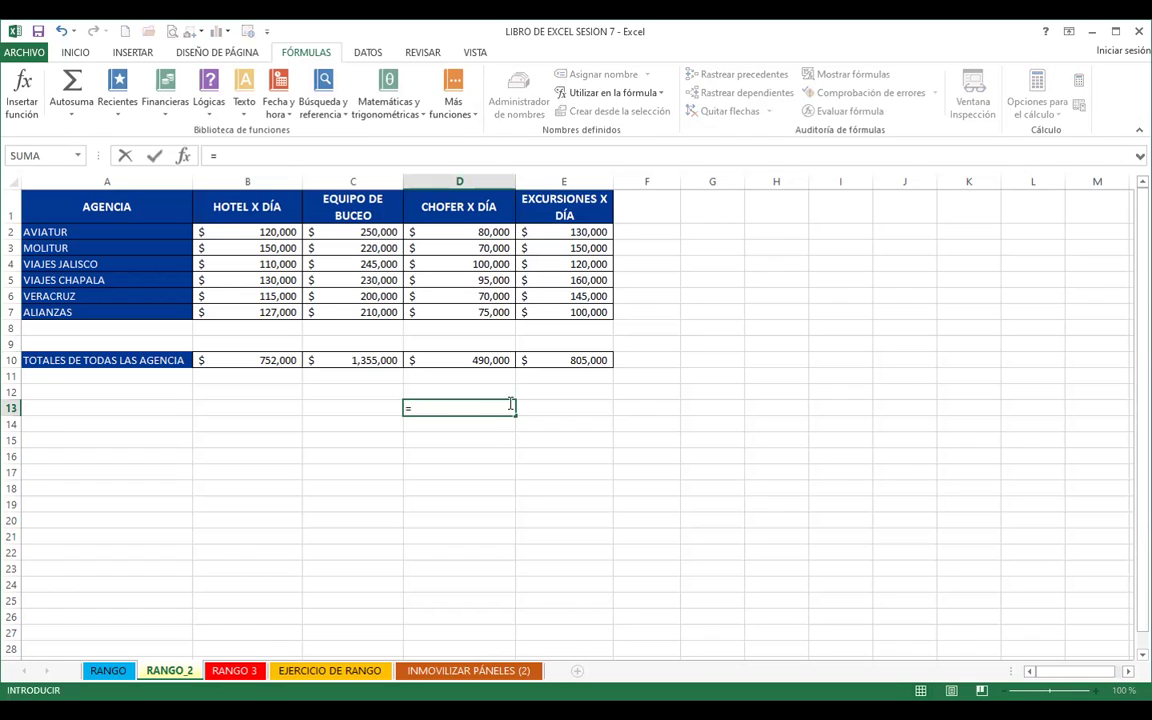
type("HOTE")
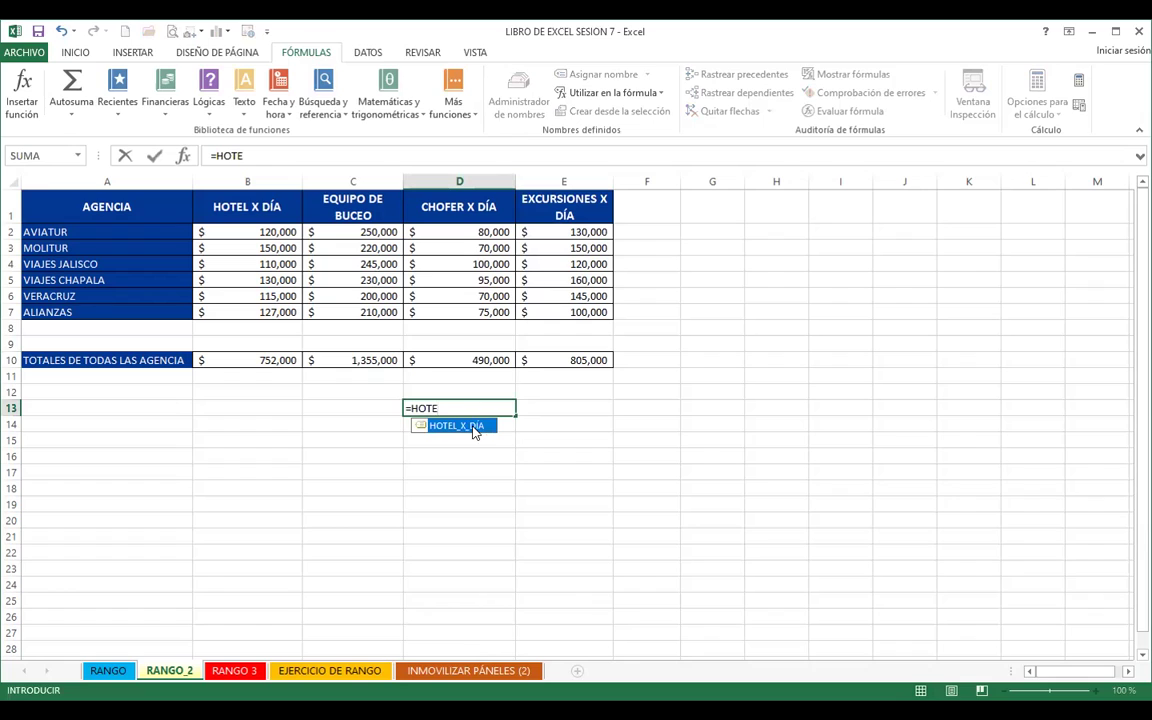
key("Tab")
key("Return")
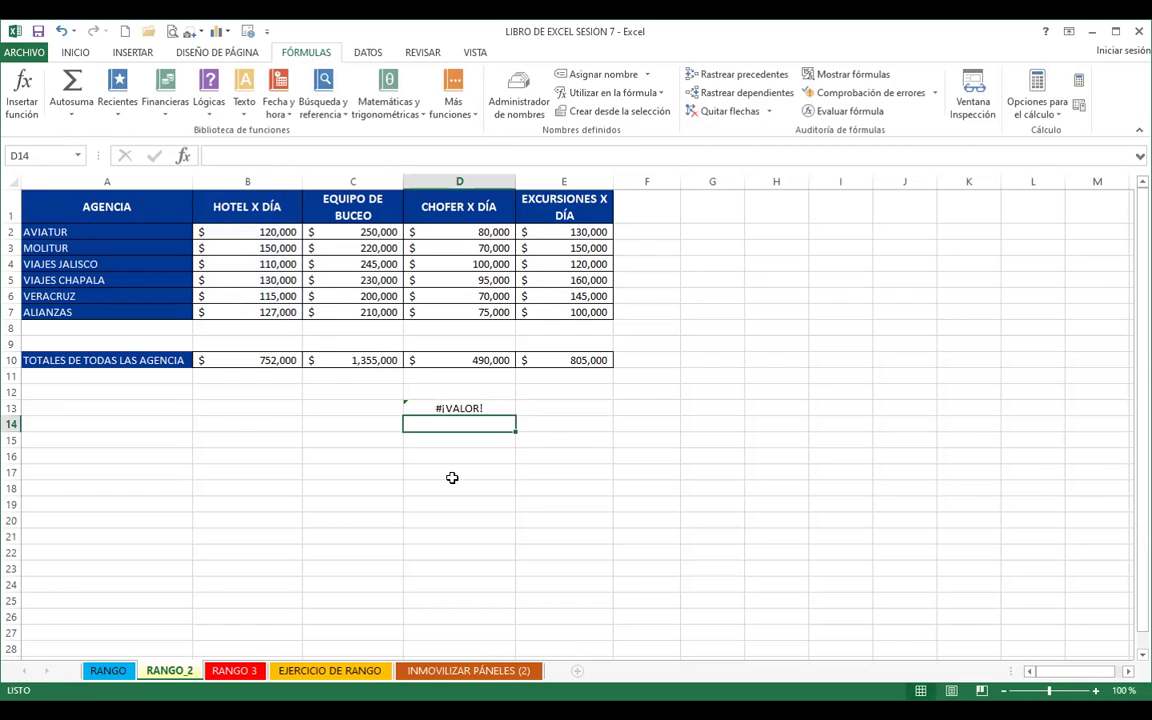
left_click(452, 406)
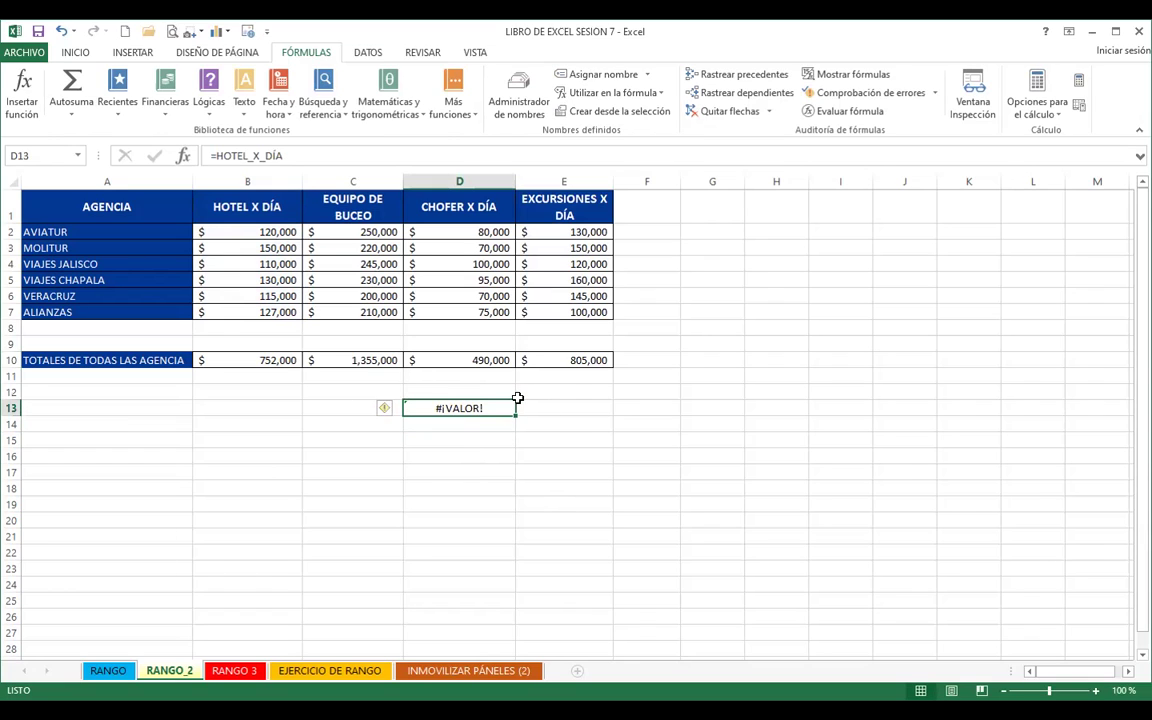
Step: Name cell A2 AVIATUR and enter =AVIATUR in D16
left_click(78, 231)
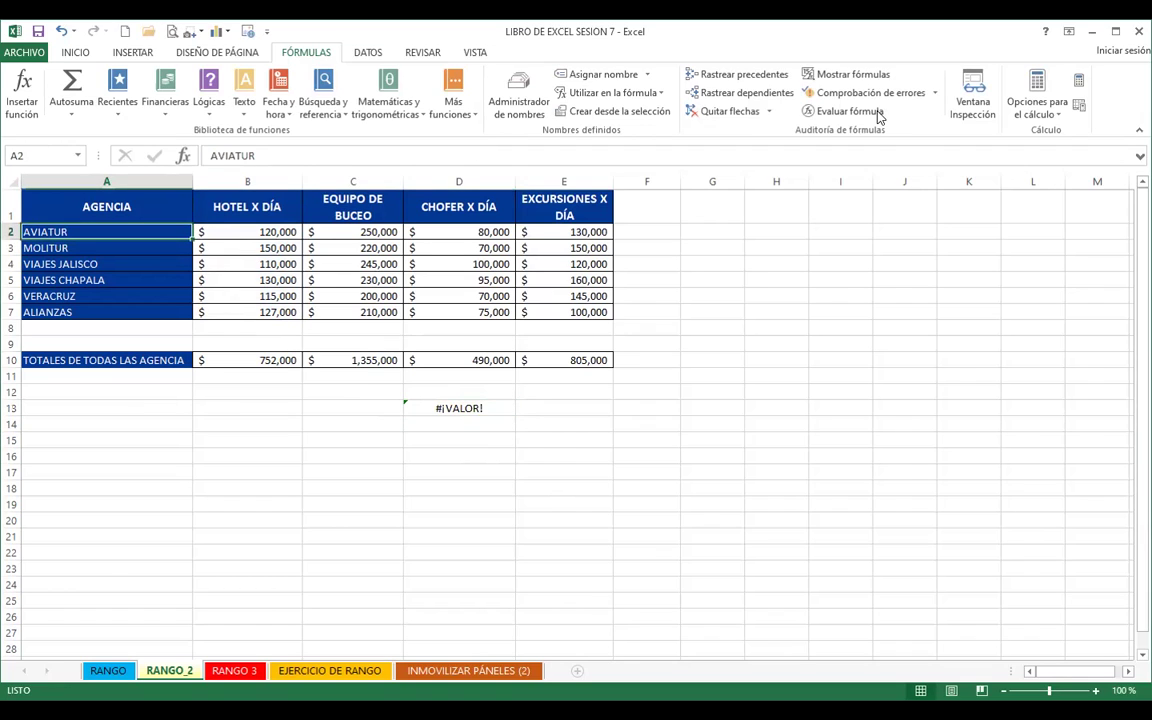
left_click(590, 74)
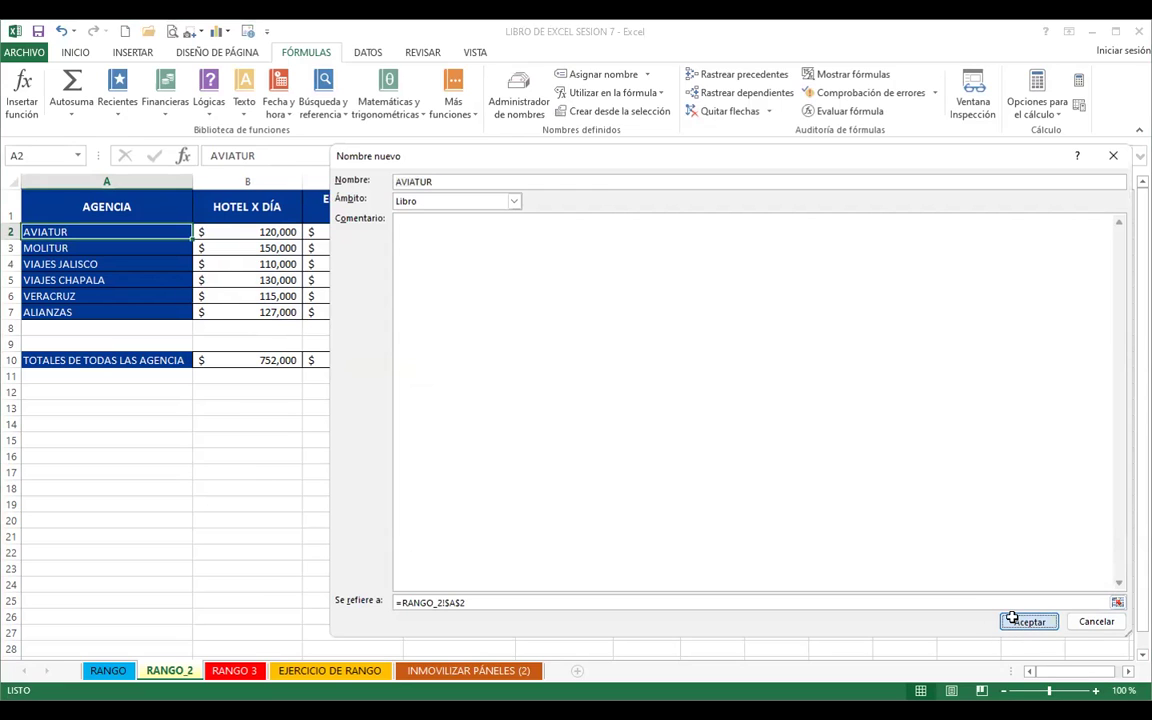
left_click(1028, 621)
left_click(441, 451)
type("=")
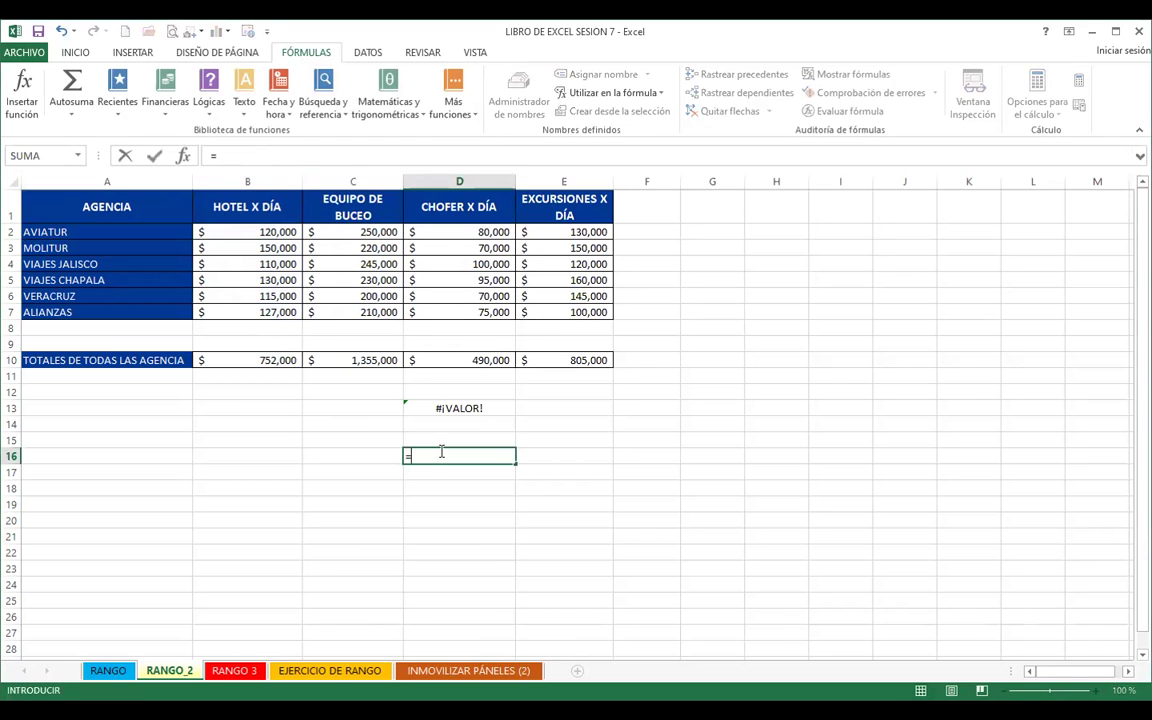
type("AV")
double_click(446, 474)
key("Return")
Step: Delete the erroneous formula from D13 and recheck D16
left_click(455, 407)
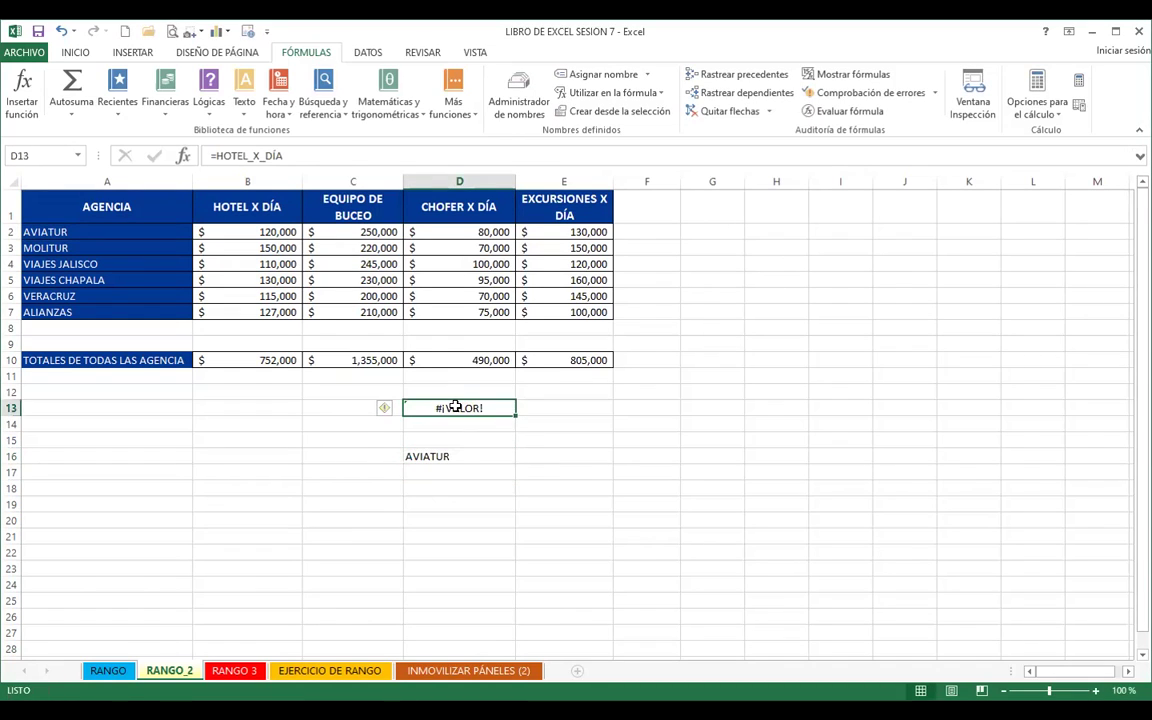
key("Delete")
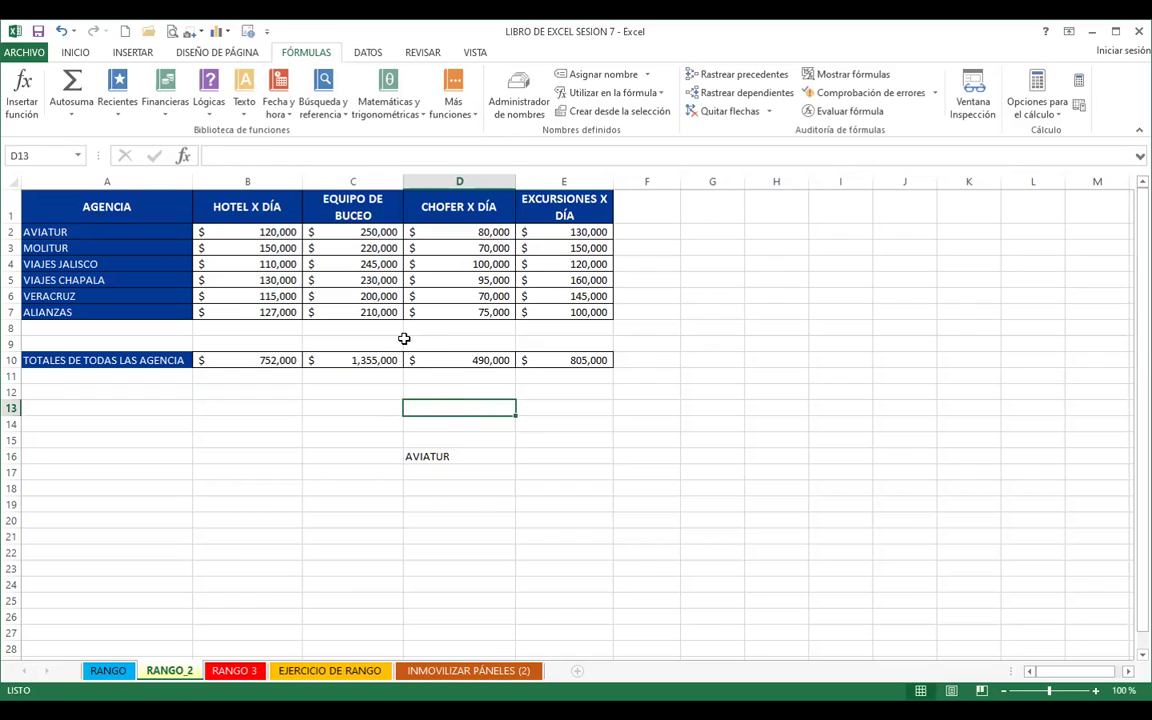
left_click(430, 457)
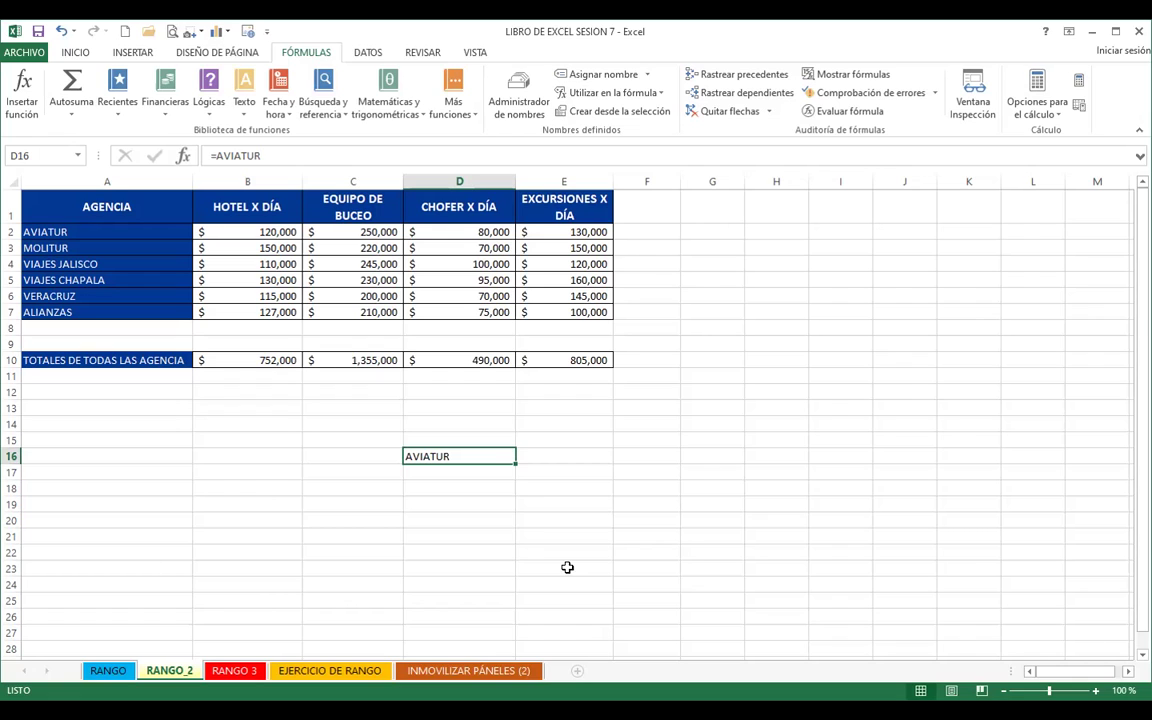
left_click(232, 359)
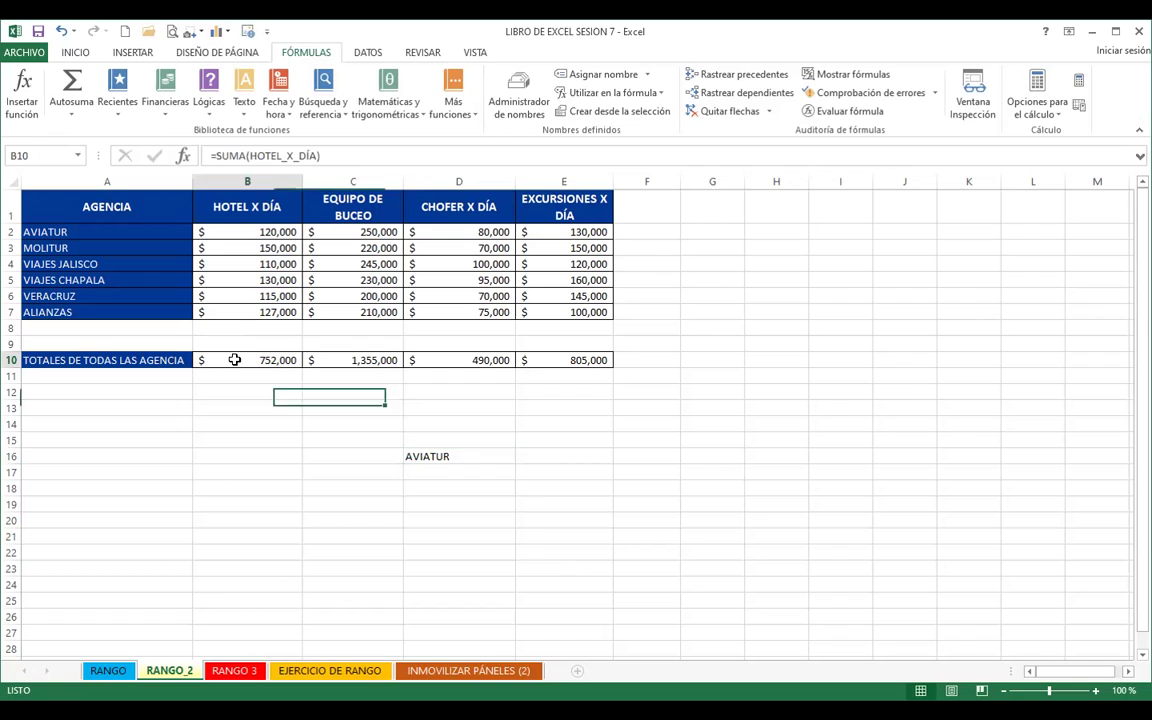
left_click(293, 524)
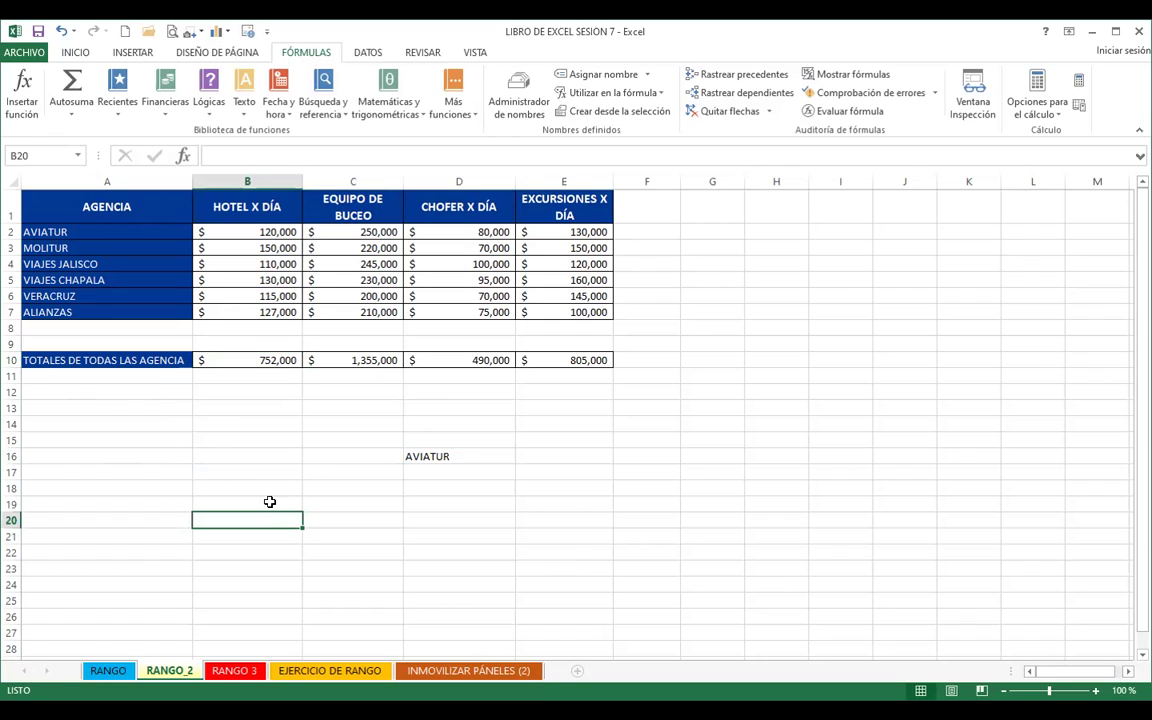
left_click(413, 456)
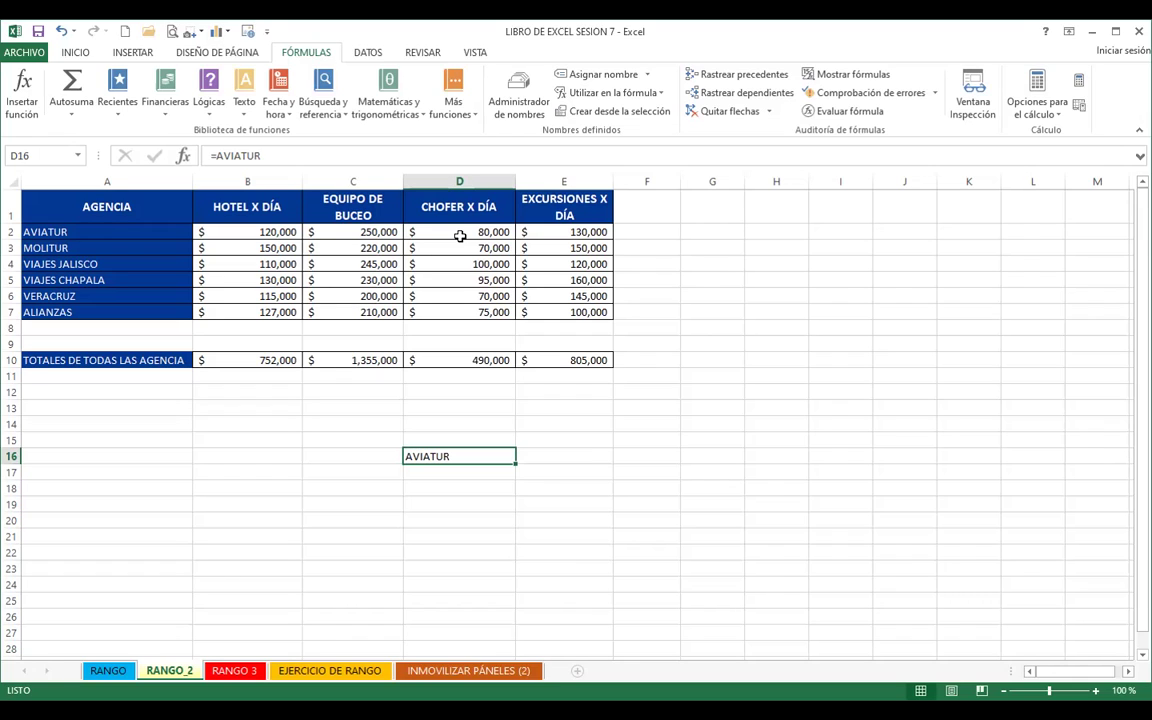
Step: Browse the workbook's sheets and select the hotel total cell C3 on RANGO 3
left_click(329, 670)
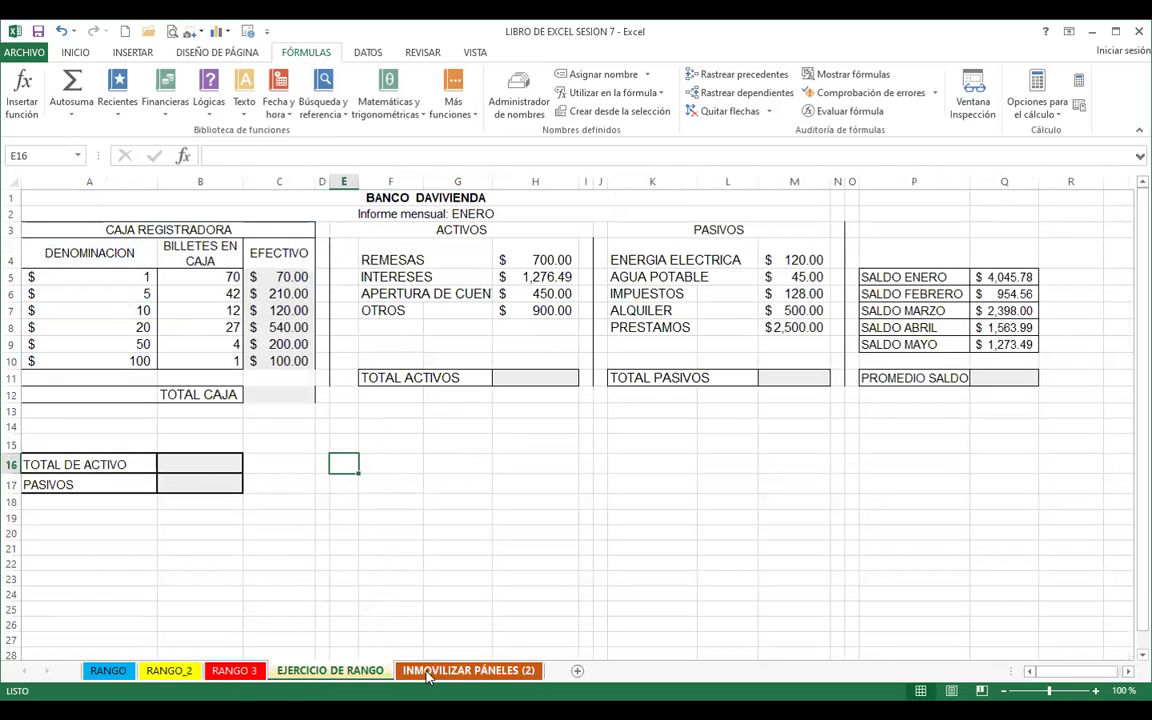
left_click(428, 672)
left_click(230, 670)
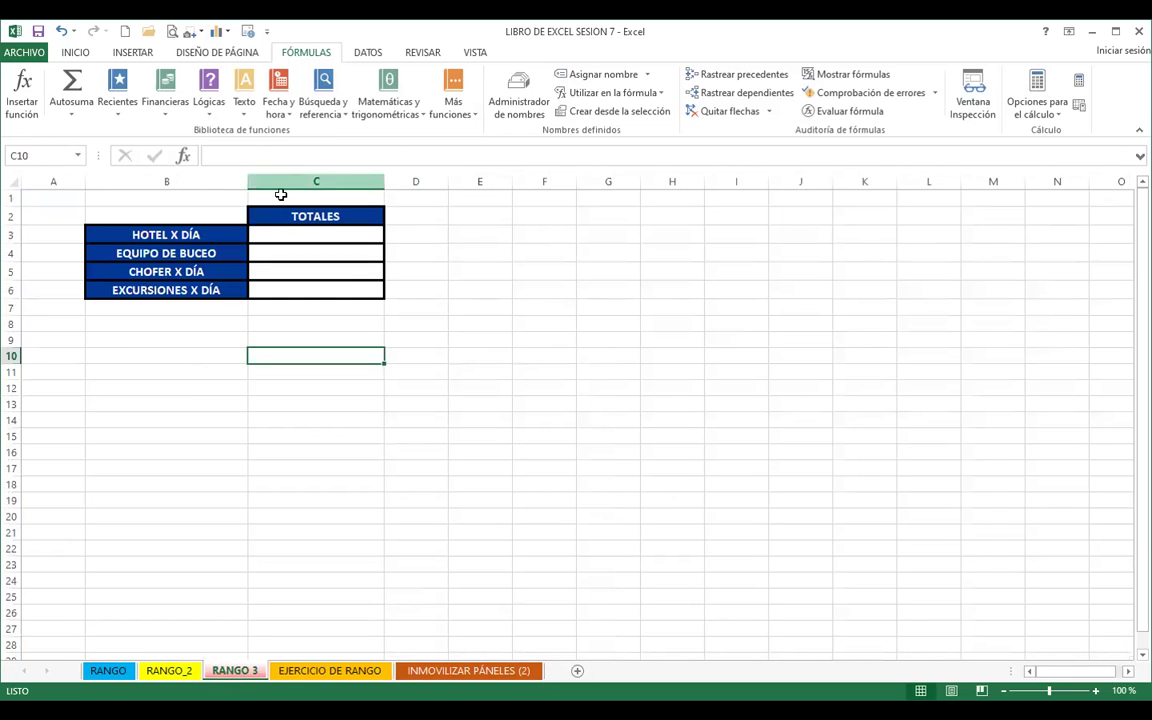
left_click(166, 670)
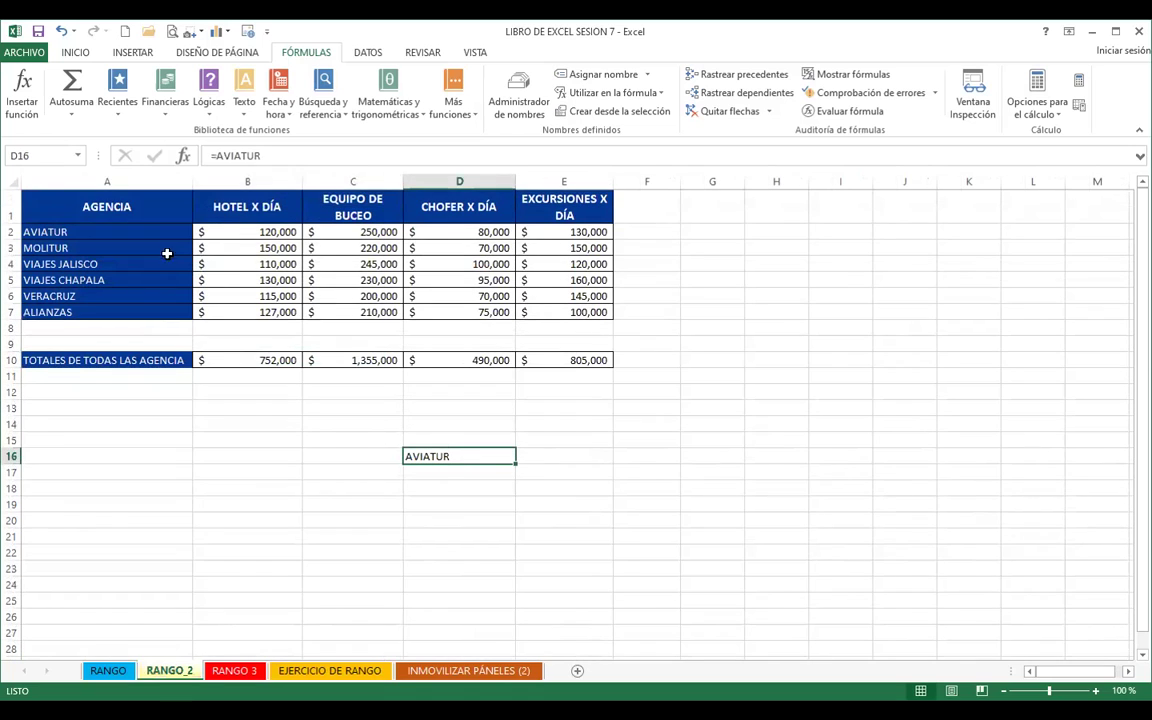
left_click(240, 676)
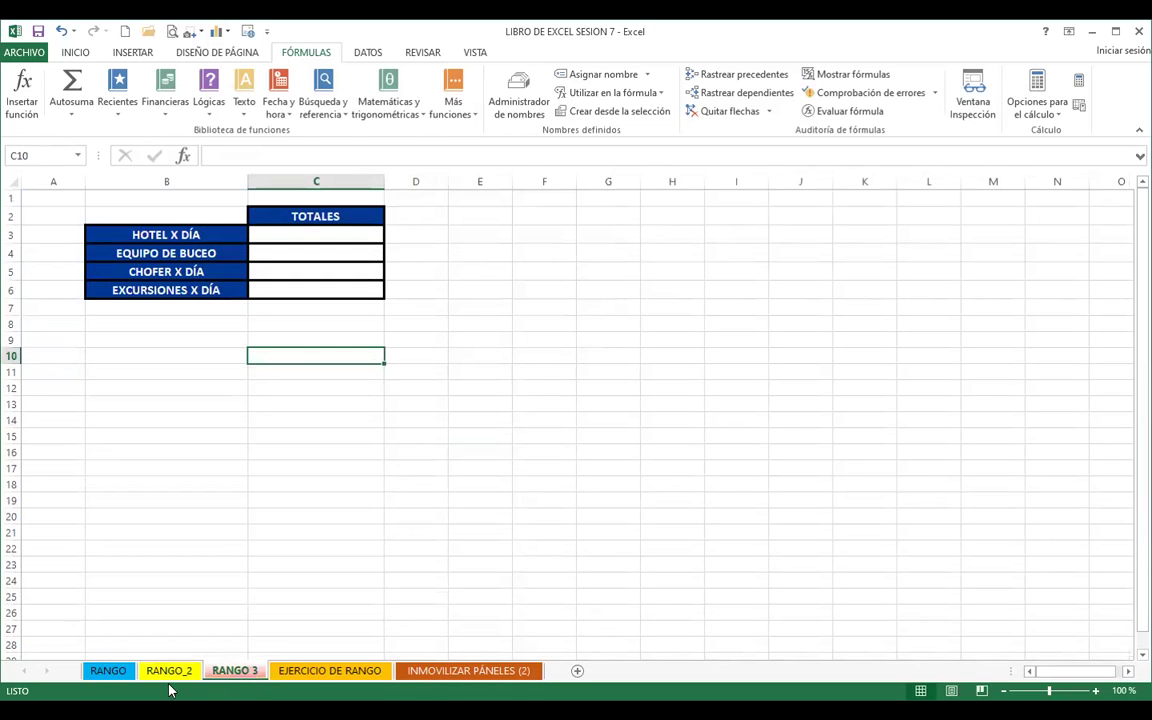
left_click(168, 675)
left_click(234, 672)
left_click(307, 236)
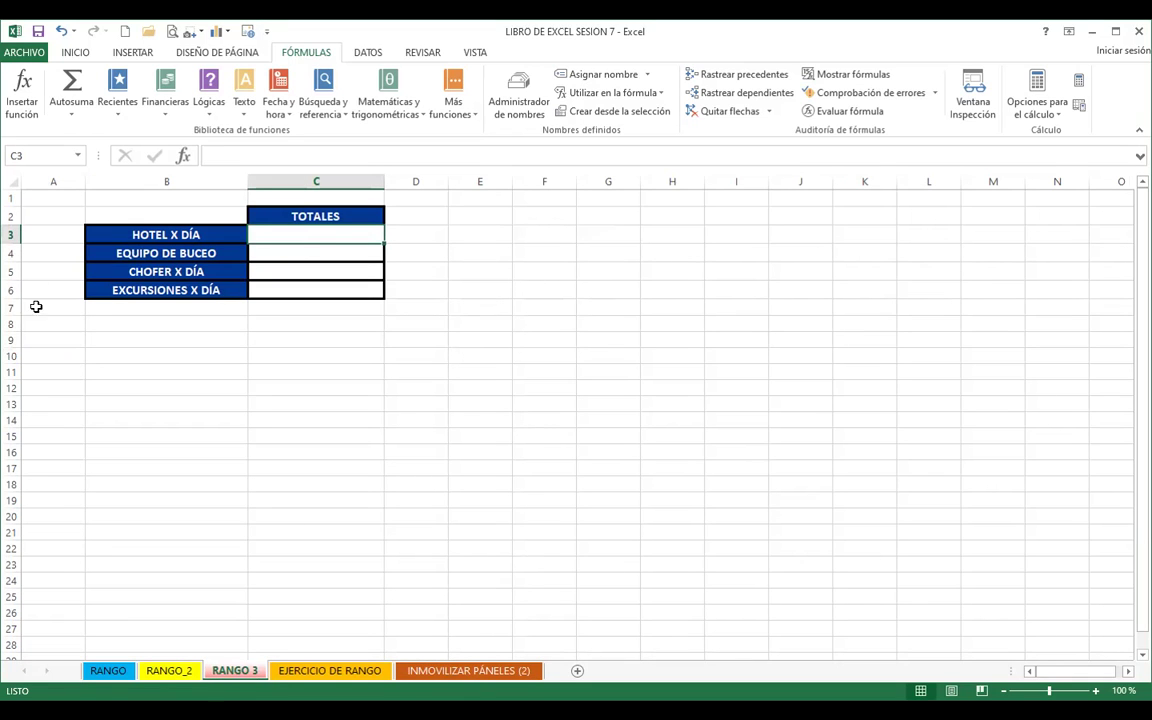
Step: On RANGO_2, inspect the totals row formulas in B10, C10 and D10
left_click(168, 671)
left_click(252, 360)
left_click(373, 375)
left_click(470, 360)
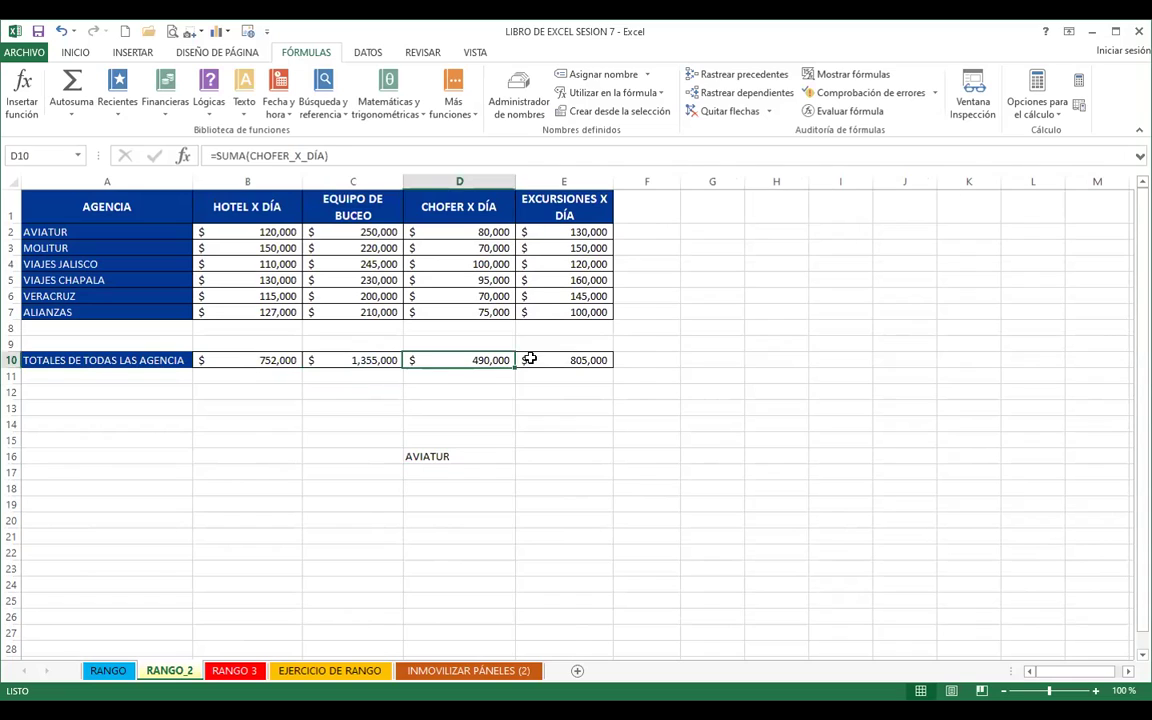
left_click(222, 361)
left_click(345, 360)
left_click(452, 359)
Step: Compare RANGO 3's TOTALES cells C4 to C6 with RANGO_2, ending on RANGO_2
left_click(232, 670)
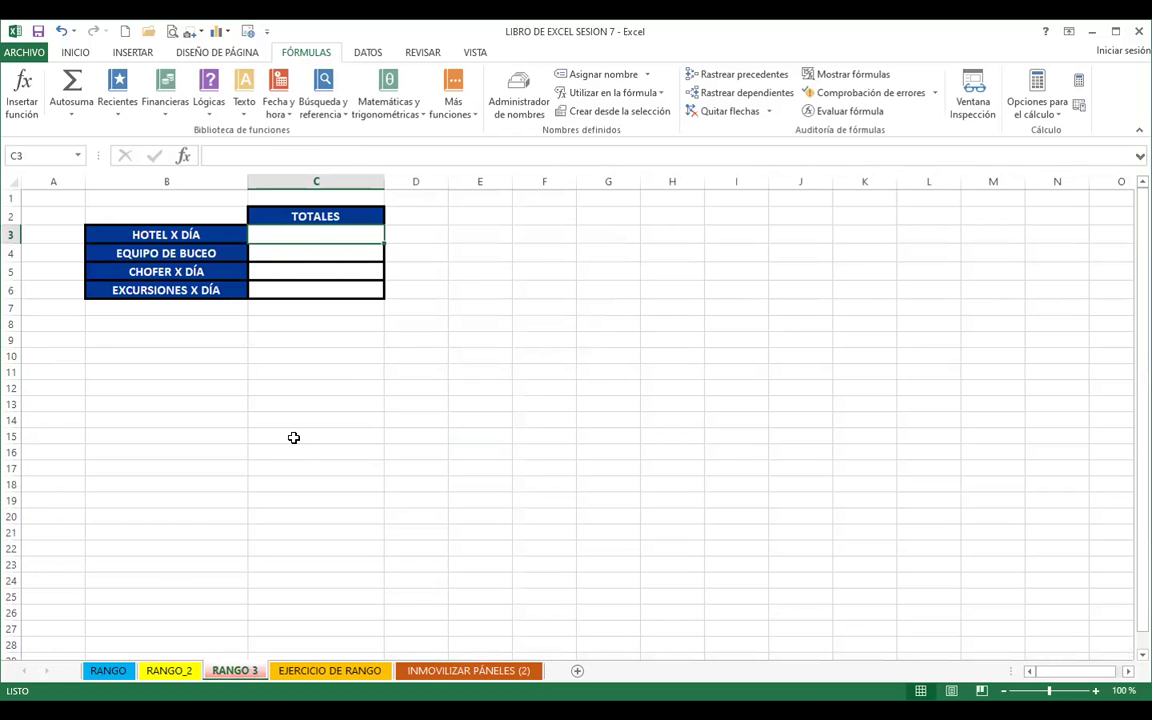
left_click(162, 670)
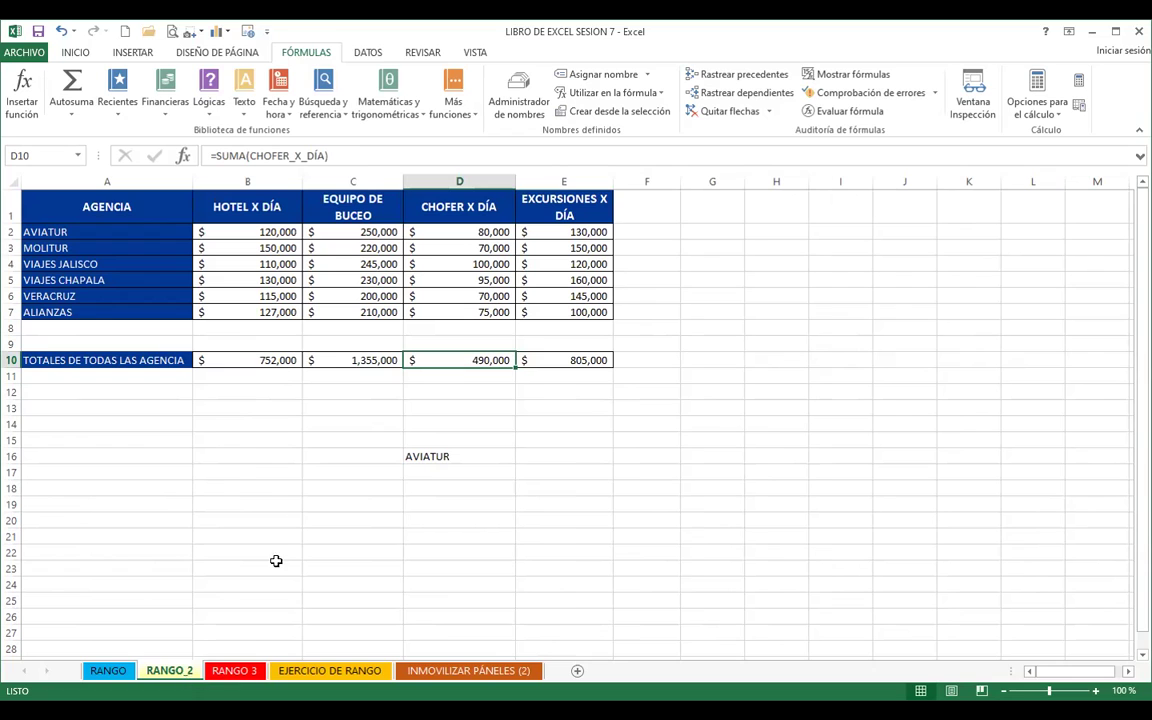
left_click(241, 672)
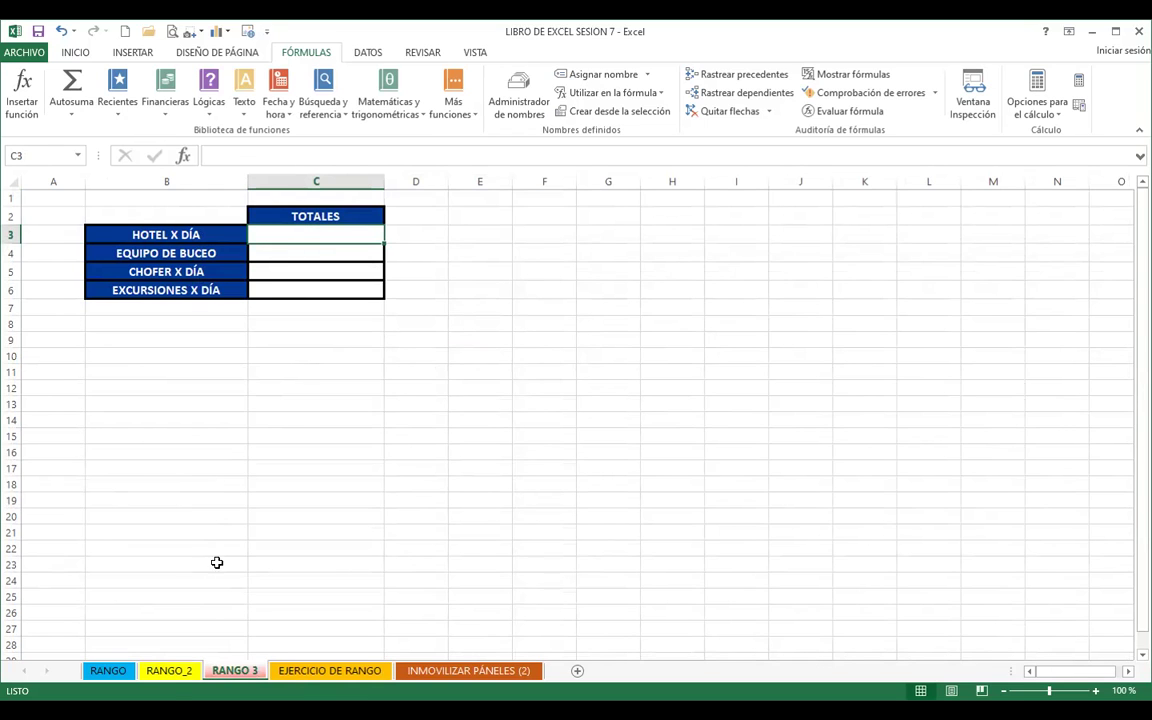
left_click(169, 671)
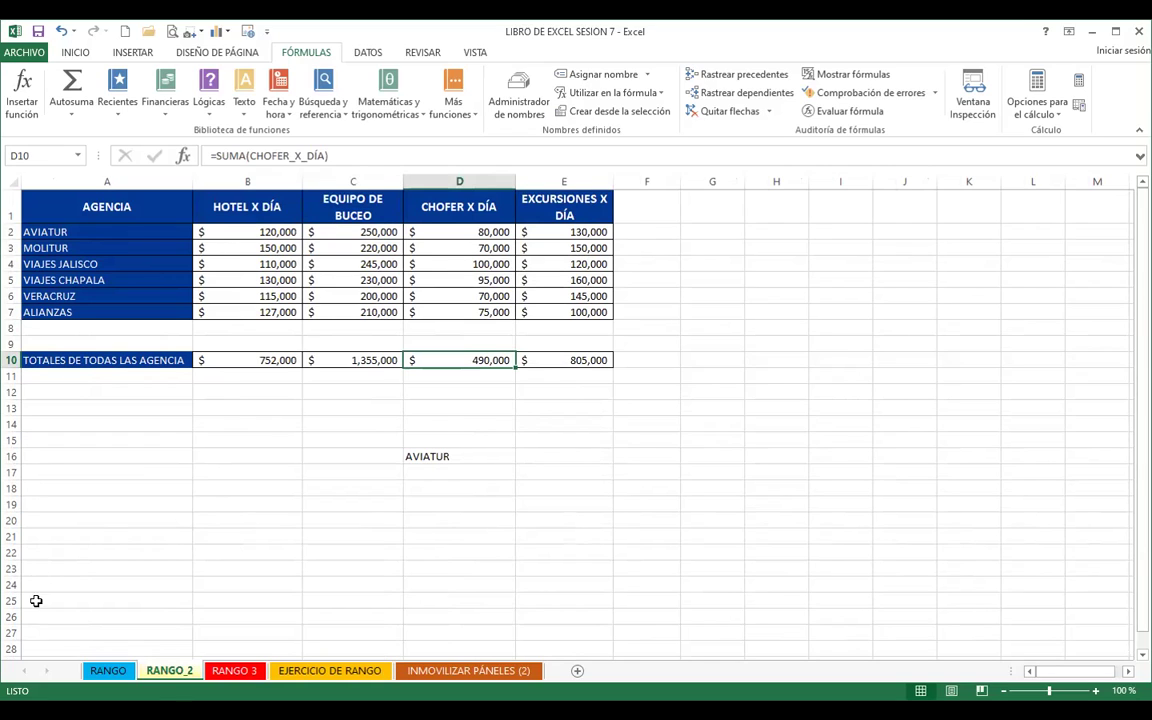
left_click(232, 670)
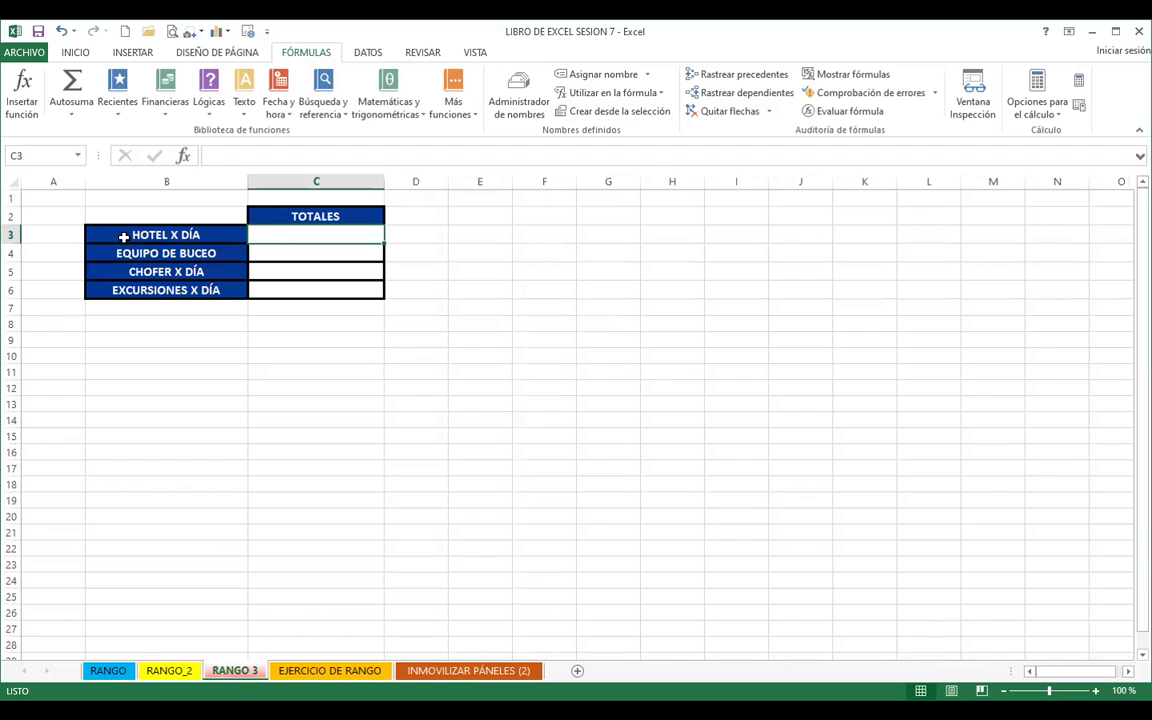
left_click(281, 258)
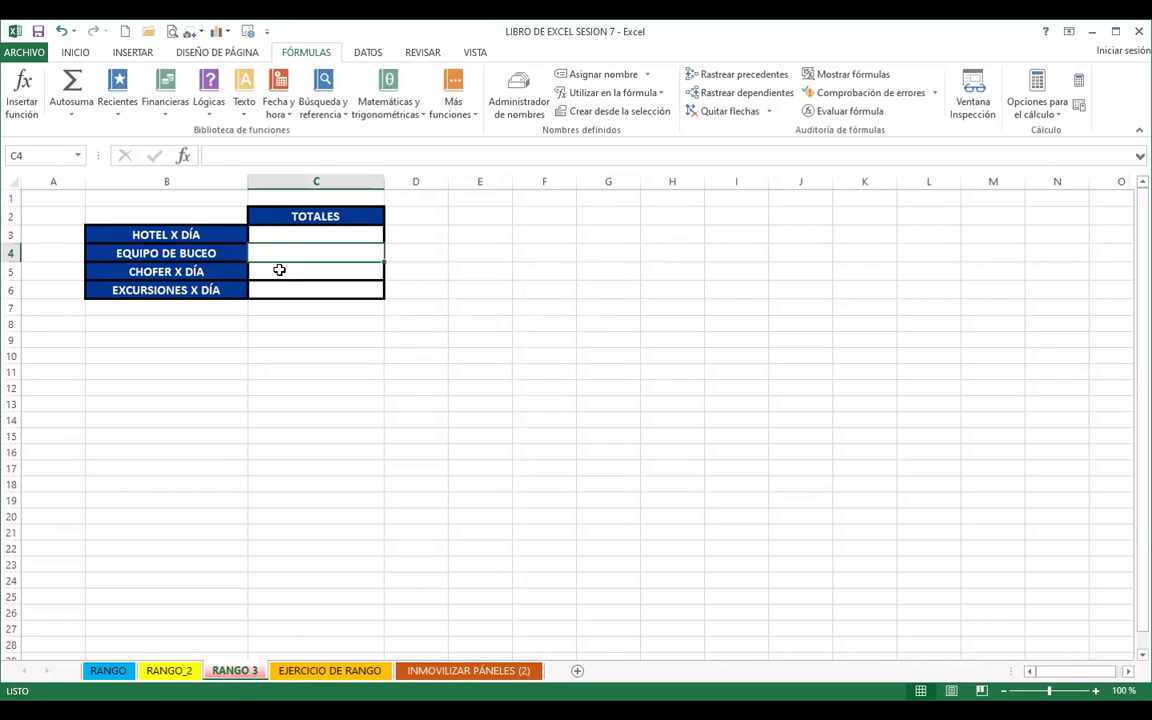
left_click(262, 273)
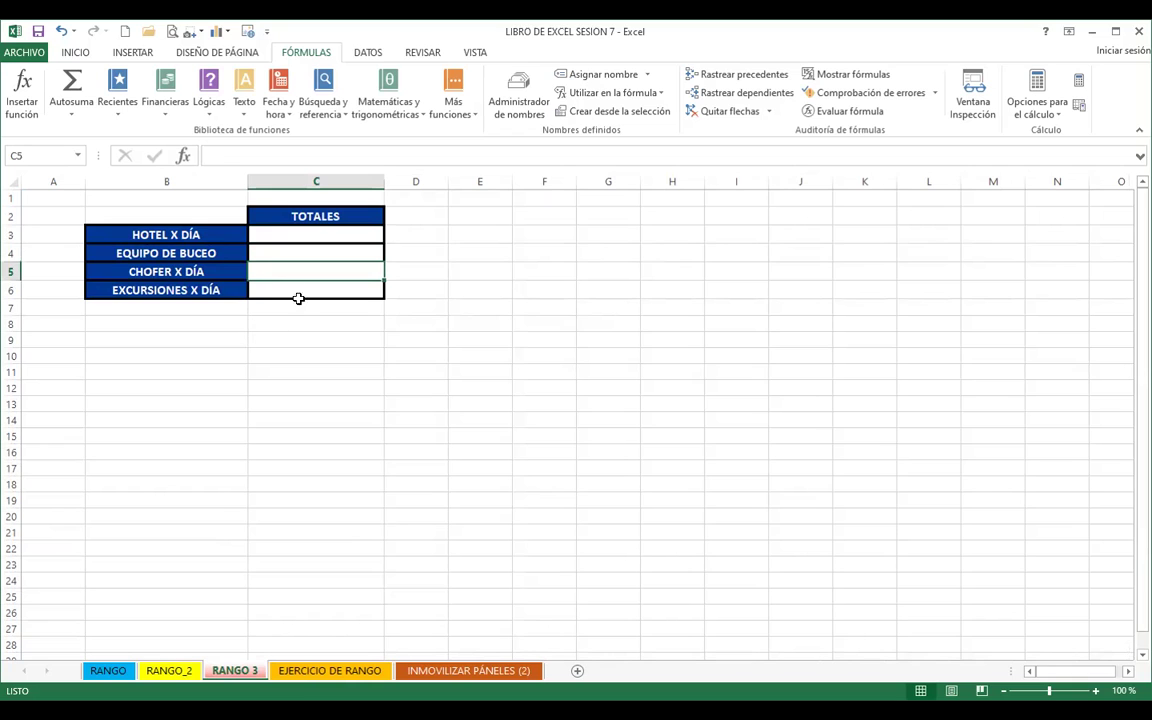
left_click(298, 290)
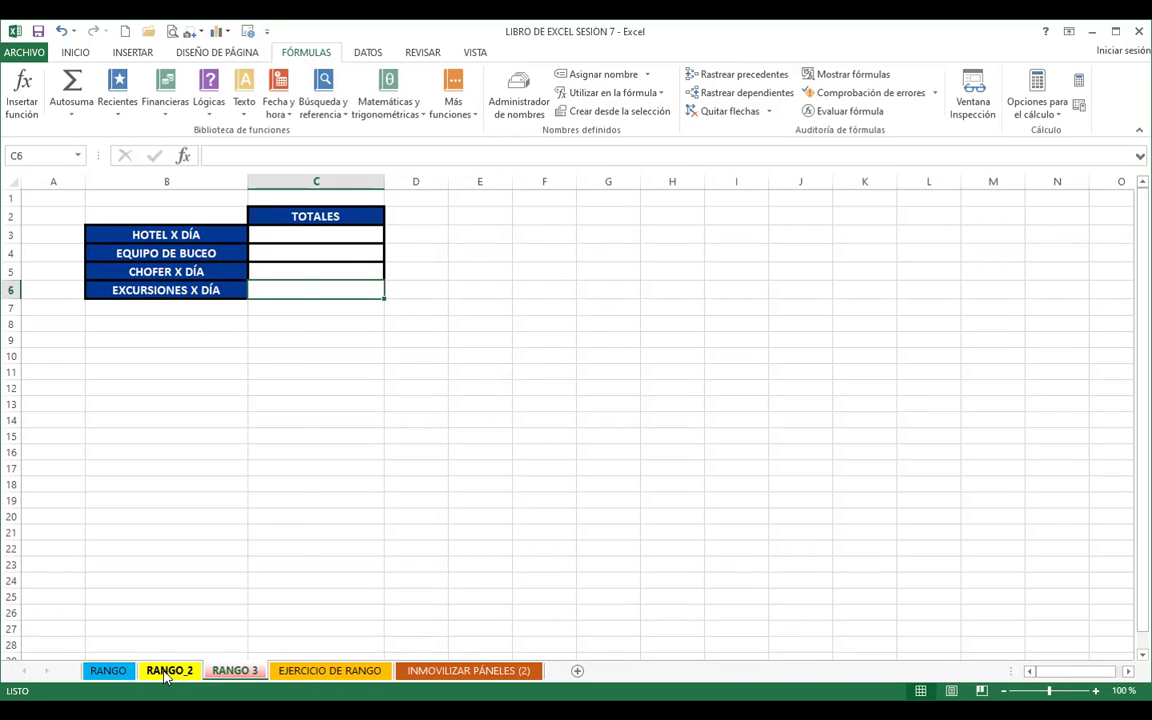
left_click(169, 670)
left_click(187, 466)
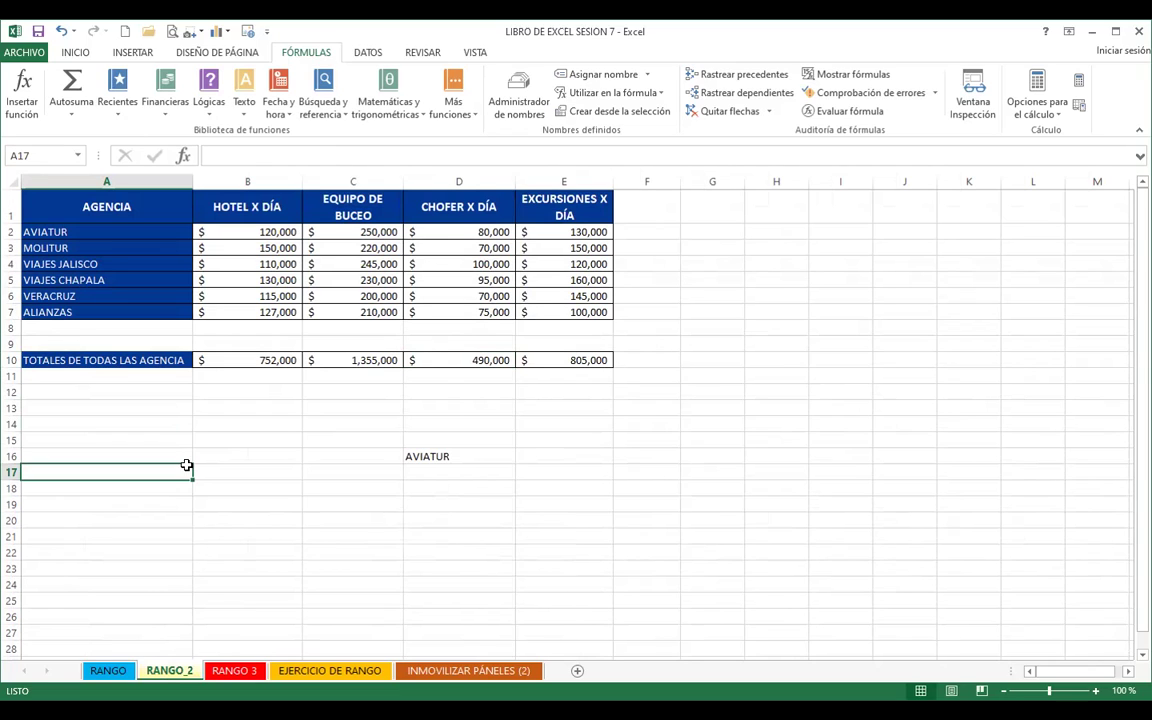
Step: Name B10 HOTEL and C10 EQUIPO via the Name Box
left_click(240, 670)
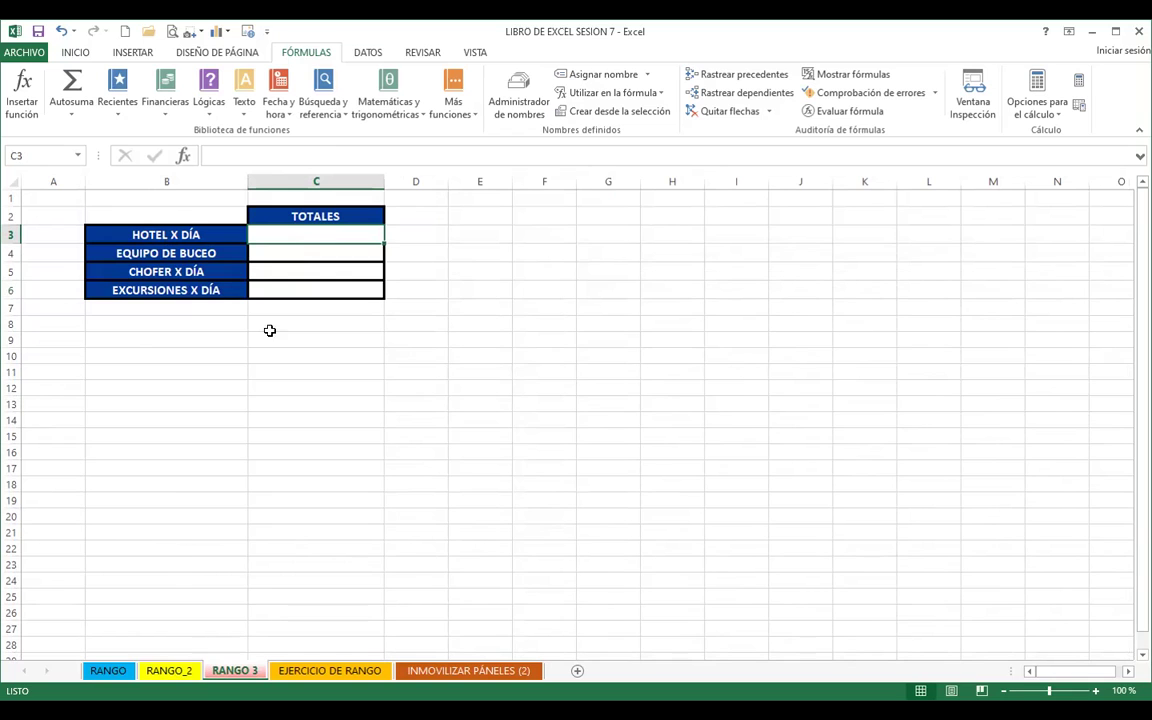
left_click(166, 672)
left_click(228, 346)
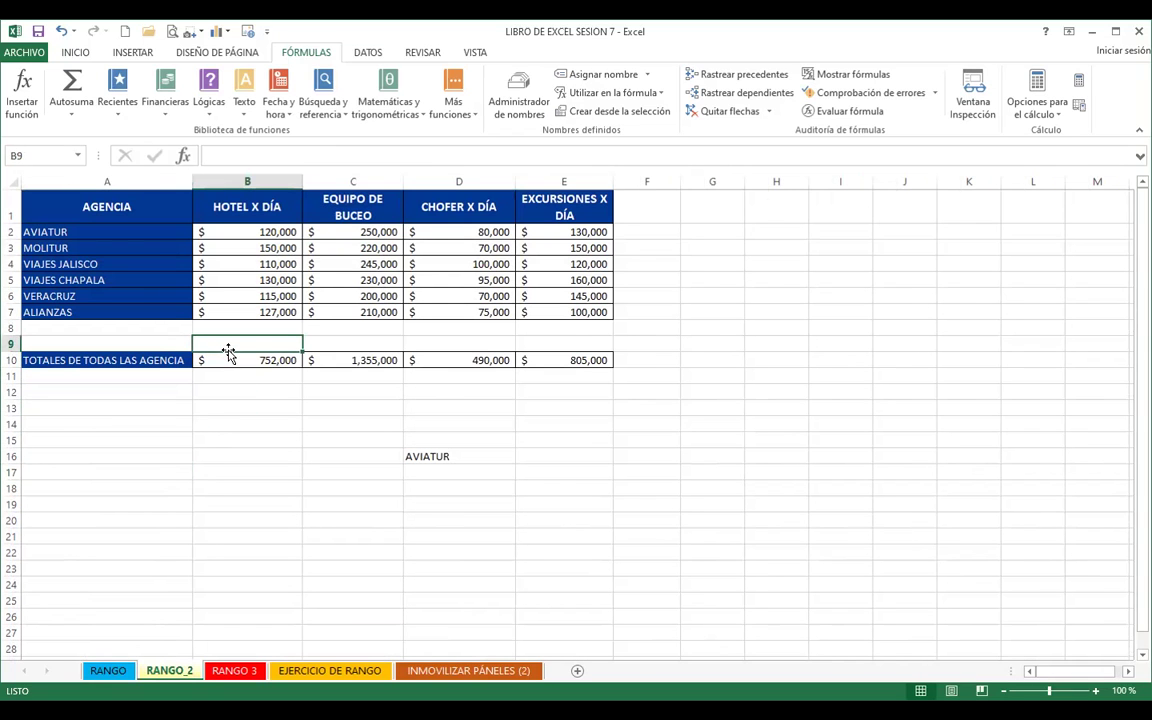
left_click(224, 360)
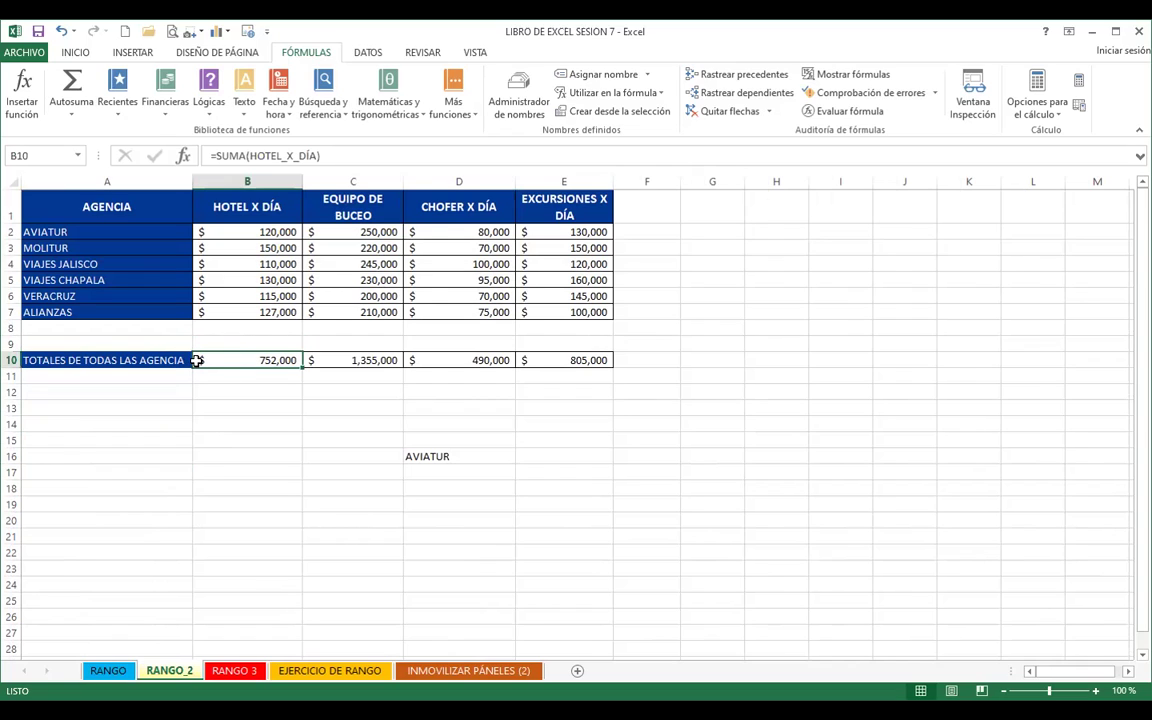
left_click(41, 151)
type("HOTEL")
left_click(362, 358)
left_click(43, 157)
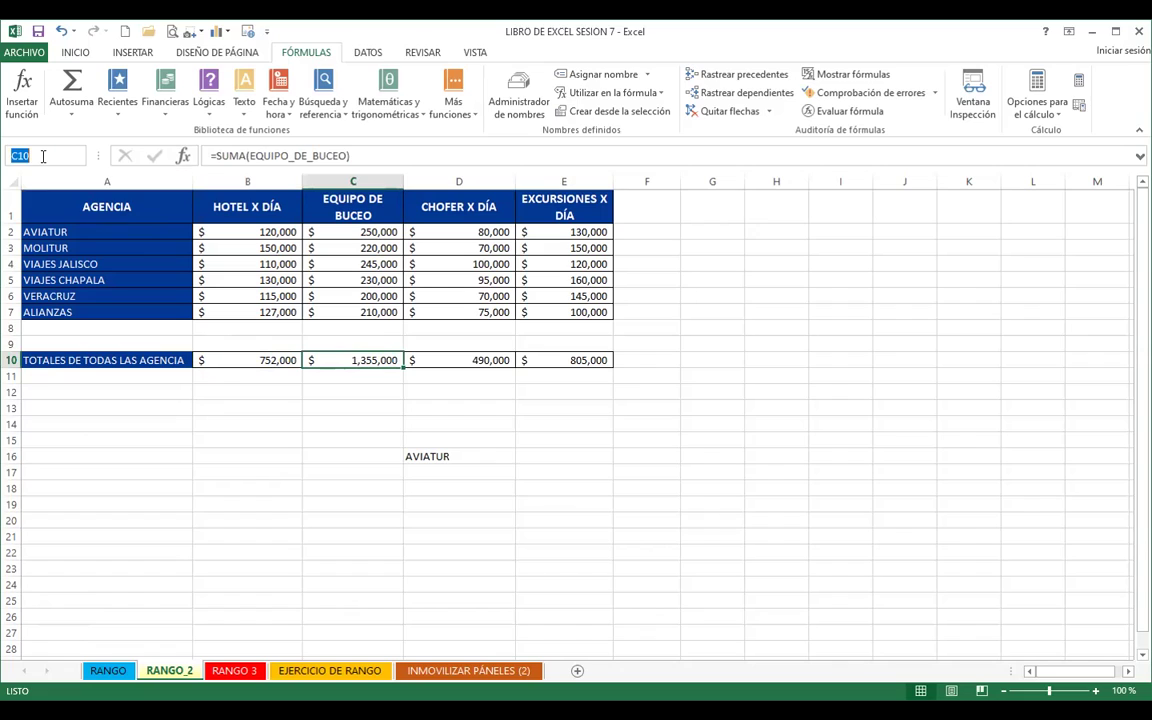
type("WQUIPO")
key("BackSpace")
Step: Name D10 CHOFER and E10 DIA via the Name Box
key("BackSpace")
key("BackSpace")
key("BackSpace")
type("EQUIPO")
left_click(406, 354)
left_click(35, 160)
type("CHOFEWR")
key("BackSpace")
key("BackSpace")
type("R")
key("Return")
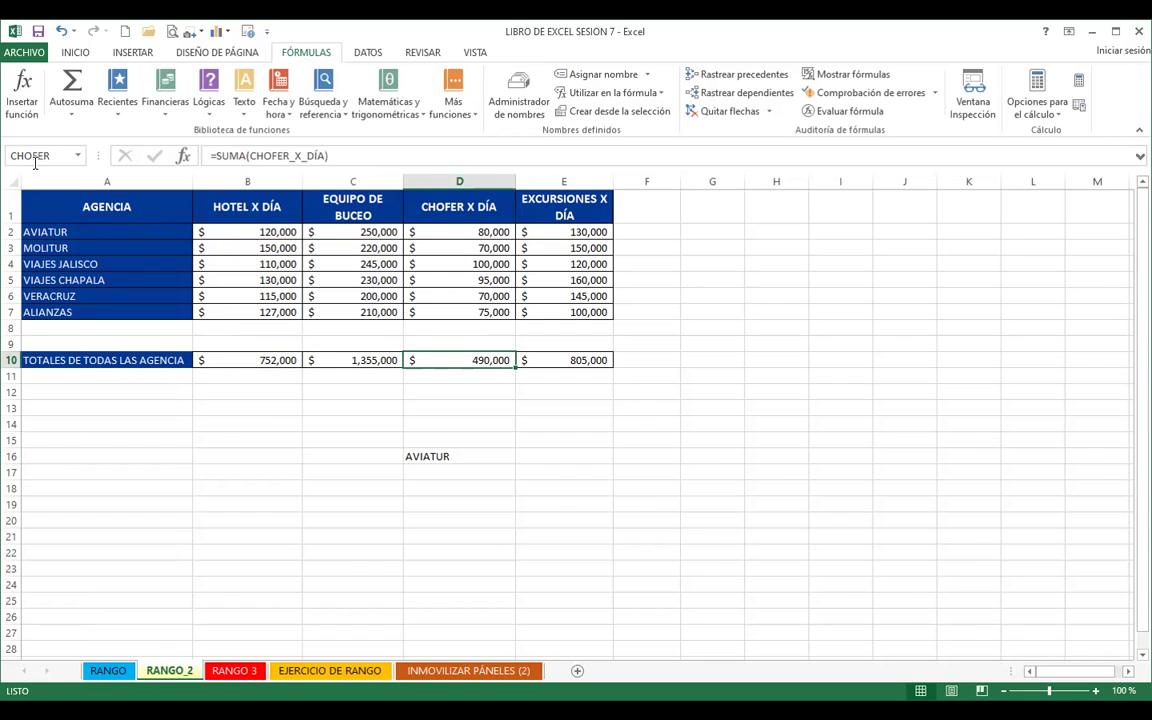
left_click(574, 365)
left_click(47, 157)
type("DIA")
key("Return")
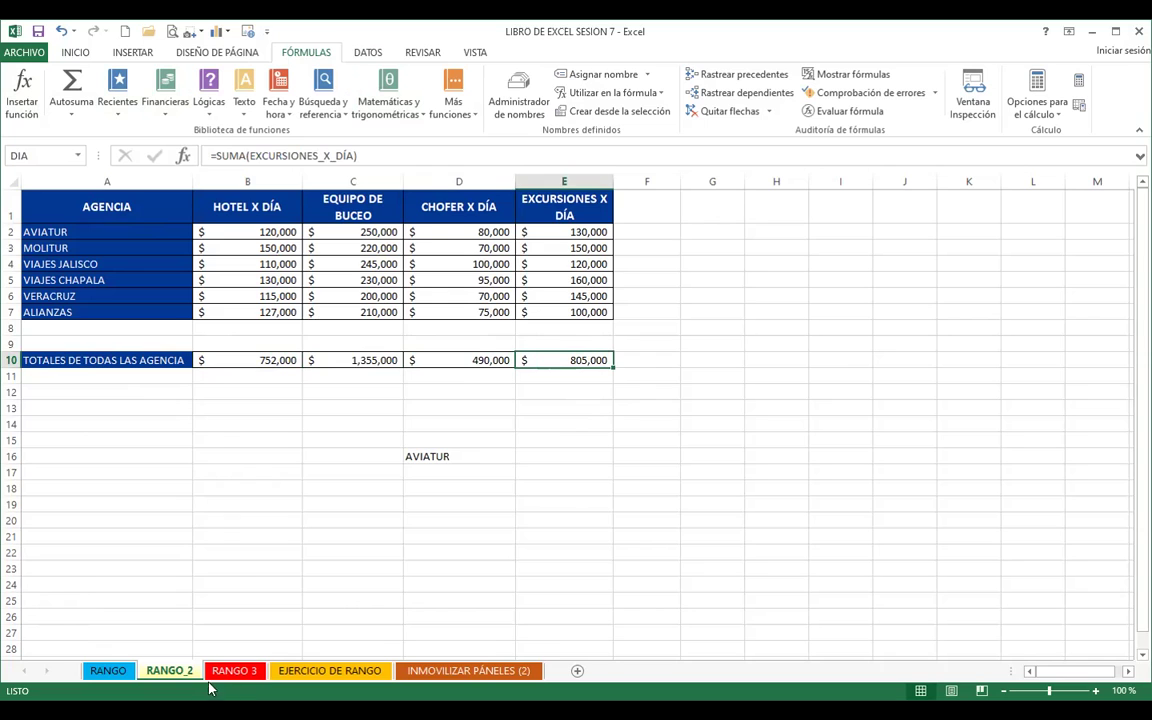
Step: On RANGO 3, enter =HOTEL in C3 to show 752,000
left_click(234, 670)
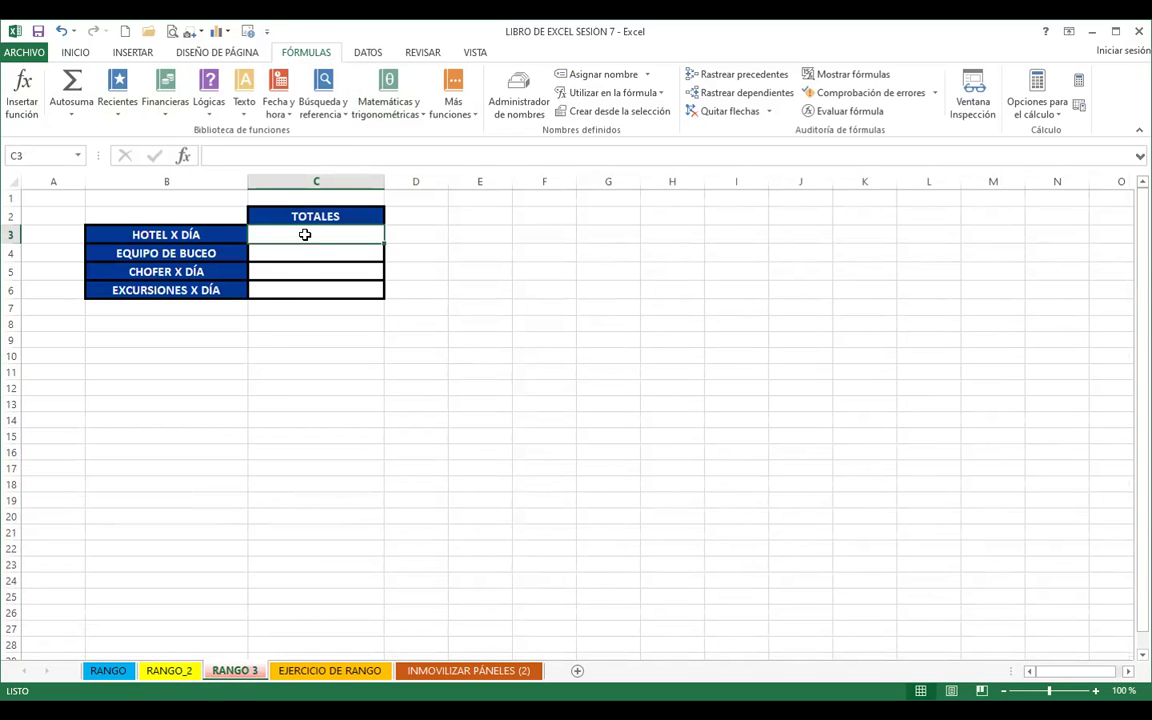
type("HOTE")
key("BackSpace")
key("BackSpace")
key("BackSpace")
key("BackSpace")
type("=")
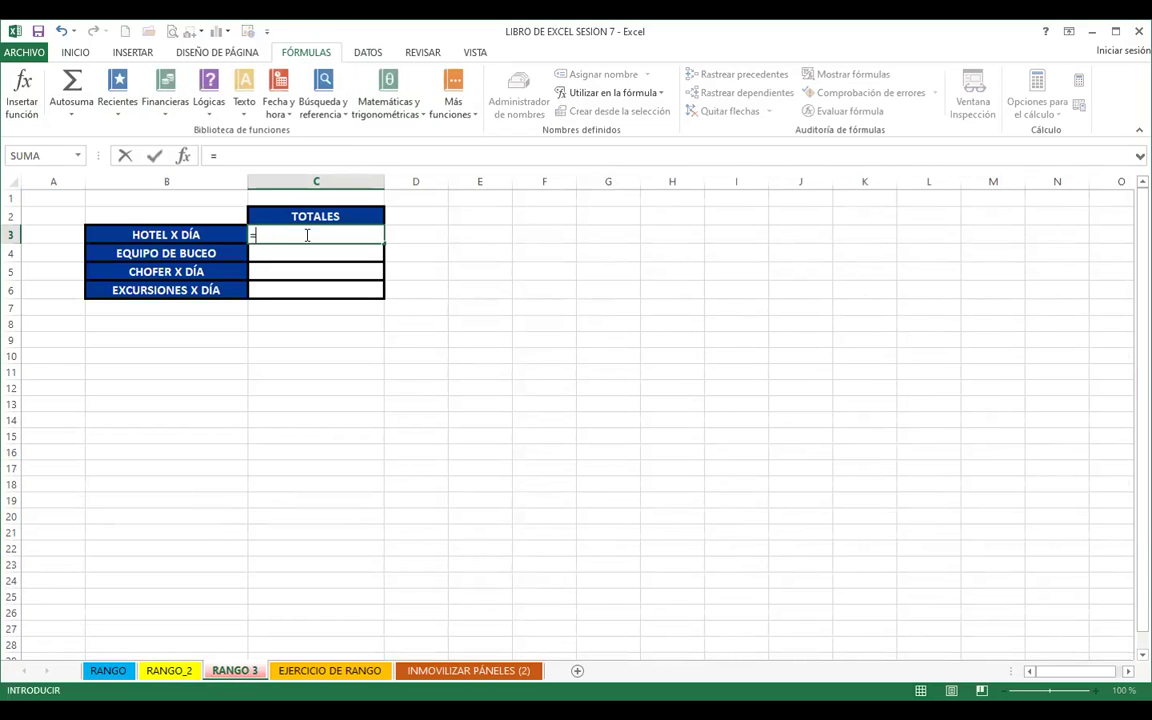
type("HOTE")
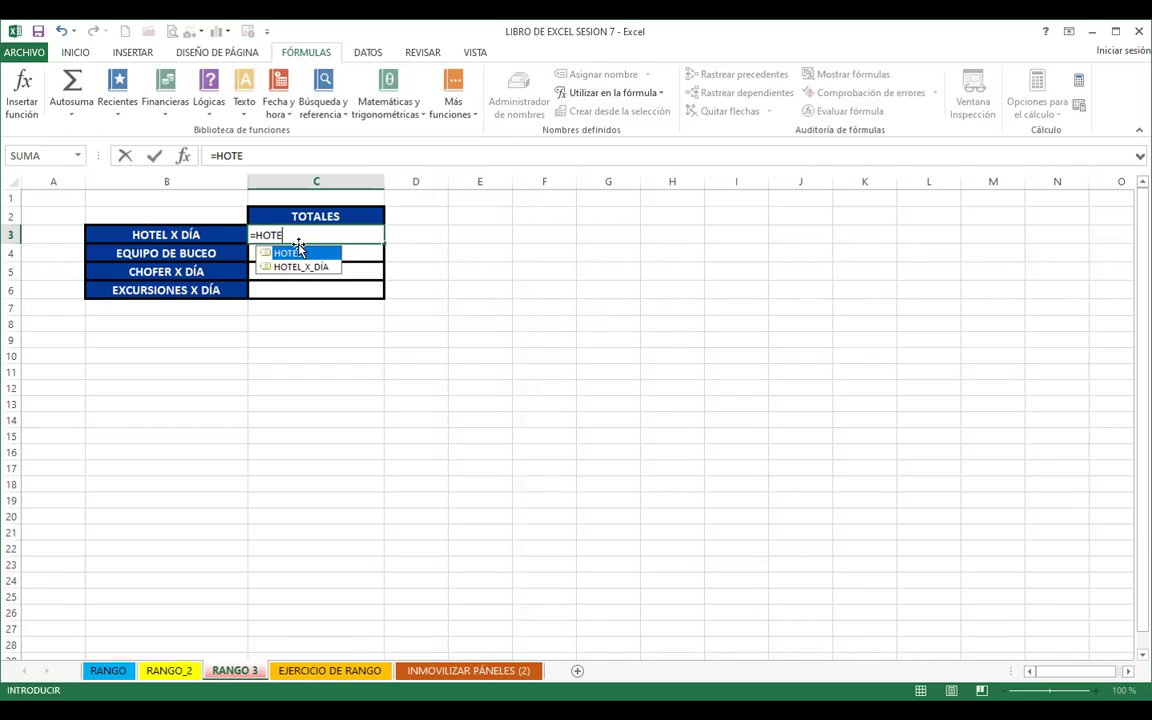
key("ctrl+Return")
key("Delete")
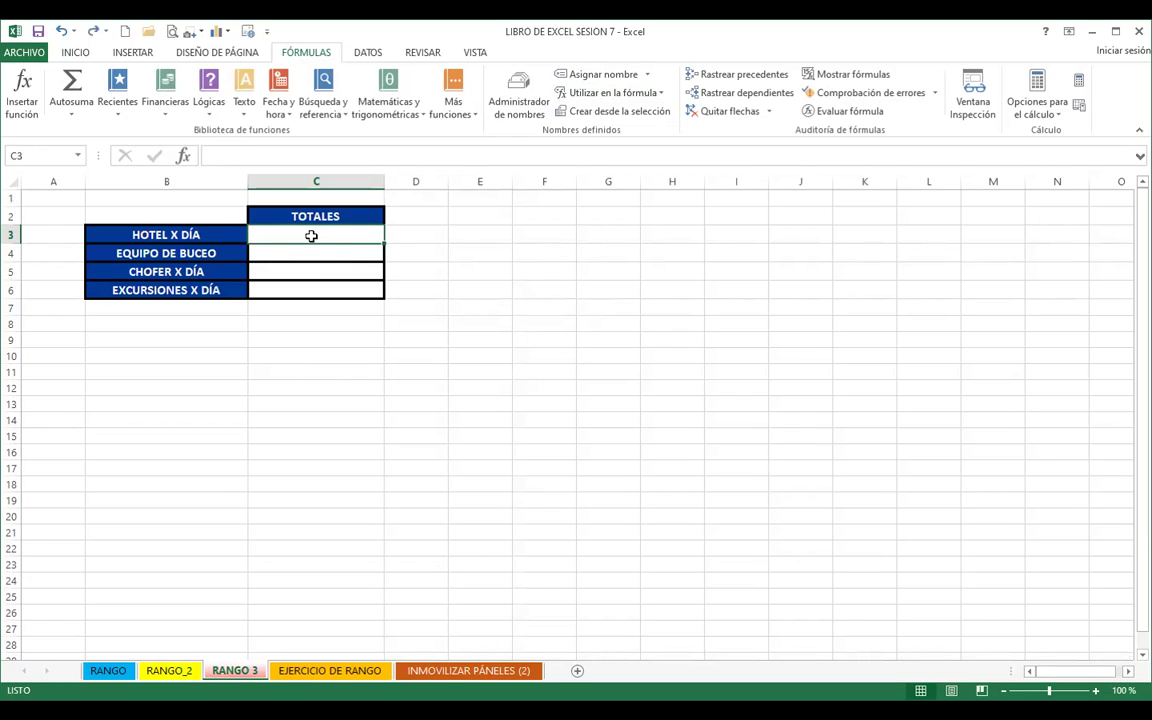
type("=")
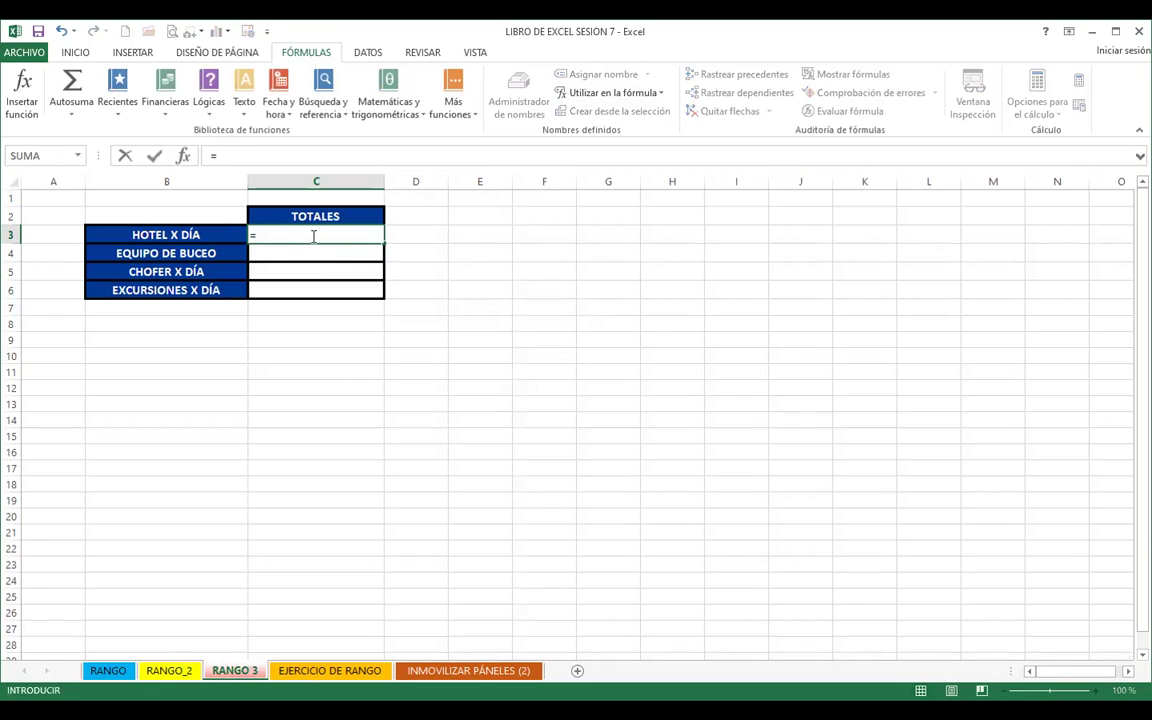
type("HOT")
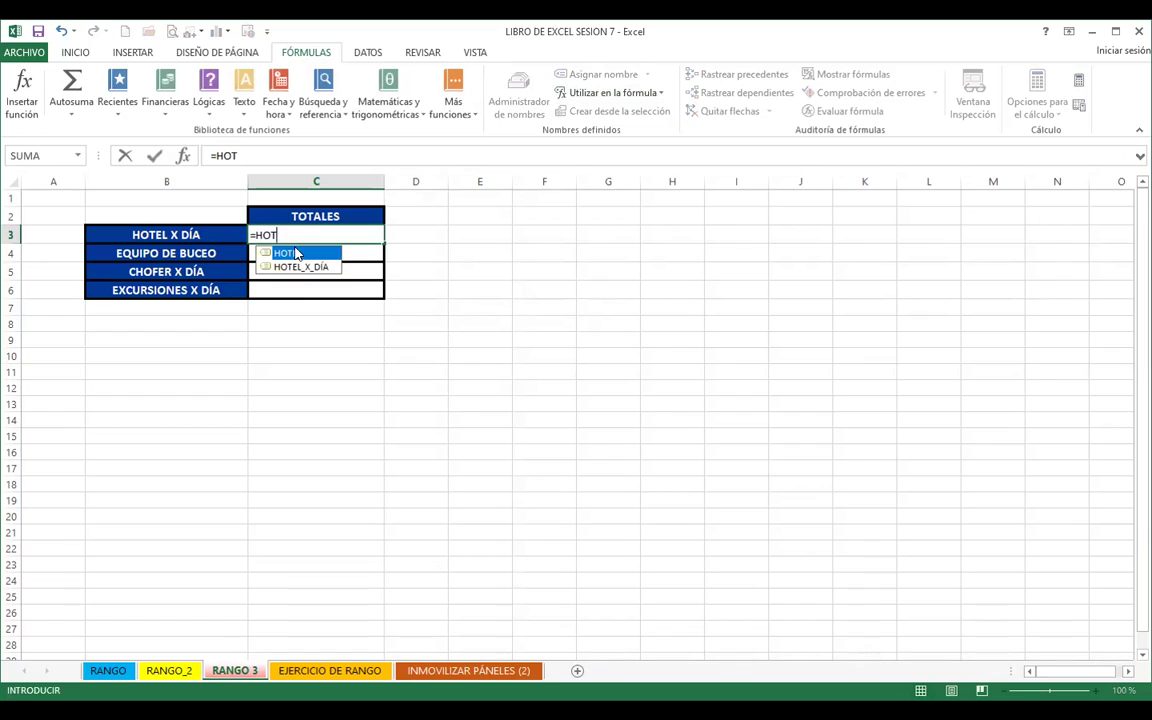
double_click(290, 253)
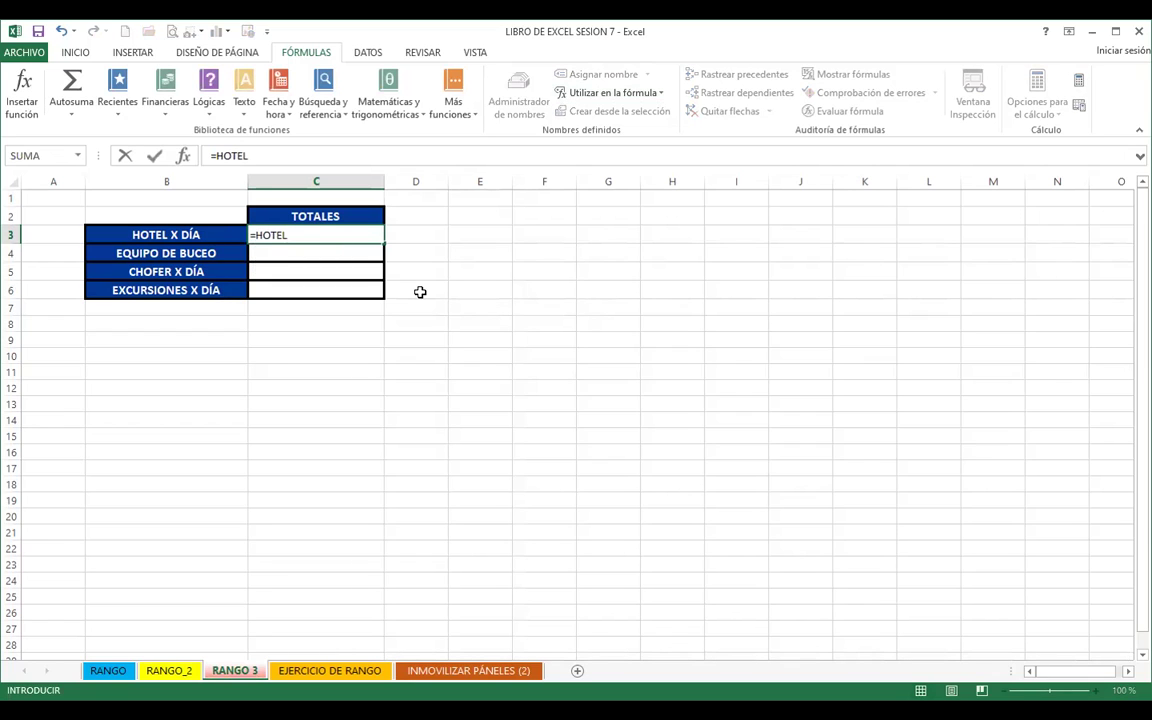
key("Return")
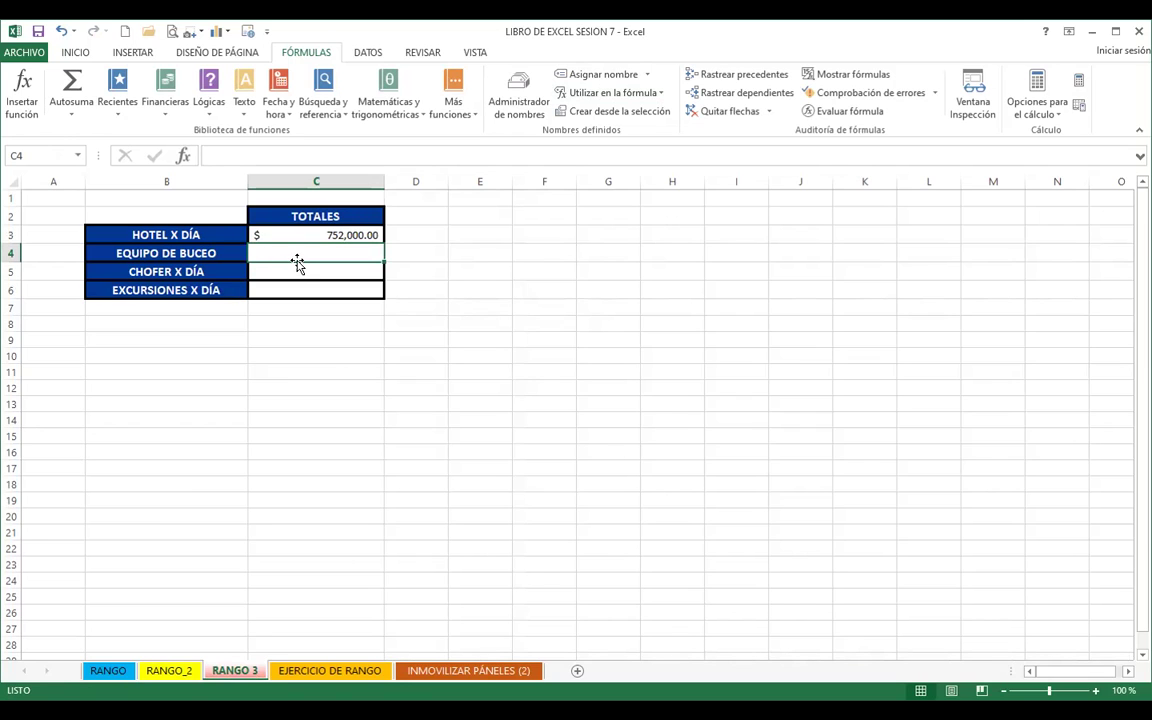
Step: Enter =EQUIPO in C4 and =CHOFER in C5, and begin the DIA formula in C6
type("=")
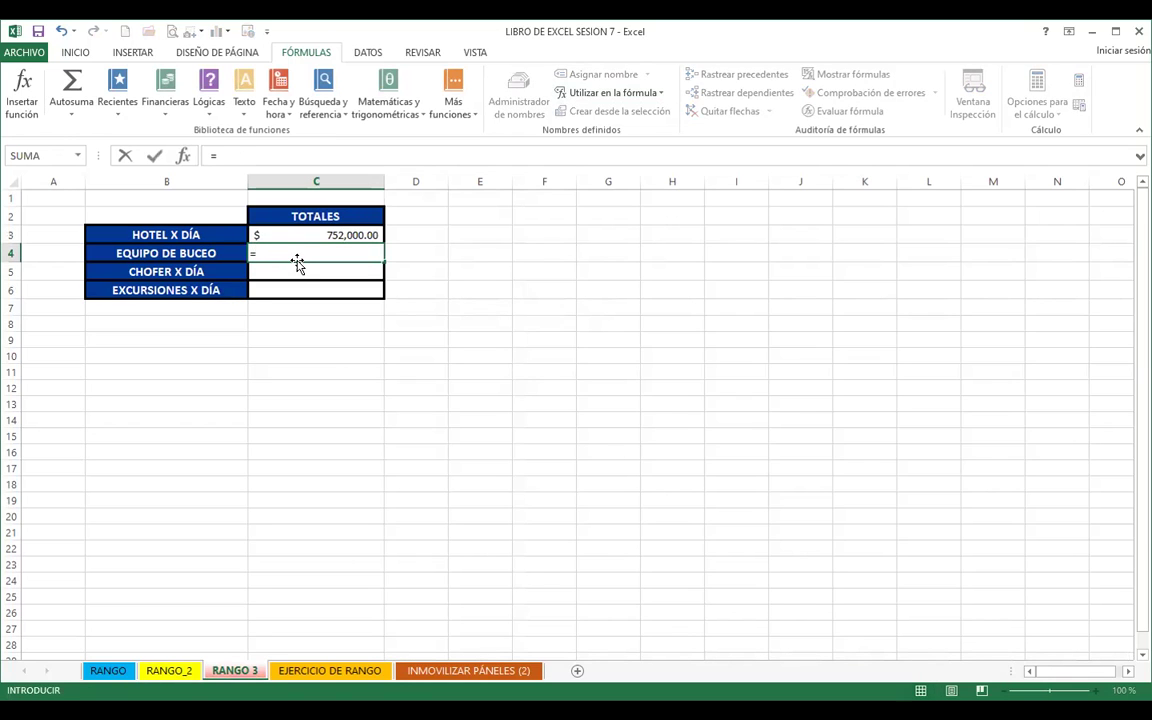
type("EQUI")
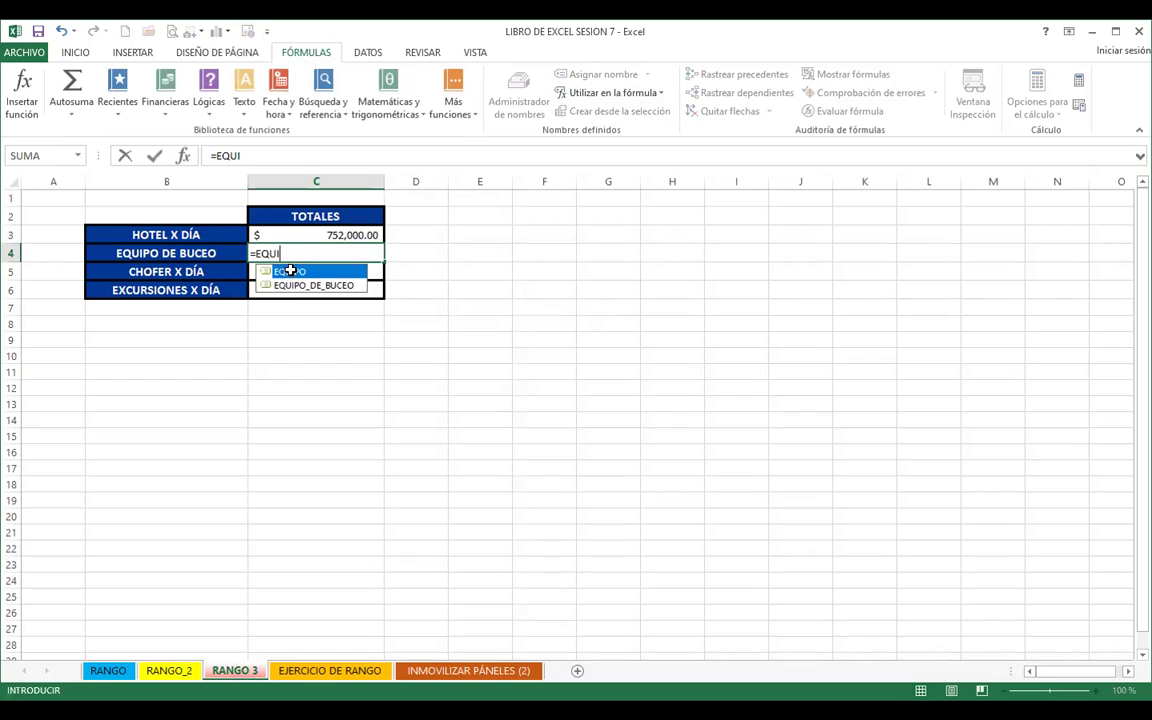
double_click(292, 273)
key("Return")
type("=")
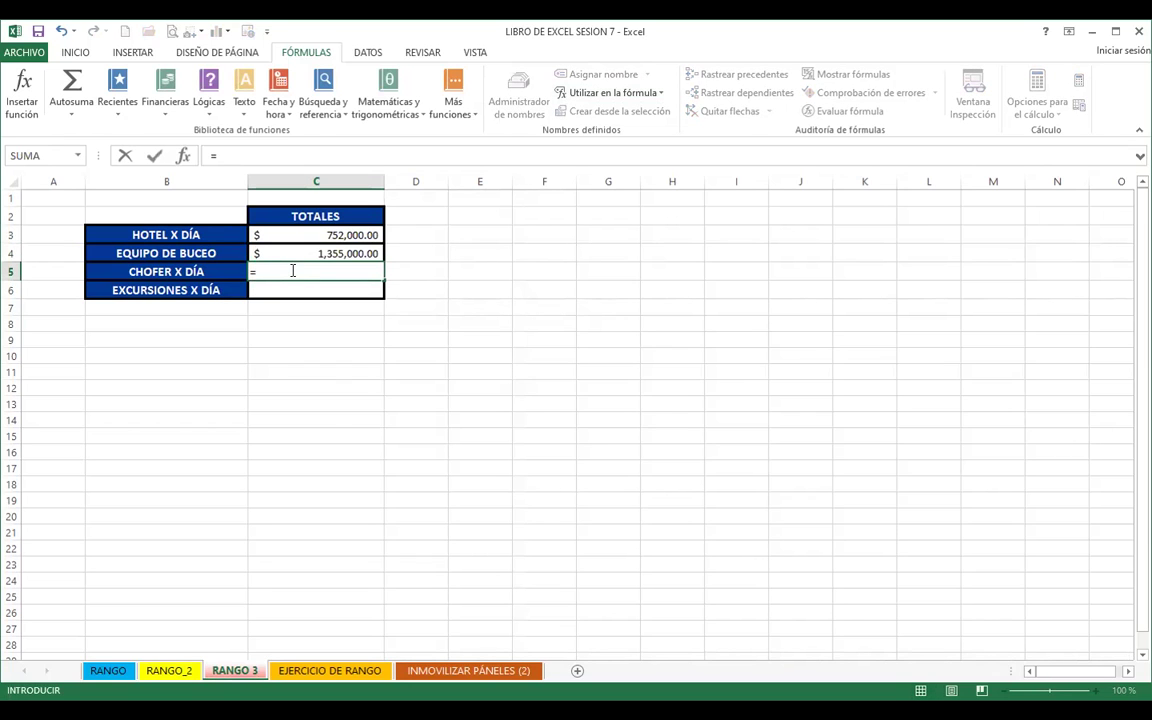
type("C")
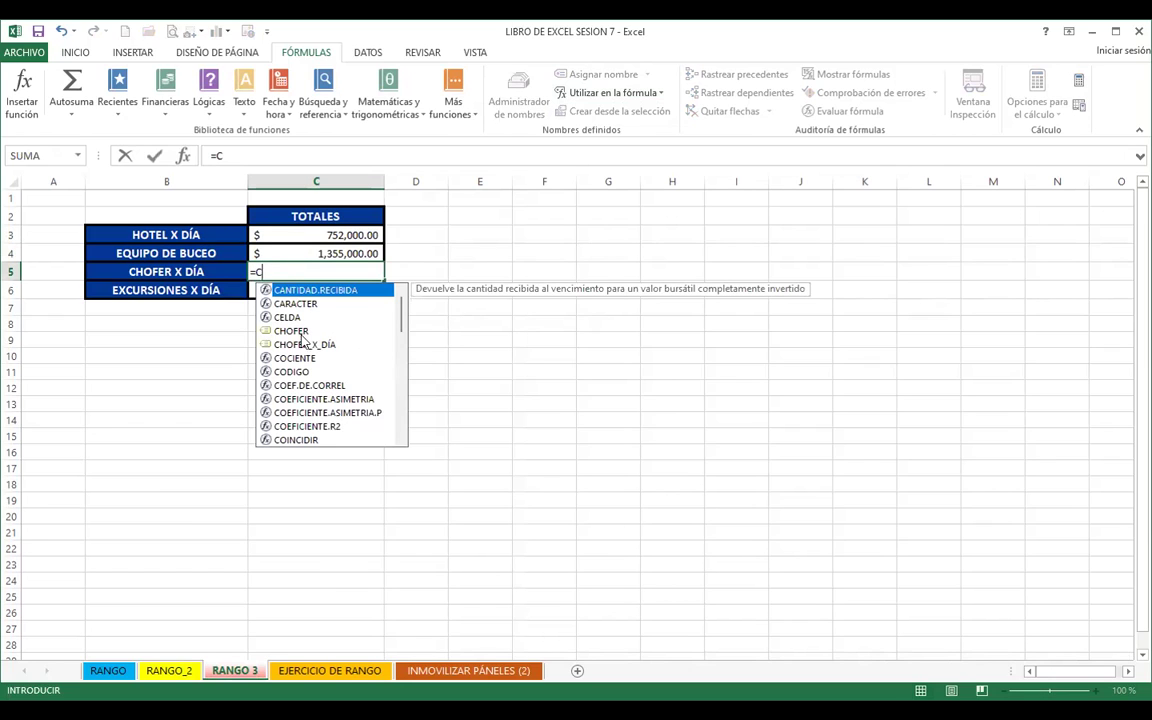
double_click(285, 330)
key("Return")
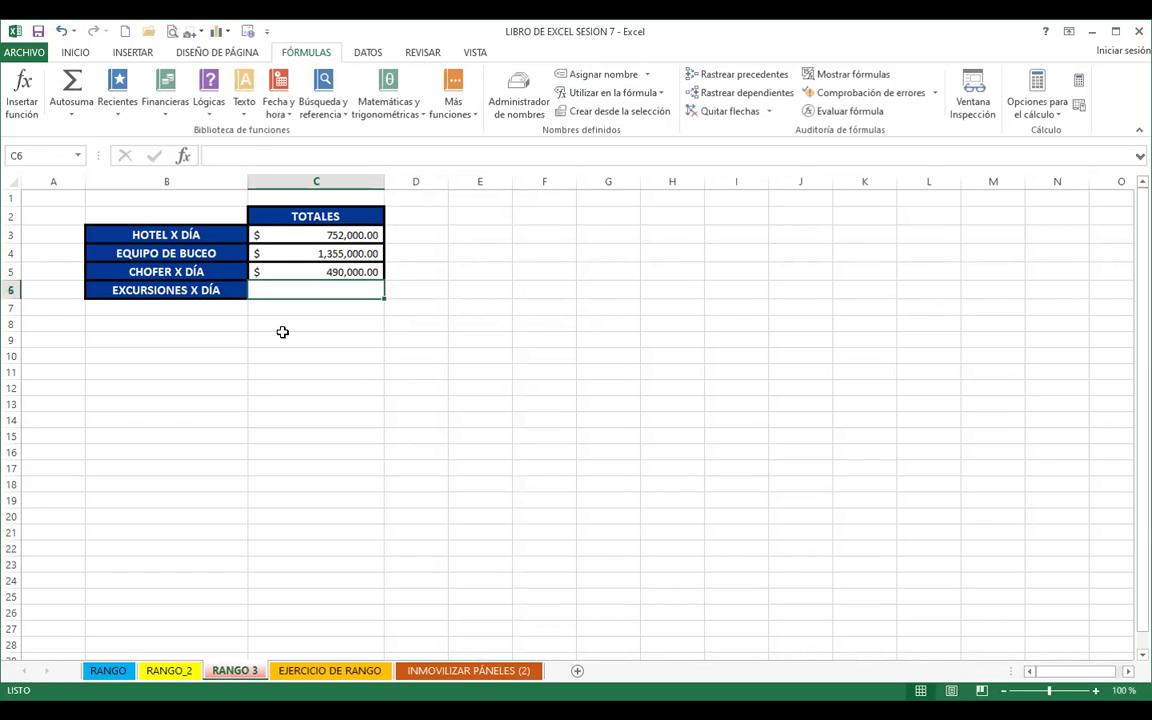
type("=")
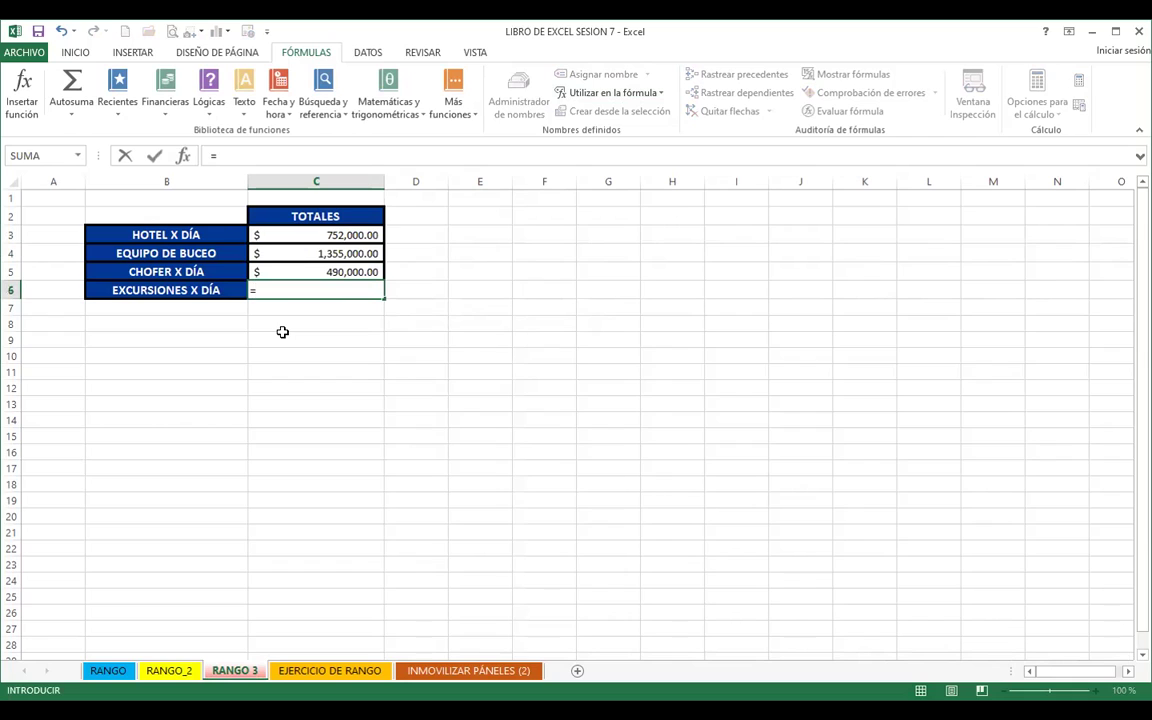
type("S")
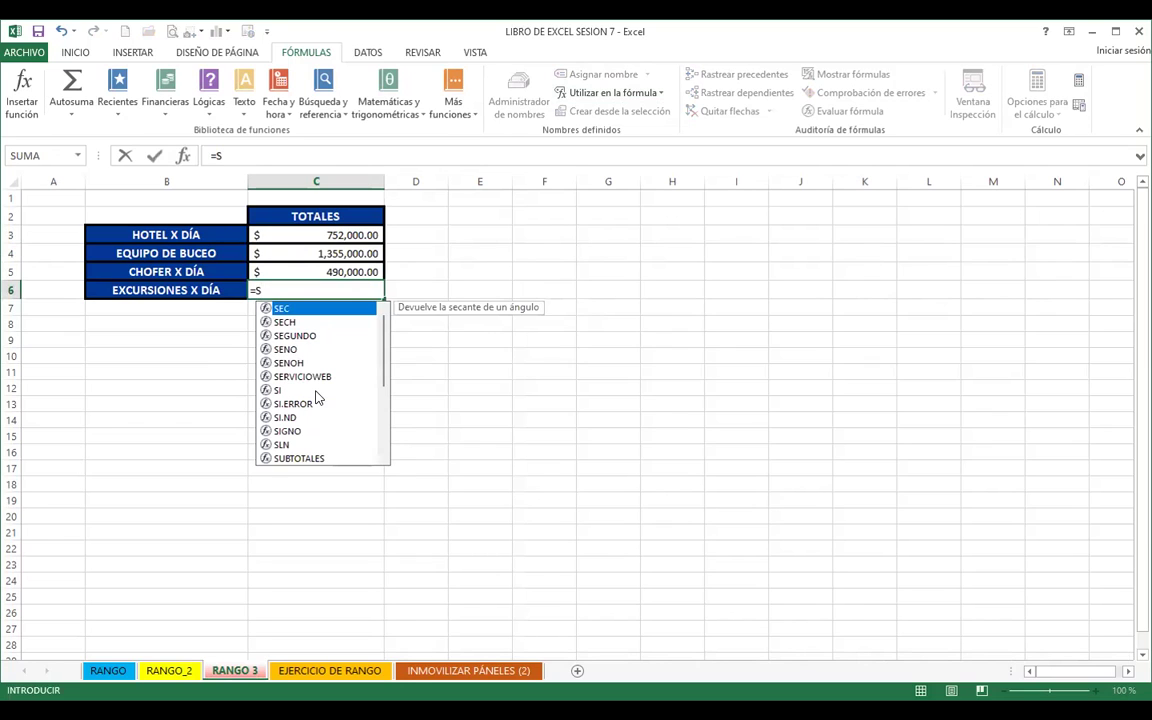
key("BackSpace")
type("D")
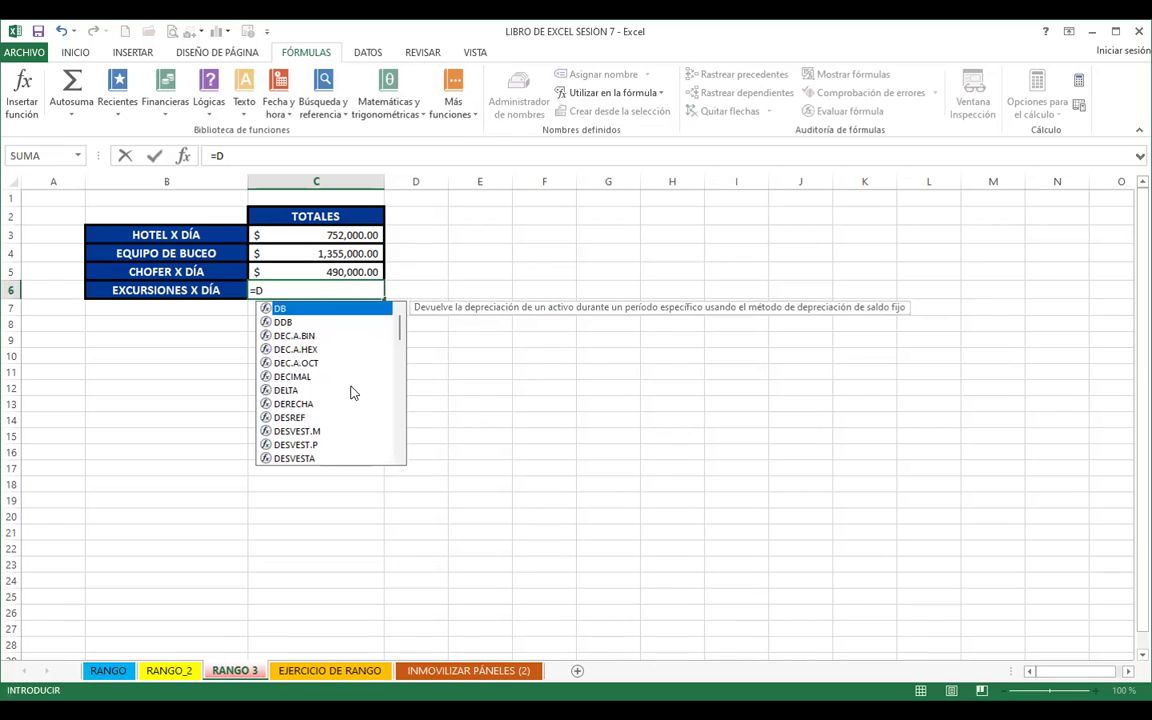
type("I")
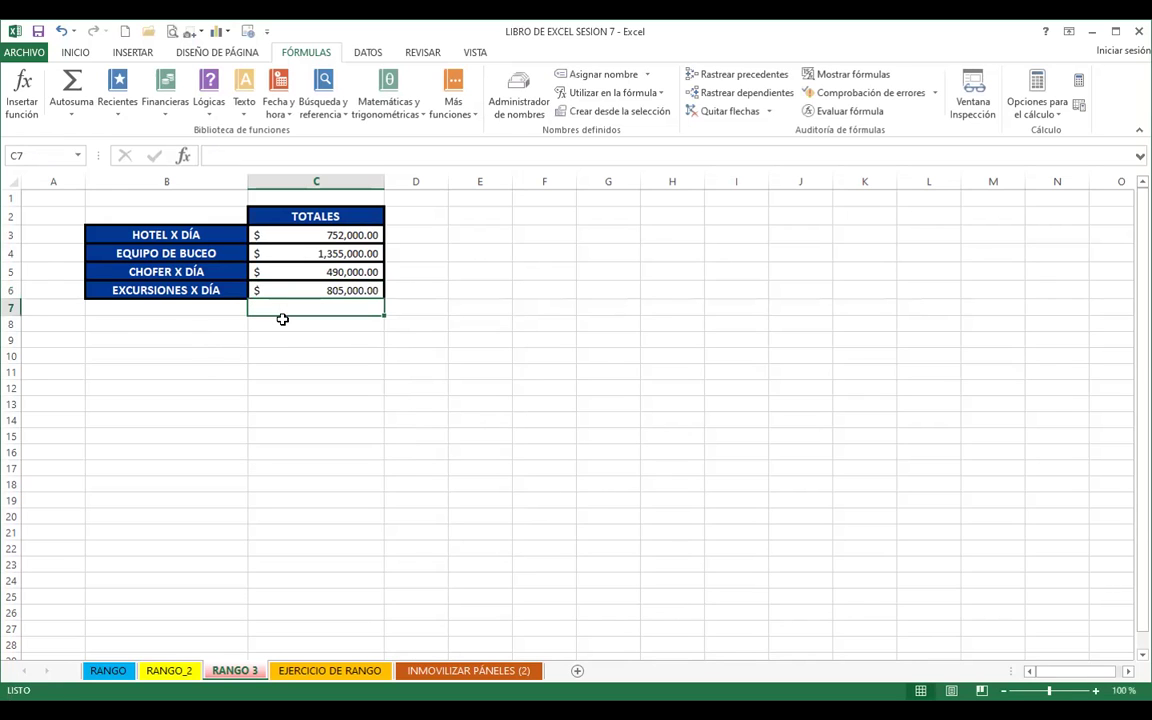
Step: Clear the HOTEL X DÍA values B2:B7, check RANGO 3's totals, then paste them back
left_click(306, 338)
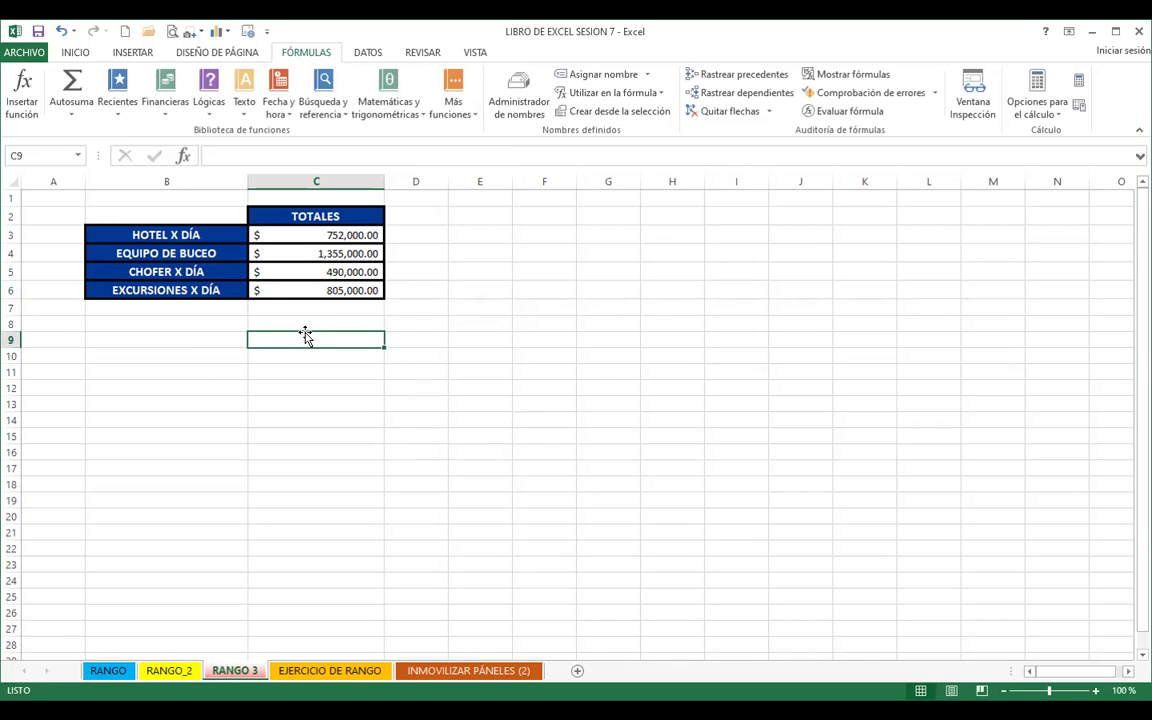
left_click(169, 670)
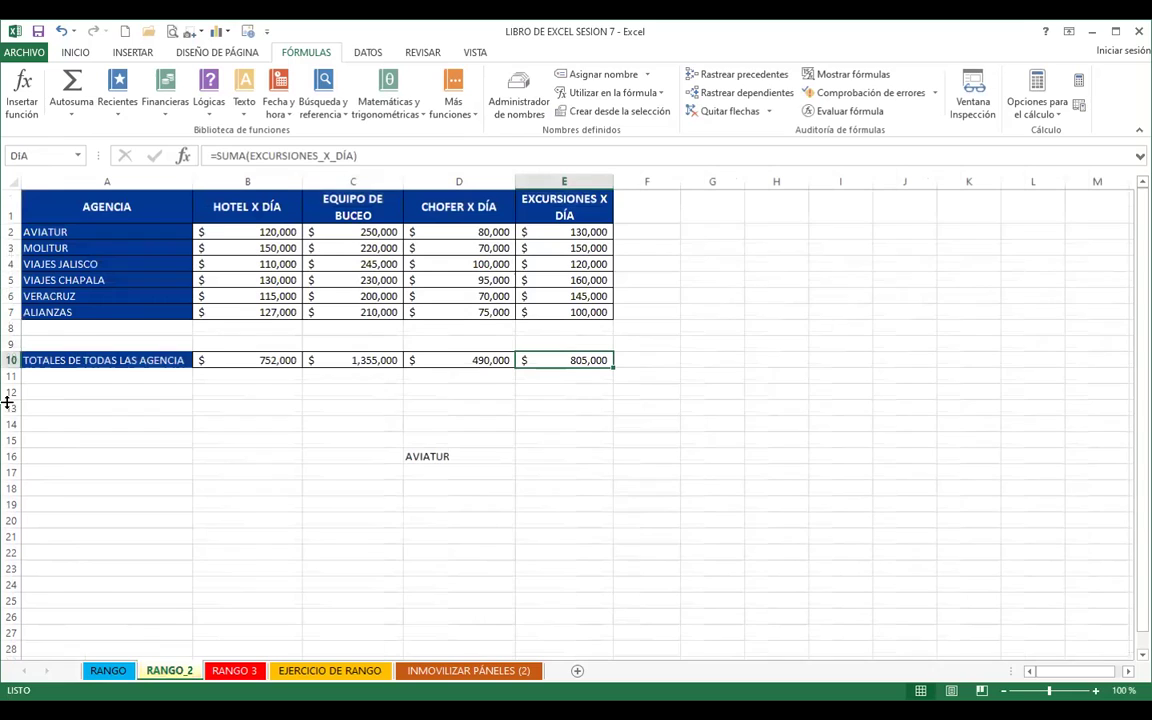
left_click_drag(220, 233, 223, 313)
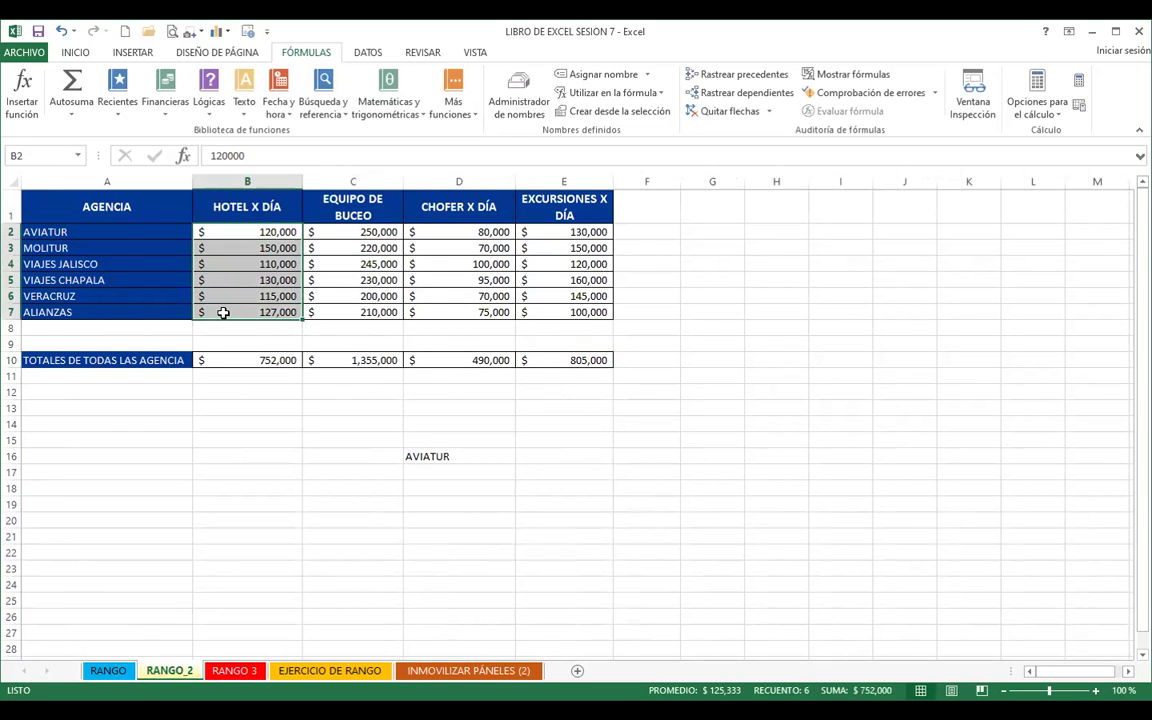
key("Delete")
left_click(241, 361)
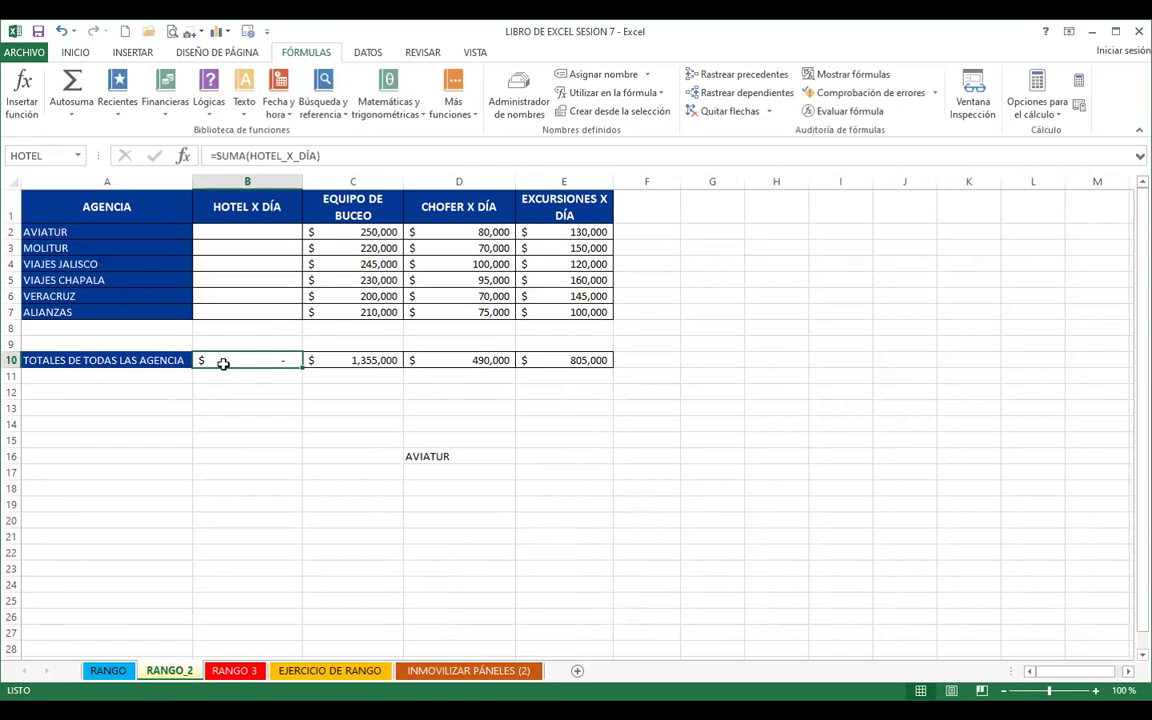
left_click(228, 672)
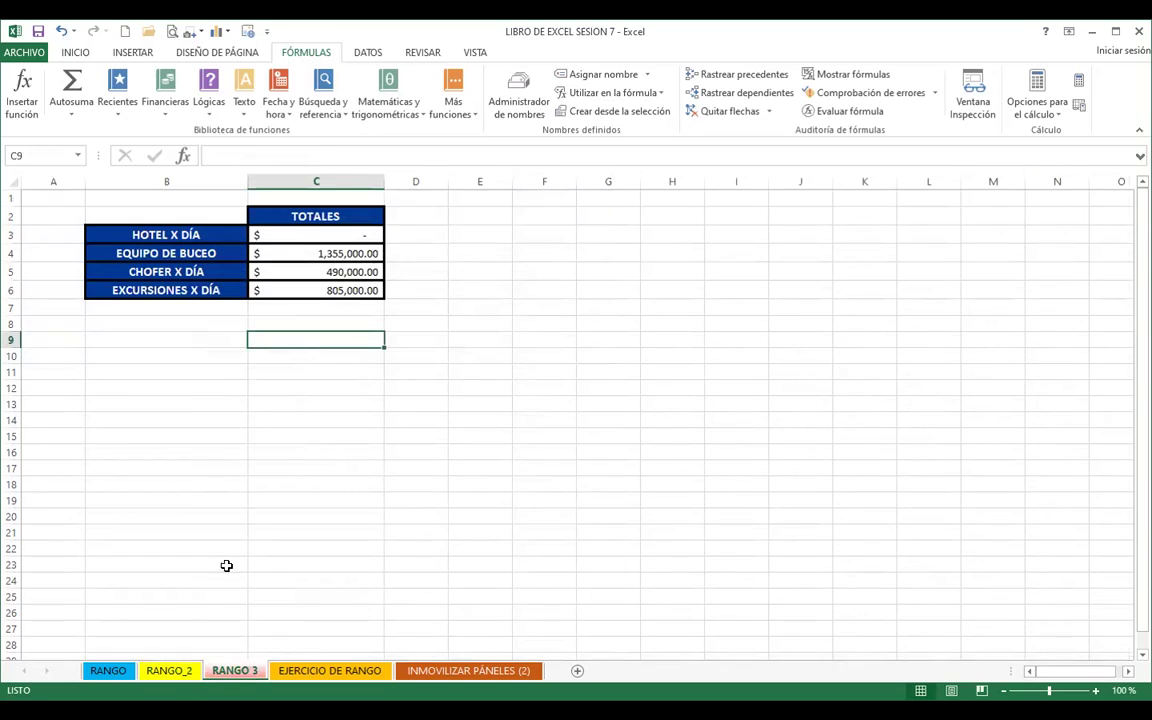
left_click(280, 234)
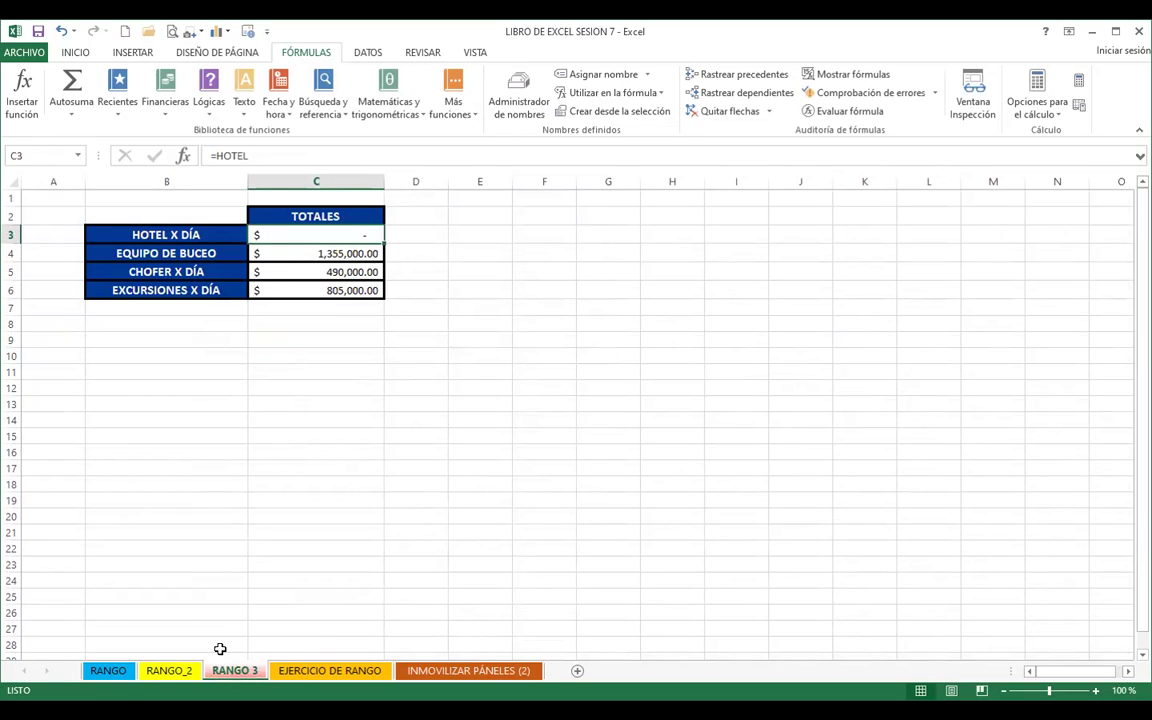
left_click(167, 671)
left_click(247, 232)
key("ctrl+v")
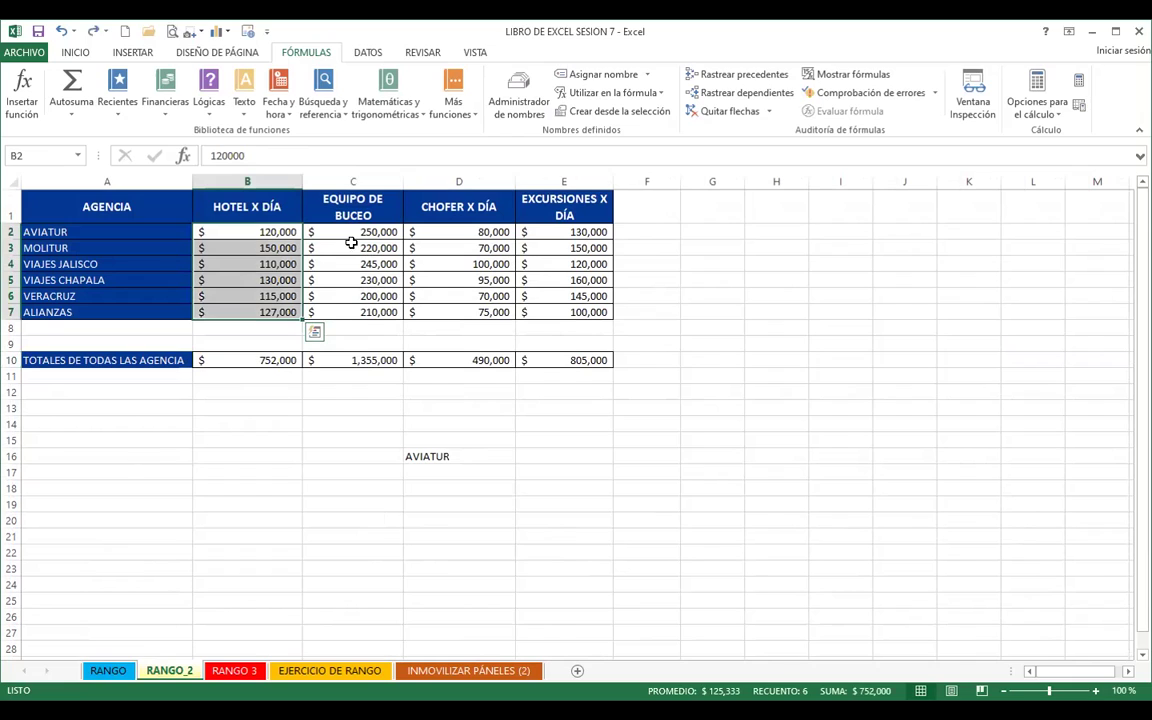
Step: Delete the diving equipment amounts C2:C4 and check RANGO 3's EQUIPO total
left_click_drag(346, 233, 346, 266)
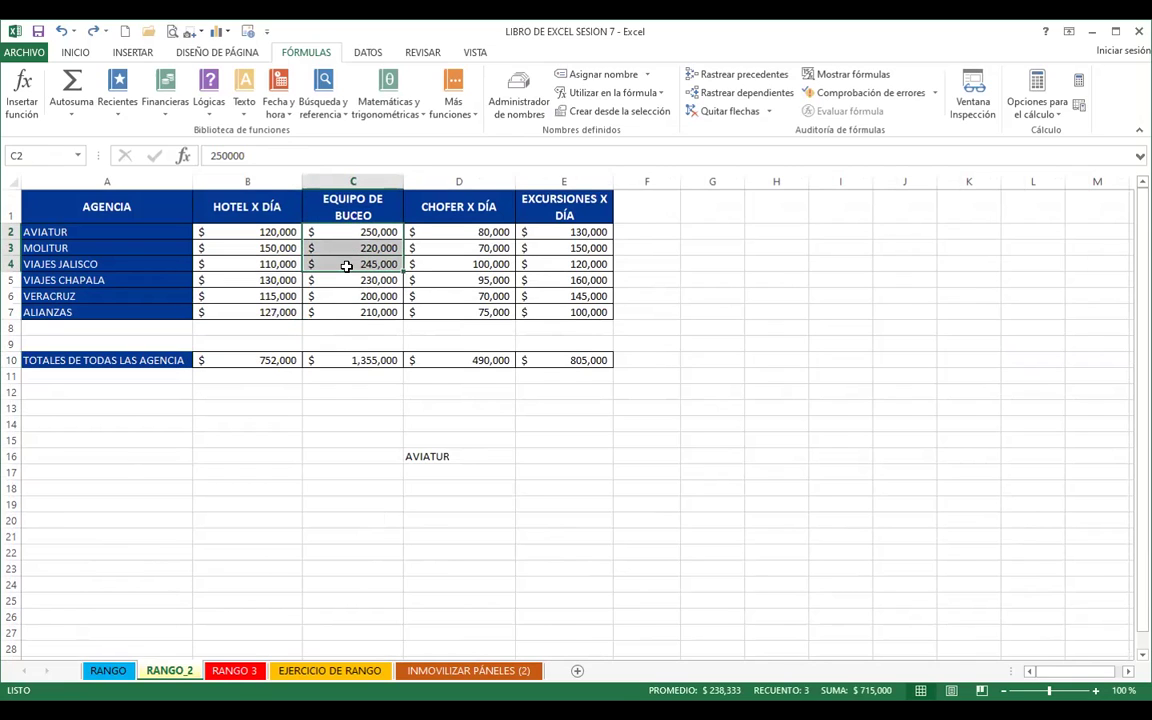
key("Delete")
left_click(344, 359)
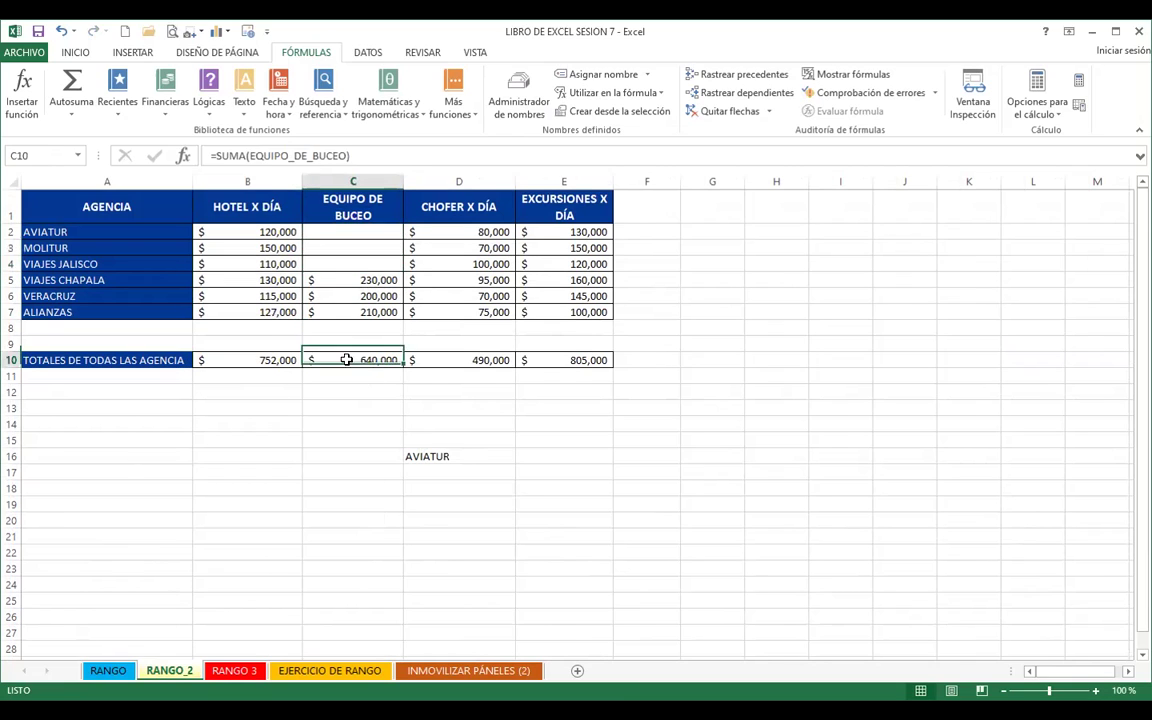
left_click(234, 670)
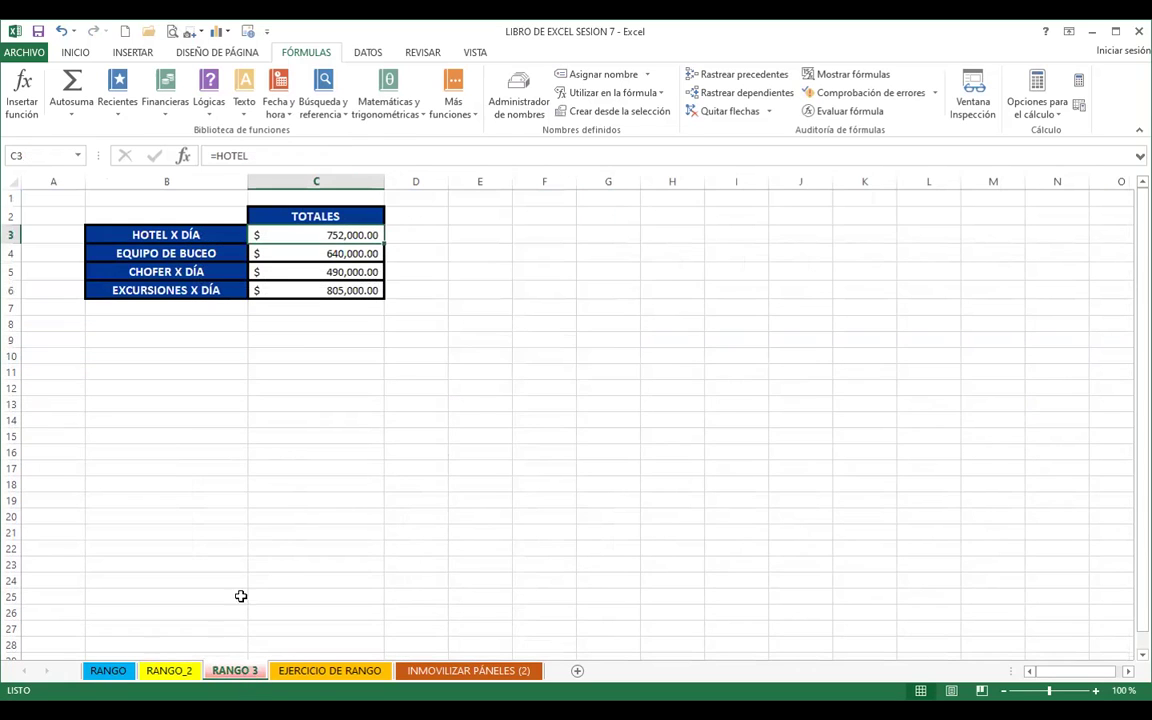
left_click(304, 251)
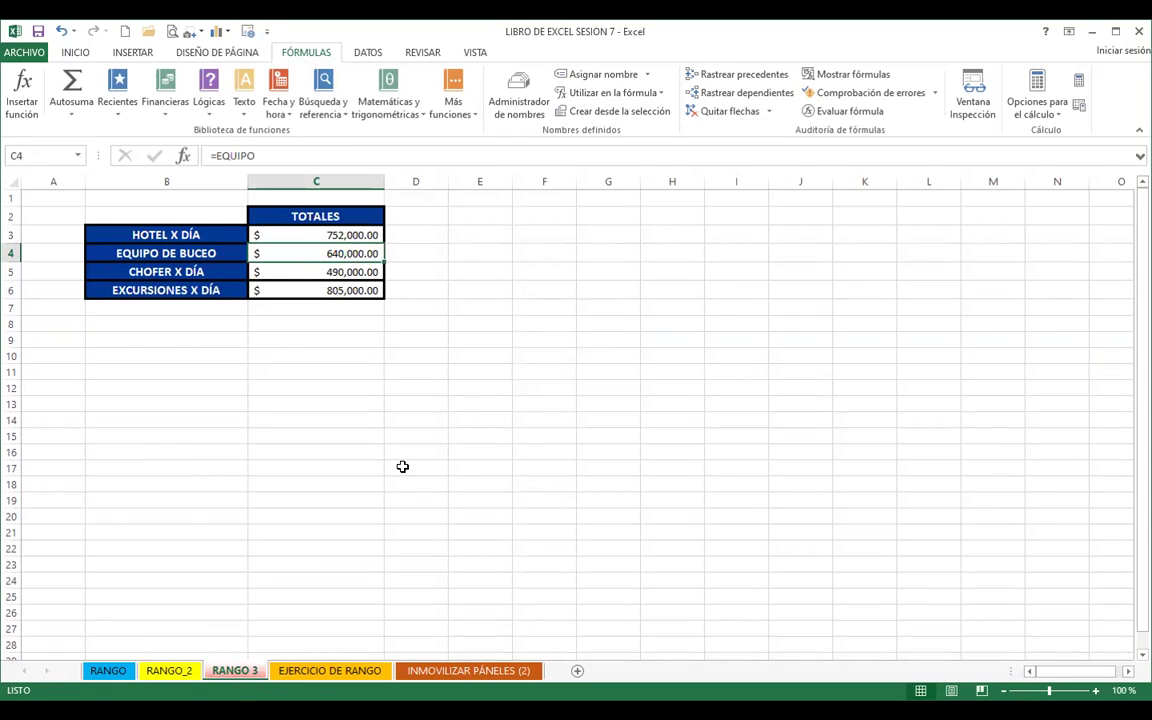
left_click(169, 670)
Step: Restore C2:C4 to 250,000, 220,000 and 245,000 and recheck RANGO 3's totals
key("ctrl+c")
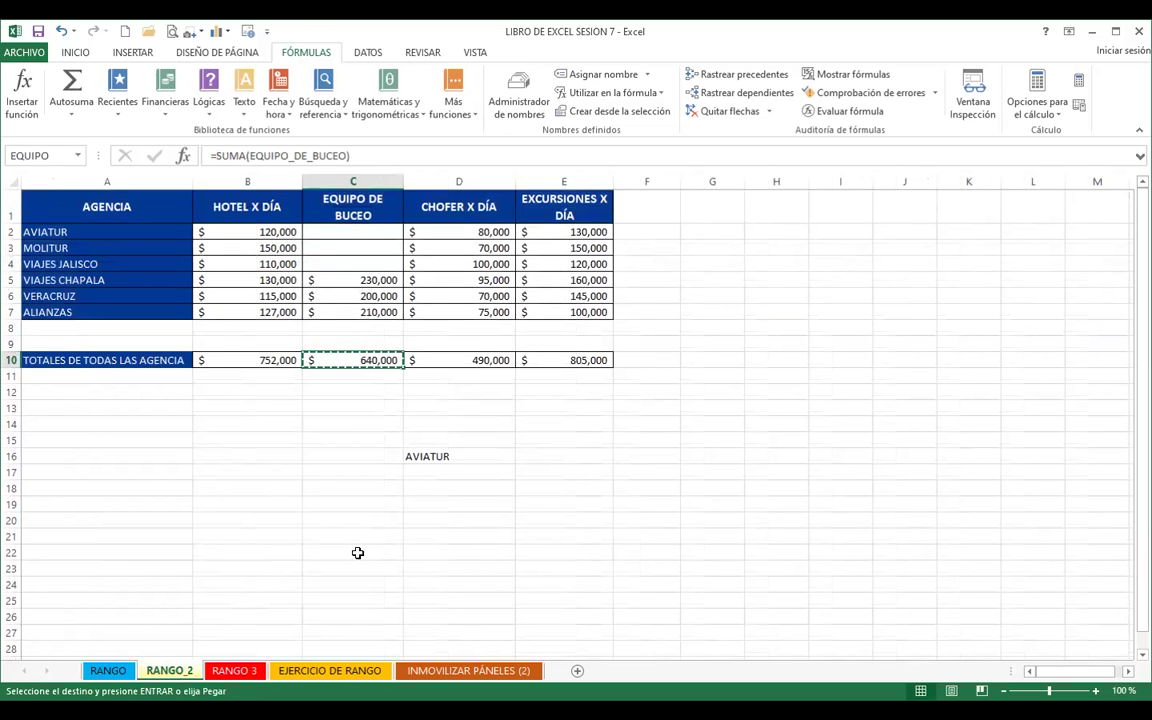
key("Escape")
key("ctrl+v")
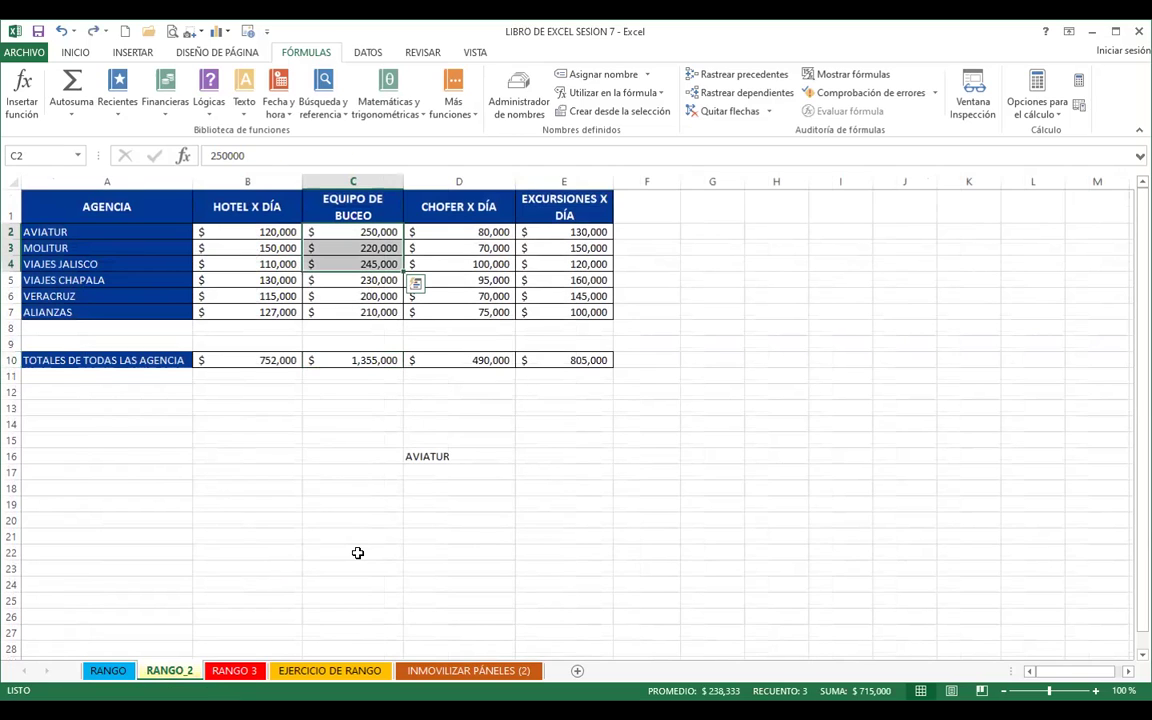
left_click(342, 294)
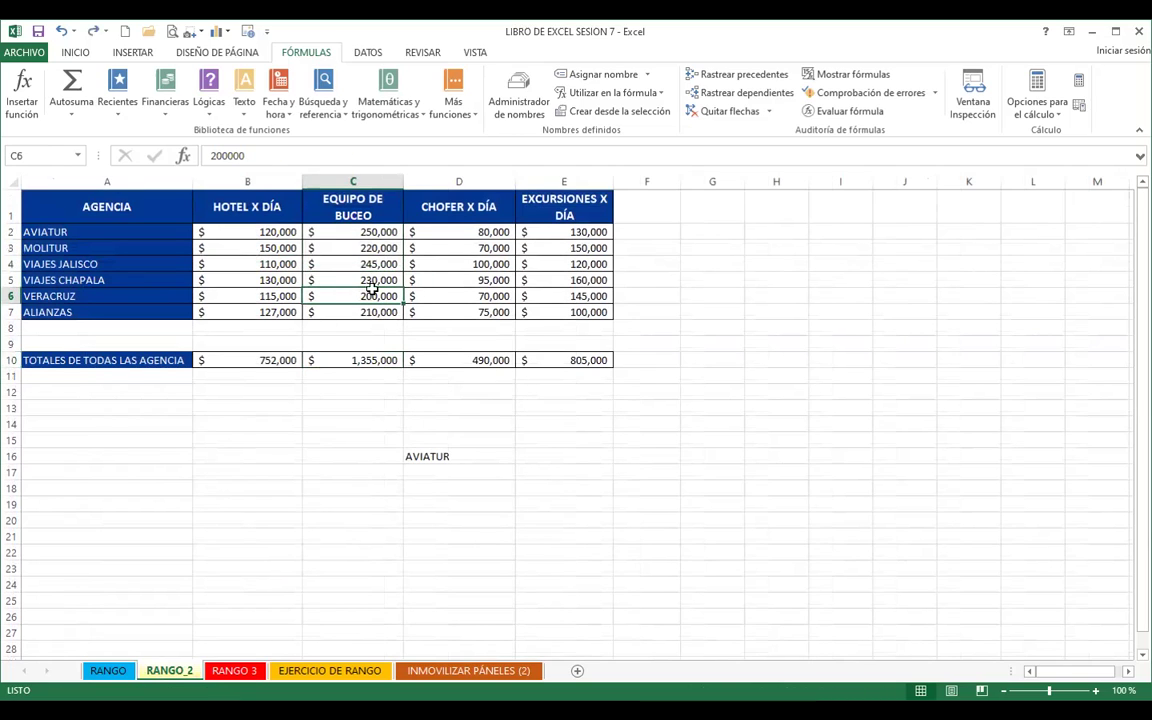
left_click(340, 265)
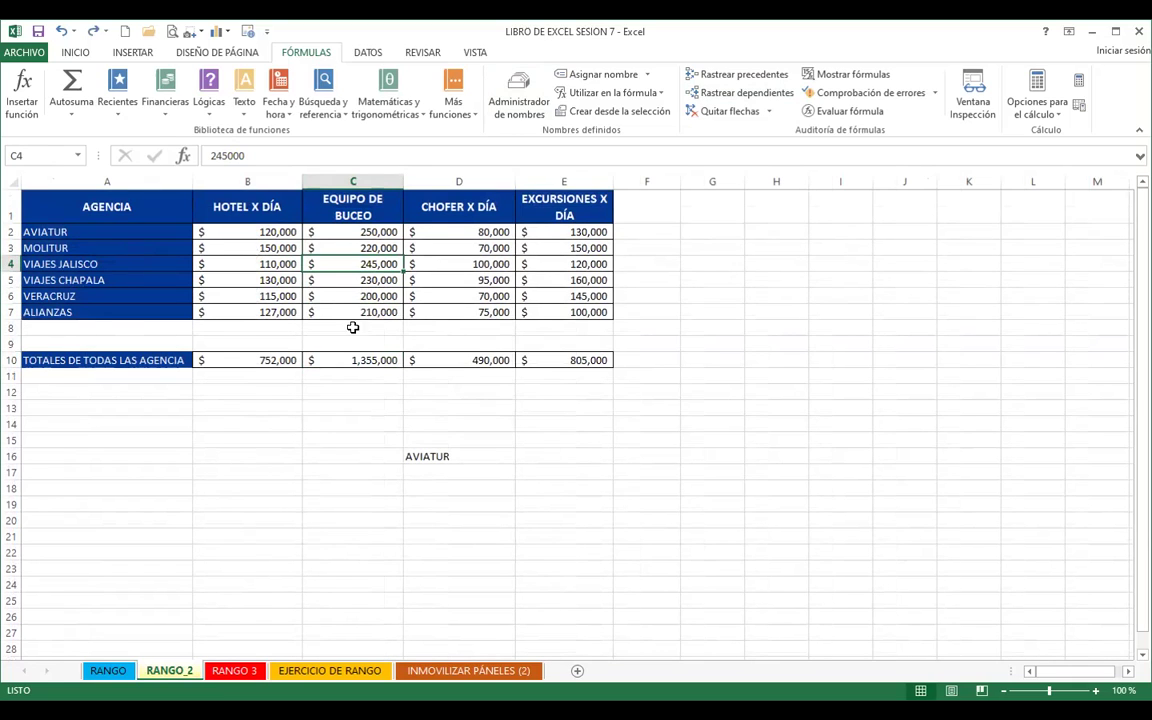
left_click(344, 360)
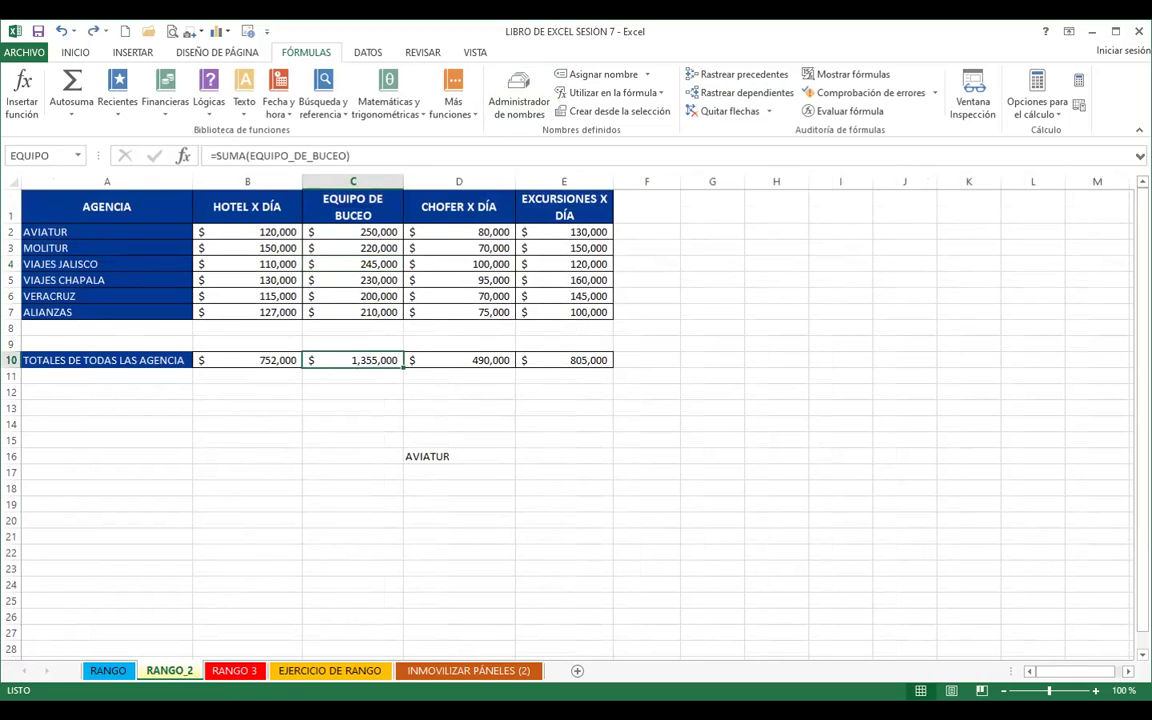
left_click(232, 670)
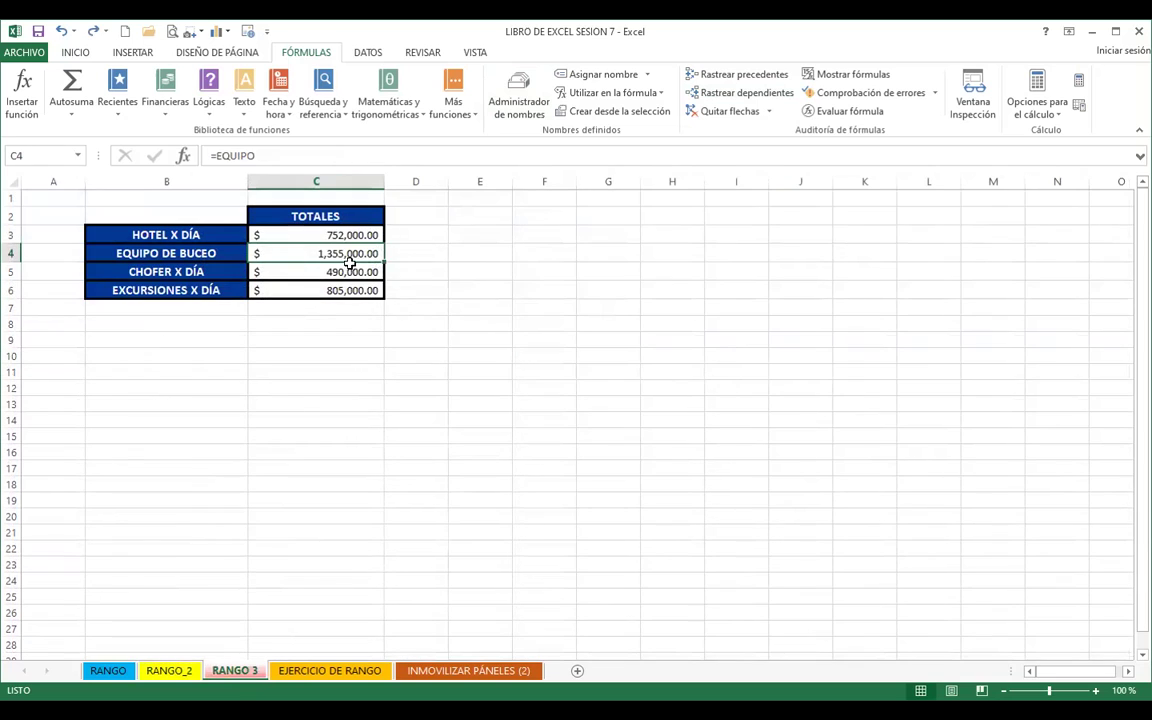
left_click(303, 232)
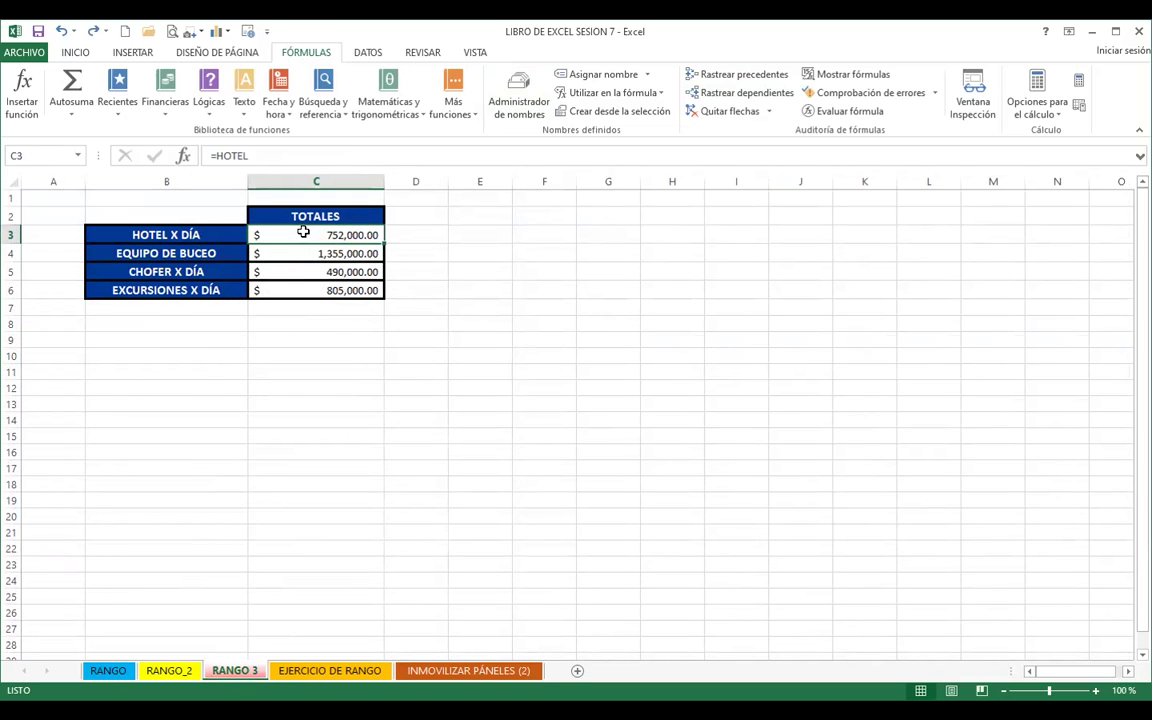
Step: Delete the excursion amounts E2:E7 and driver amounts D2:D7, then check RANGO 3's CHOFER total
left_click(169, 670)
left_click_drag(247, 362, 572, 360)
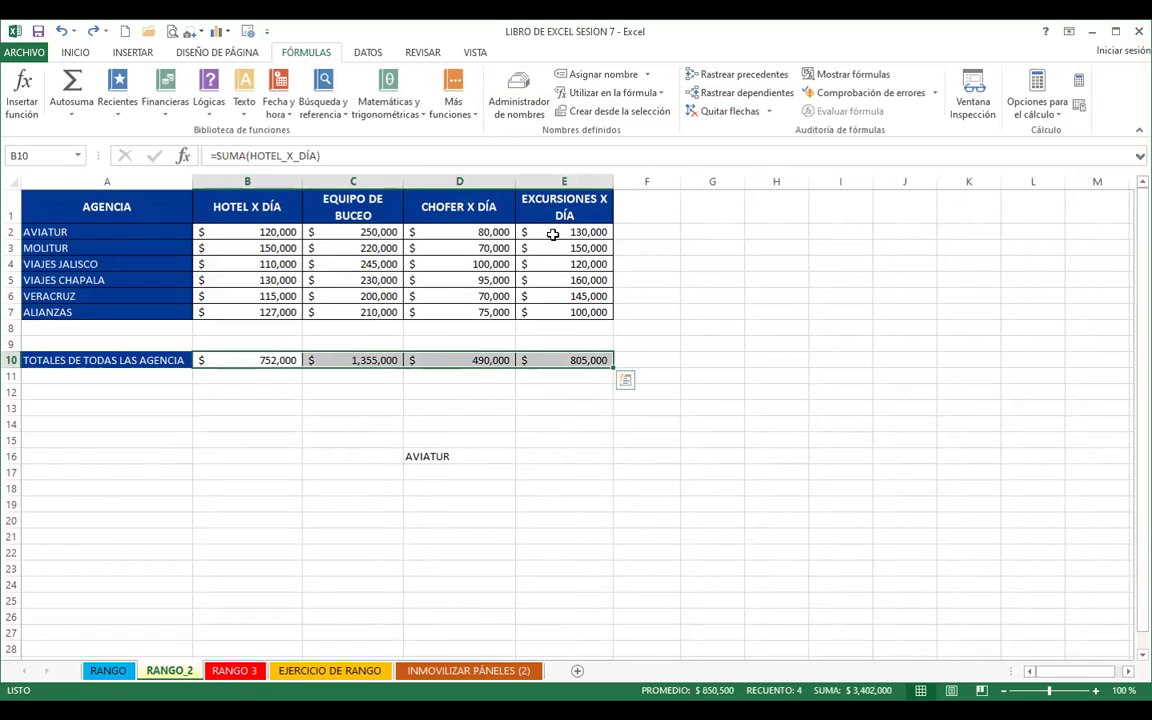
left_click_drag(556, 232, 558, 313)
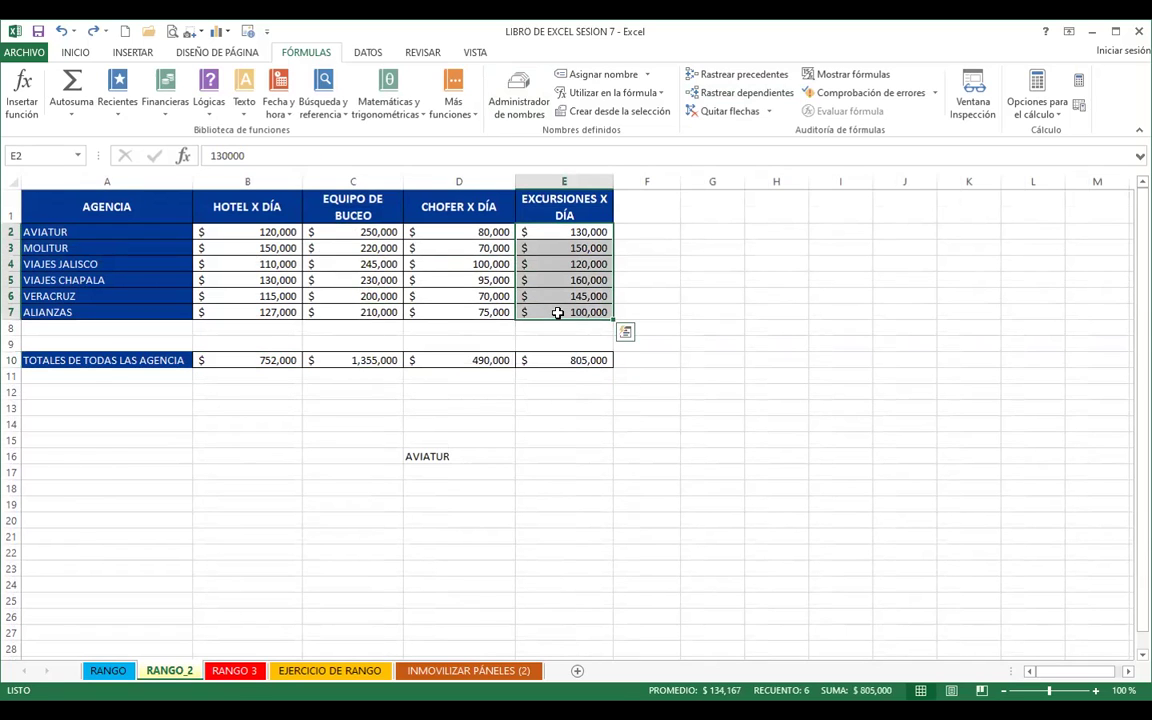
key("Delete")
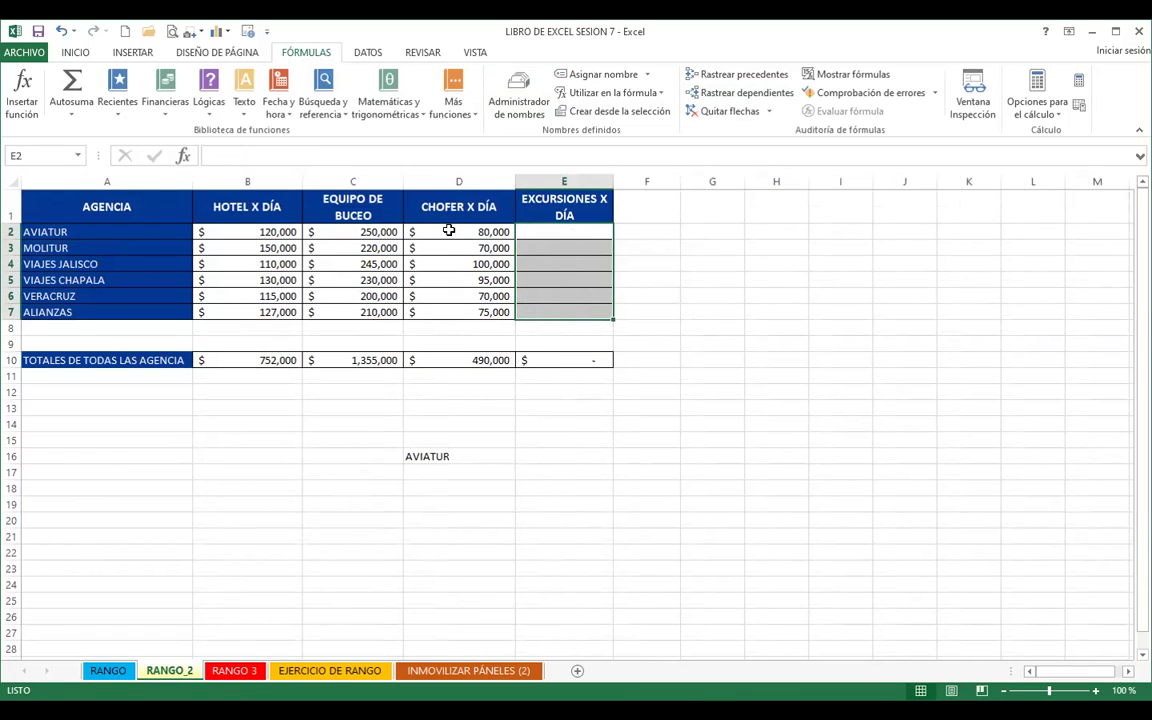
left_click_drag(450, 230, 449, 313)
key("Delete")
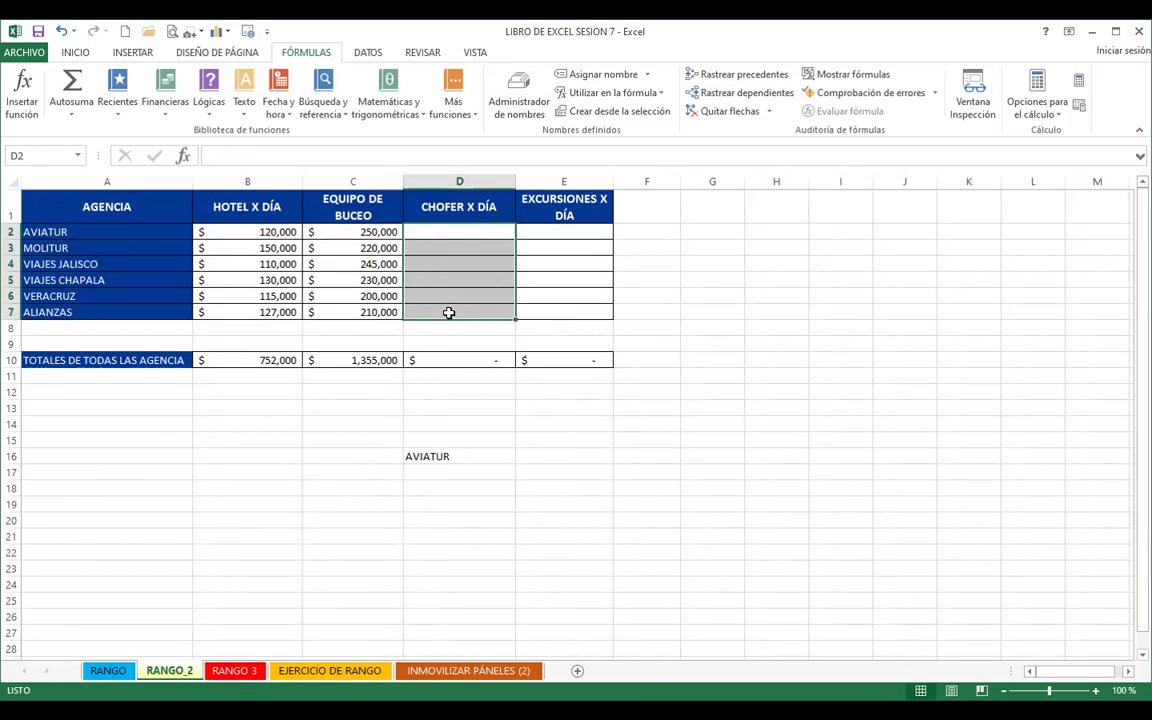
left_click(230, 670)
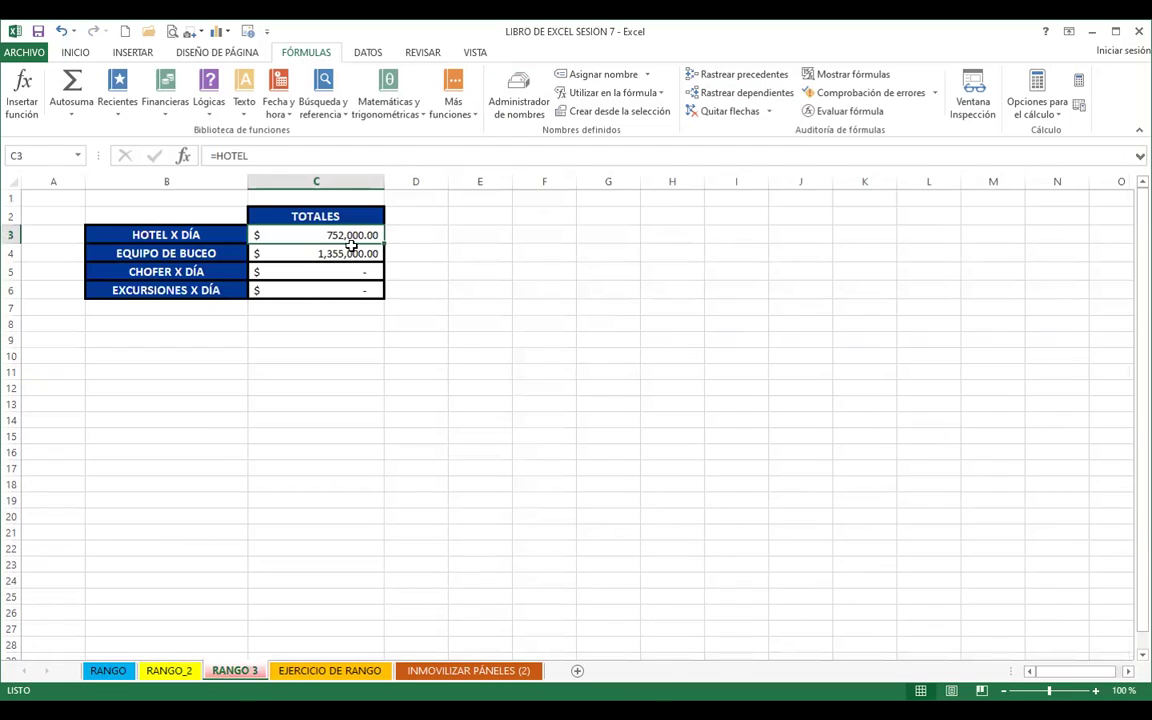
left_click(305, 271)
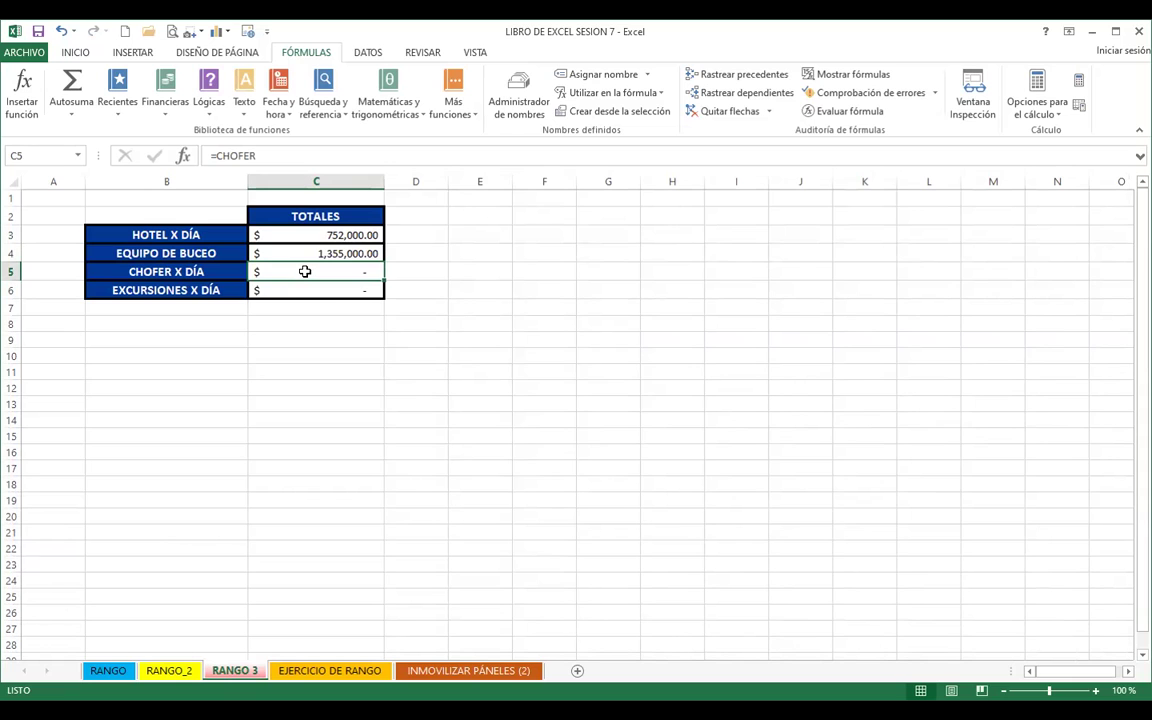
Step: Paste back the driver and excursion amounts, so RANGO 3 shows 490,000.00 and 805,000.00 again
left_click(169, 670)
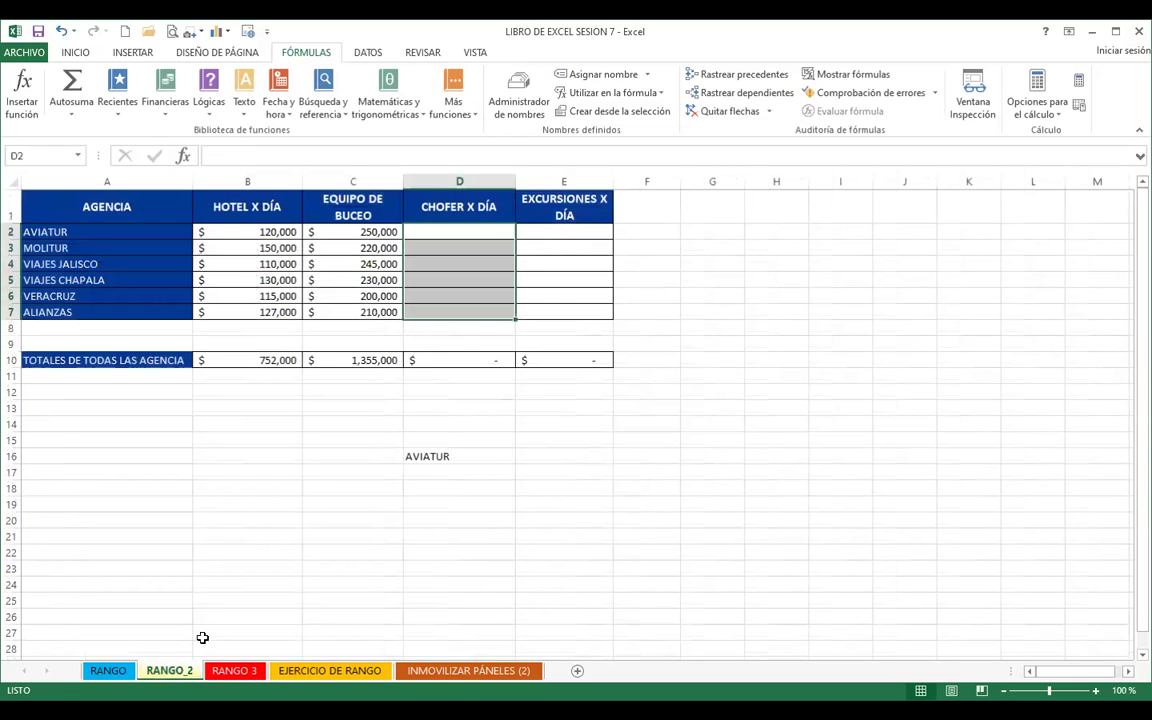
key("ctrl+v")
key("Right")
key("ctrl+v")
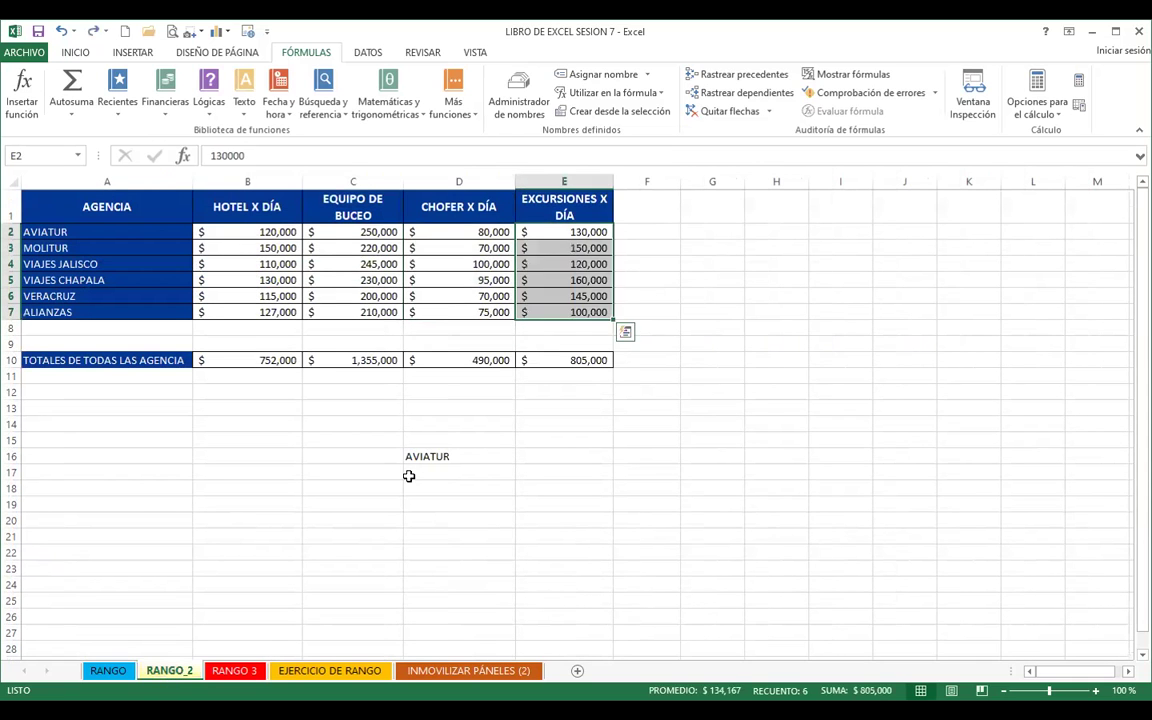
left_click(419, 400)
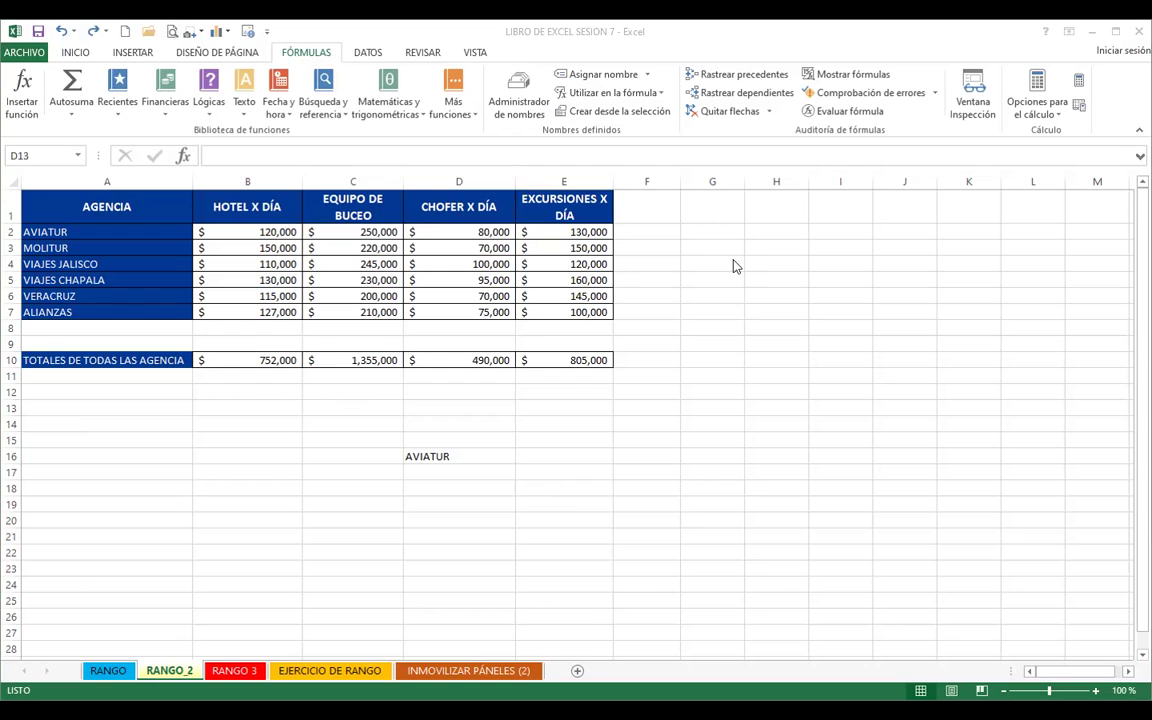
left_click(234, 670)
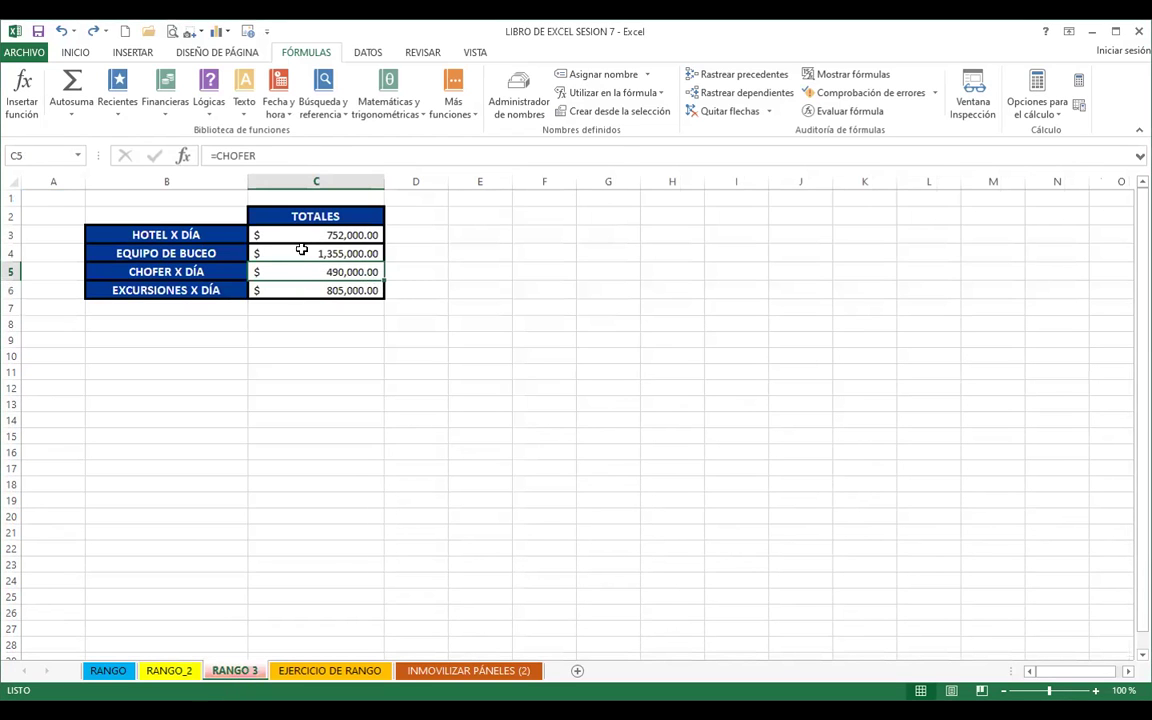
left_click(169, 670)
left_click(254, 360)
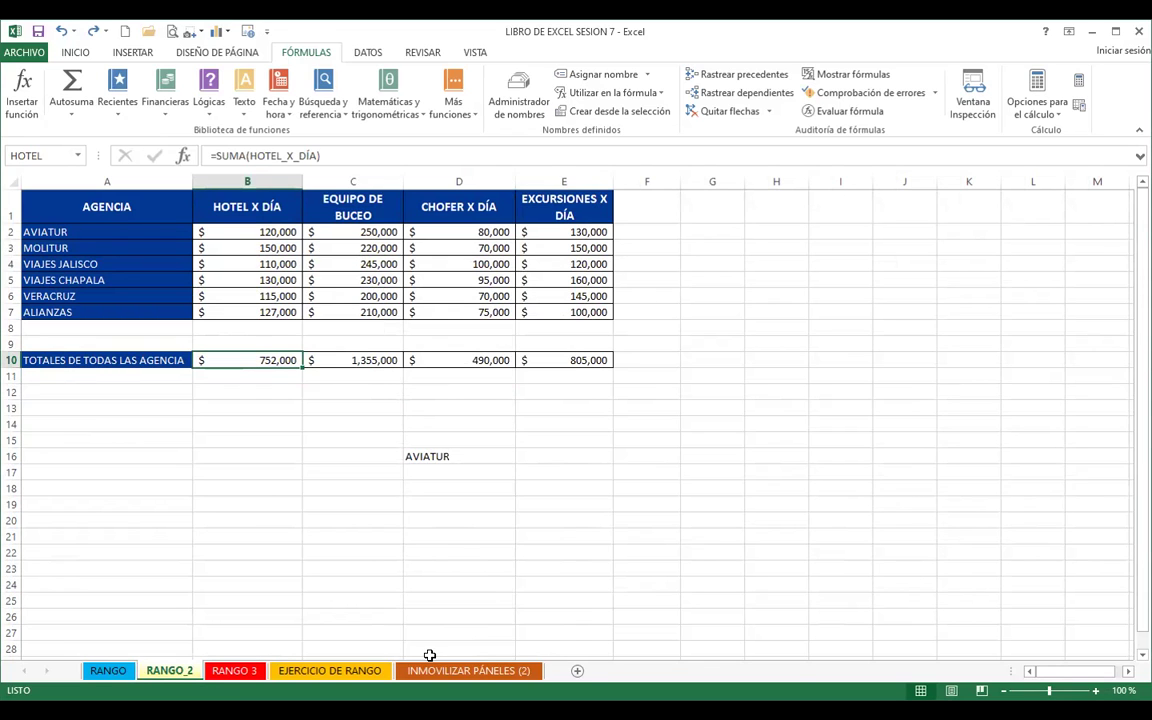
Step: Clear the last three totals on the RANGO 3 sheet
left_click(234, 670)
left_click_drag(342, 253, 346, 290)
key("Delete")
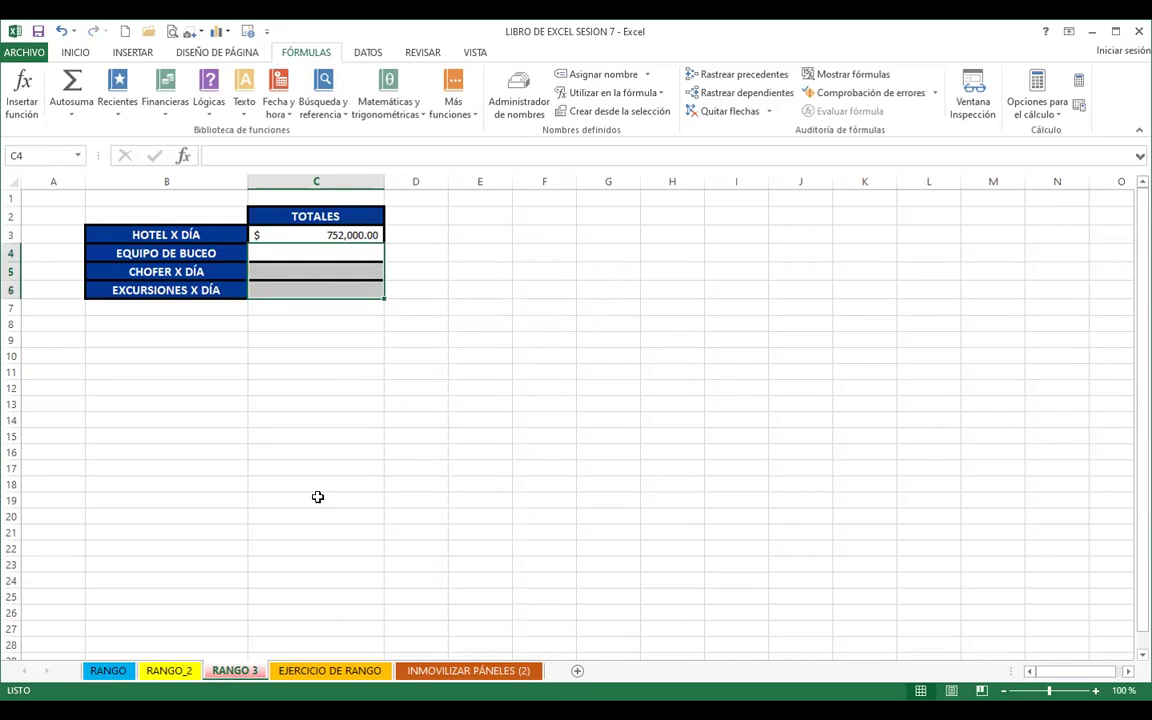
left_click(416, 388)
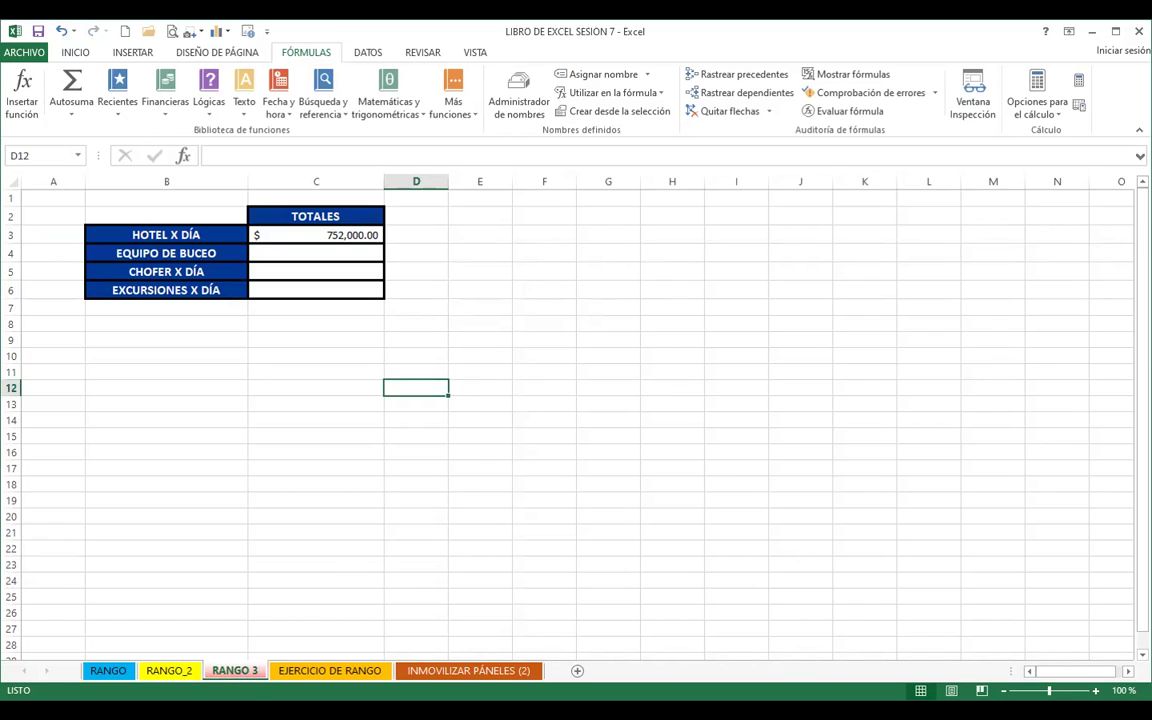
Step: Enter =EQUIPO from AutoComplete as the EQUIPO DE BUCEO total in C4
left_click(290, 253)
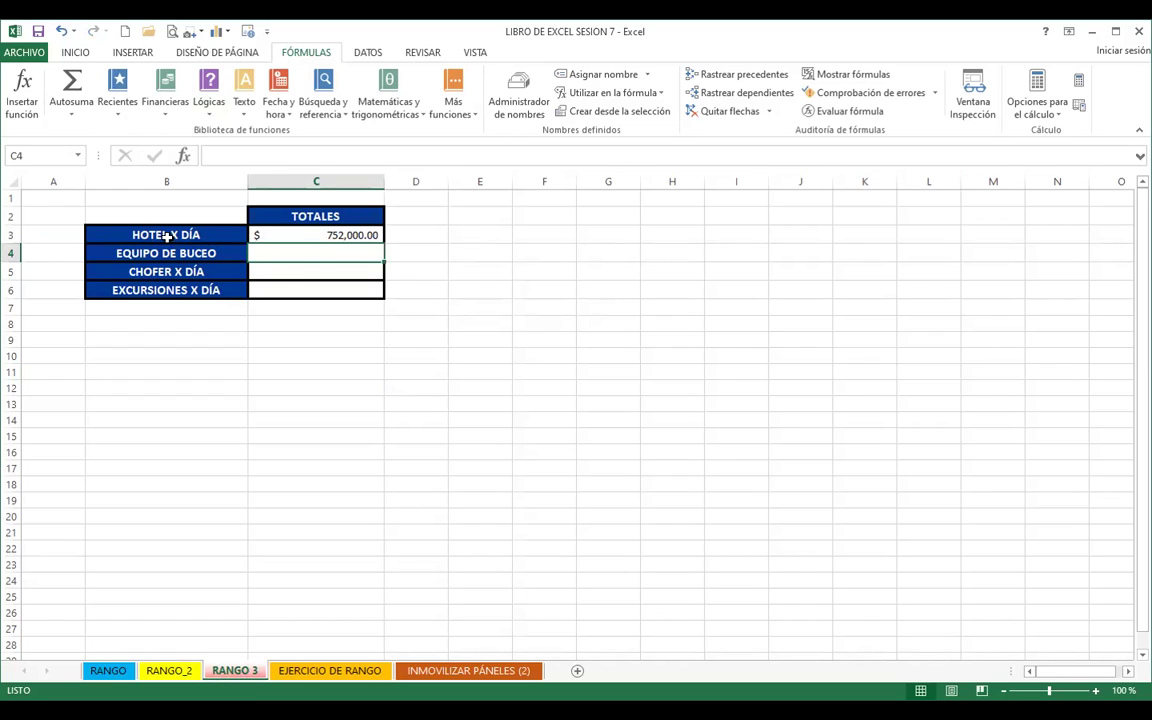
left_click(207, 236)
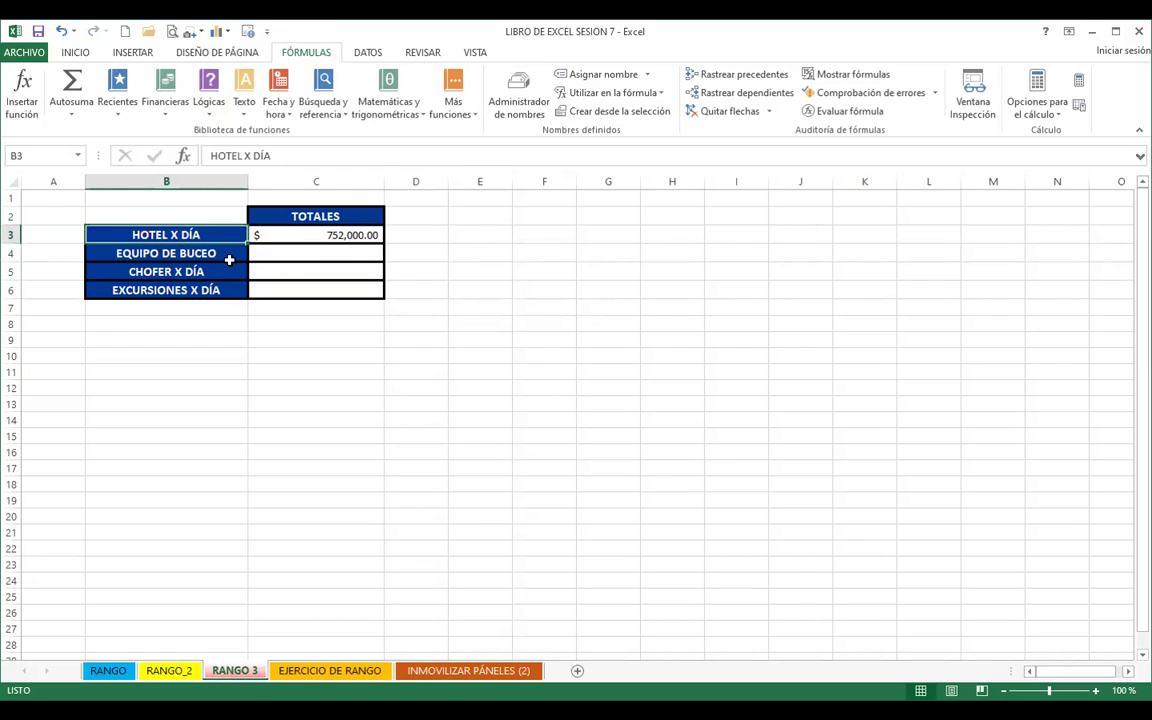
left_click(181, 259)
left_click(185, 271)
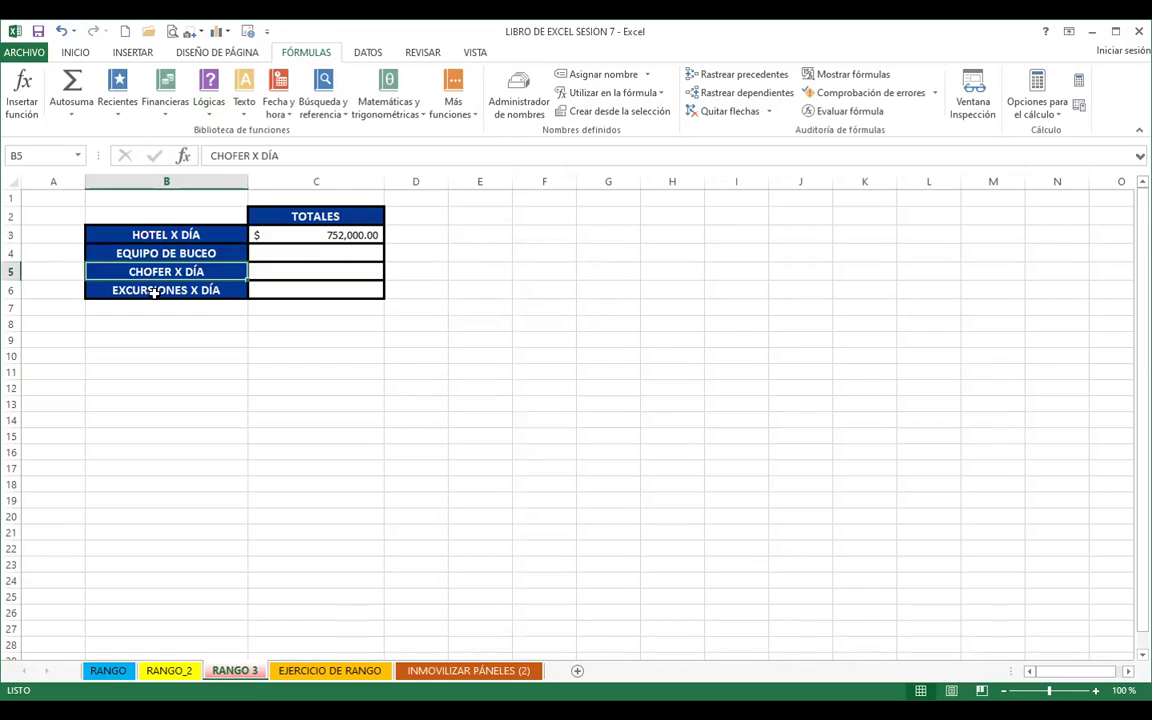
left_click(214, 291)
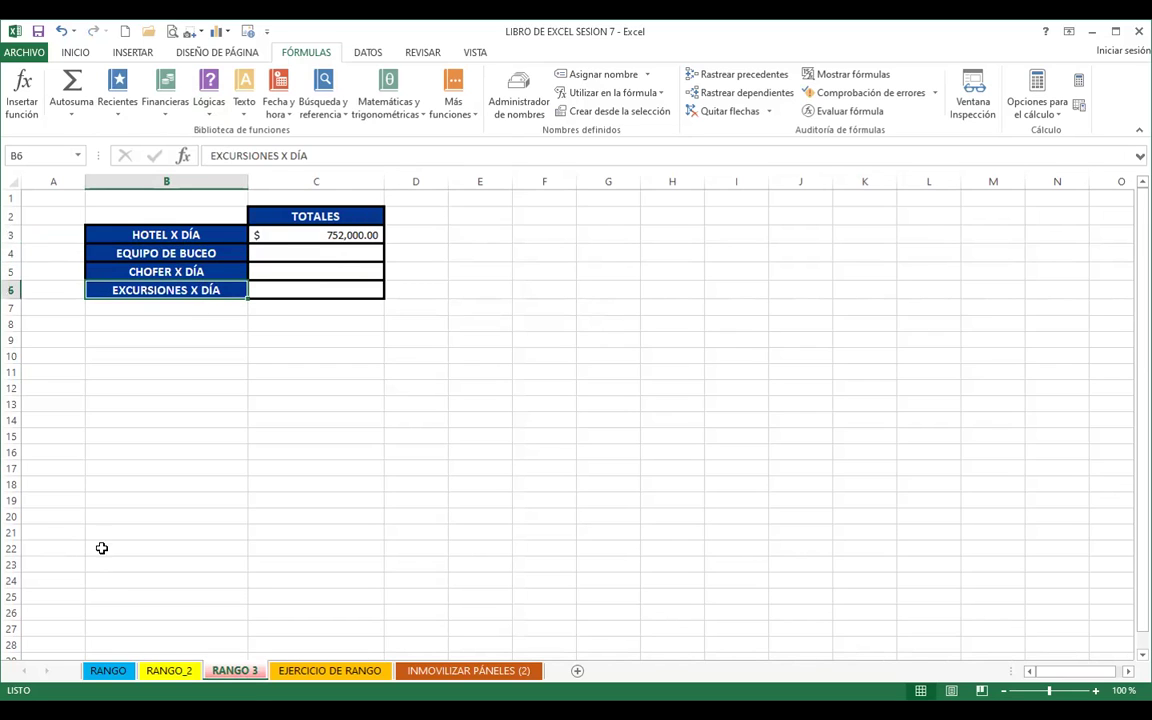
left_click(263, 251)
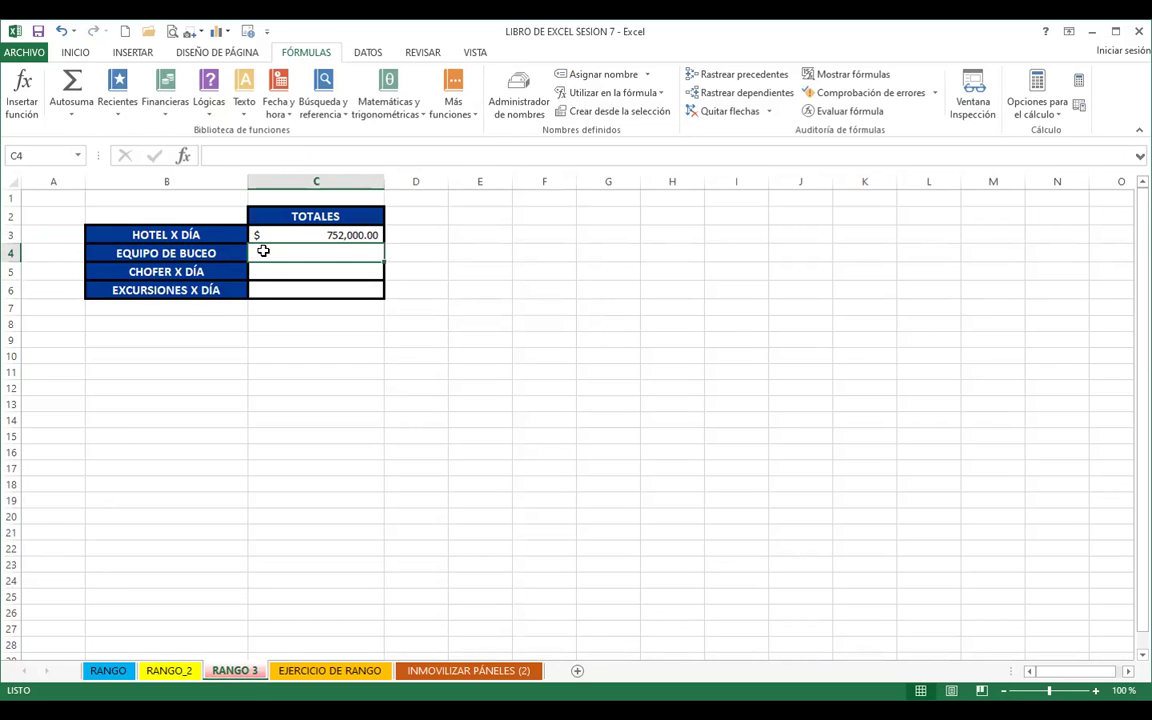
type("=")
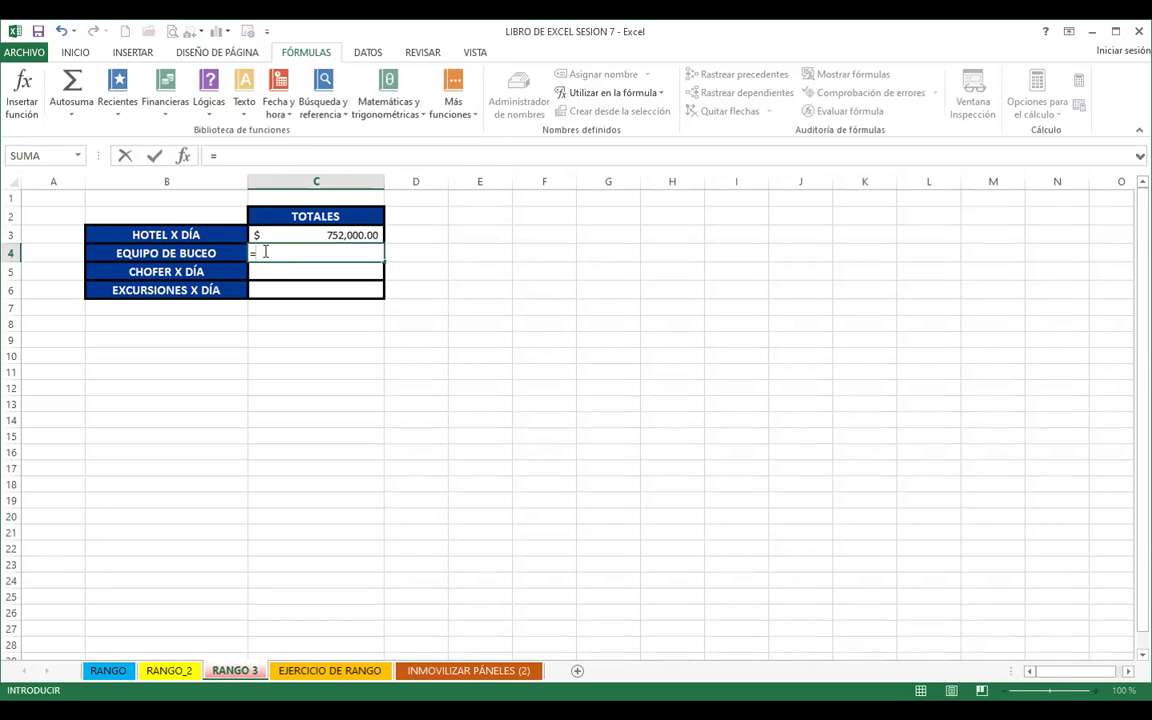
type("EQUI")
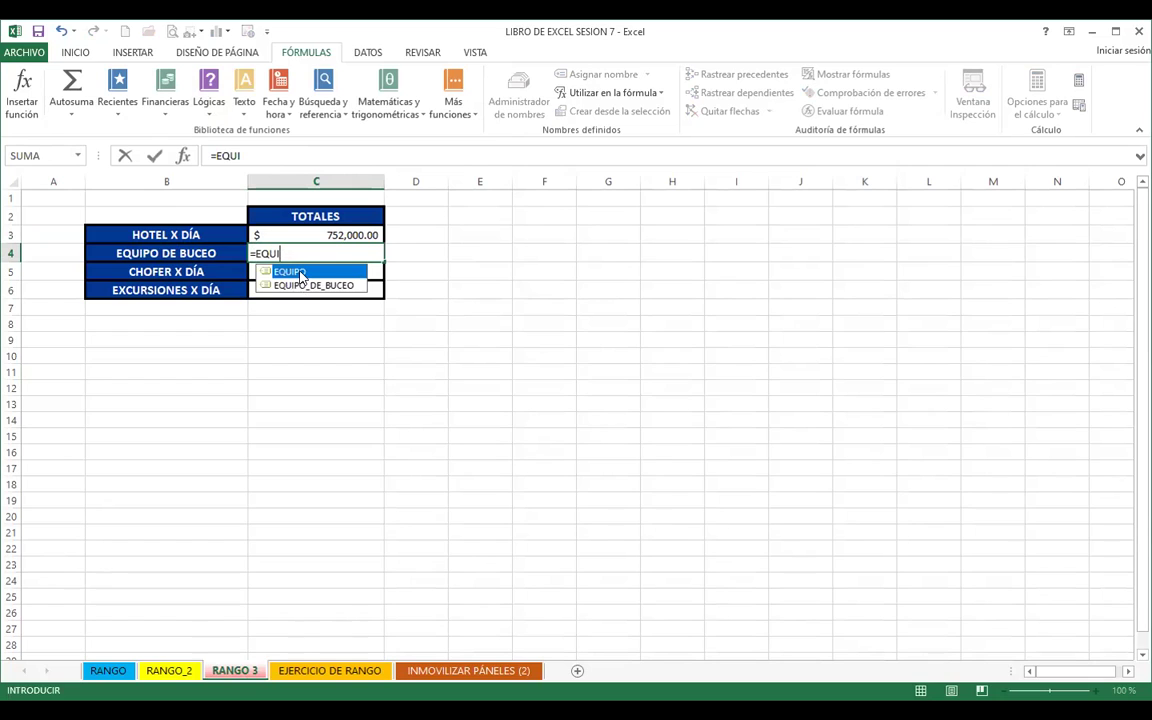
double_click(300, 272)
key("Return")
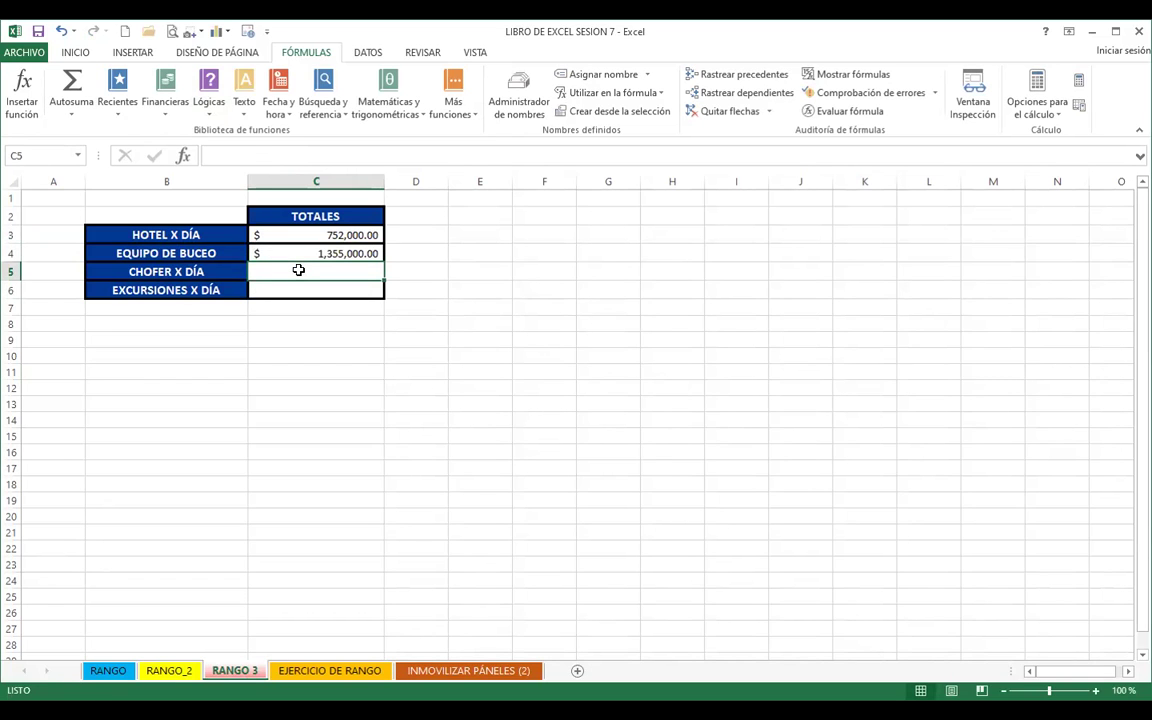
Step: Check the diving equipment total on RANGO_2, then enter =CHOFER for the driver total
left_click(169, 670)
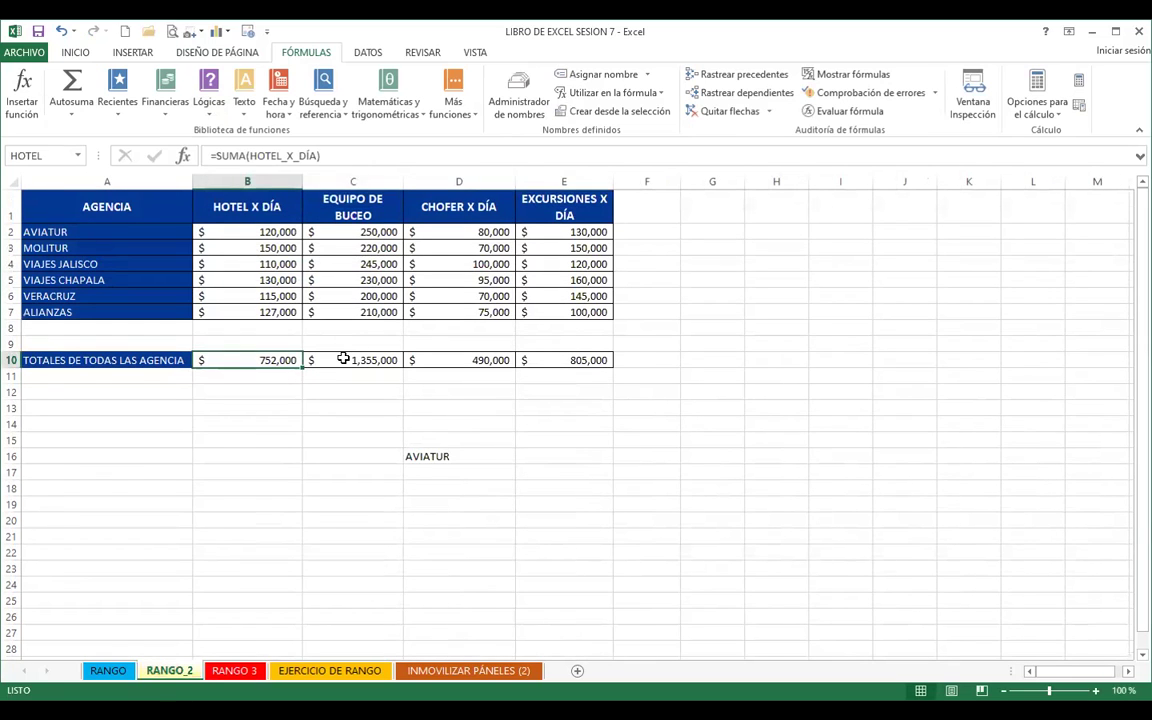
left_click(343, 358)
left_click(234, 670)
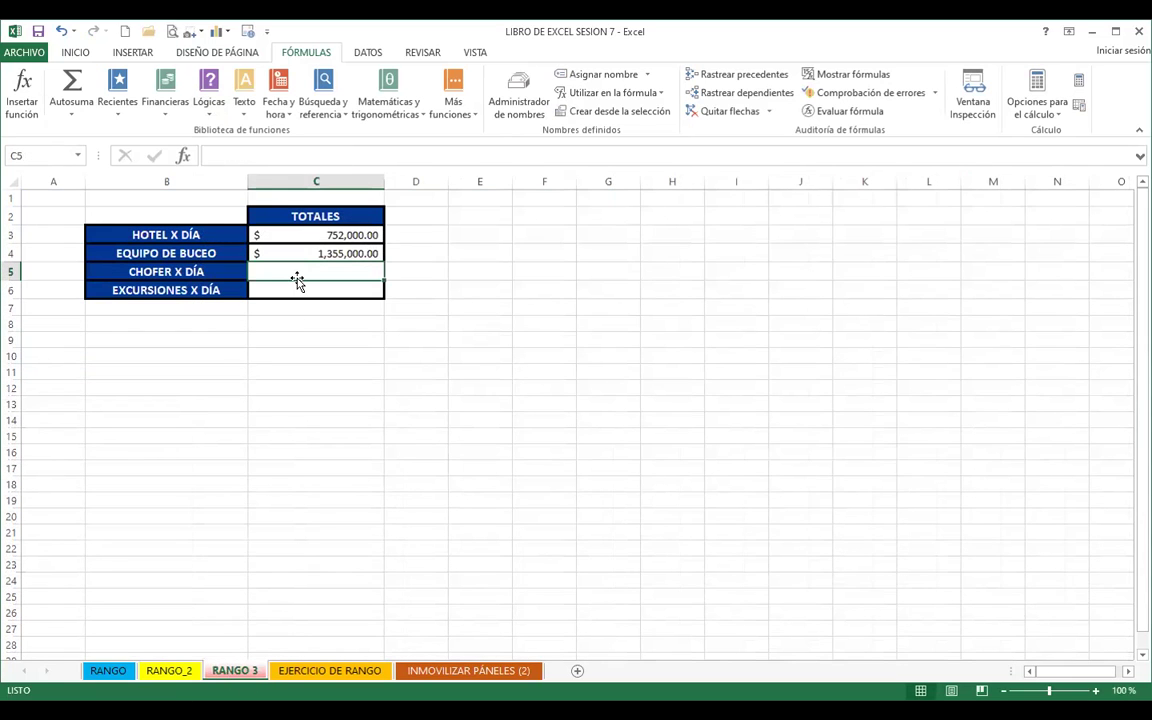
type("=")
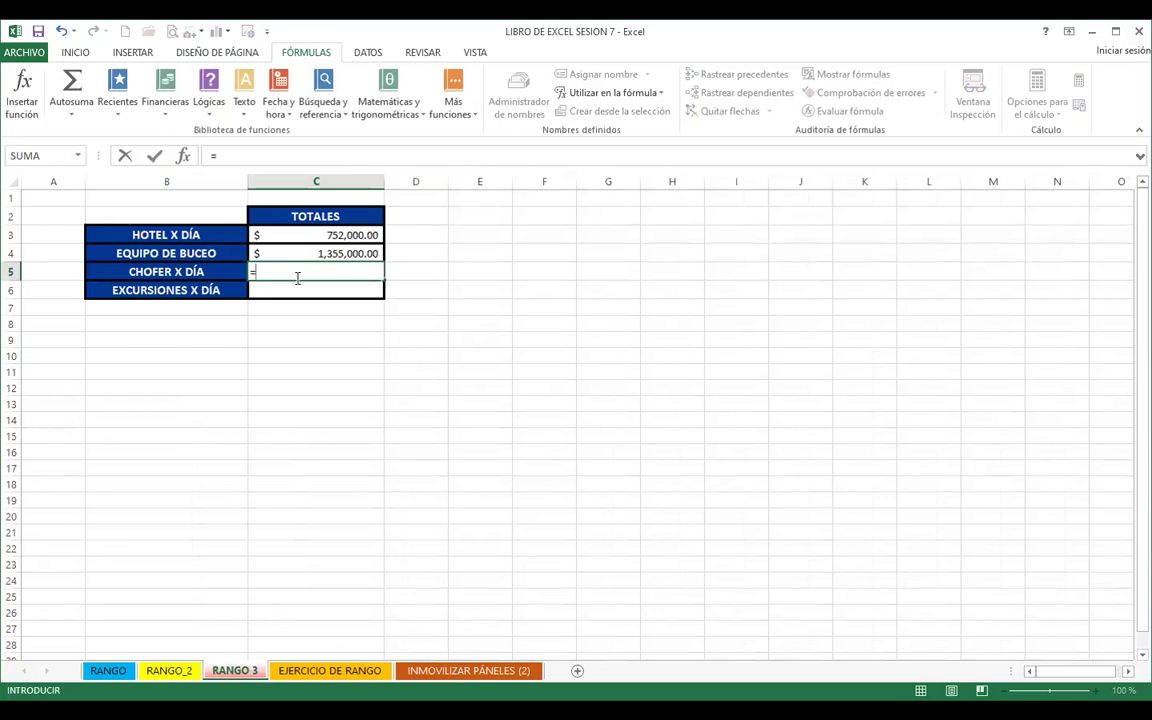
type("CHO")
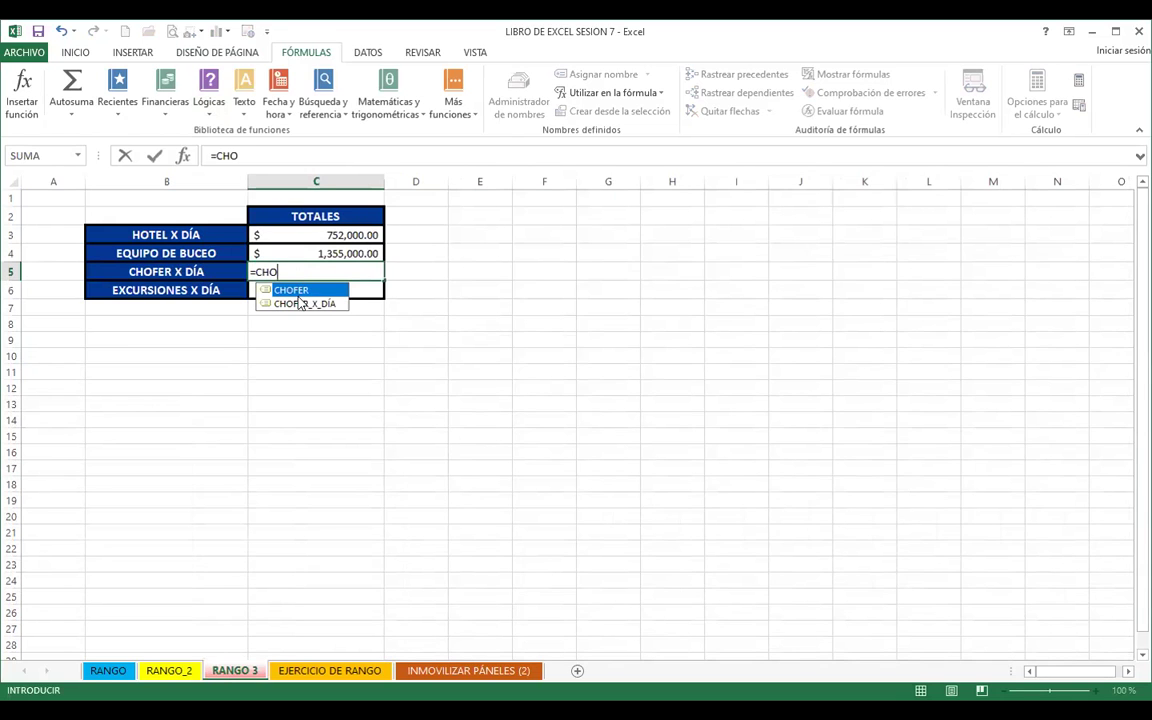
double_click(298, 291)
key("Return")
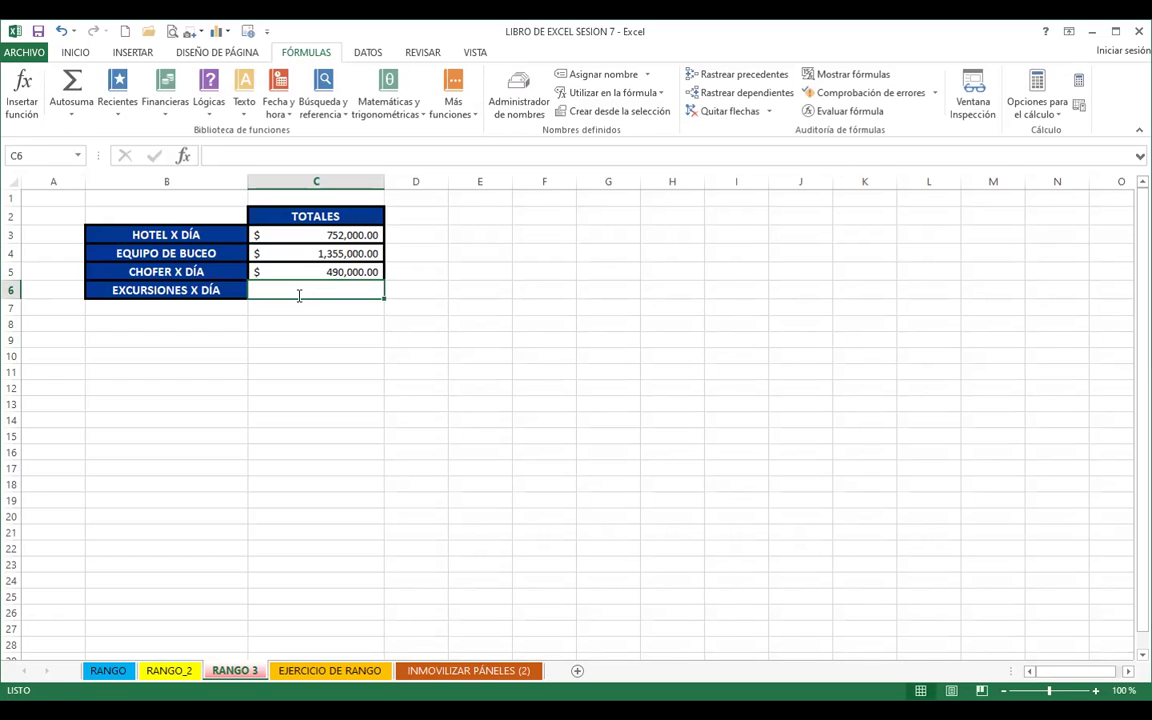
Step: Enter the EXCURSIONES X DÍA total from the DIA named range, showing 805,000.00
type("=")
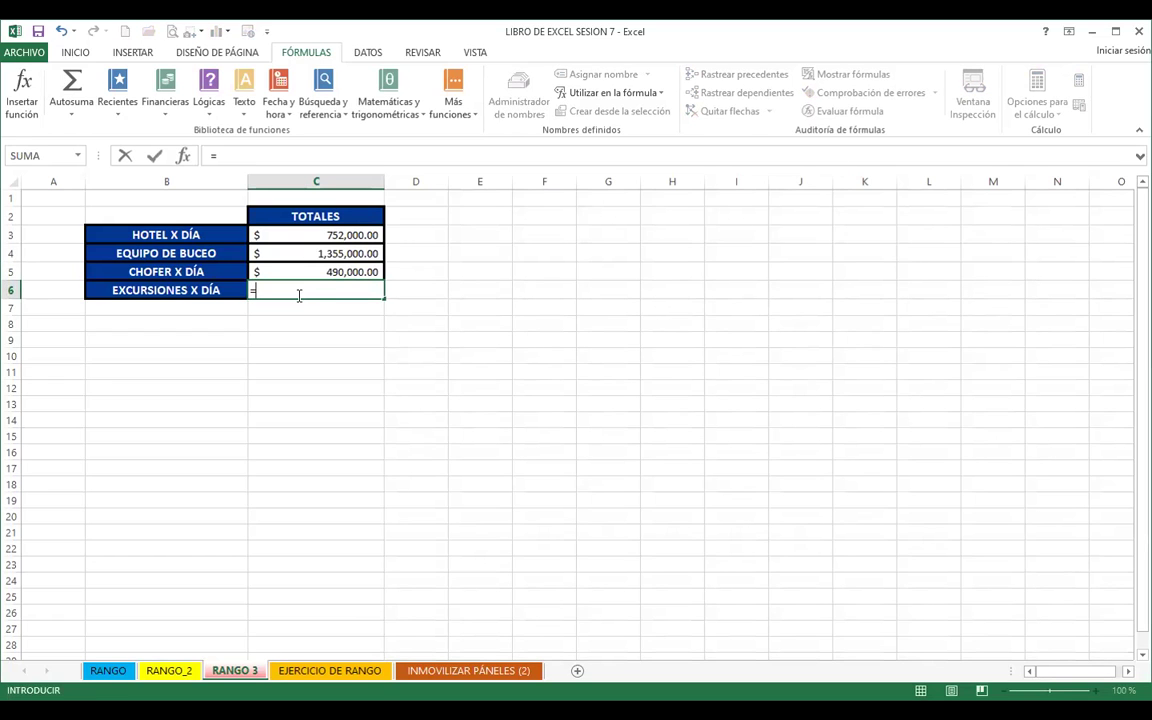
type("DI")
left_click(283, 322)
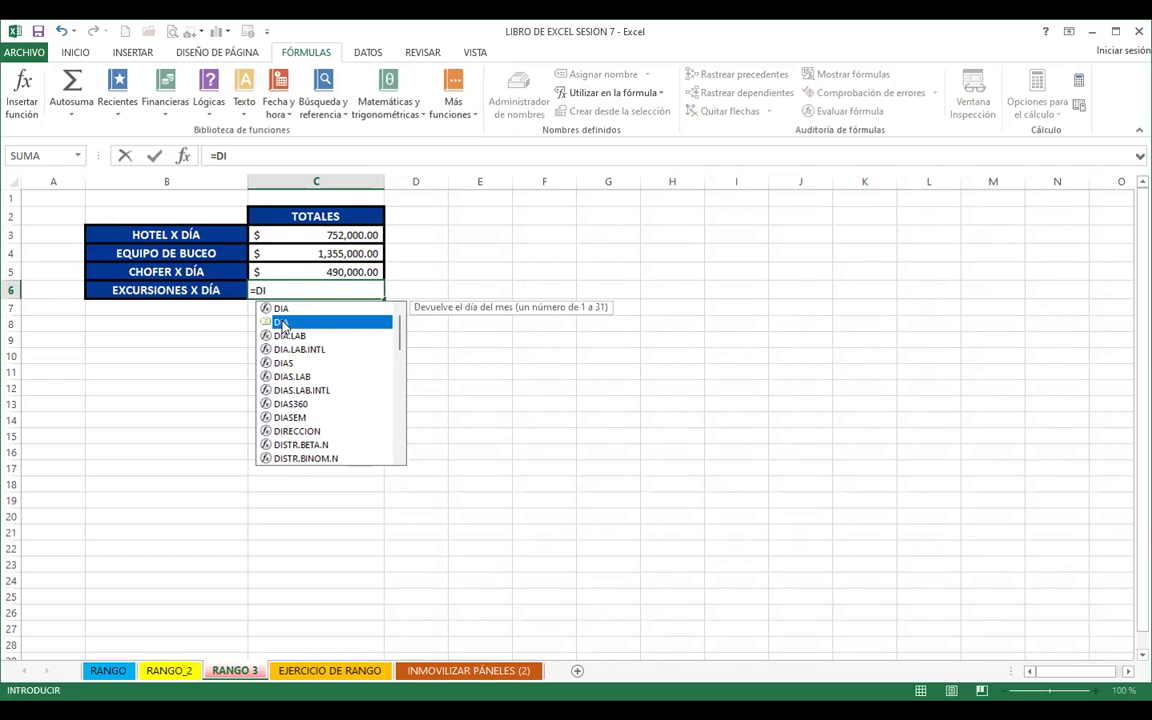
double_click(283, 322)
key("Return")
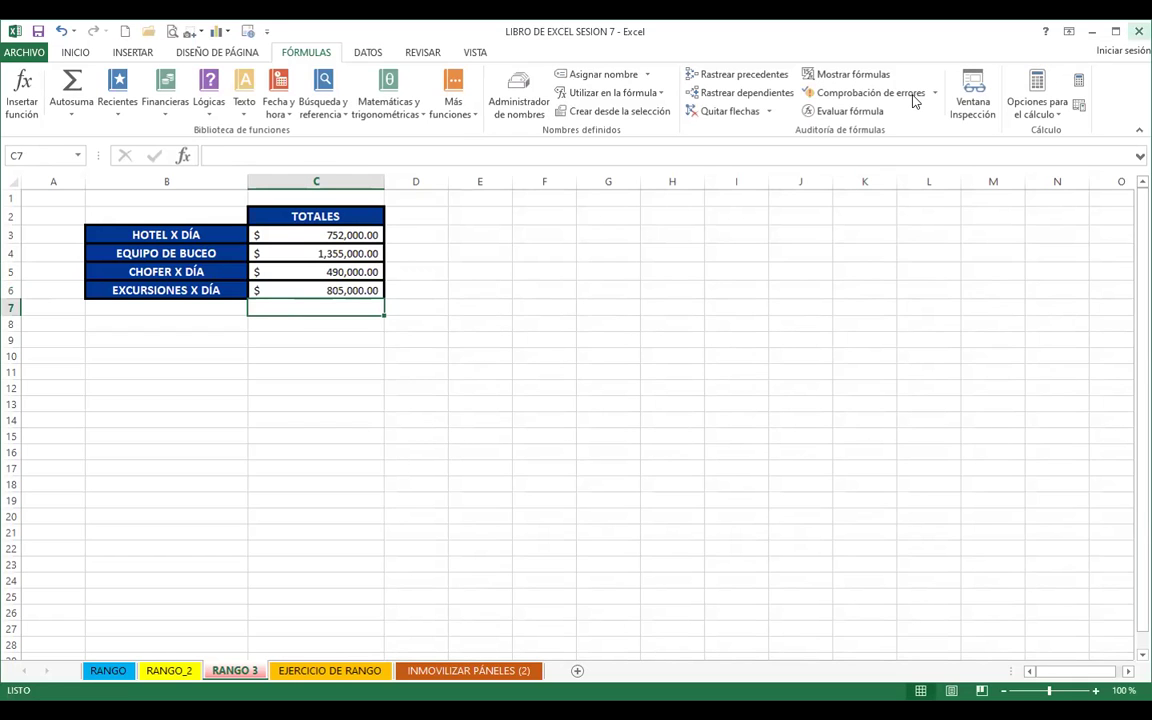
Step: AutoSum the four totals to 3,402,000.00, move the result to C10, then go to RANGO_2
left_click(71, 82)
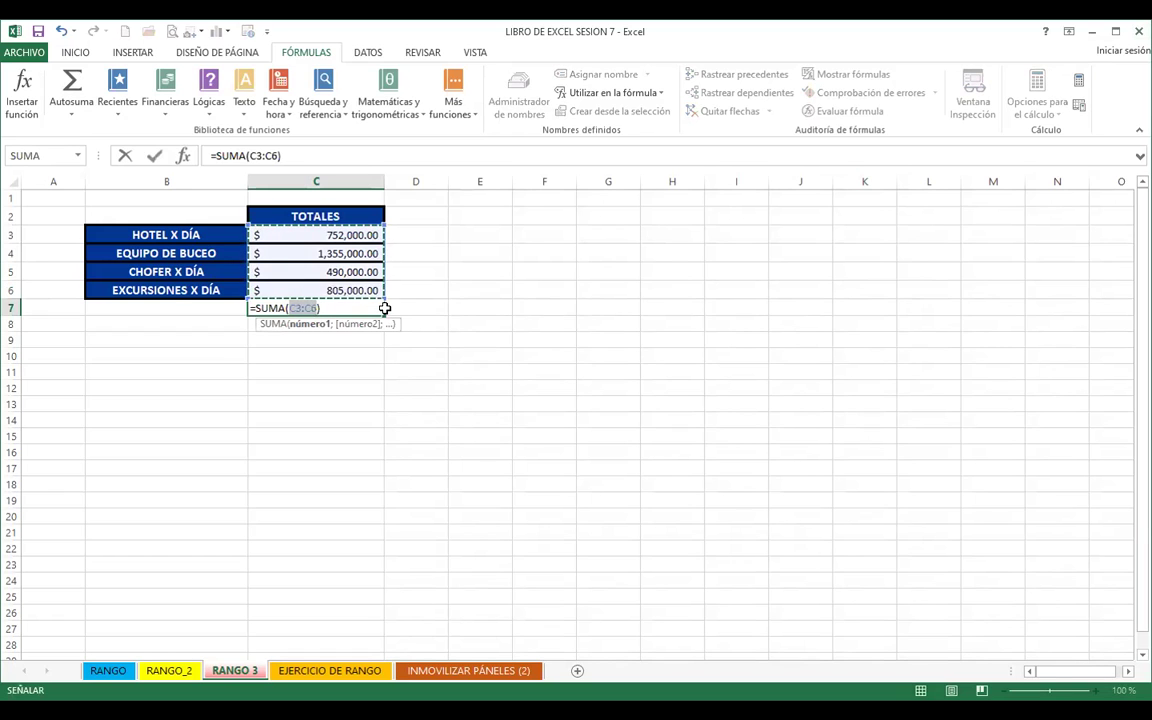
key("Return")
left_click(291, 307)
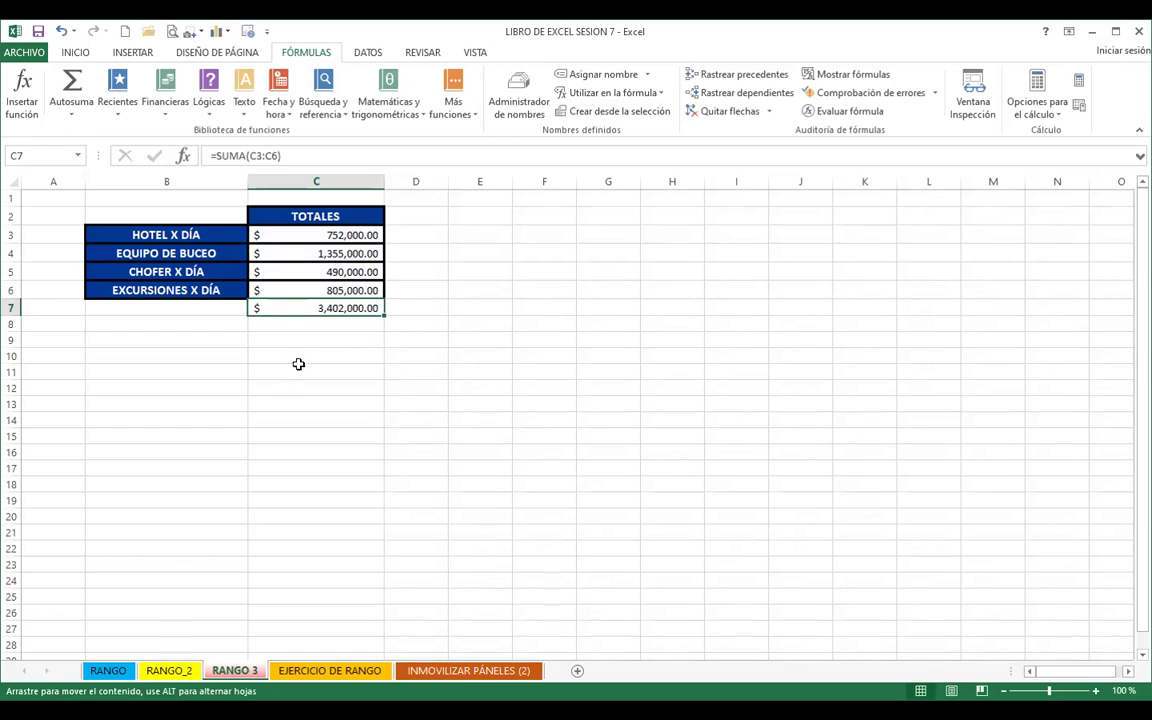
left_click_drag(290, 389, 298, 360)
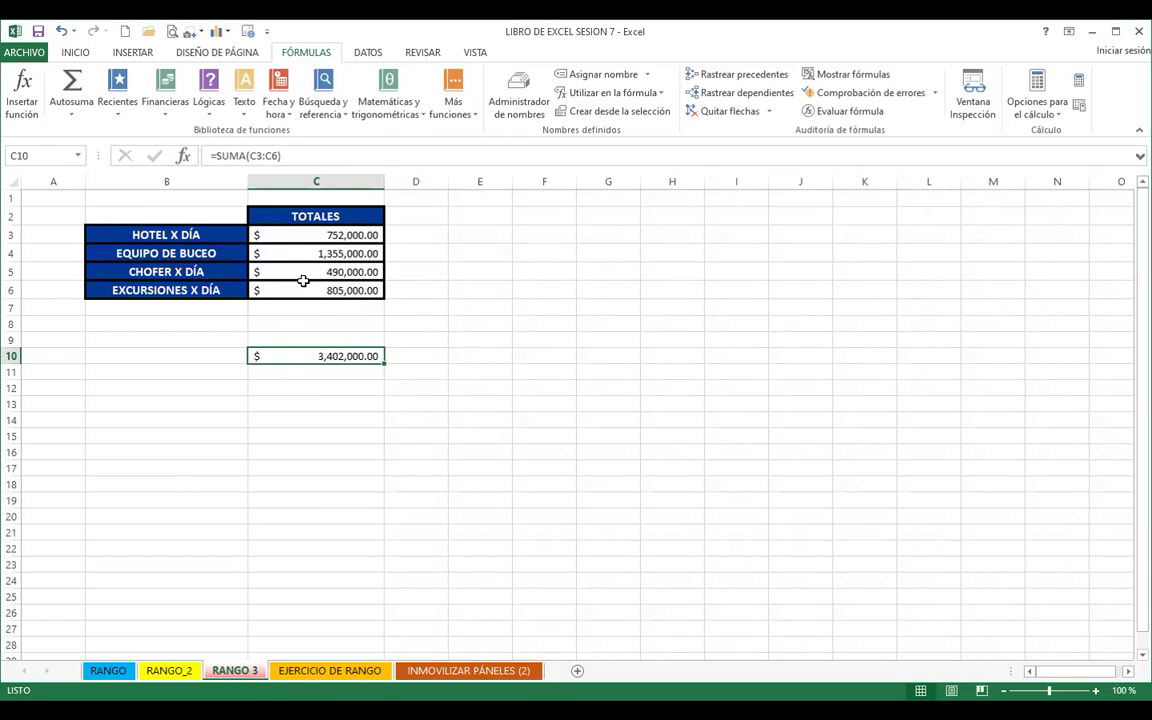
left_click(169, 670)
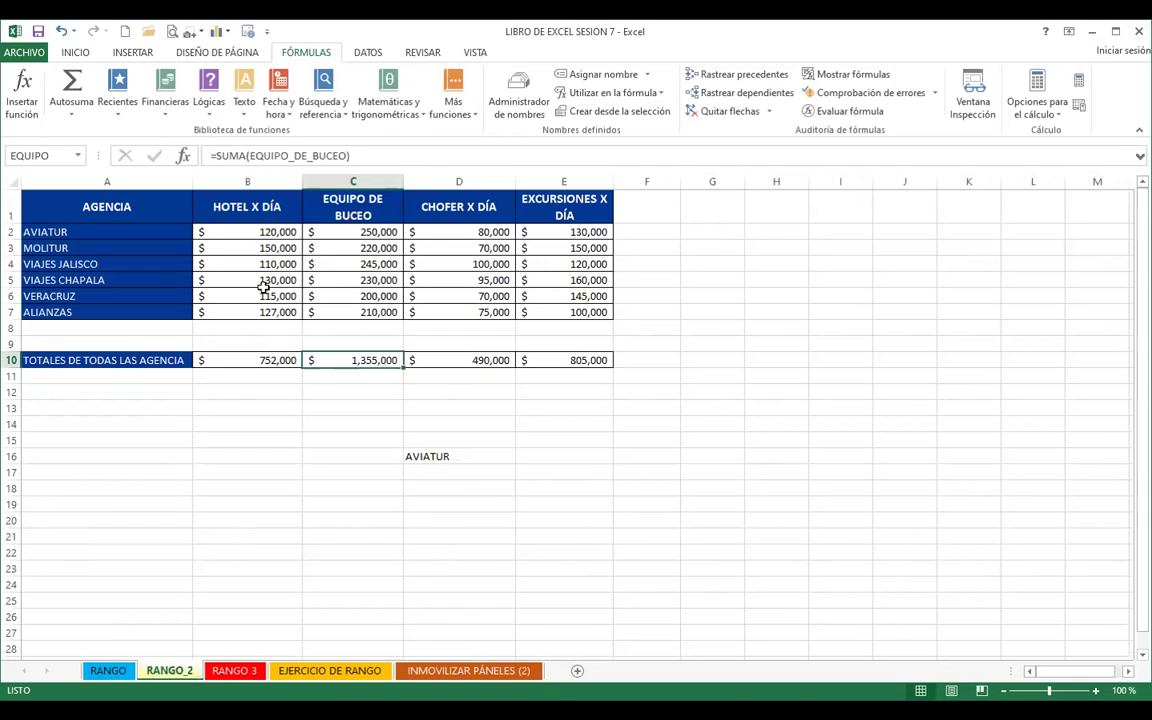
Step: Delete the agency figures B2:E7 on RANGO_2 and view the effect on RANGO 3
left_click_drag(254, 234, 551, 311)
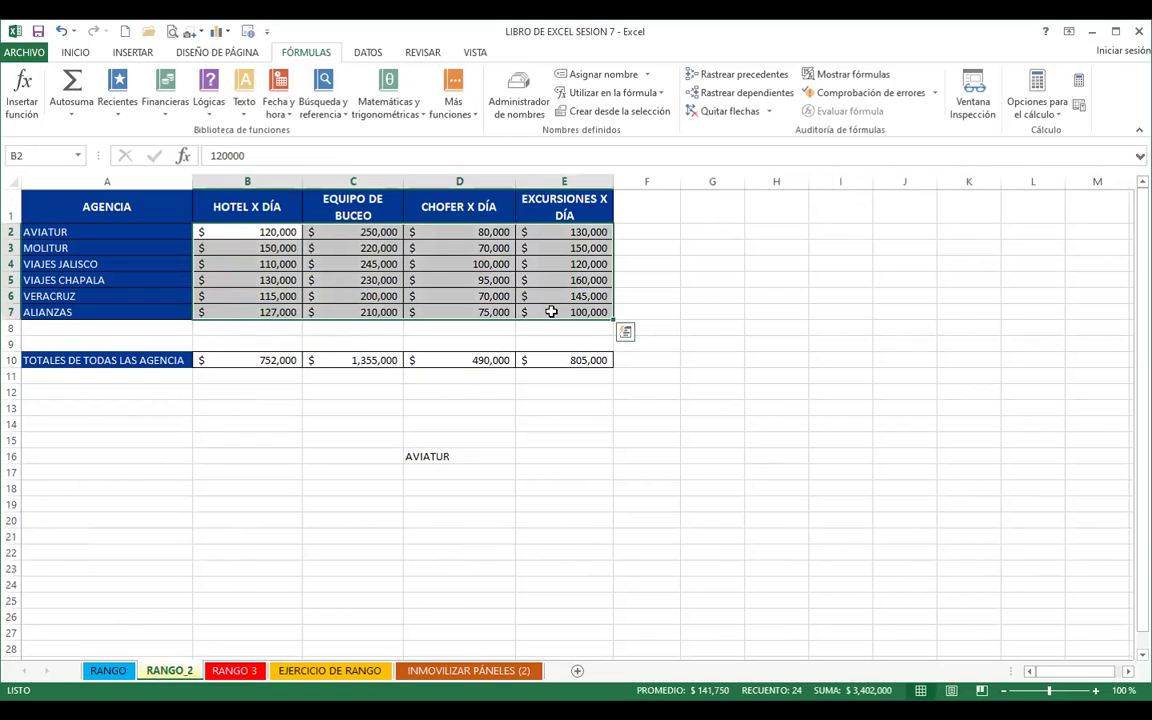
key("Delete")
left_click(226, 670)
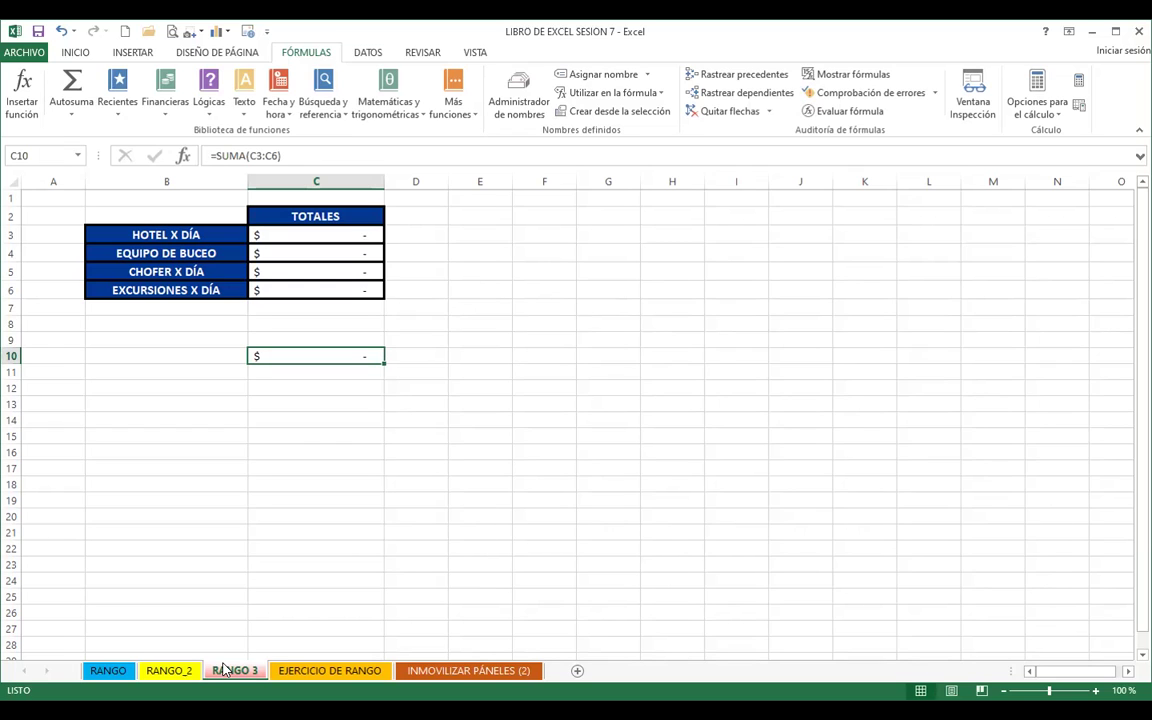
Step: Return to RANGO_2 to restore the figures, then select the C10 grand total on RANGO 3
left_click(169, 670)
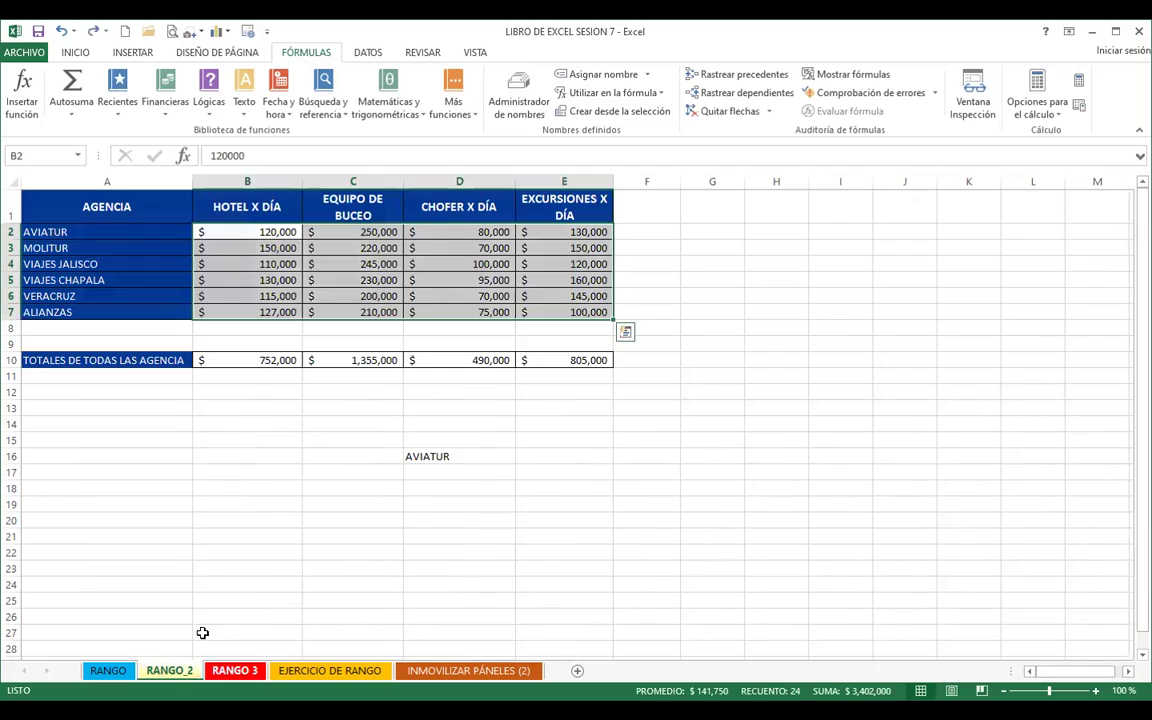
left_click(250, 521)
left_click(236, 672)
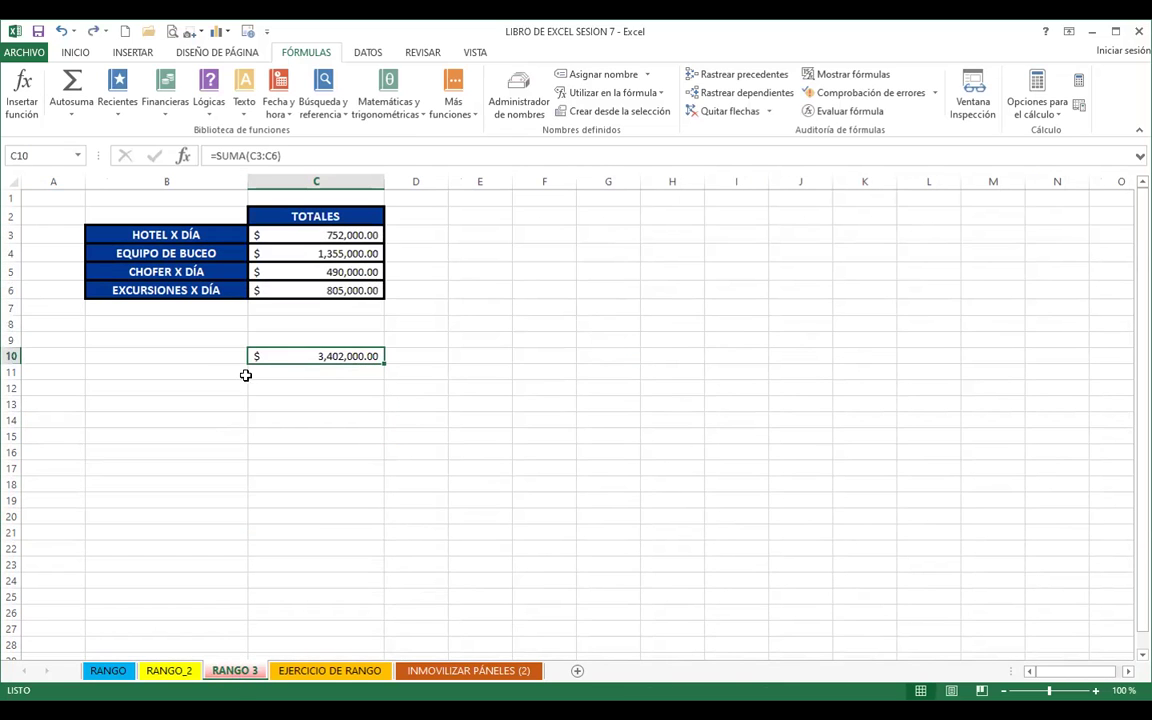
key("End")
key("End")
left_click(330, 386)
left_click(335, 357)
Step: Replace the C10 grand total with =HOTEL+EQUIPO, fixing the HTEL typo
key("Delete")
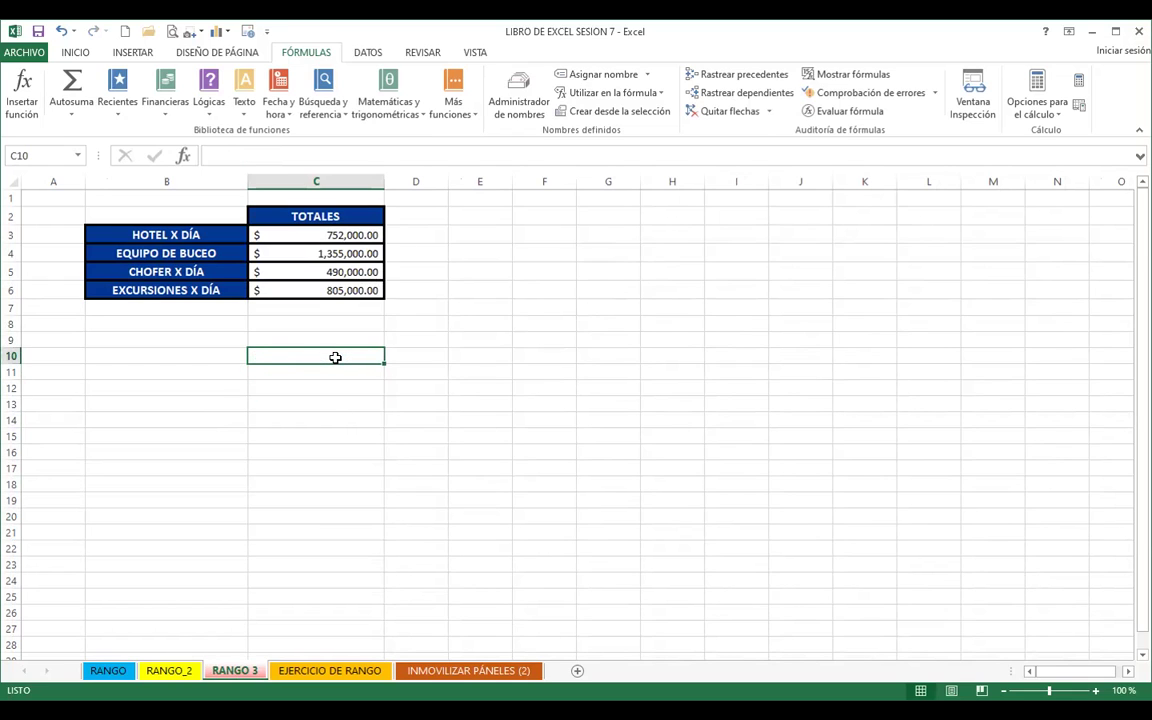
type("=")
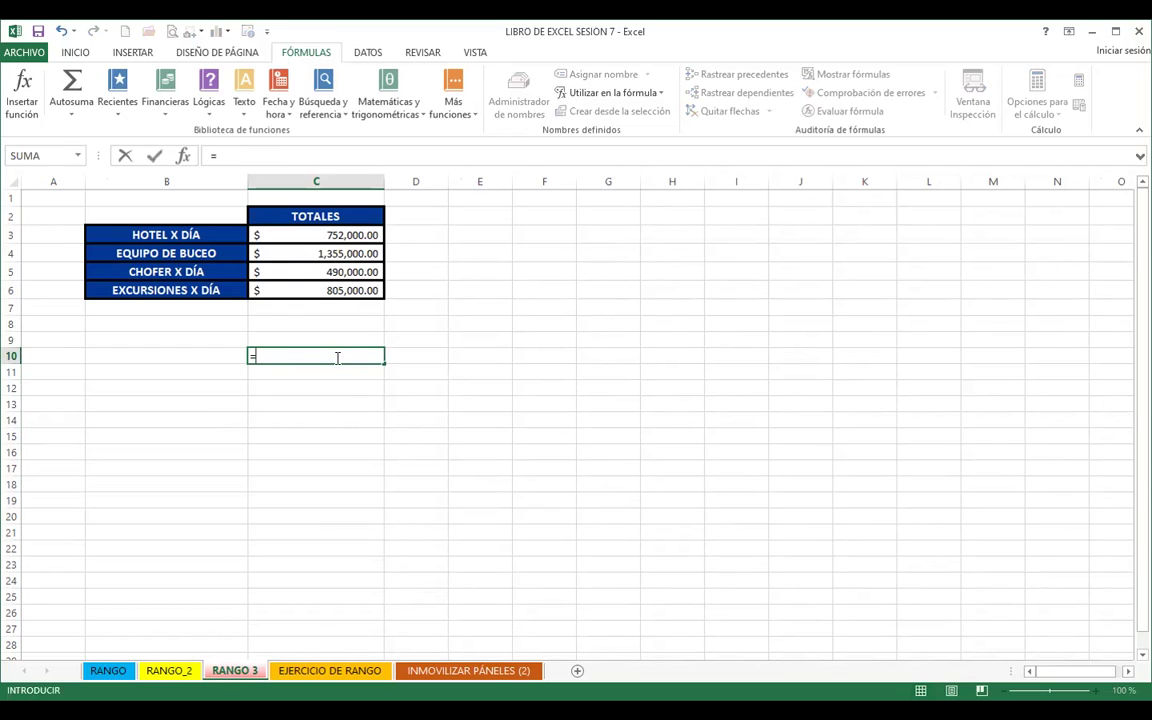
type("HTEL")
key("BackSpace")
key("BackSpace")
key("BackSpace")
type("OT")
double_click(282, 374)
type("+")
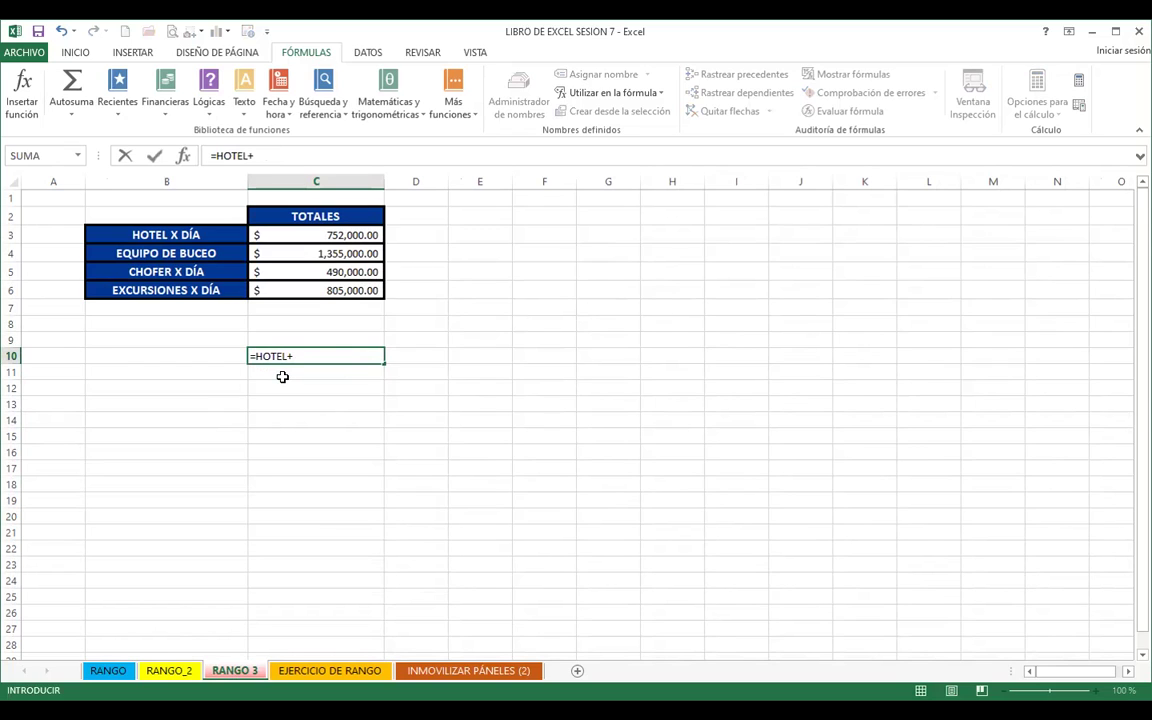
type("EQUI")
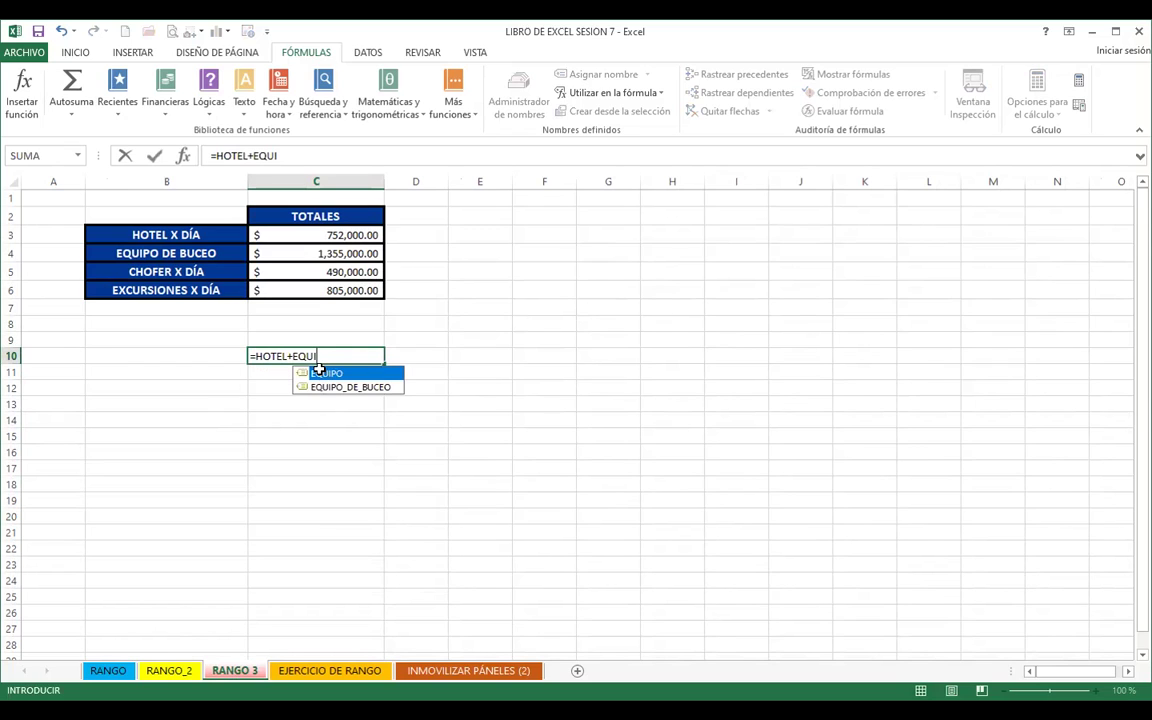
double_click(319, 372)
key("Return")
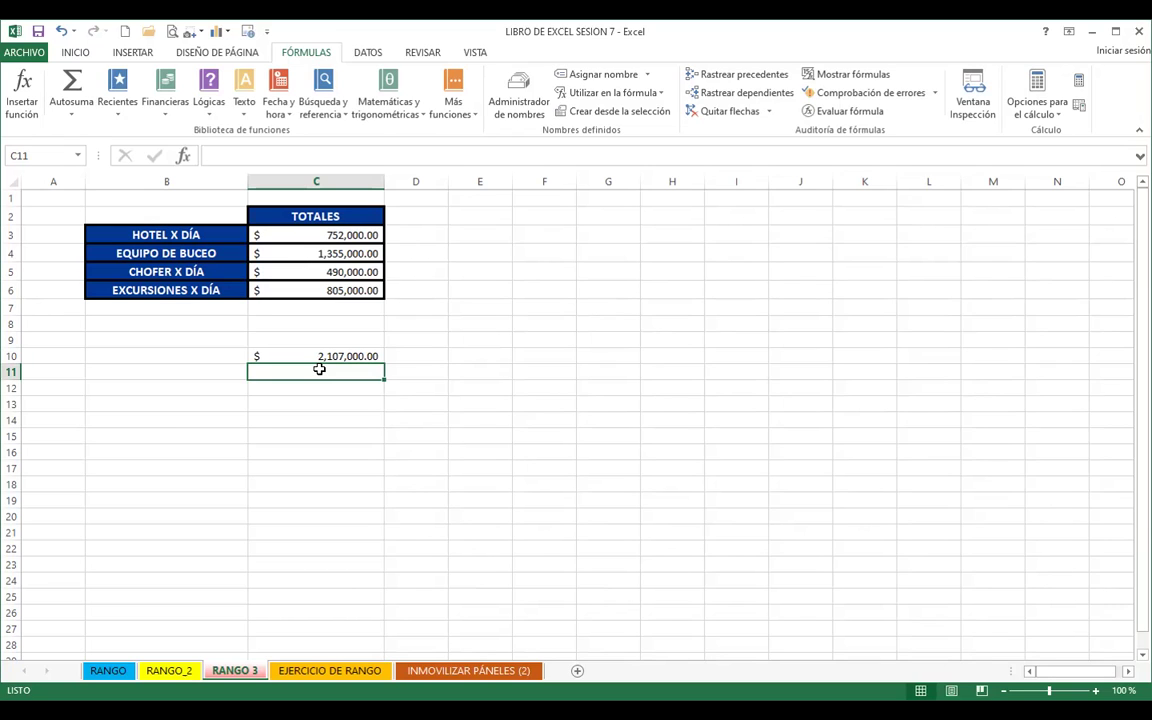
left_click(319, 357)
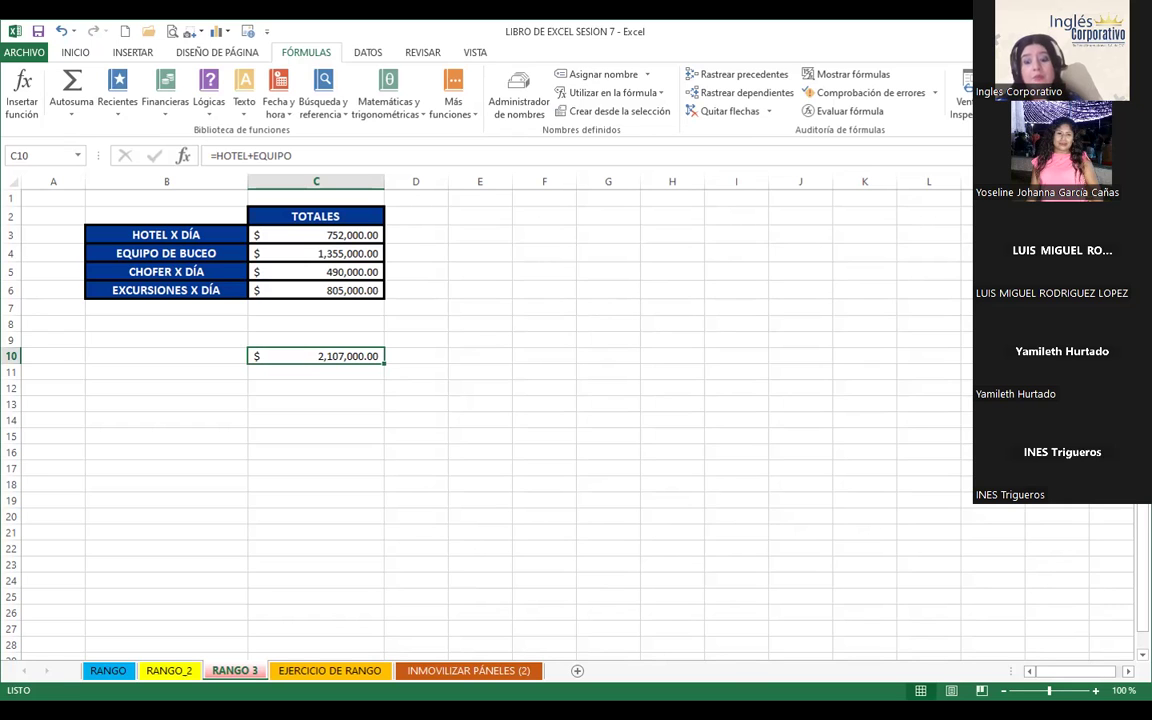
Step: Go to the RANGO sheet and select the HOLA named range from the Name Box list
left_click(108, 670)
scroll(308, 414, "up", 6)
scroll(308, 414, "up", 8)
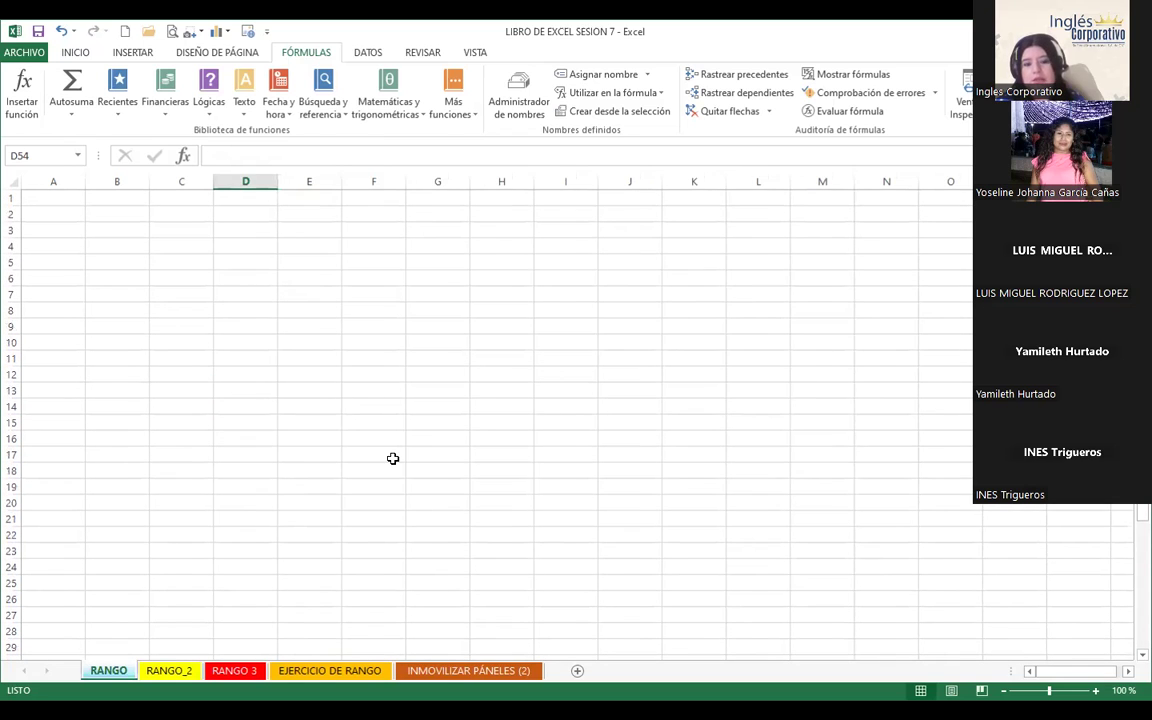
left_click(233, 670)
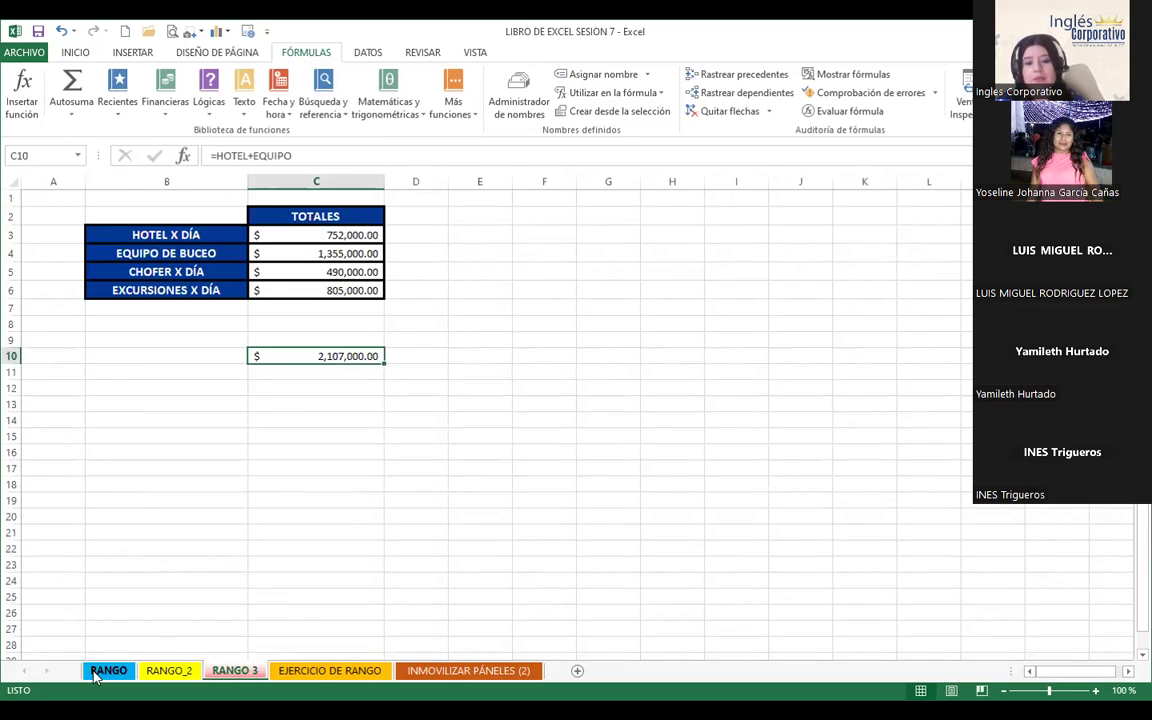
left_click(96, 674)
left_click(60, 214)
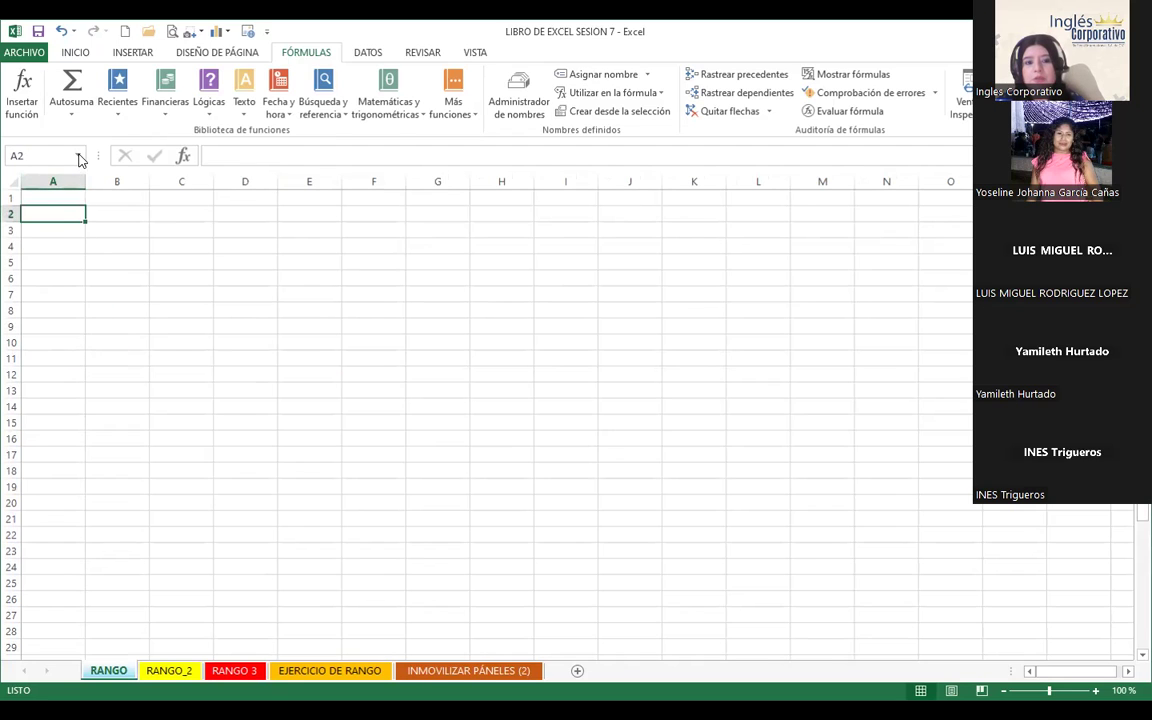
left_click(78, 156)
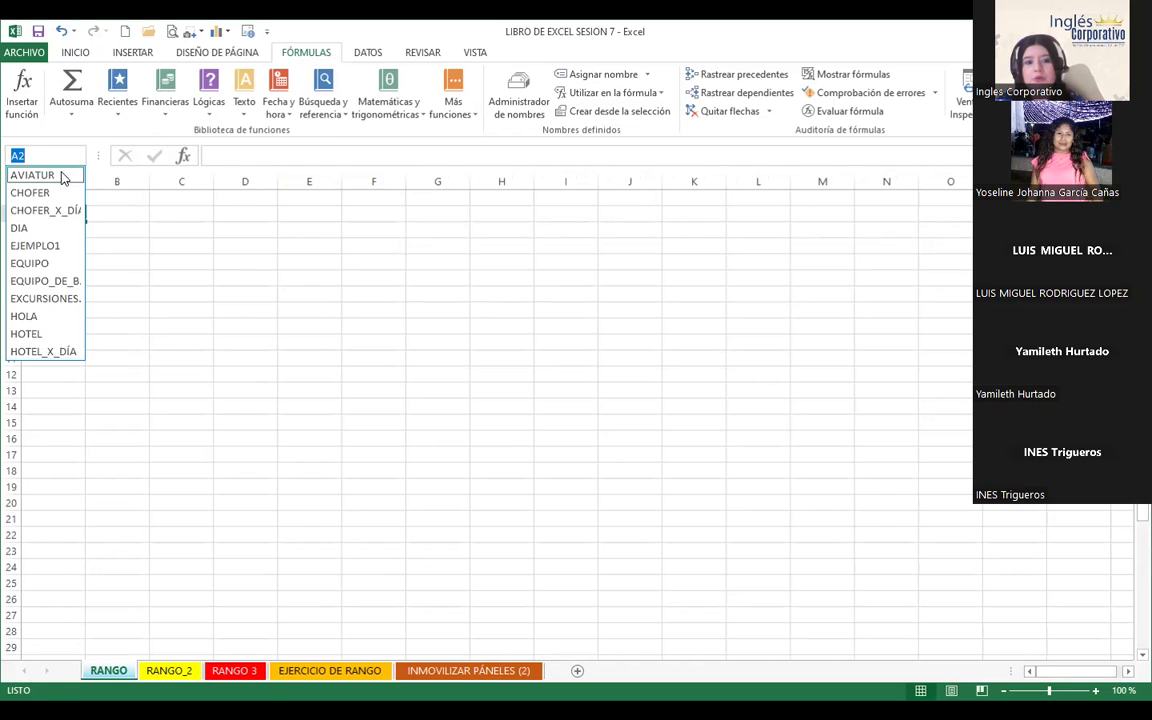
left_click(44, 316)
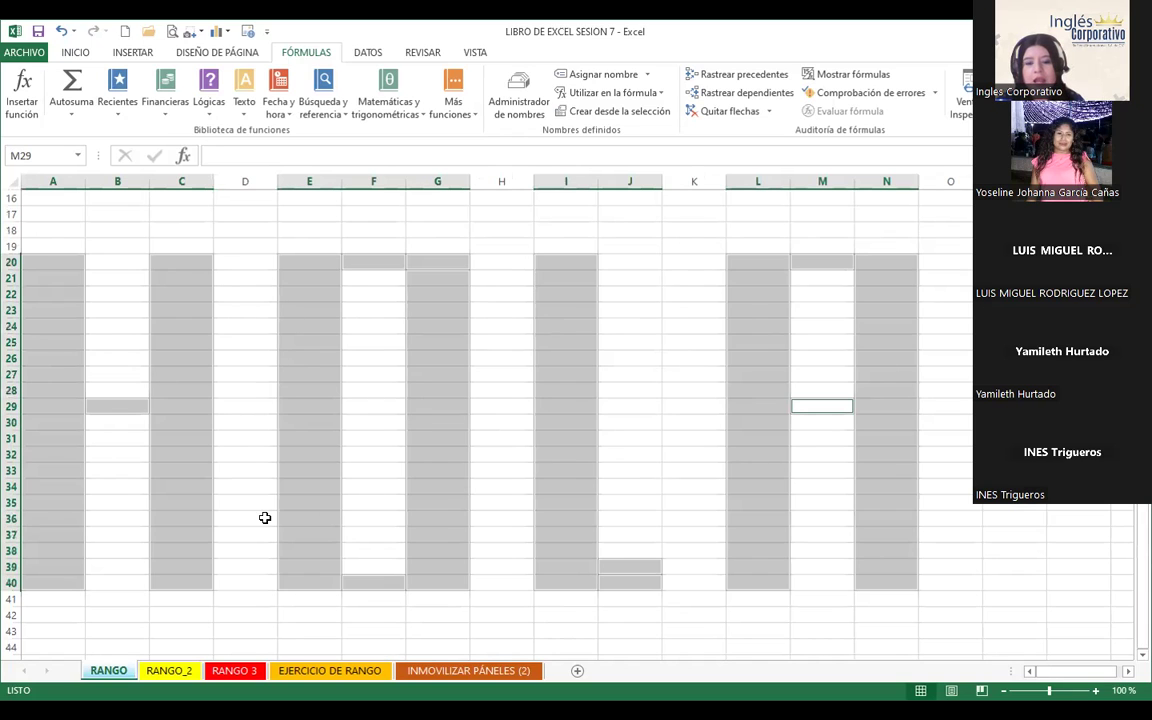
scroll(54, 491, "down", 1)
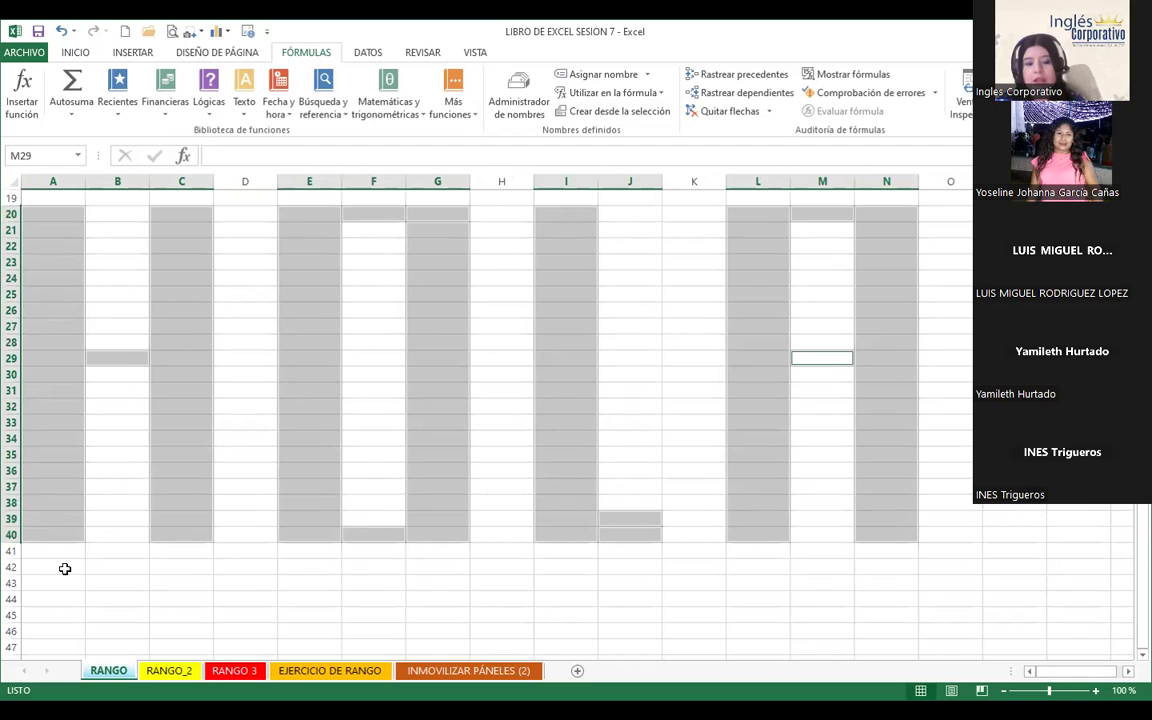
Step: Jump to the EJEMPLO1 range A1:F10 by typing EJEMPLO1 in the Name Box
left_click(80, 160)
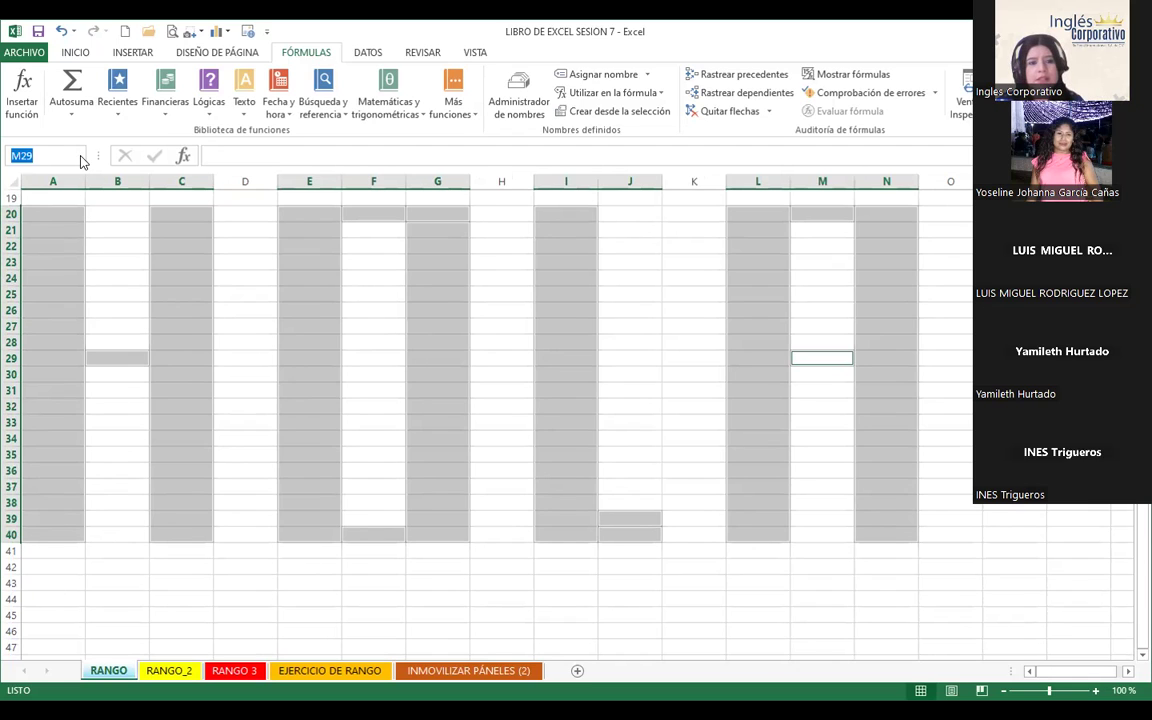
left_click(47, 157)
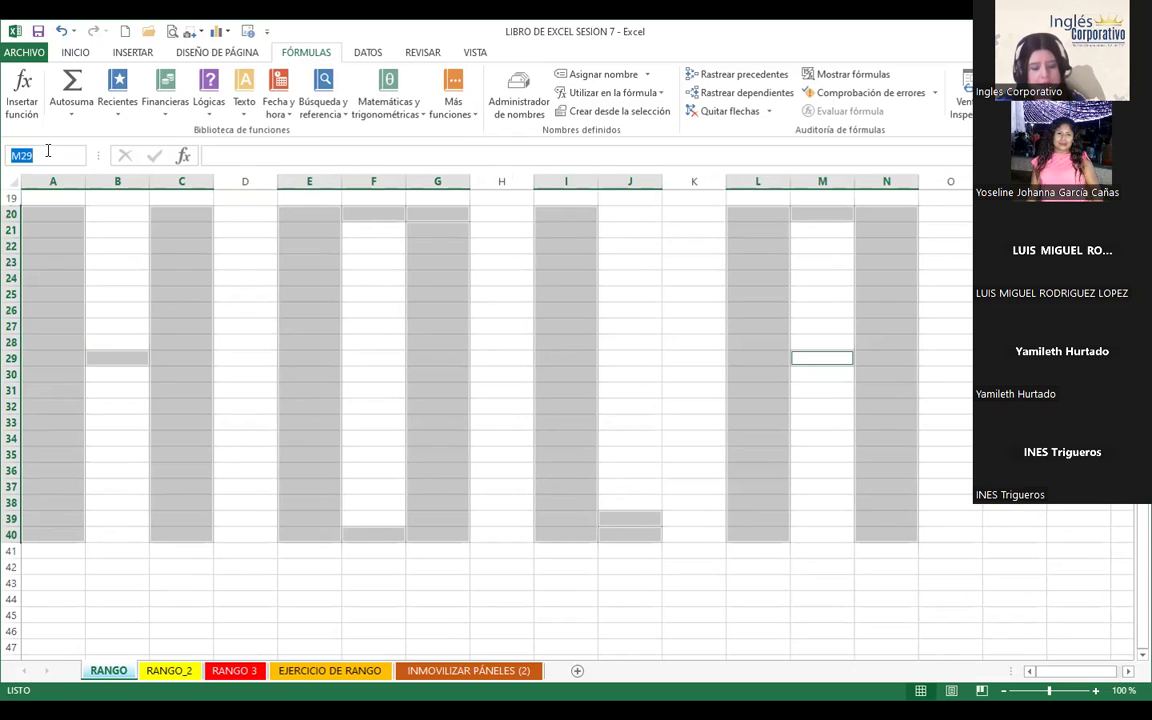
type("EJEMPLO1")
key("Return")
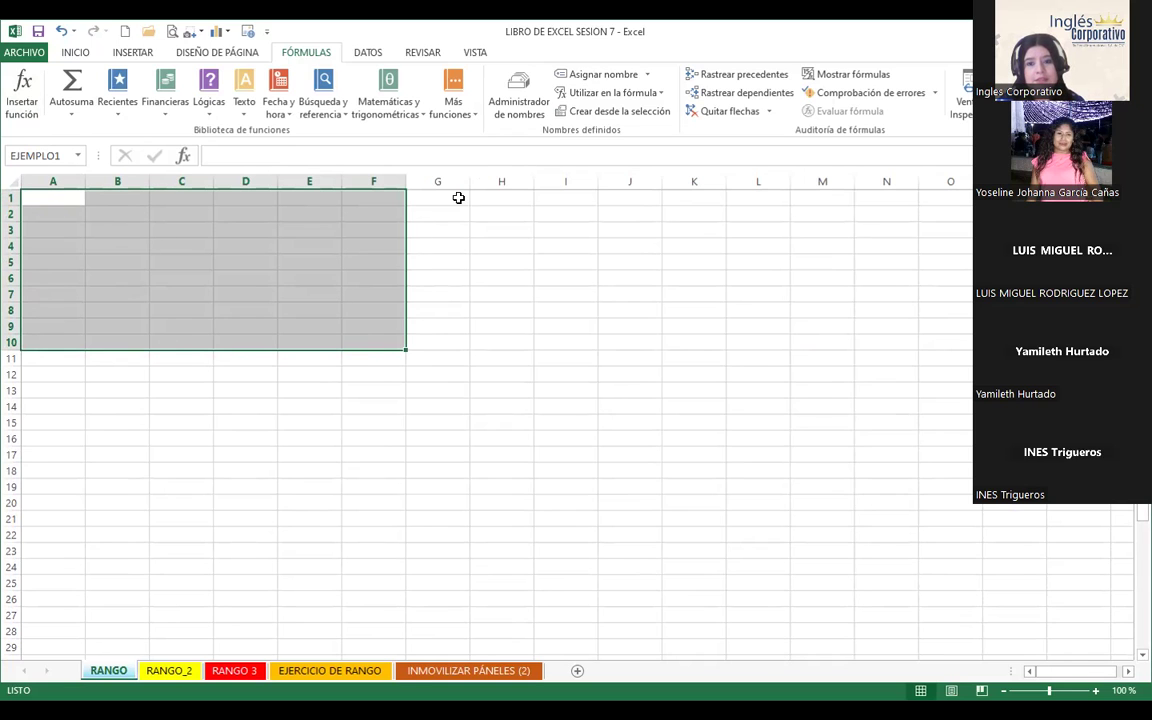
Step: Change EJEMPLO1 in Name Manager to refer to =RANGO!$A$1:$F$20
left_click(518, 95)
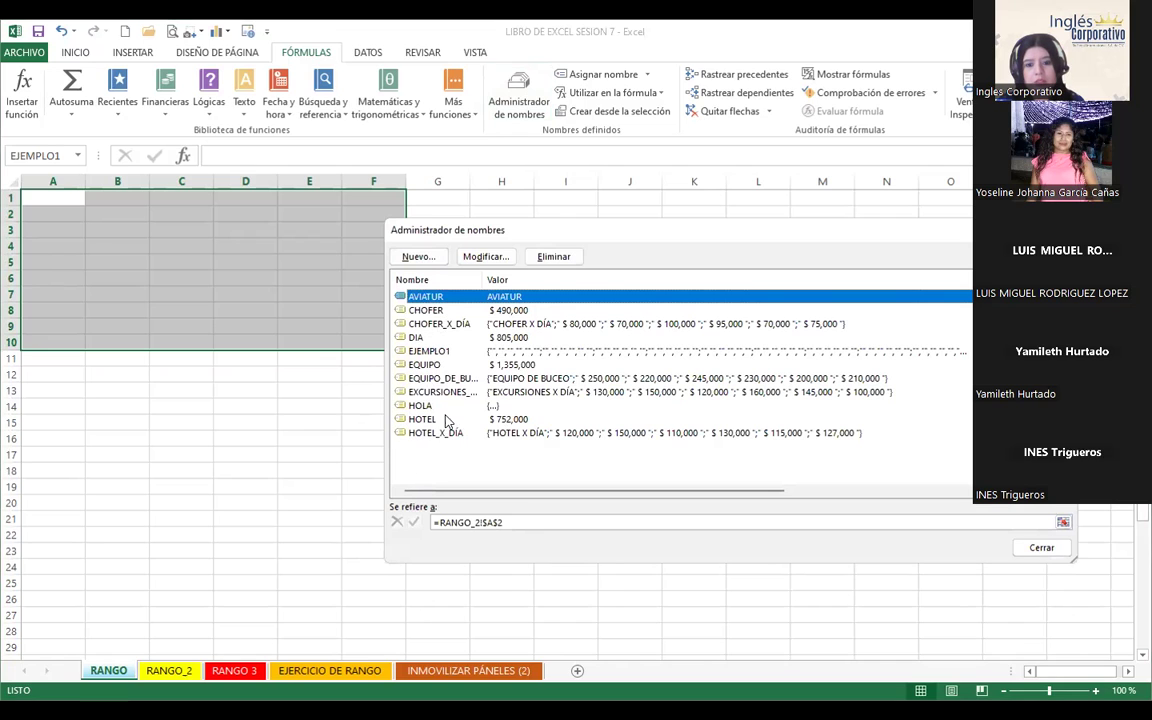
left_click(448, 350)
double_click(448, 350)
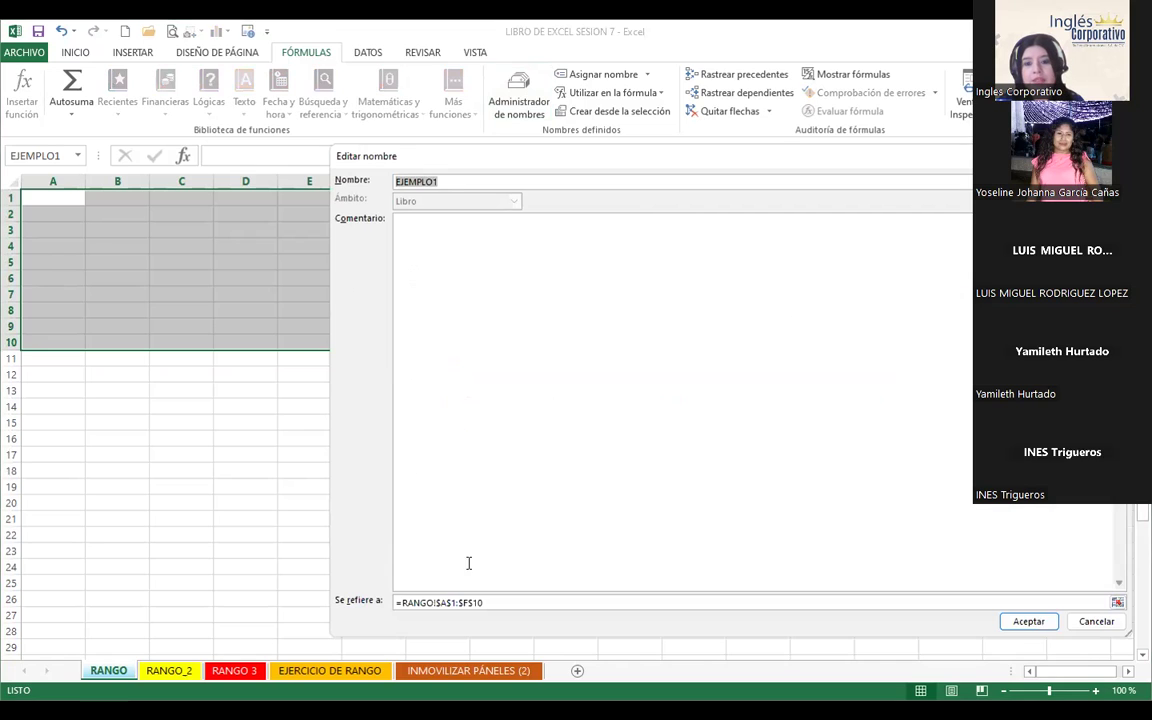
left_click(490, 602)
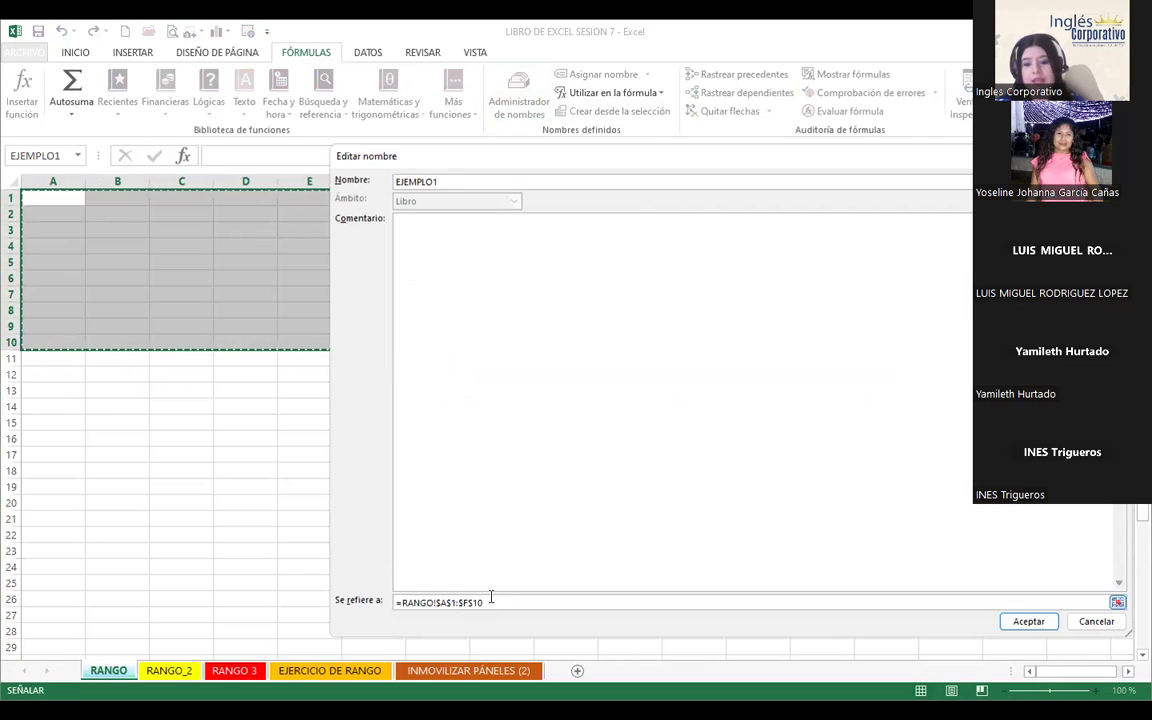
key("BackSpace")
key("BackSpace")
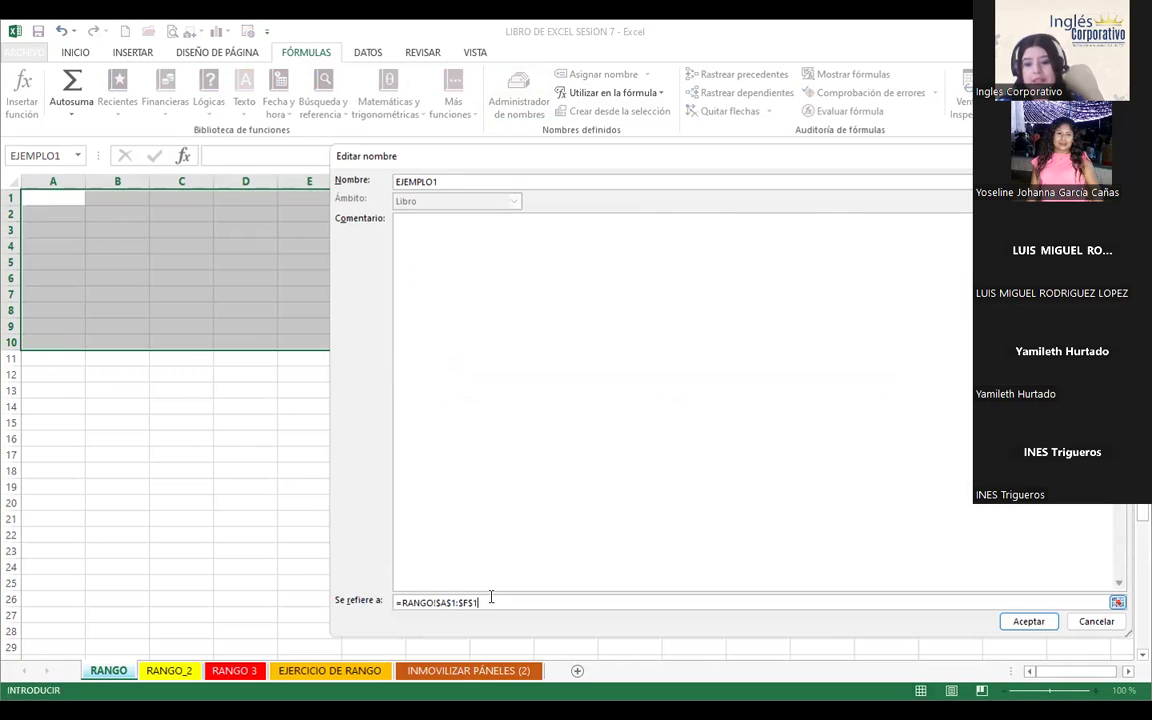
type("20")
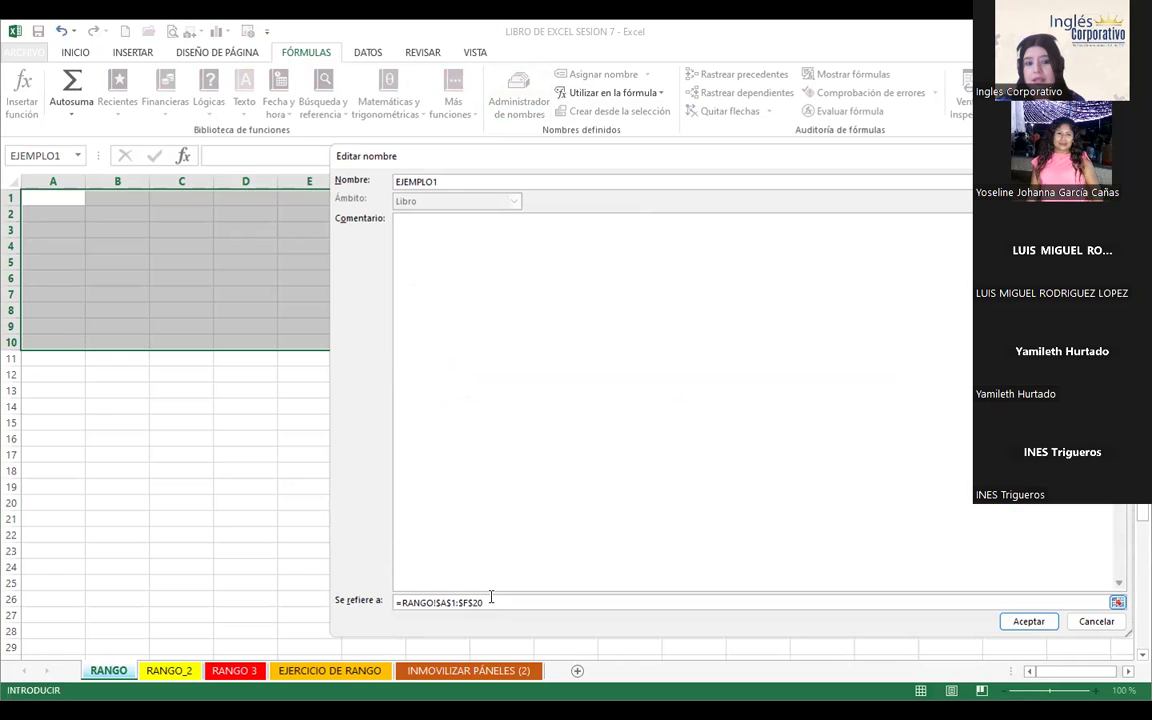
left_click(1029, 622)
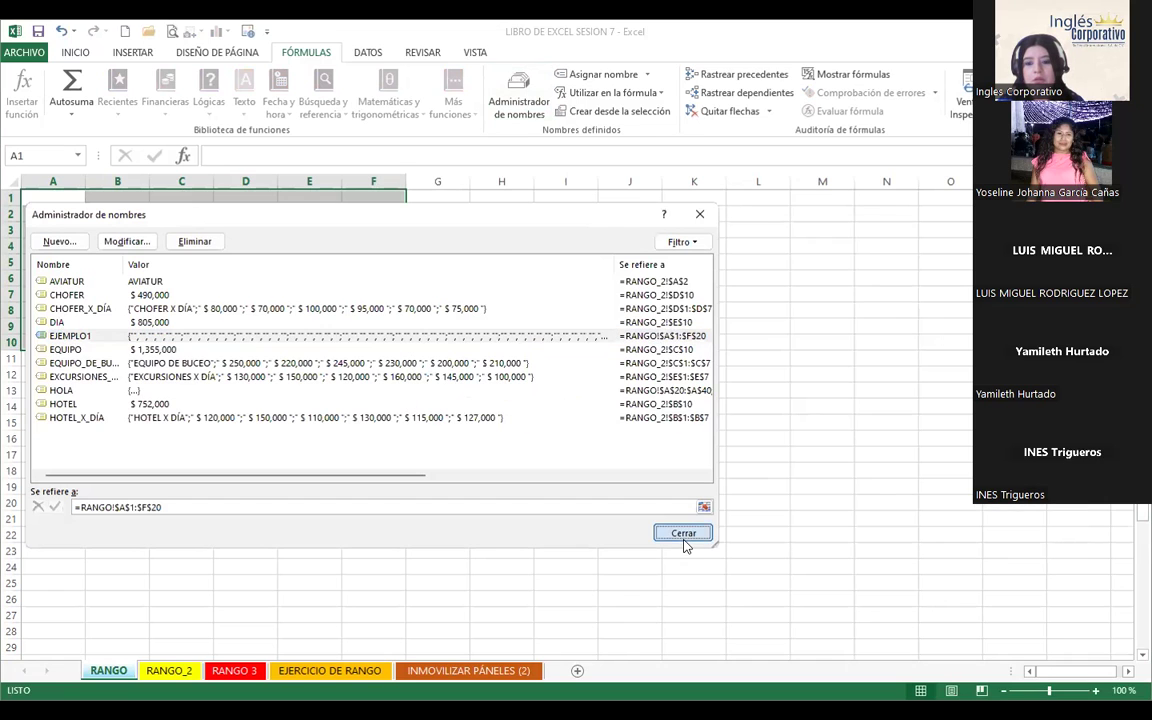
left_click(683, 535)
Step: Select the enlarged EJEMPLO1 range A1:F20 through the Name Box
left_click(44, 152)
type("EJEMPLO1")
key("Return")
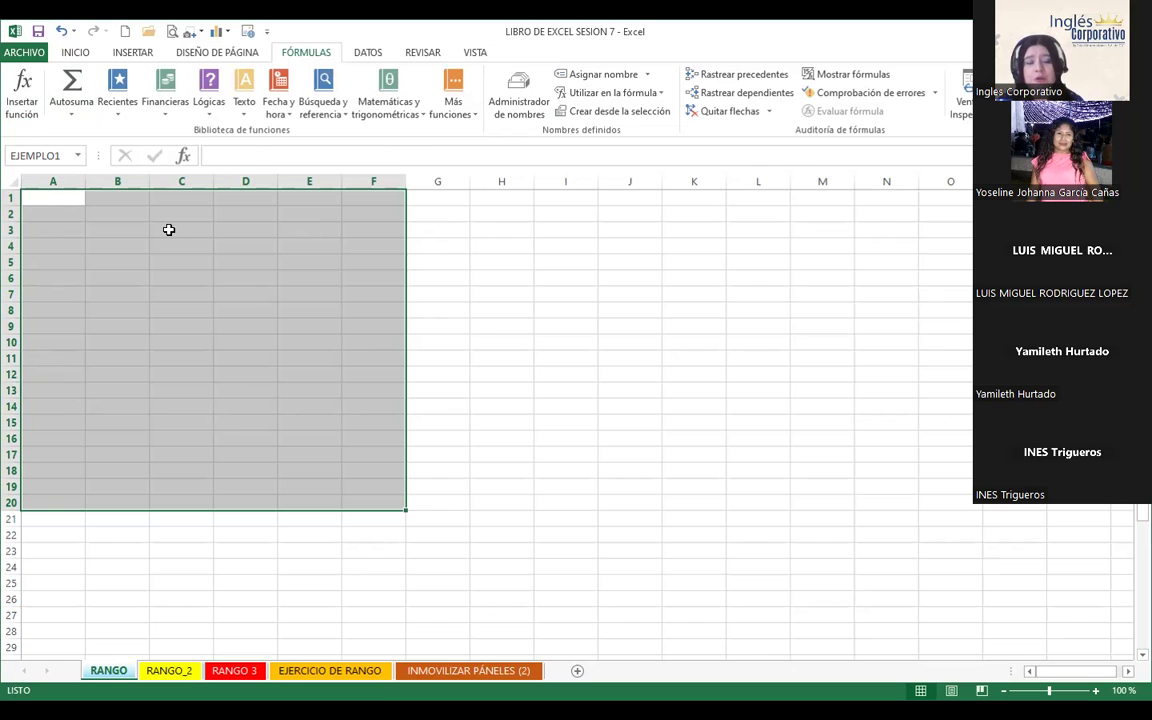
left_click(300, 670)
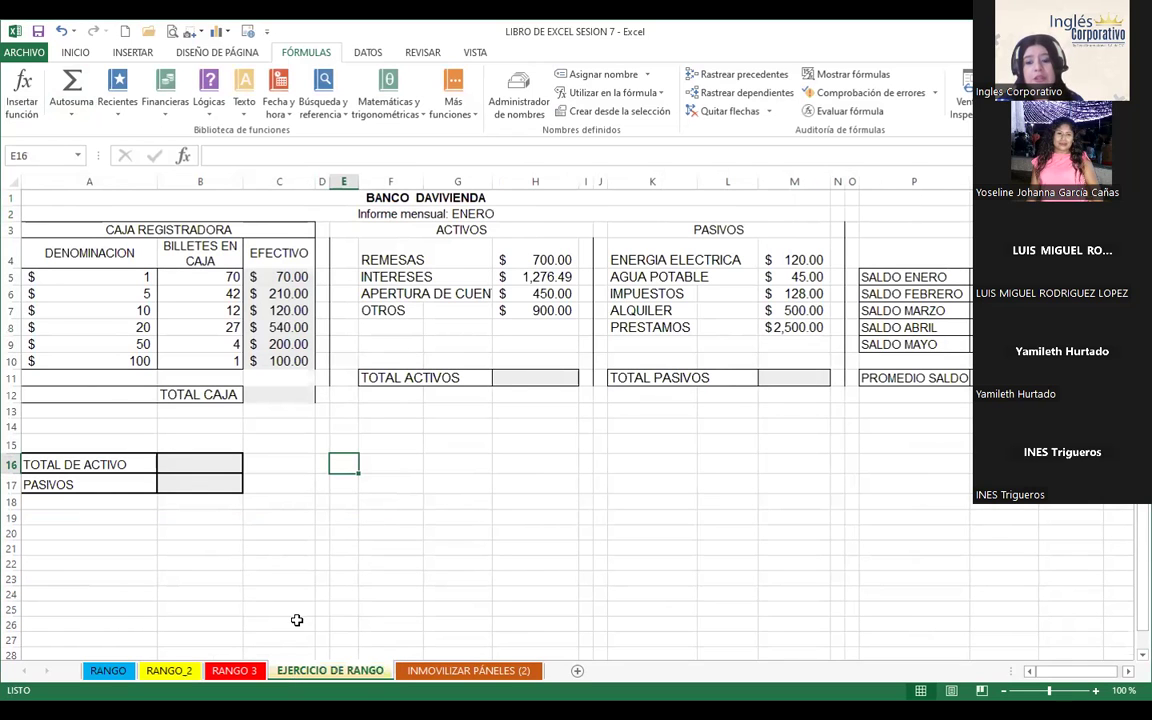
left_click(234, 670)
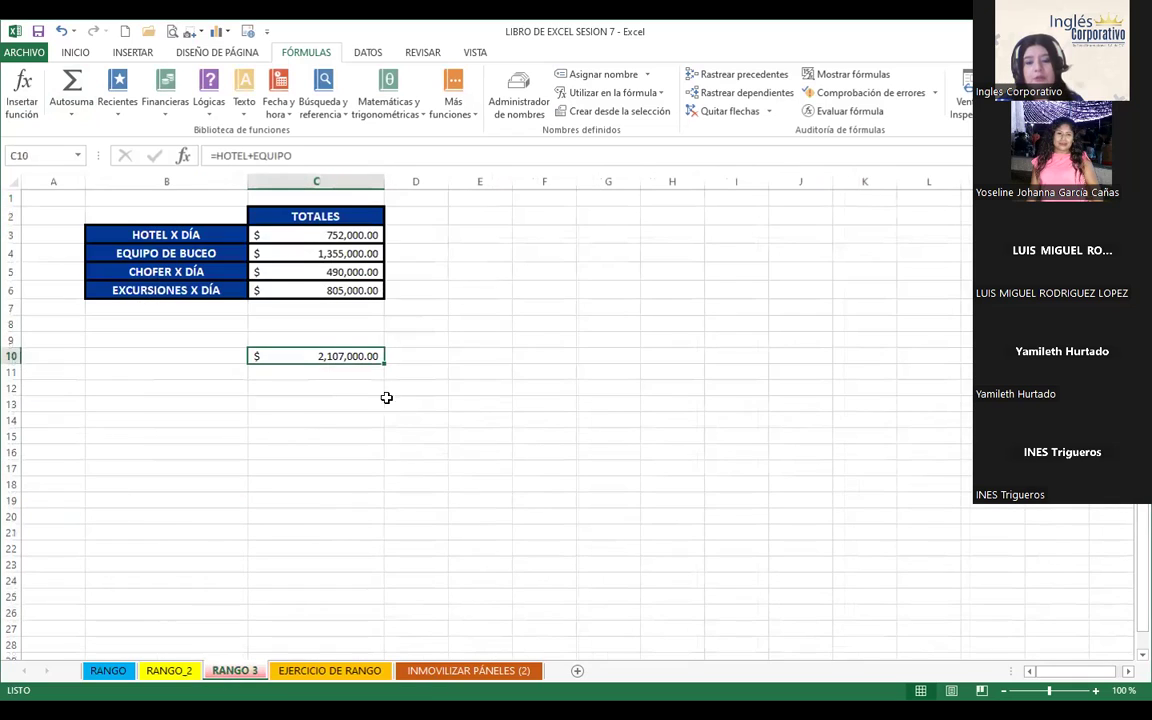
left_click_drag(279, 230, 320, 284)
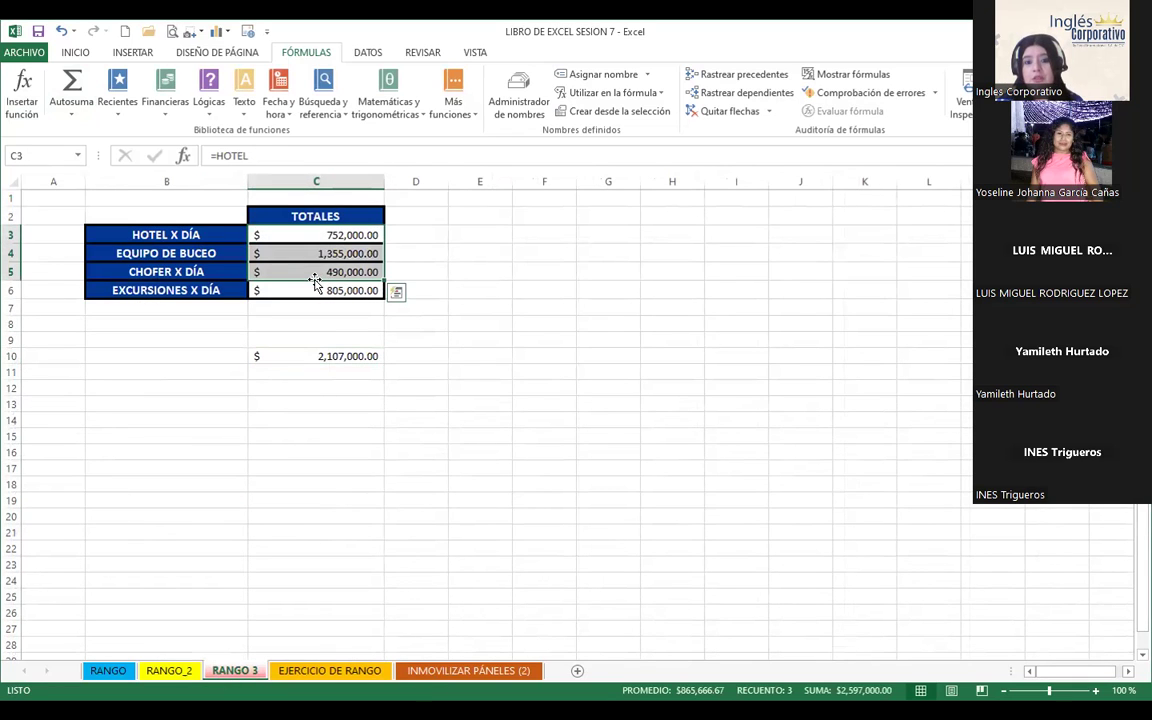
left_click(318, 265)
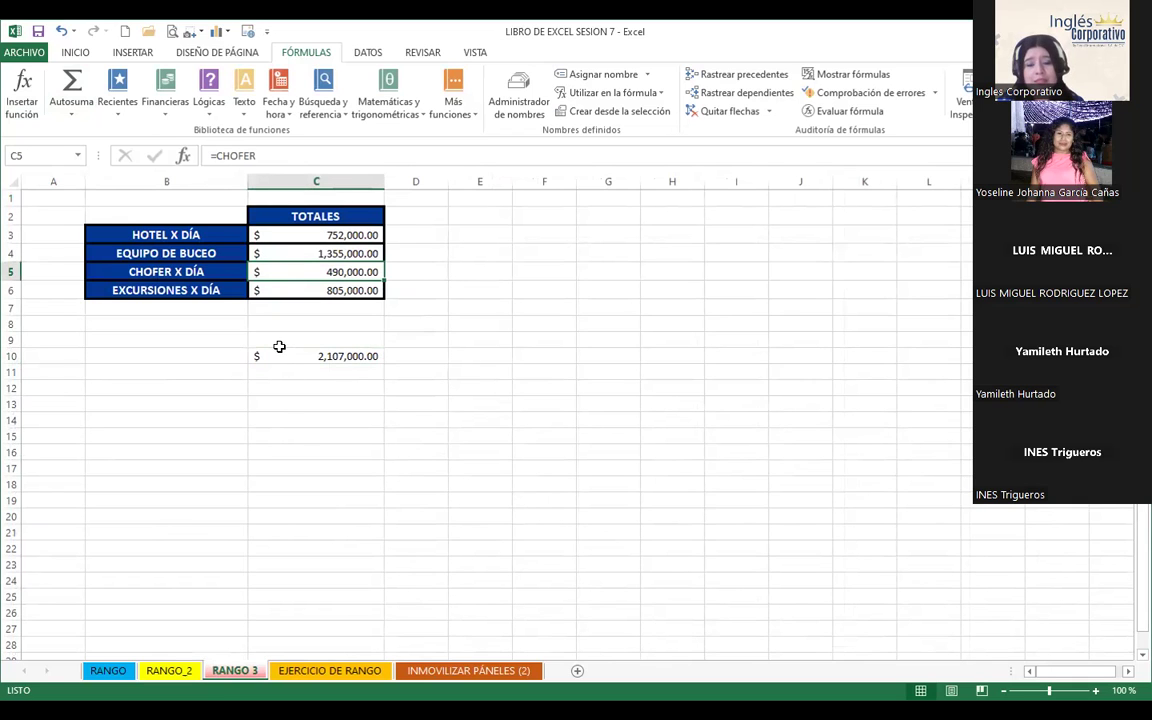
left_click(169, 670)
left_click(271, 362)
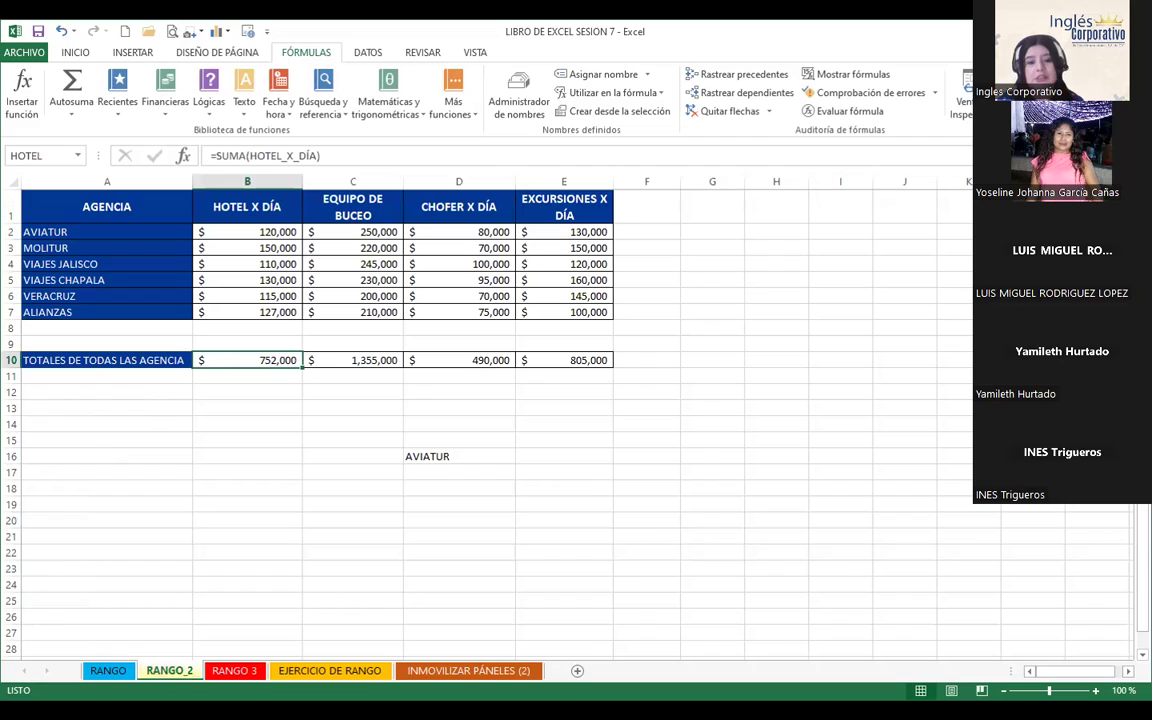
left_click(308, 394)
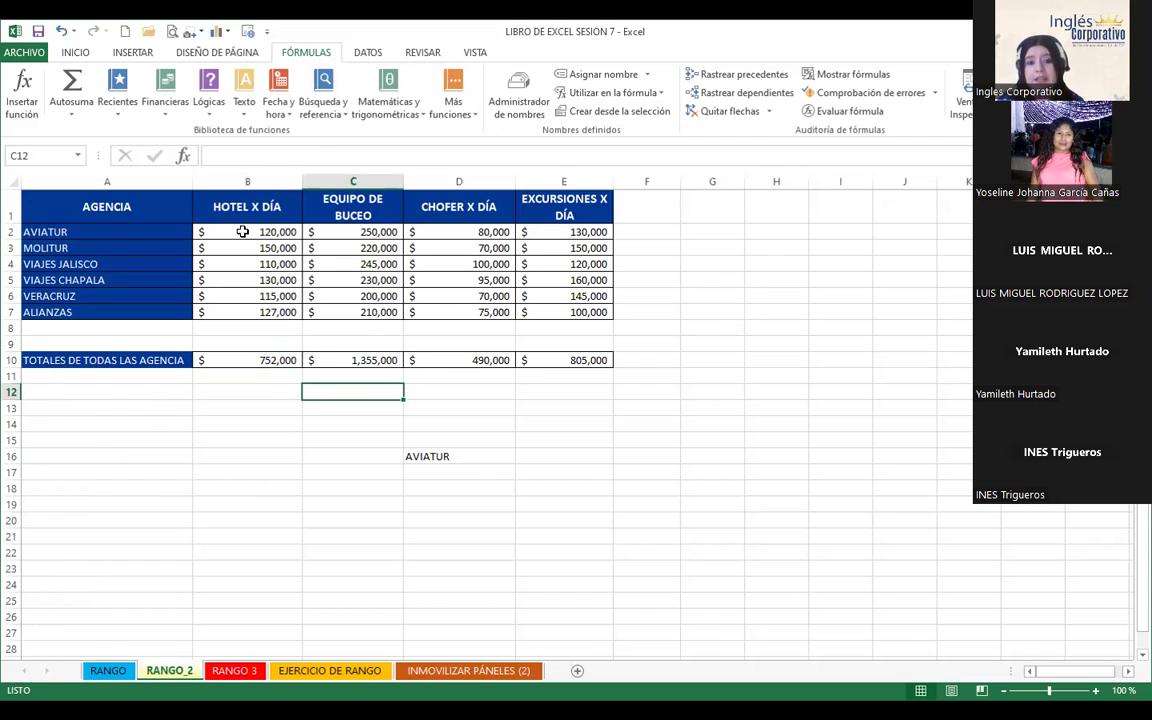
left_click(208, 232)
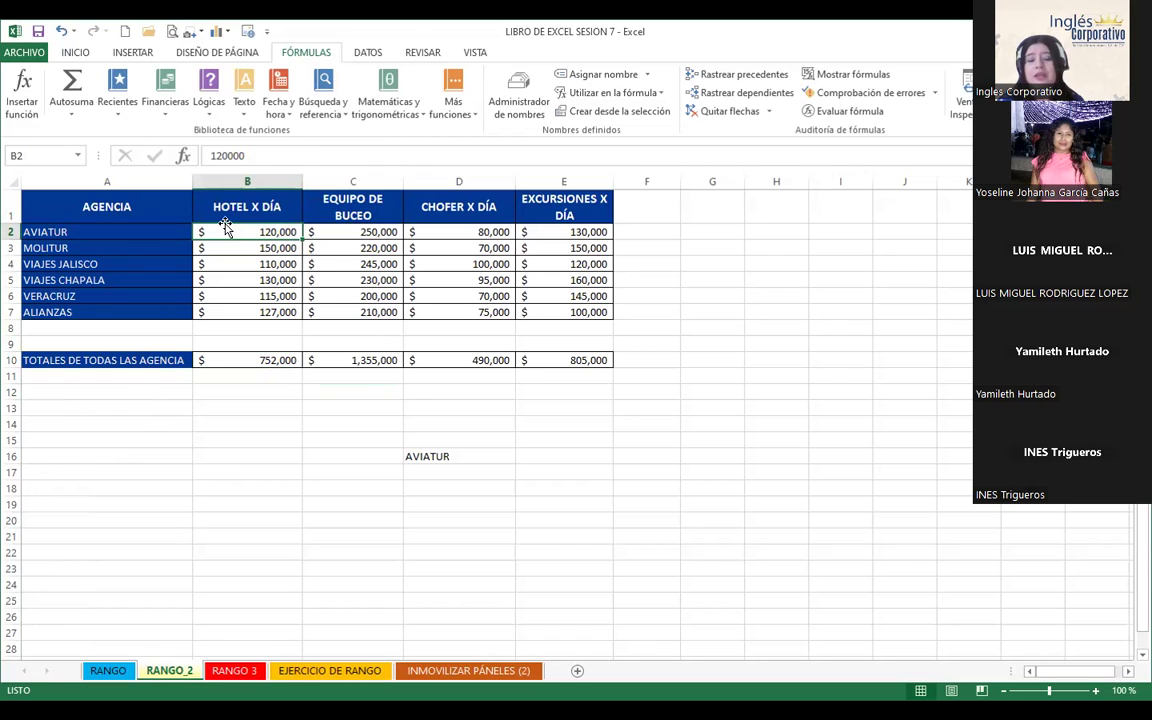
left_click(108, 670)
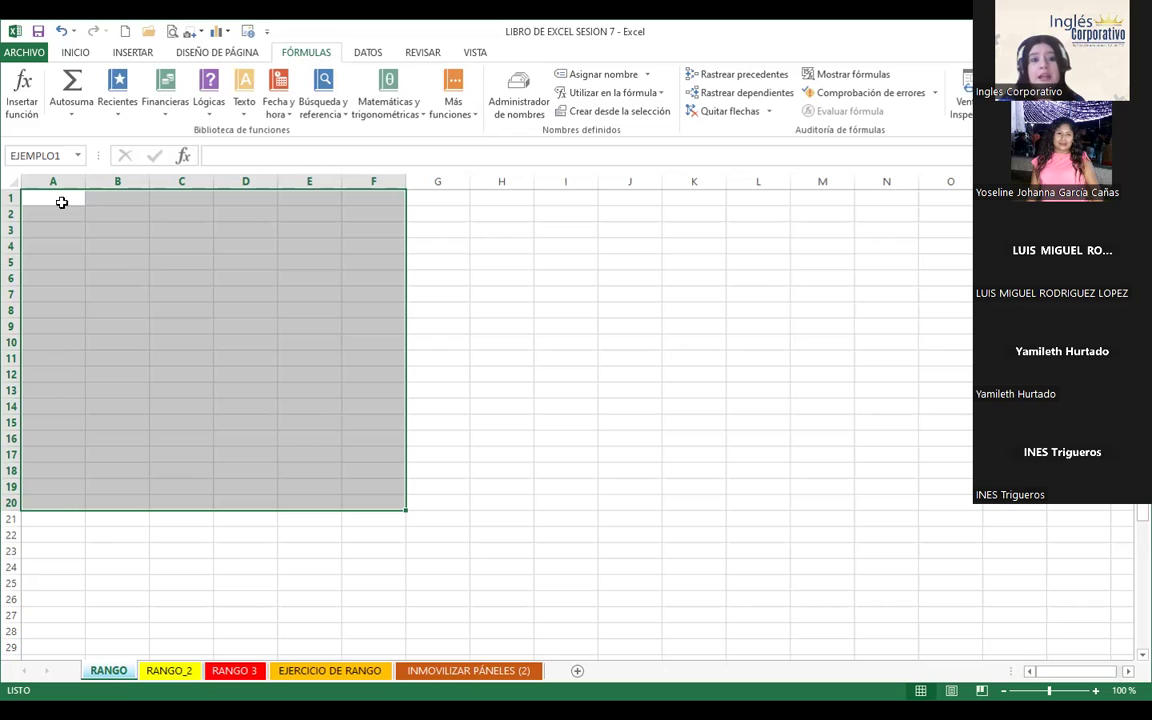
Step: Type filler text into RANGO cells, reselect EJEMPLO1 from the Name Box, and go to RANGO 3
left_click_drag(55, 198, 245, 342)
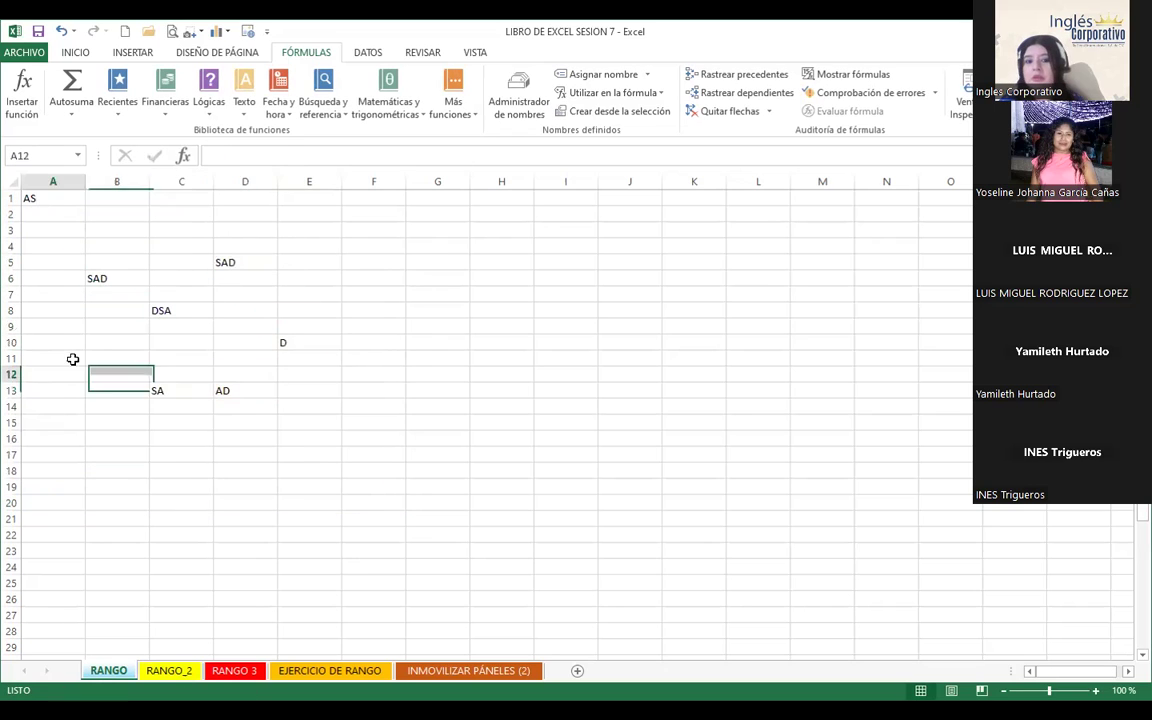
left_click(53, 294)
type("DS")
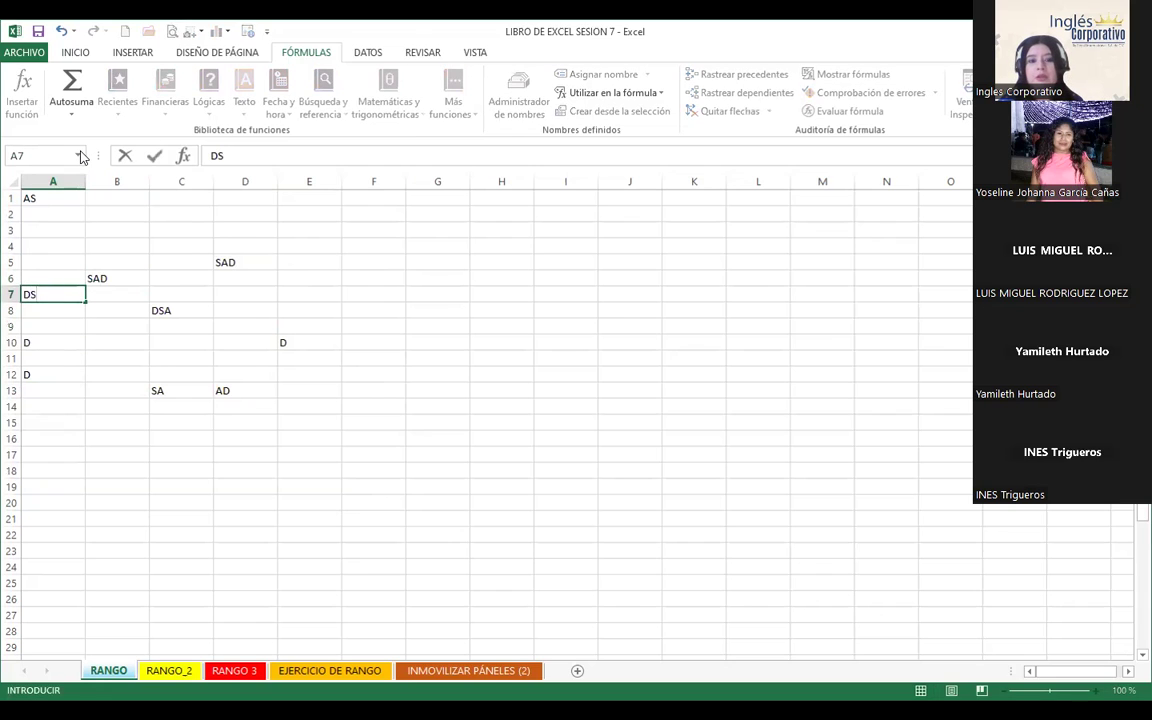
left_click(110, 228)
left_click(77, 156)
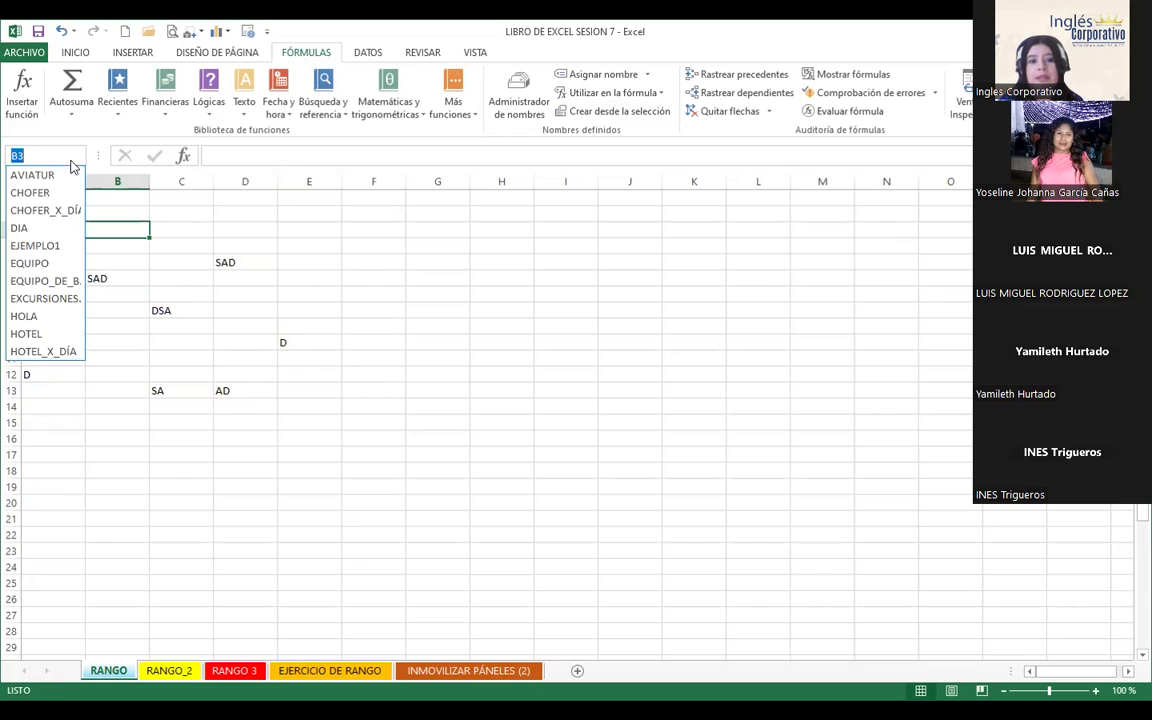
left_click(60, 245)
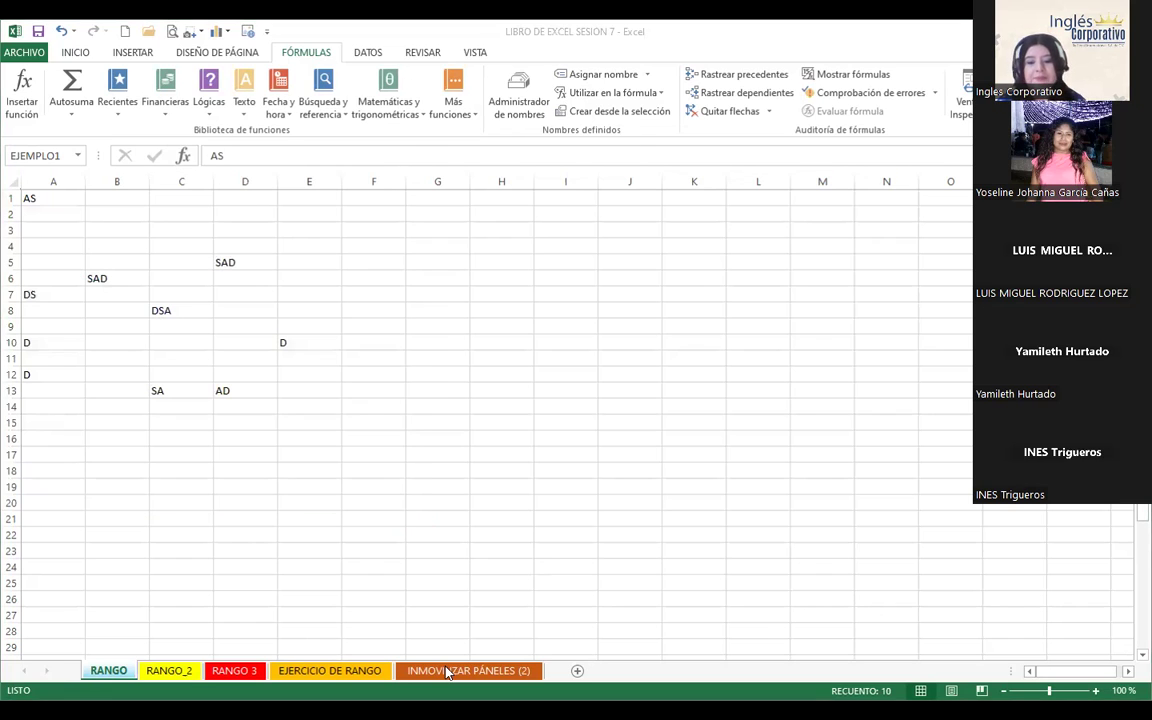
left_click(327, 670)
left_click(240, 671)
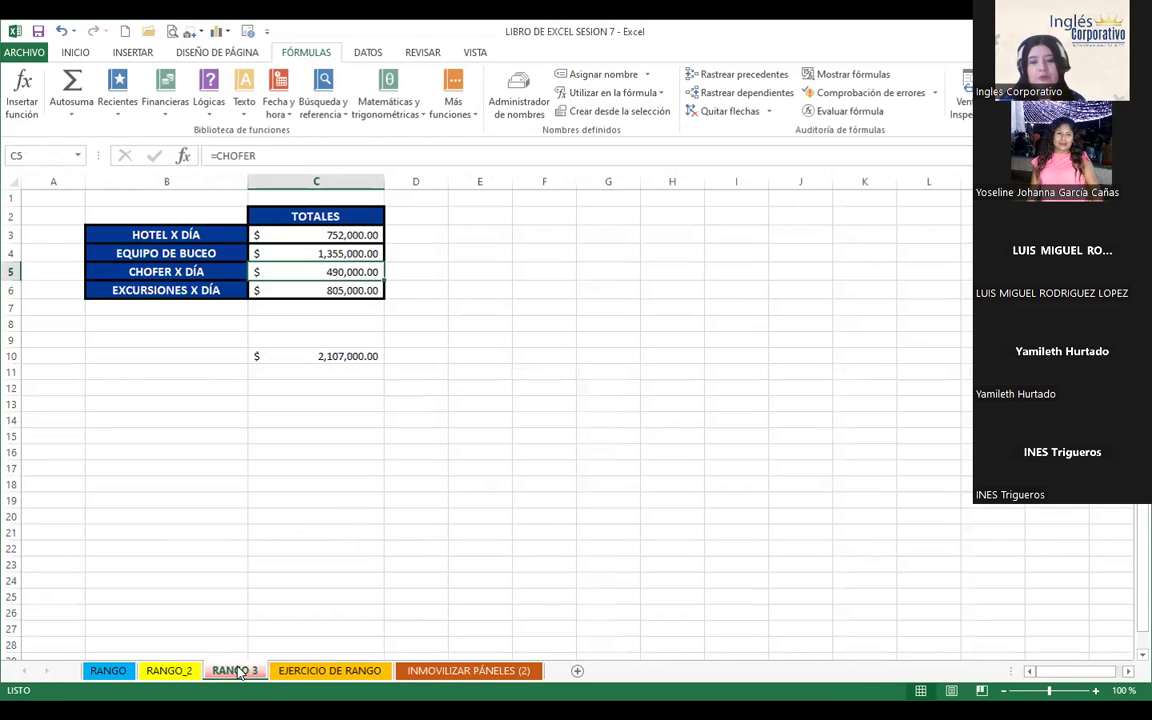
left_click(249, 469)
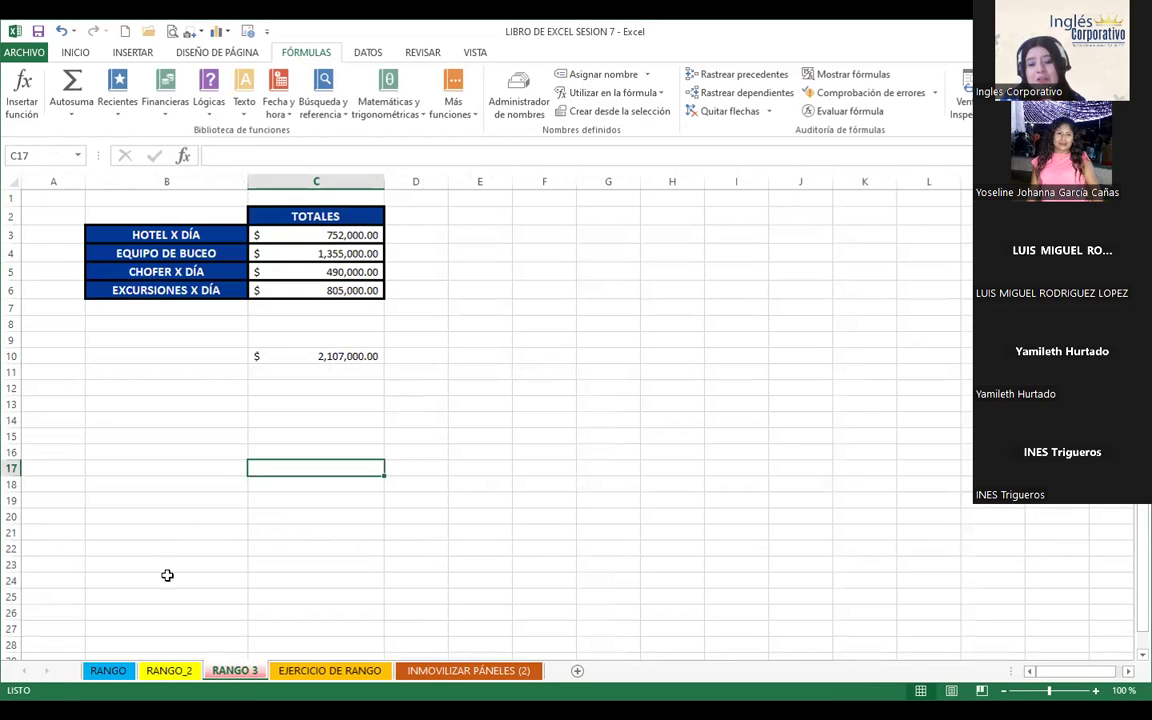
left_click(169, 670)
left_click(189, 438)
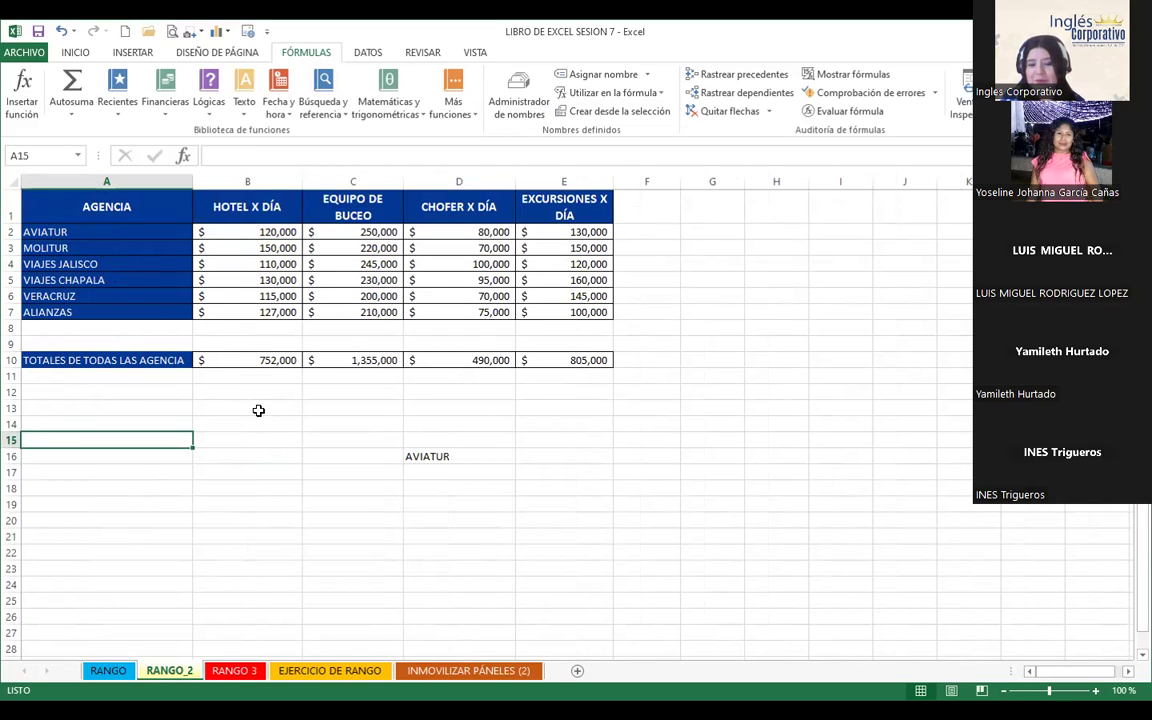
left_click_drag(237, 231, 237, 306)
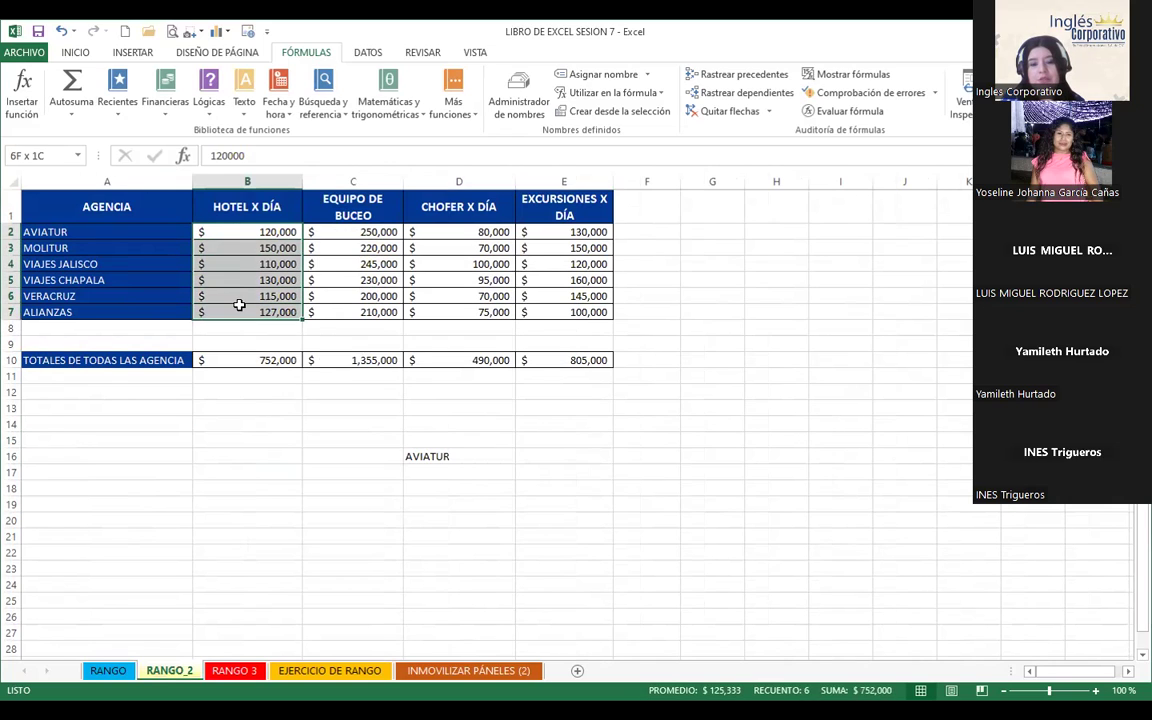
left_click(232, 361)
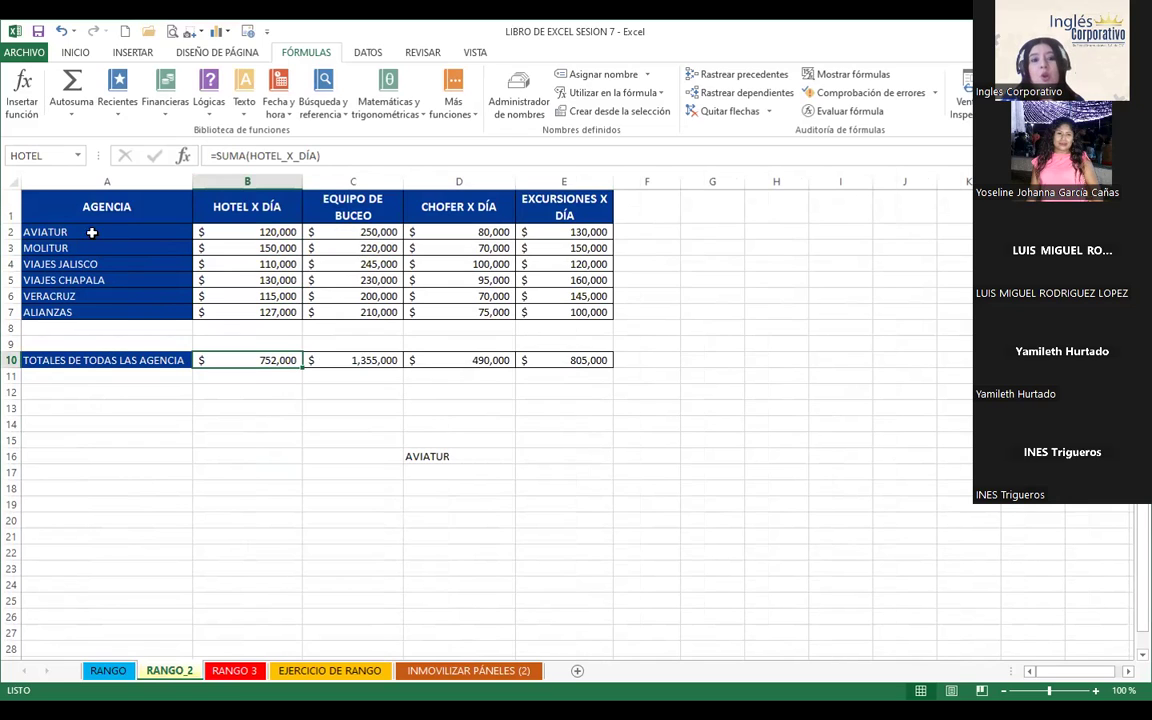
left_click(8, 231)
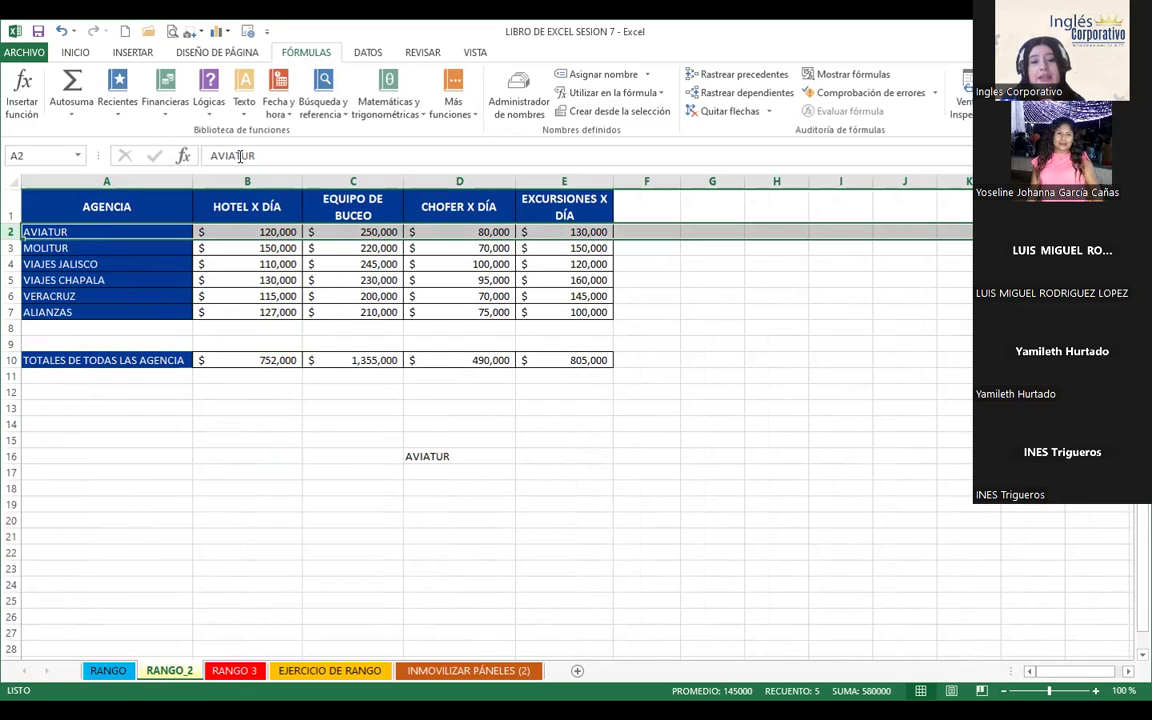
left_click(241, 232)
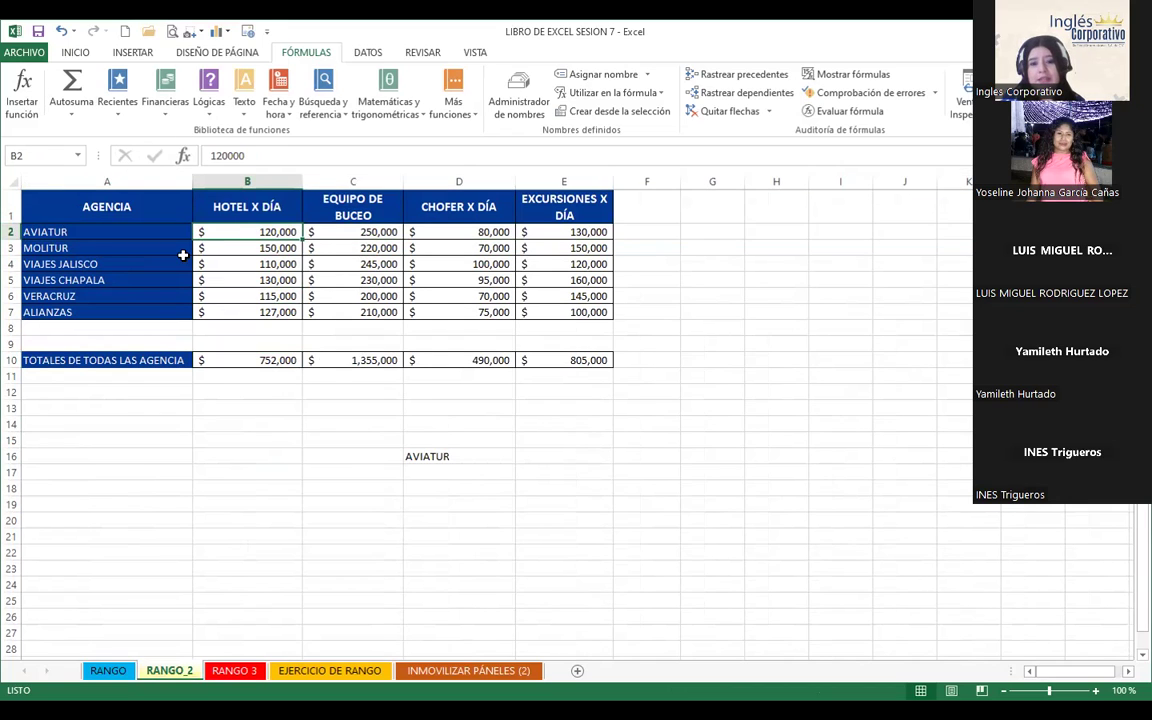
left_click(332, 232)
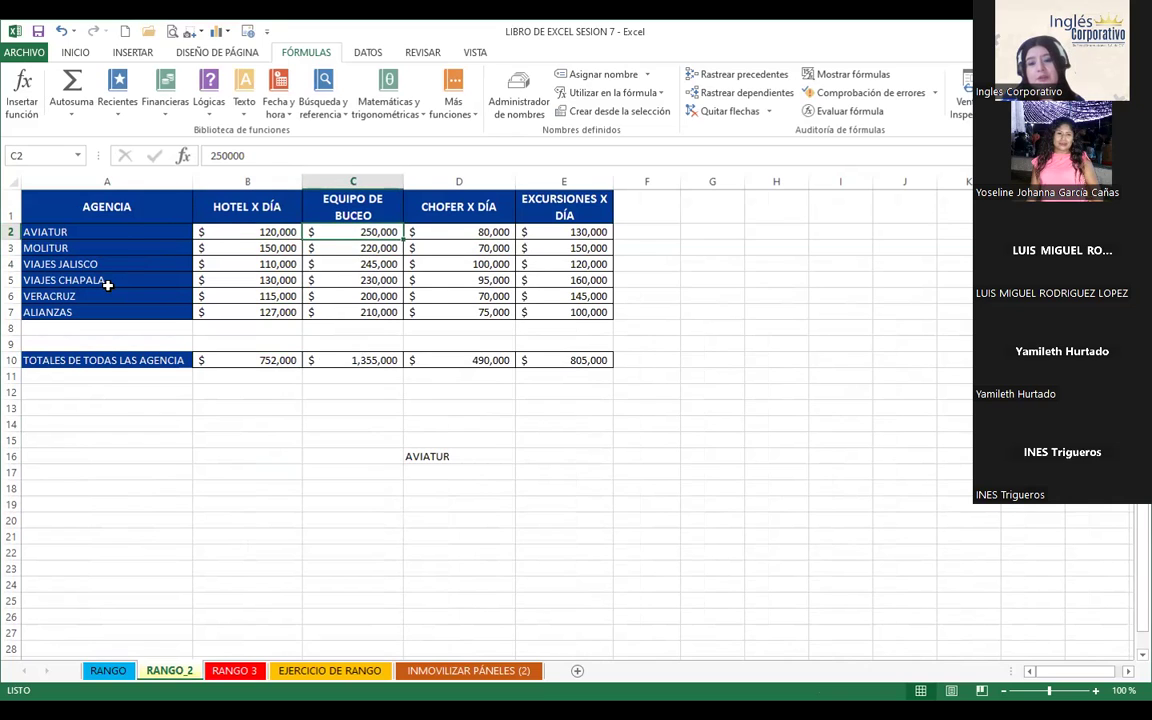
left_click(442, 231)
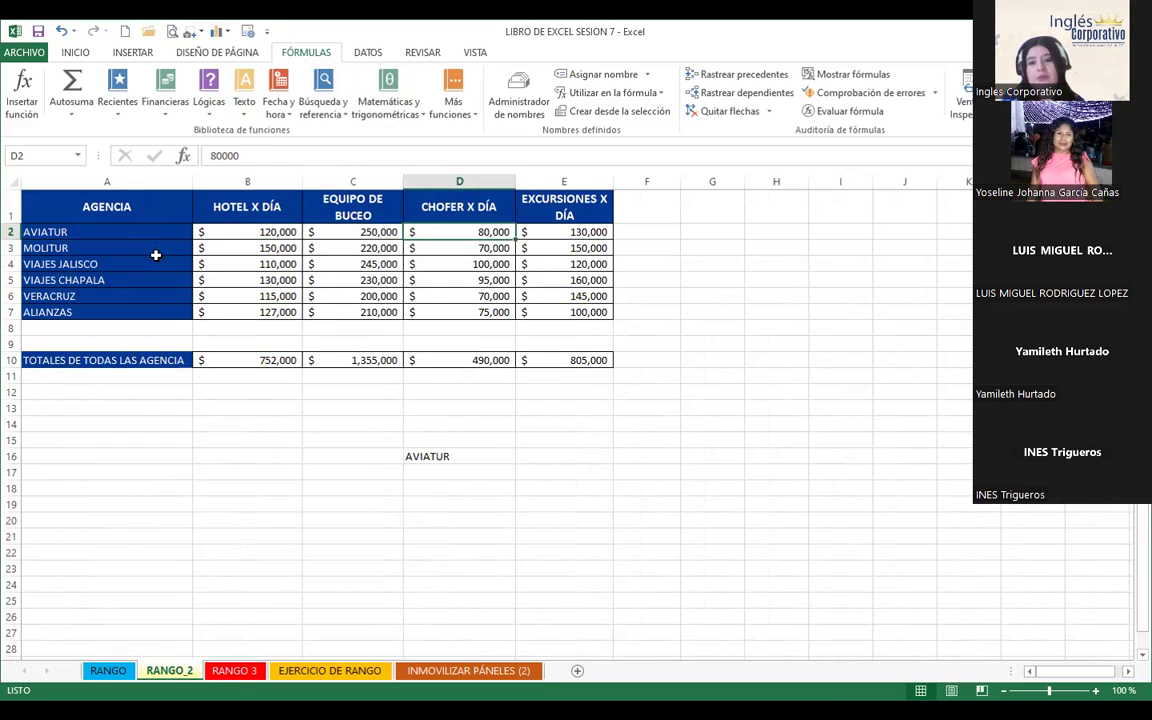
left_click(538, 231)
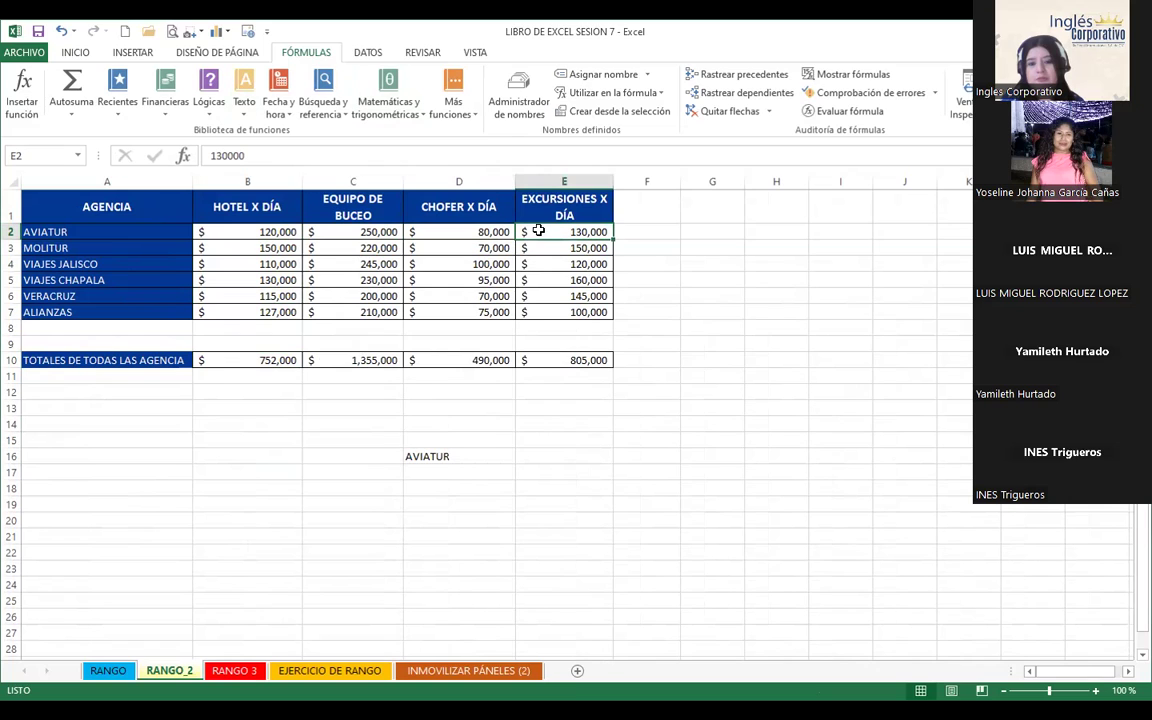
left_click_drag(278, 231, 279, 313)
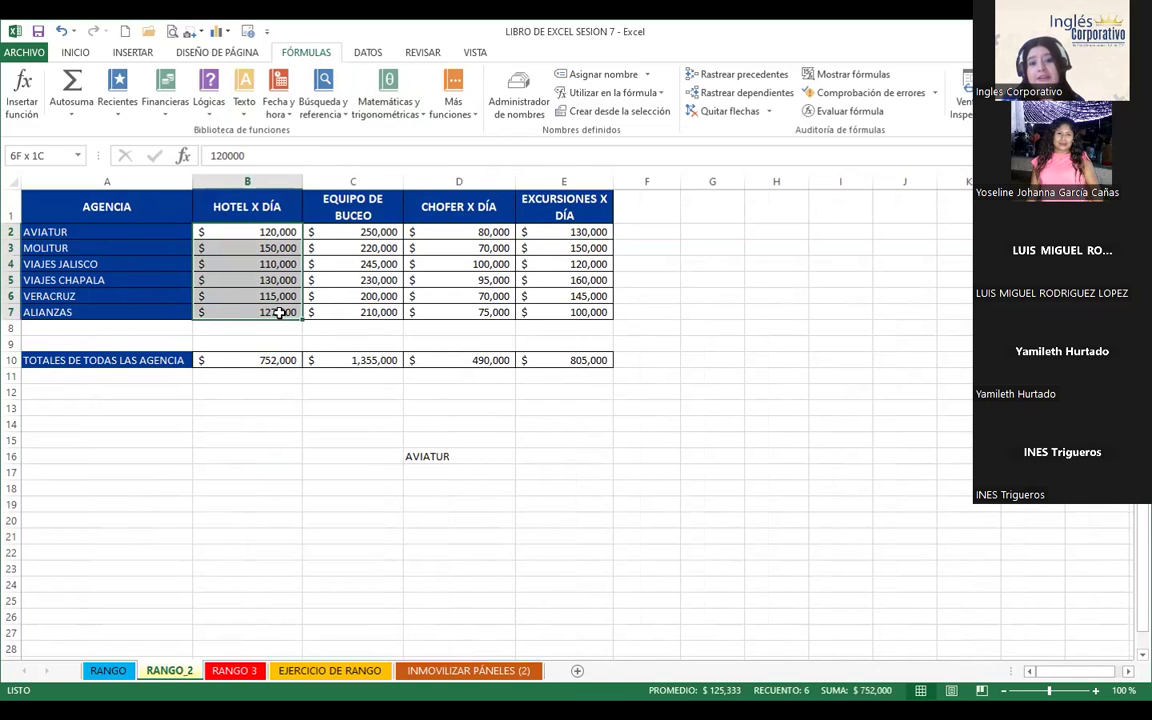
left_click(160, 231)
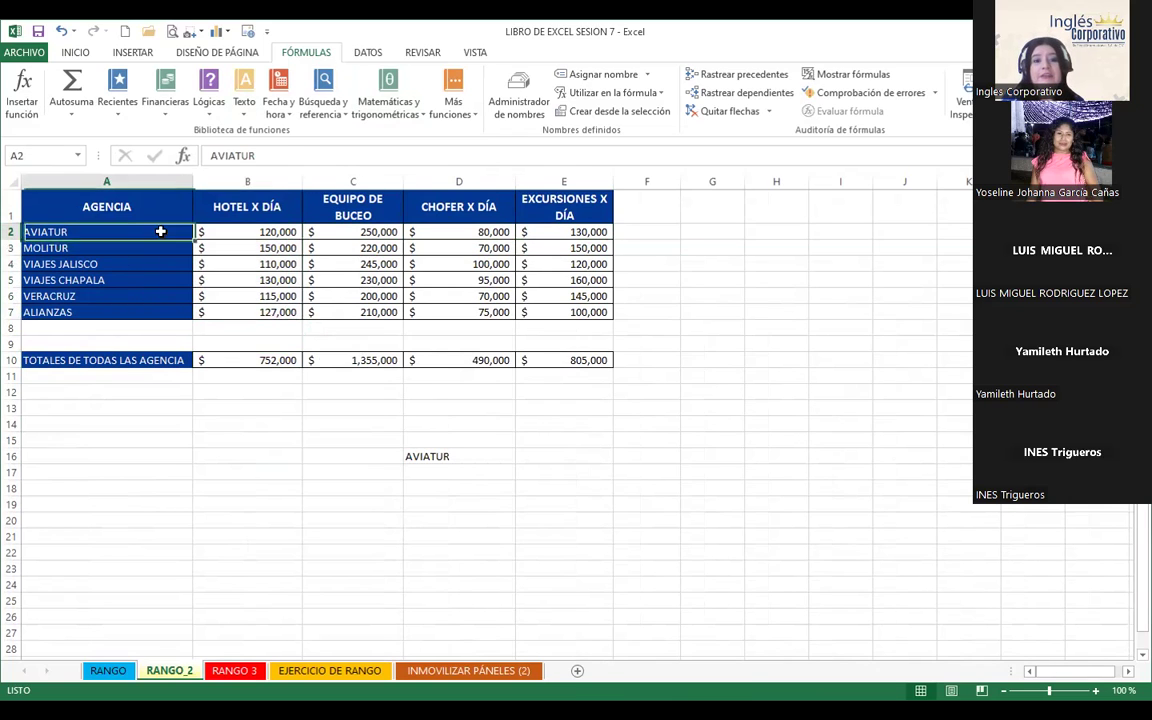
left_click_drag(160, 231, 553, 231)
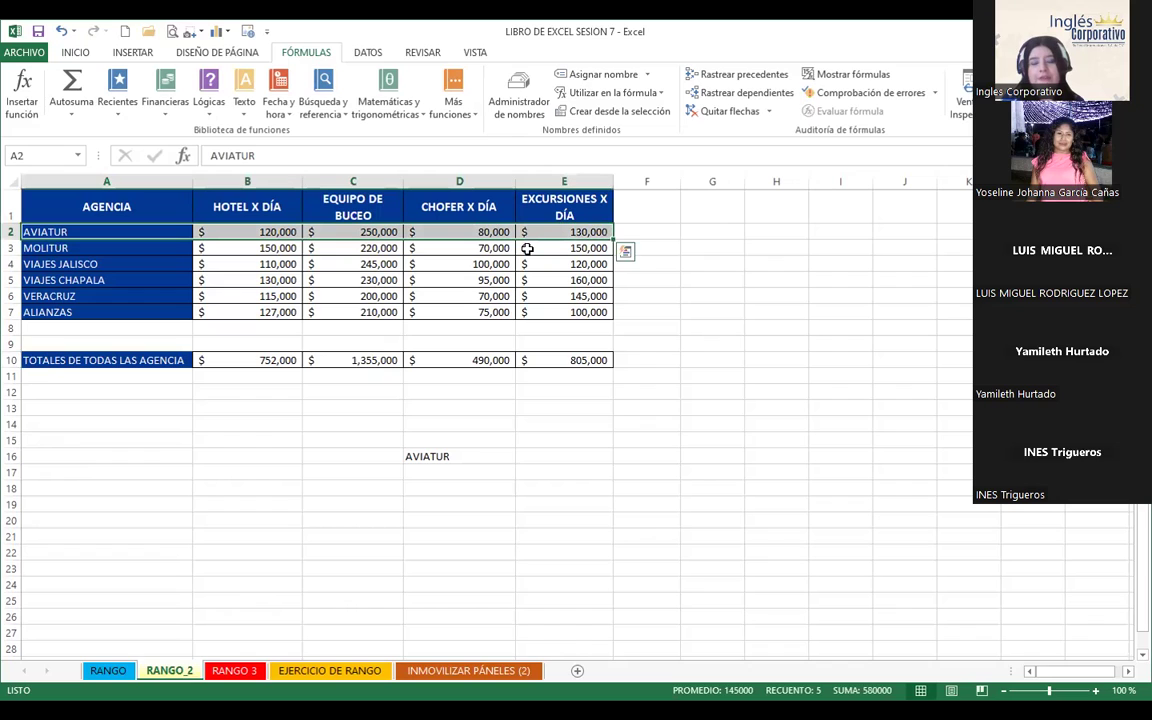
left_click(270, 360)
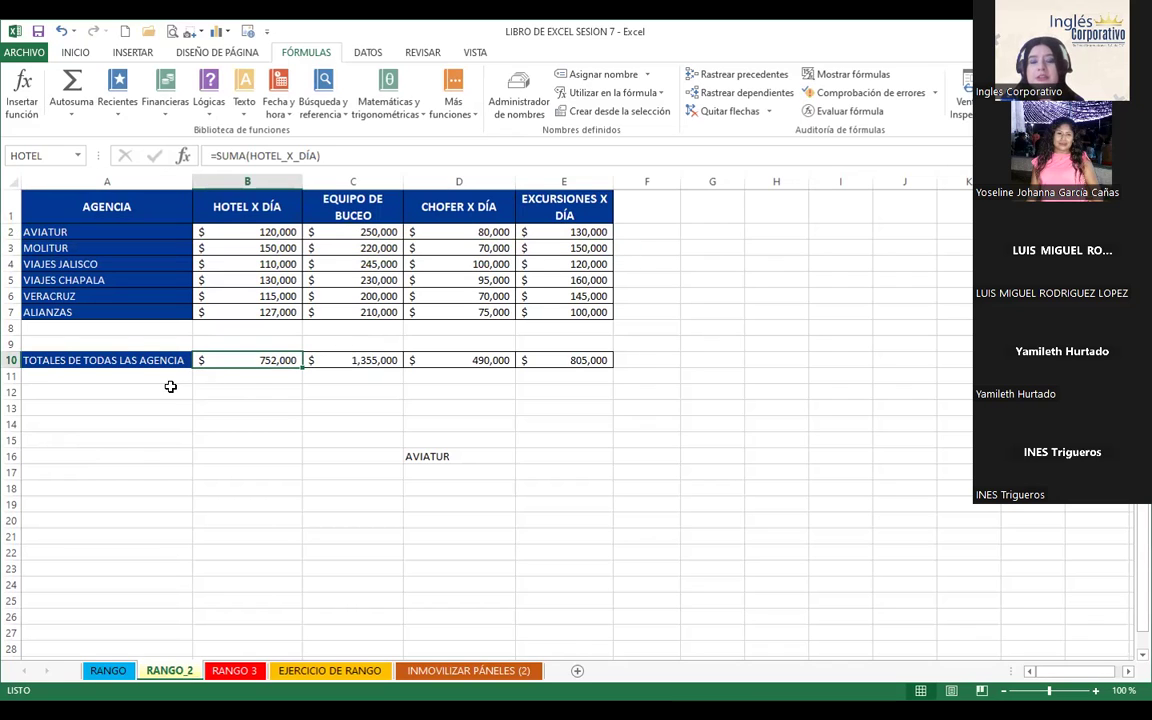
left_click_drag(245, 231, 245, 310)
left_click_drag(366, 203, 364, 313)
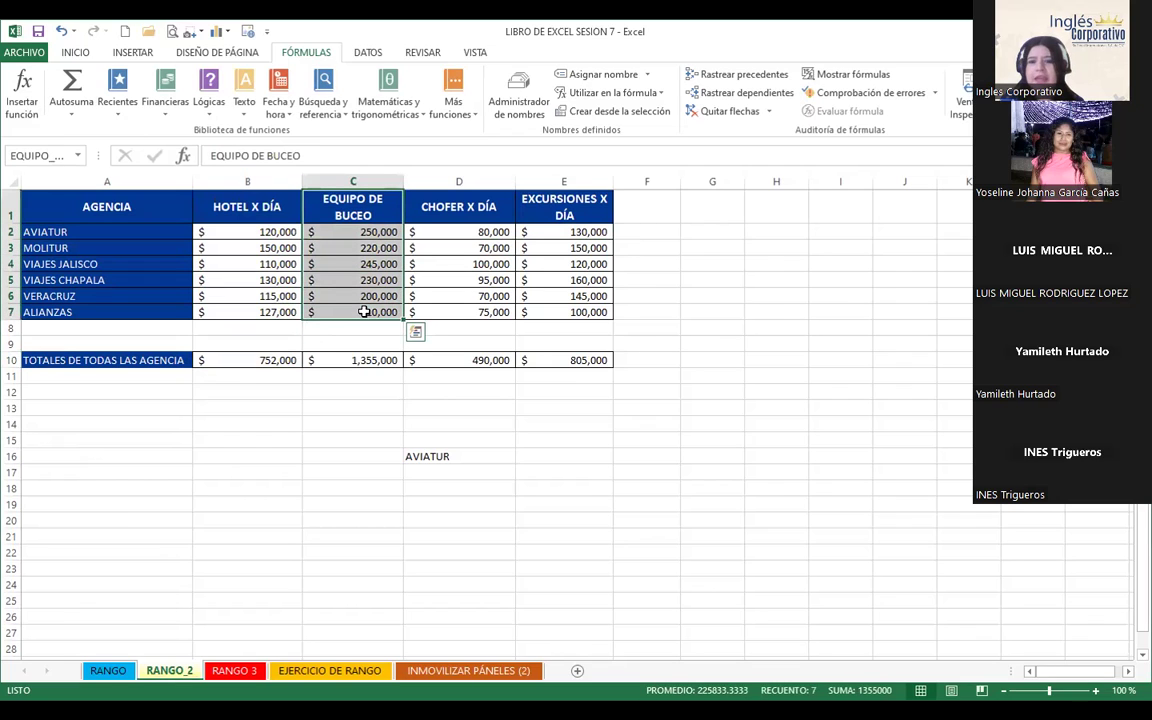
left_click_drag(248, 205, 278, 309)
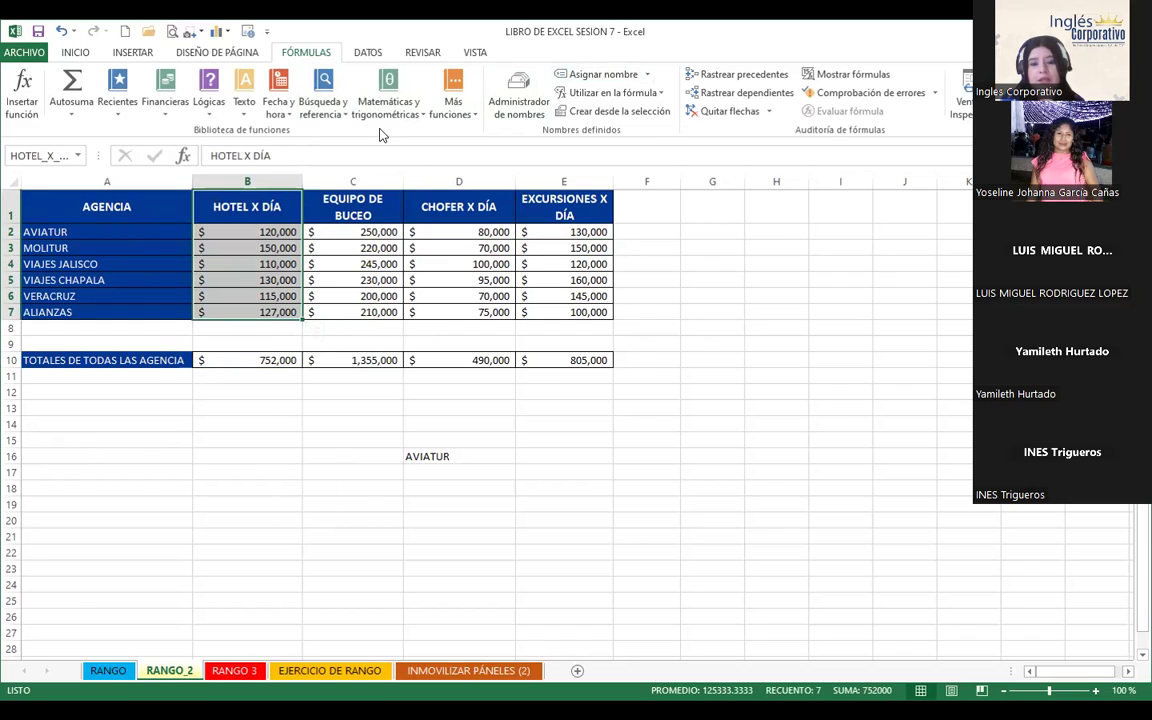
left_click_drag(372, 205, 366, 311)
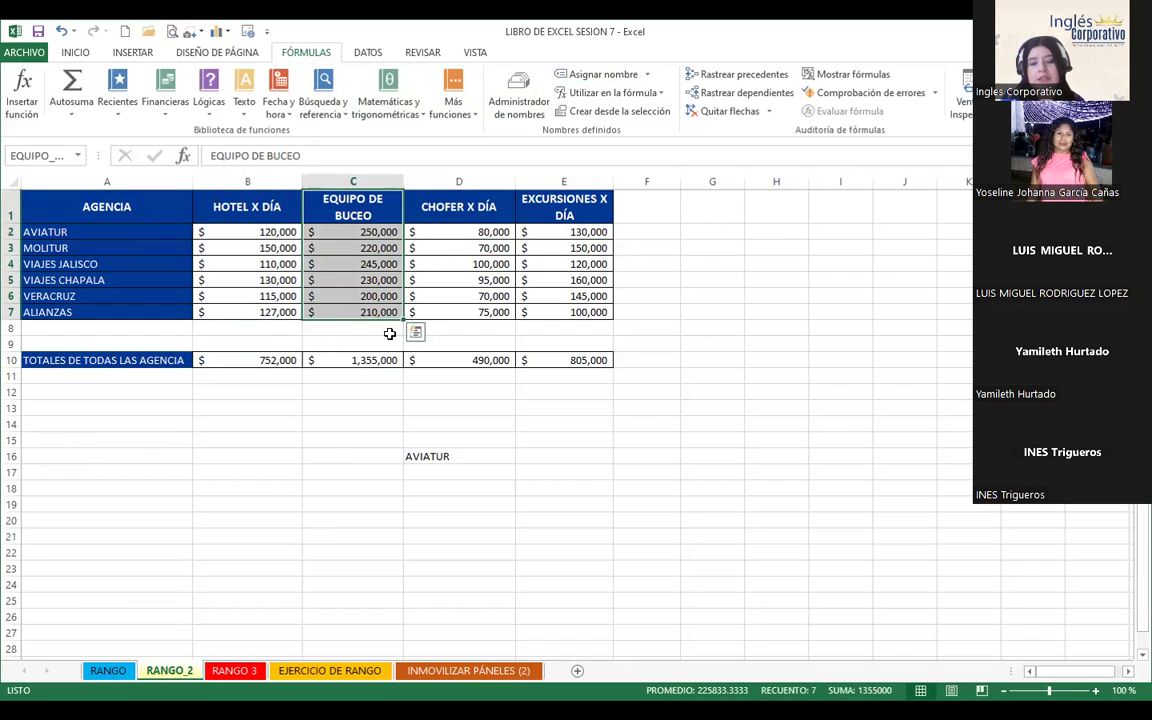
left_click(593, 80)
left_click(356, 377)
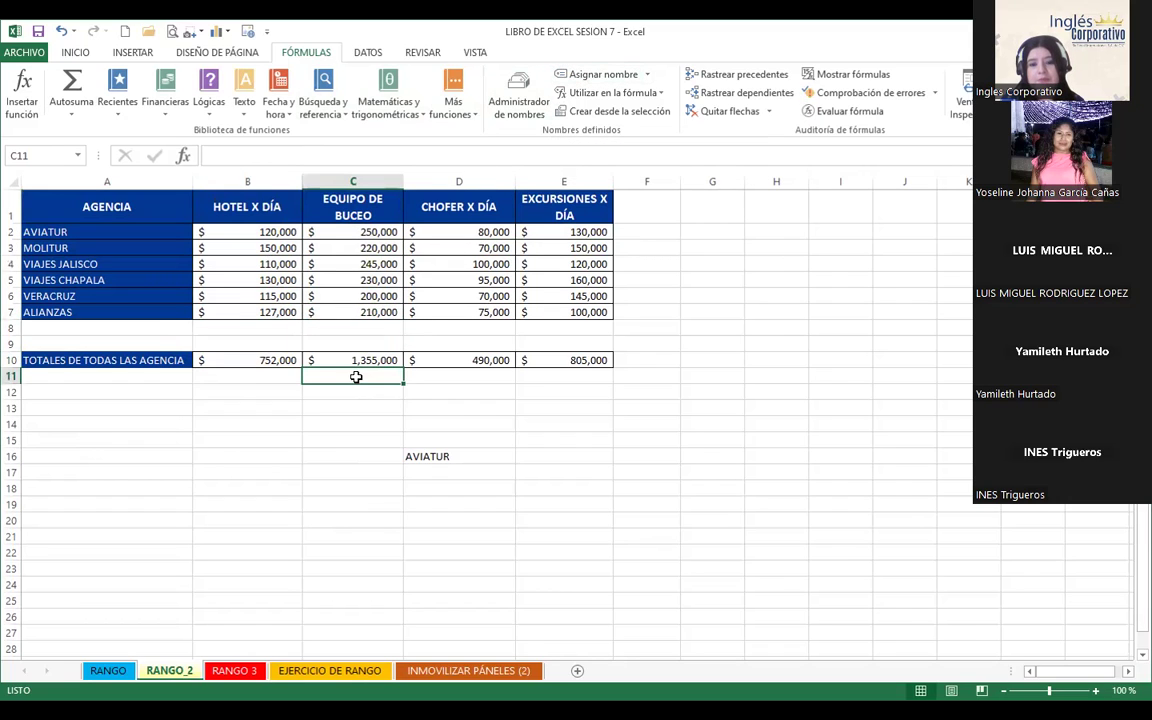
left_click(130, 231)
left_click_drag(130, 231, 544, 235)
left_click(600, 74)
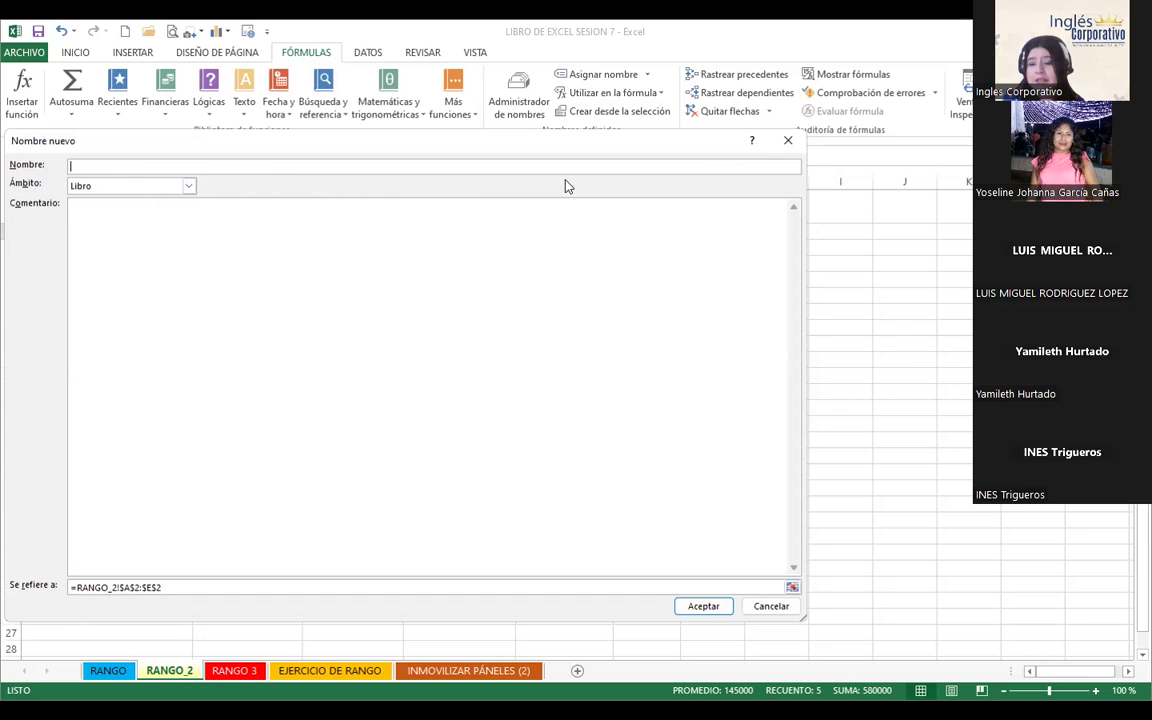
left_click(786, 144)
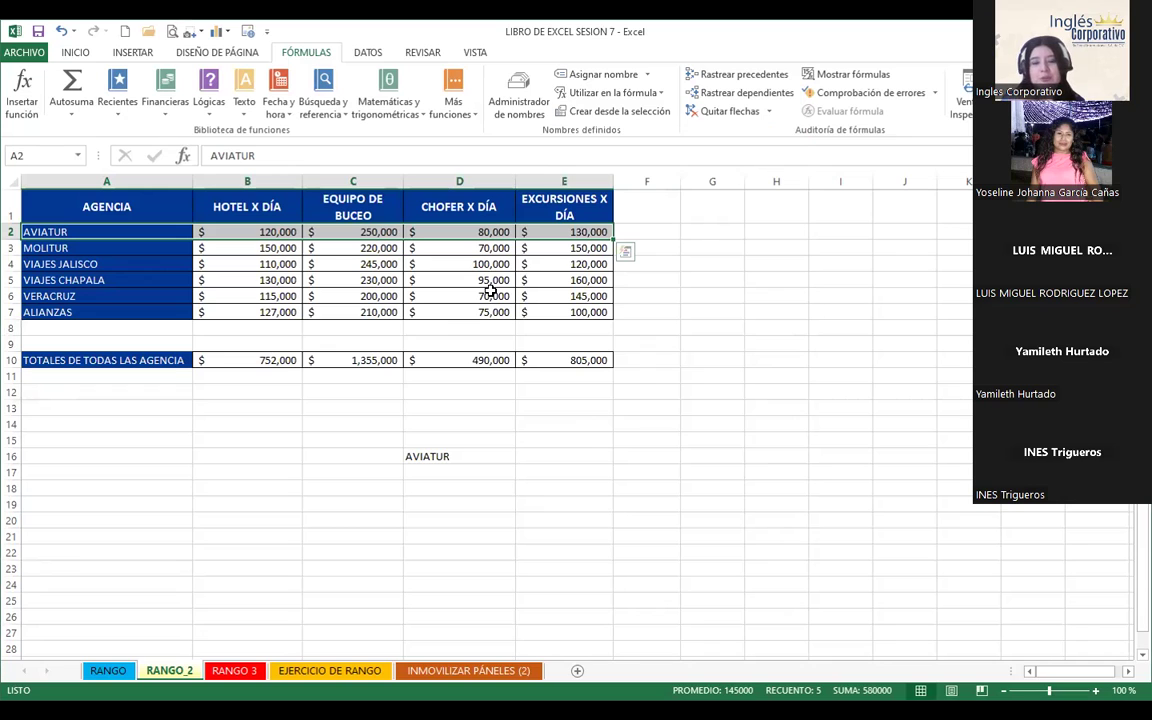
Step: Delete all existing defined names in Name Manager
left_click(518, 95)
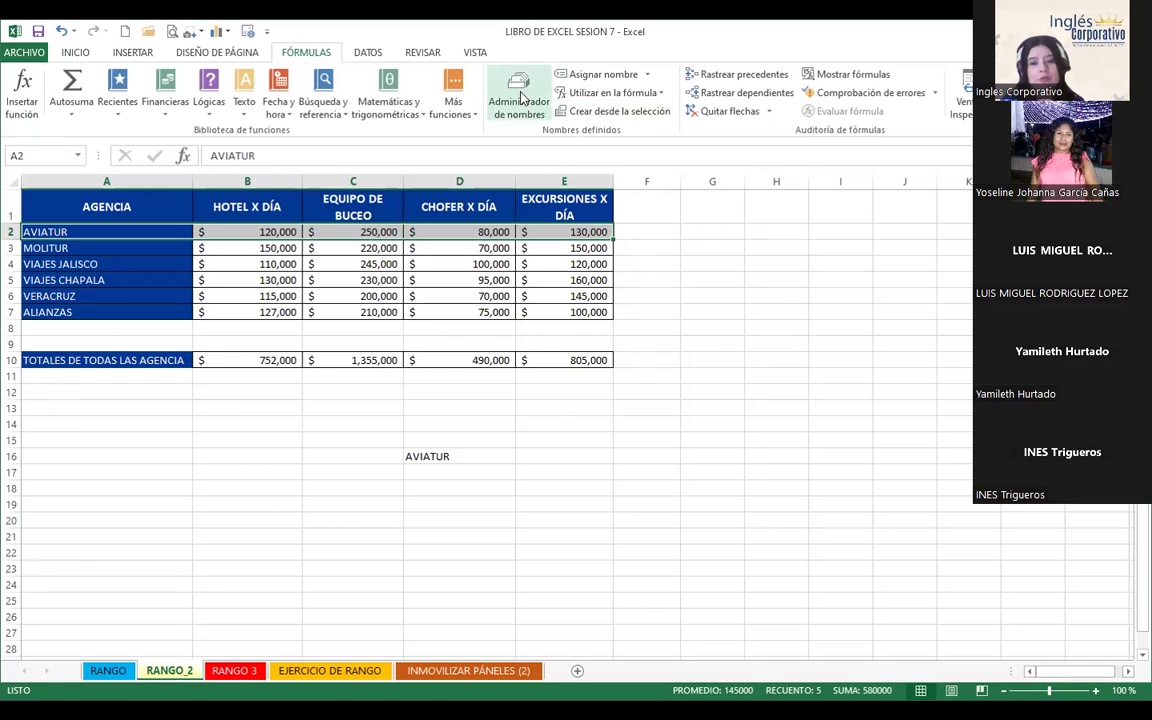
left_click_drag(131, 442, 131, 275)
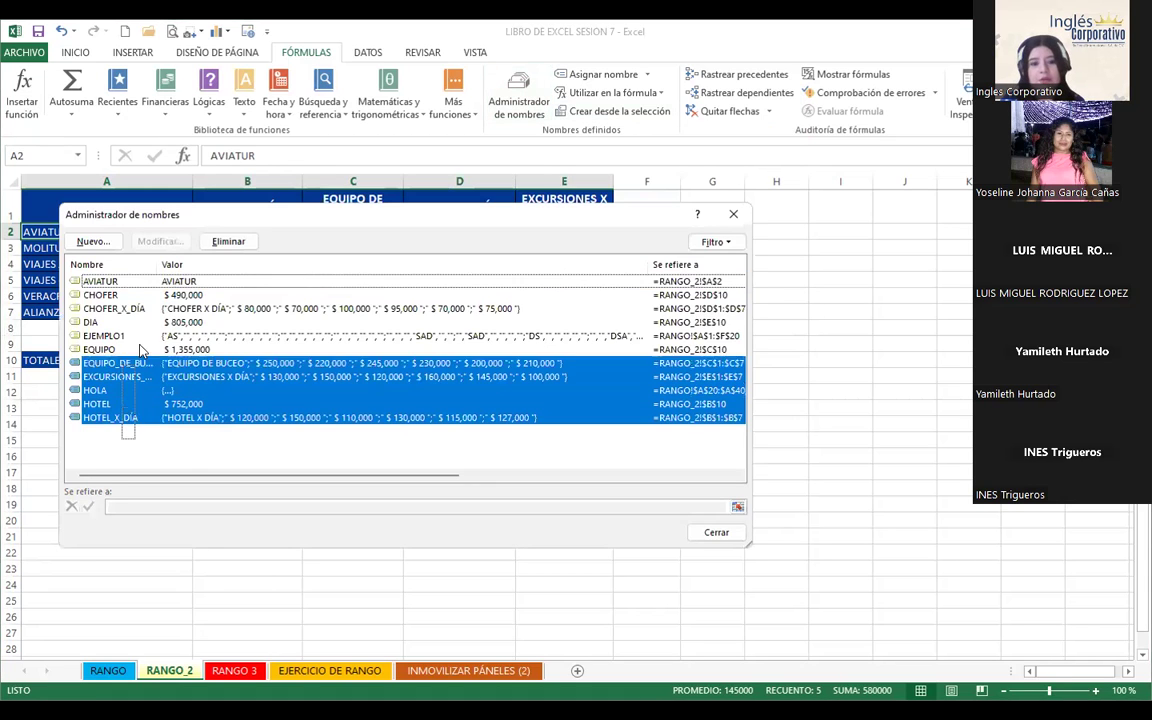
left_click(228, 241)
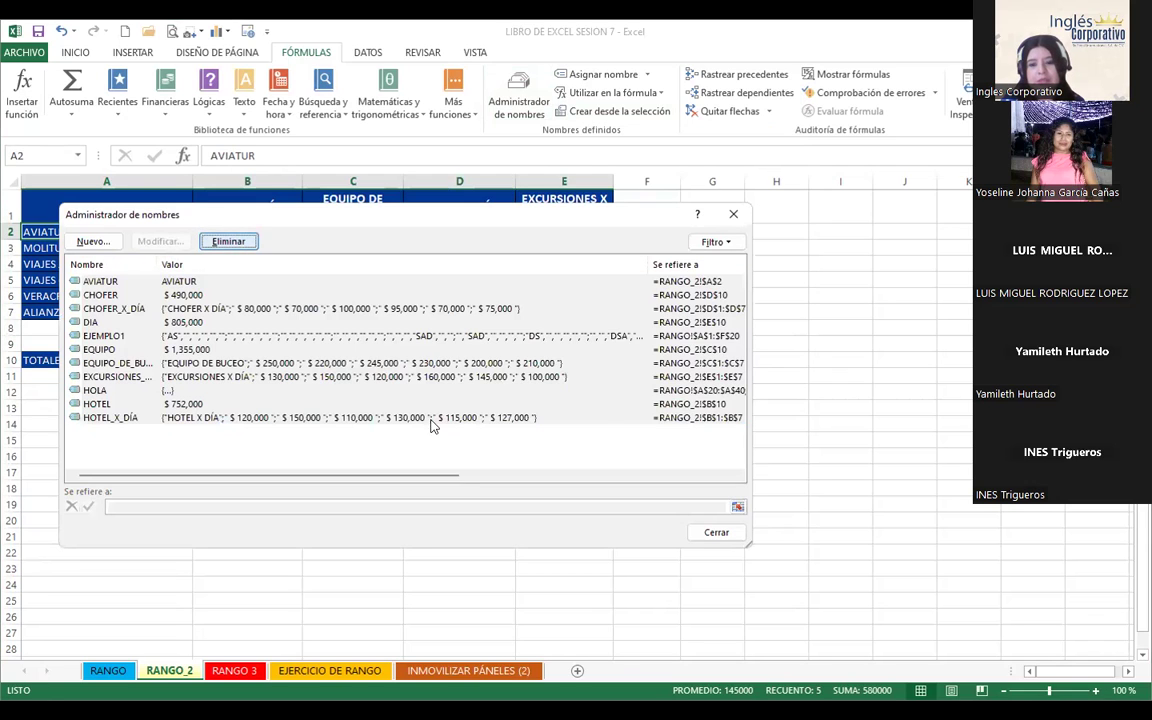
left_click(557, 400)
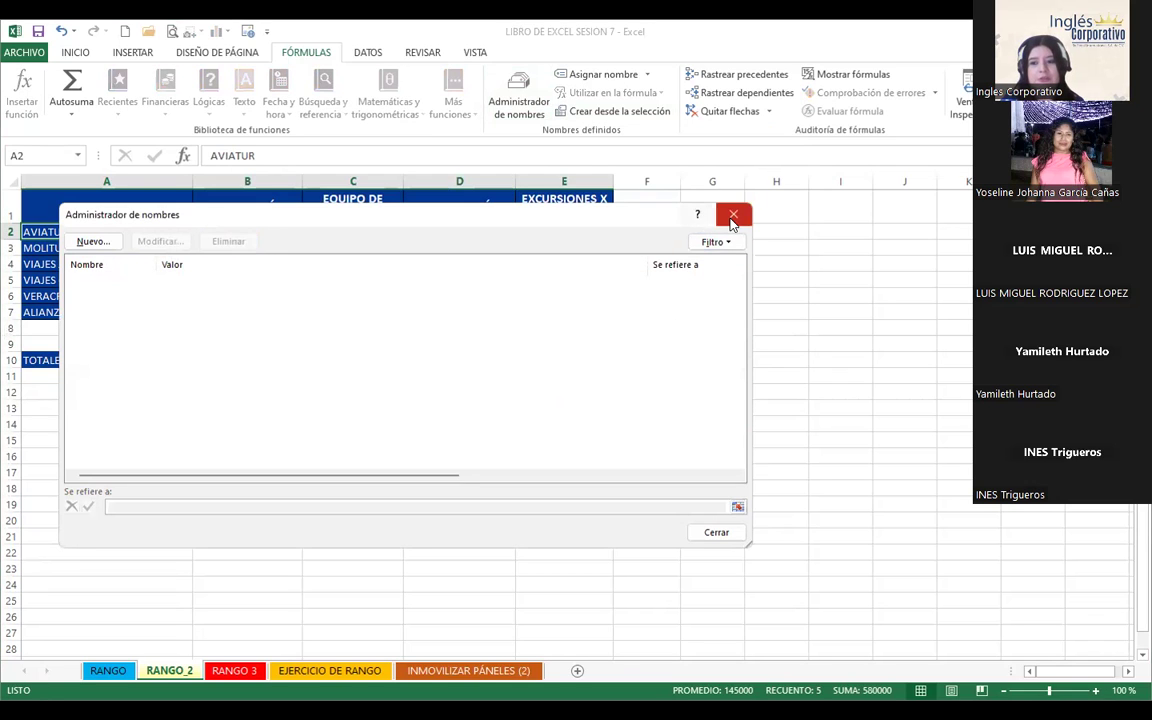
left_click(733, 215)
Step: Clear the broken totals formulas in B10:F23 below the table
mouse_move(250, 360)
left_mouse_down()
mouse_move(608, 363)
mouse_move(654, 575)
left_mouse_up()
key("Delete")
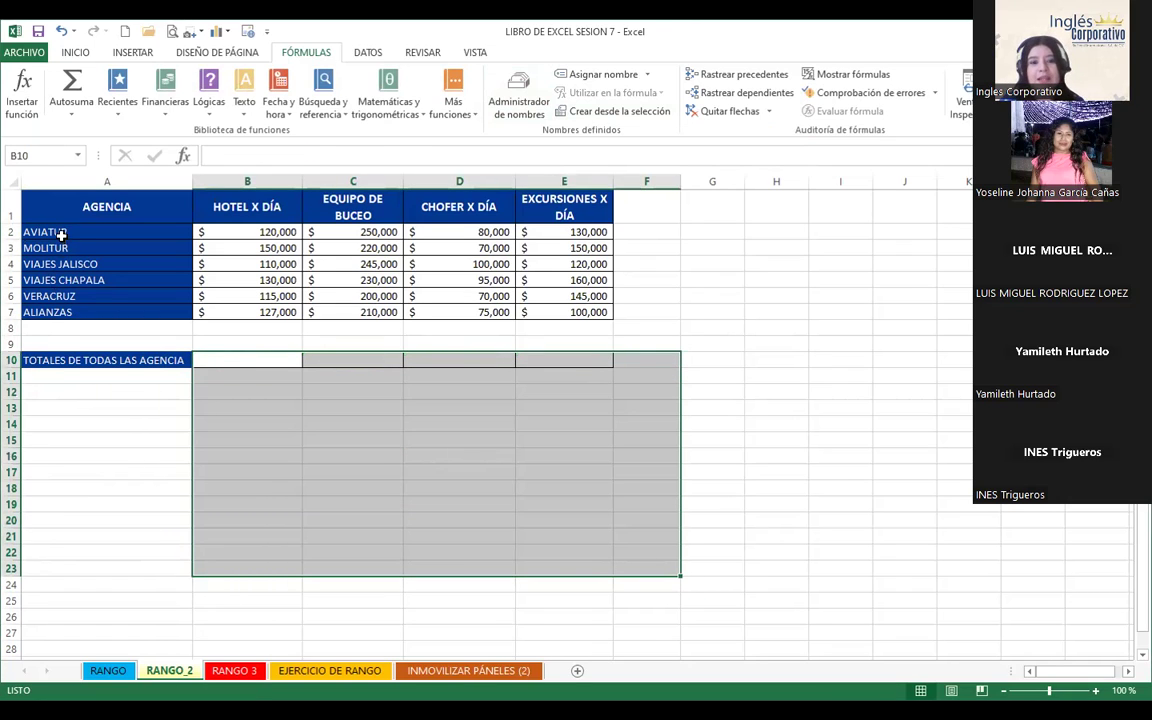
mouse_move(59, 231)
left_mouse_down()
mouse_move(332, 252)
mouse_move(551, 310)
left_mouse_up()
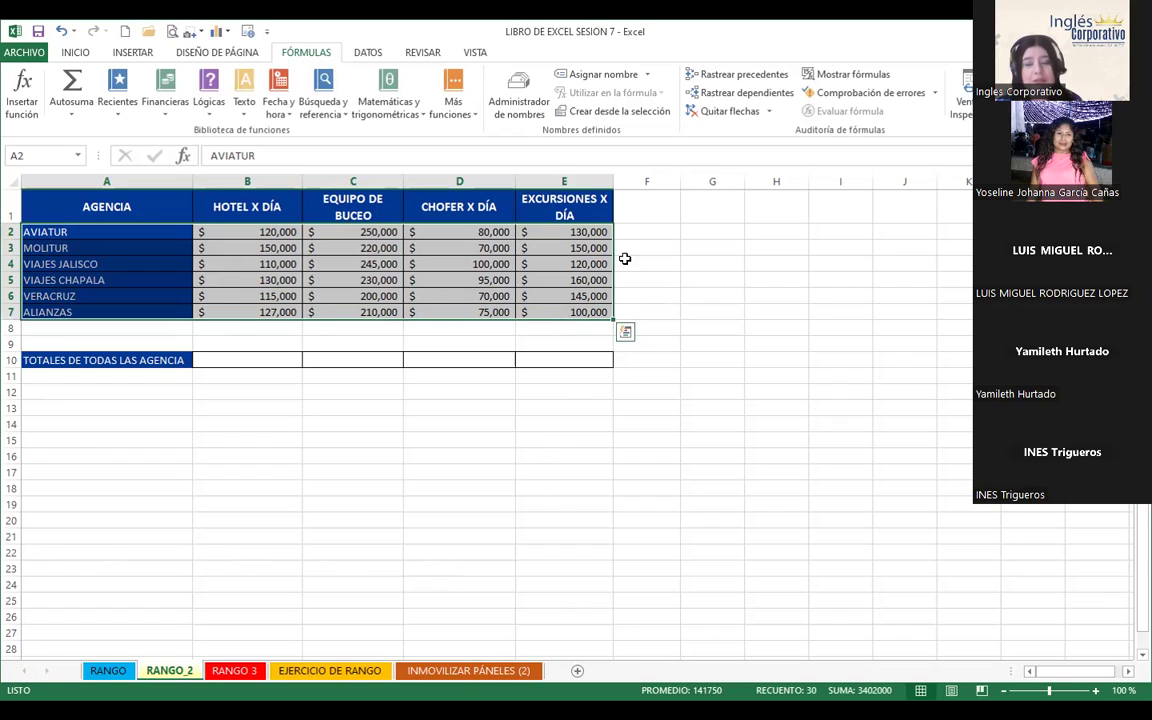
Step: Create names for A2:E7 from the agency labels in the left column
left_click(628, 113)
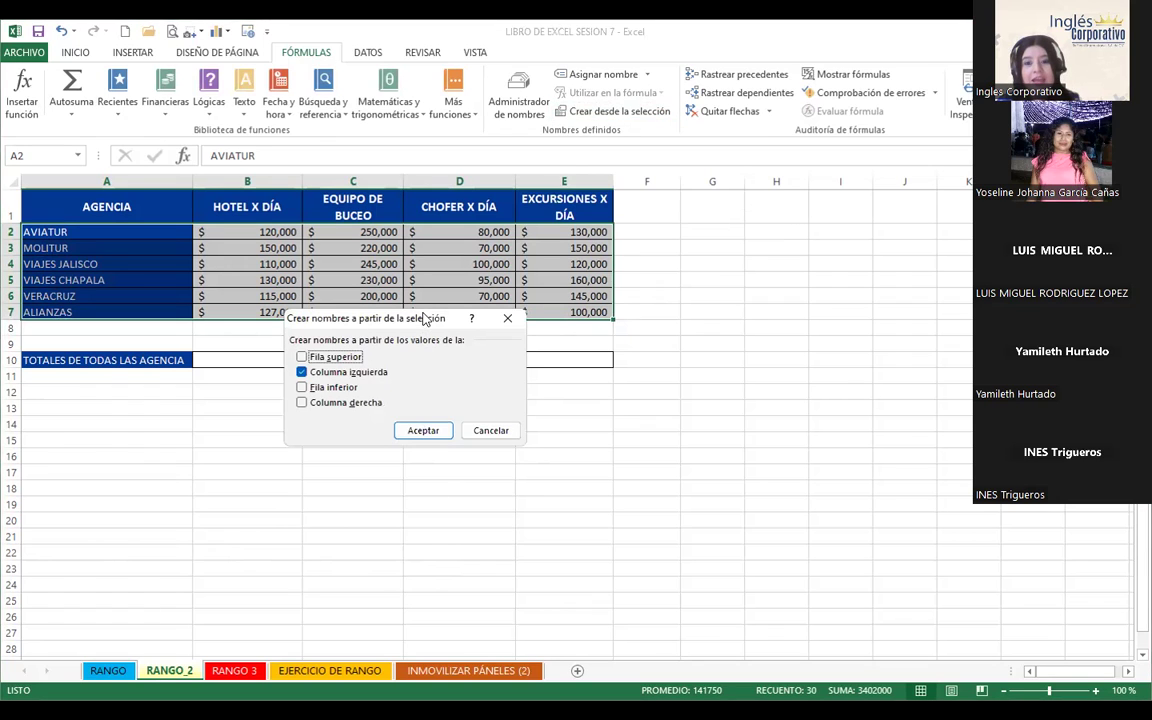
left_click_drag(423, 320, 480, 227)
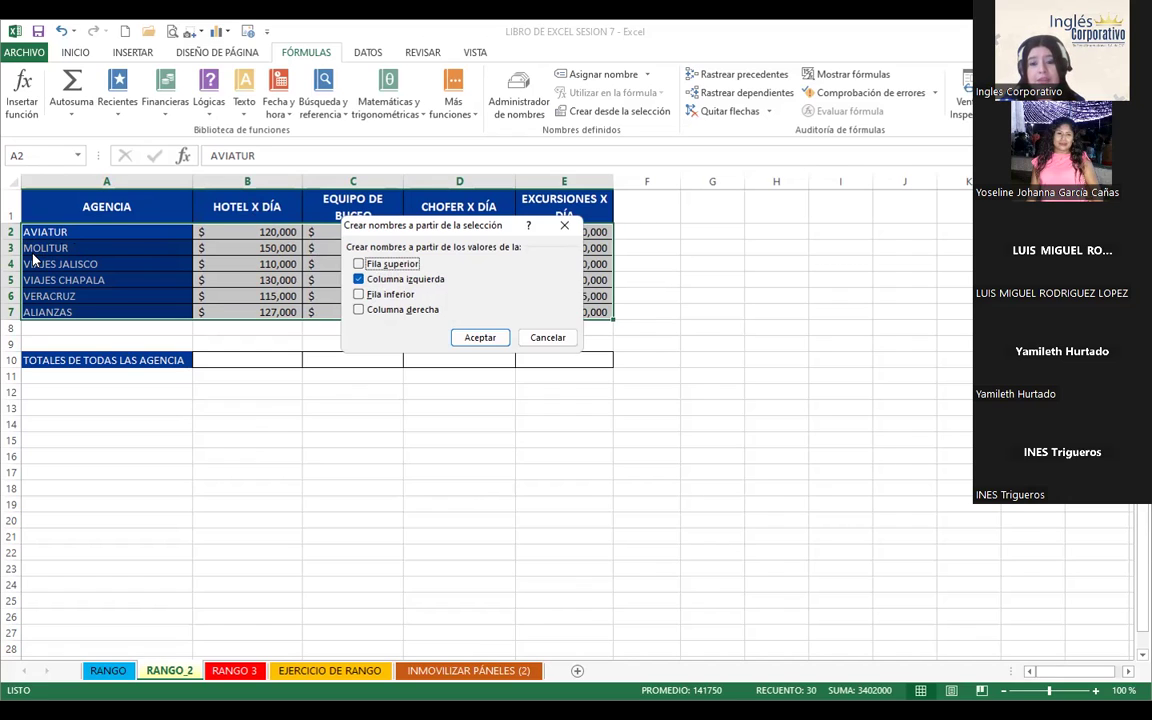
left_click(473, 336)
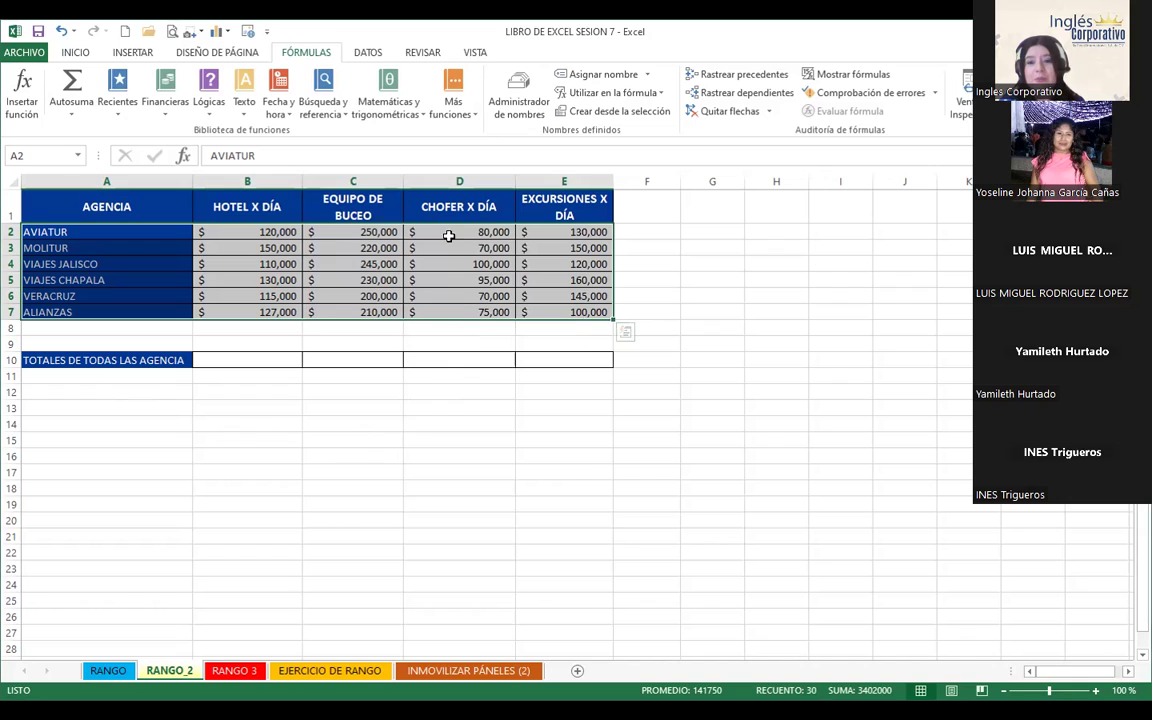
Step: Check in Name Manager which rows VERACRUZ, VIAJES_CHAPALA and VIAJES_JALISCO refer to
left_click(522, 88)
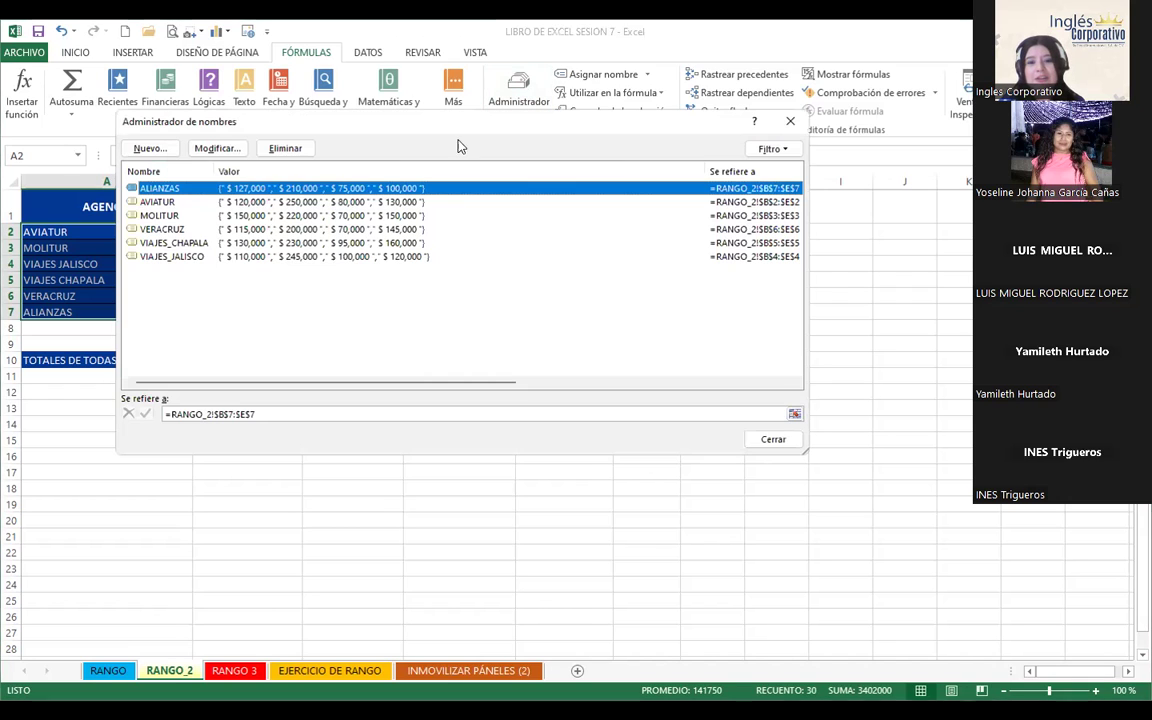
left_click(158, 201)
left_click(158, 215)
left_click(158, 229)
left_click(160, 243)
left_click(160, 256)
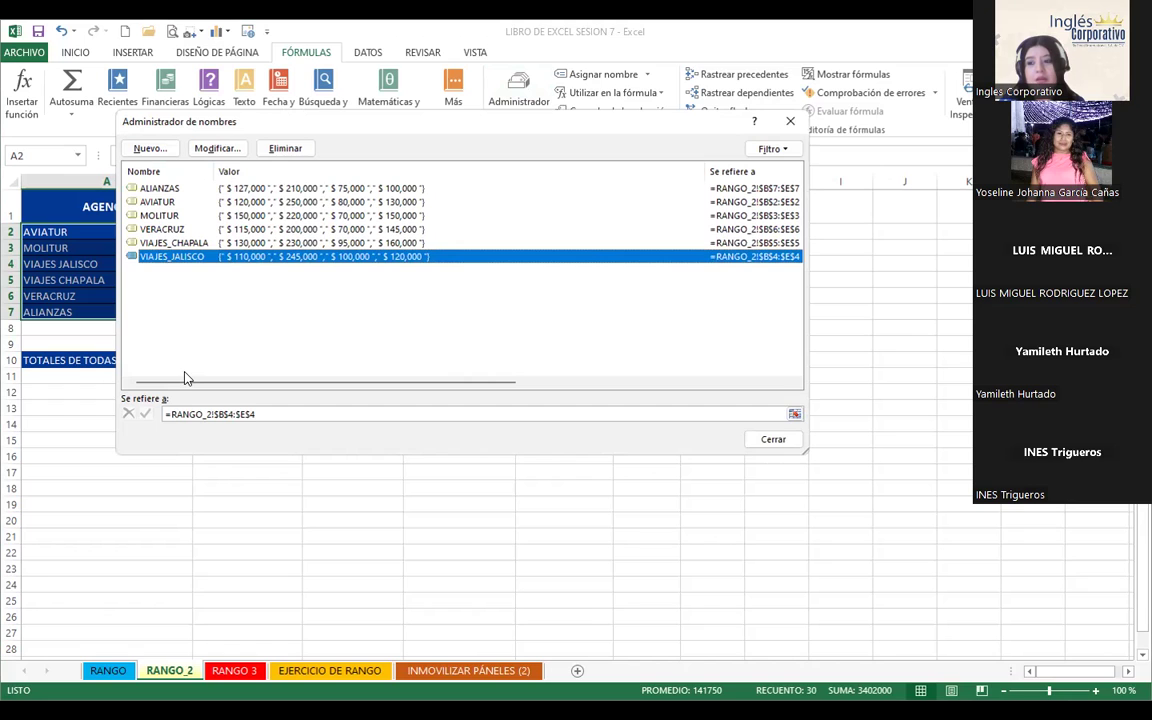
left_click(790, 125)
mouse_move(240, 200)
left_mouse_down()
mouse_move(488, 239)
mouse_move(563, 298)
mouse_move(563, 312)
left_mouse_up()
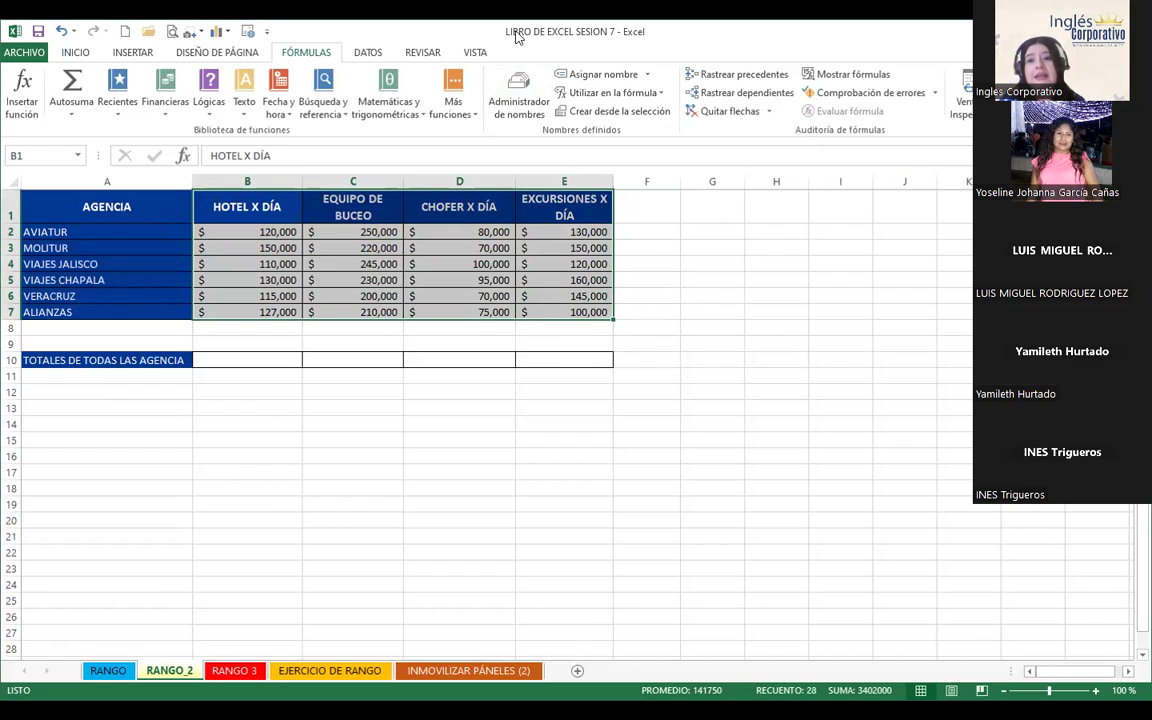
Step: Create column names like HOTEL_X_DÍA from the B1:E7 top-row headers and review them
left_click(588, 113)
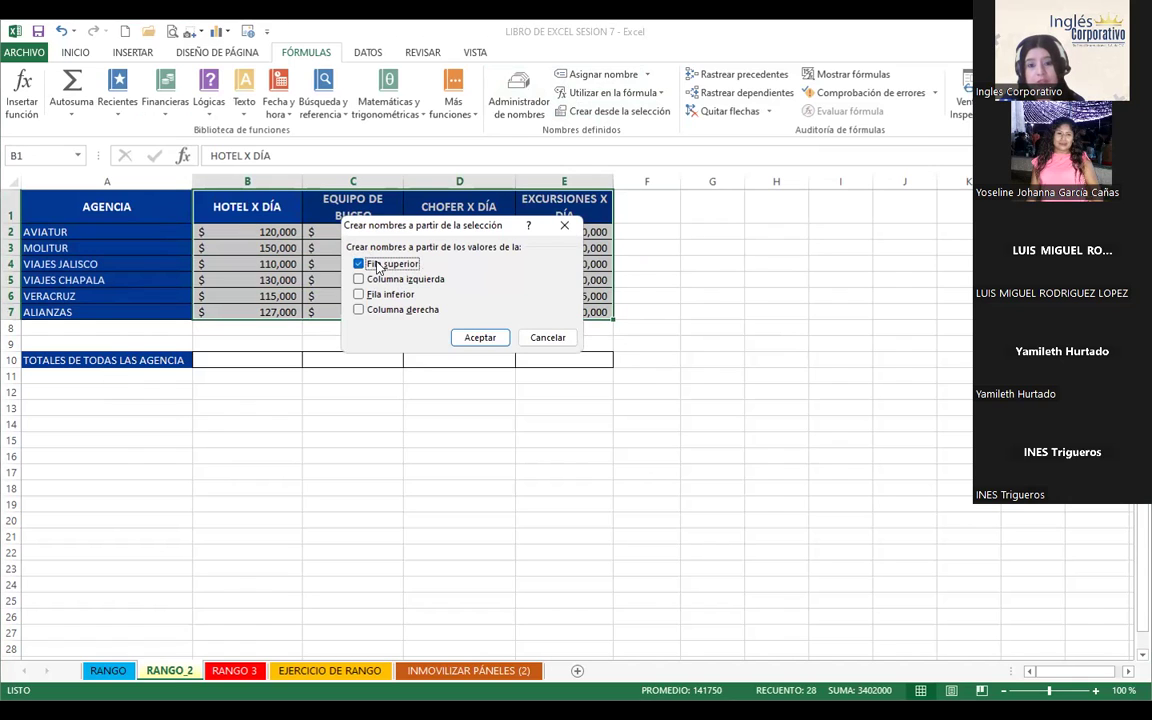
left_click(478, 337)
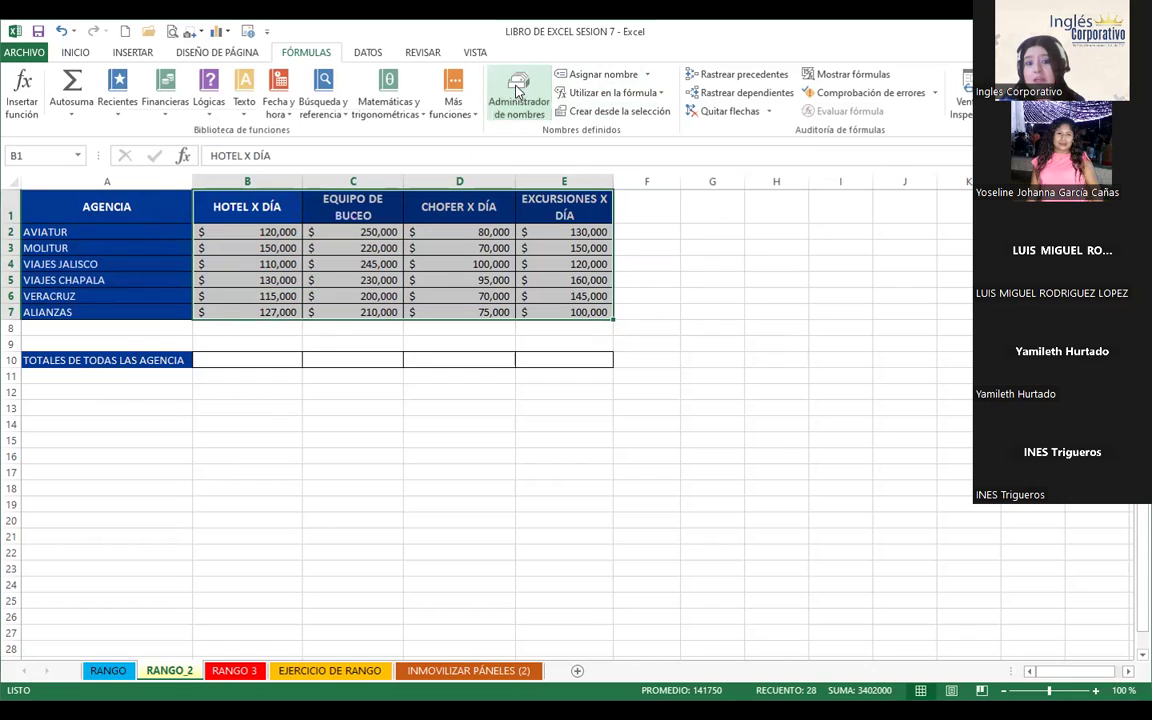
left_click(518, 88)
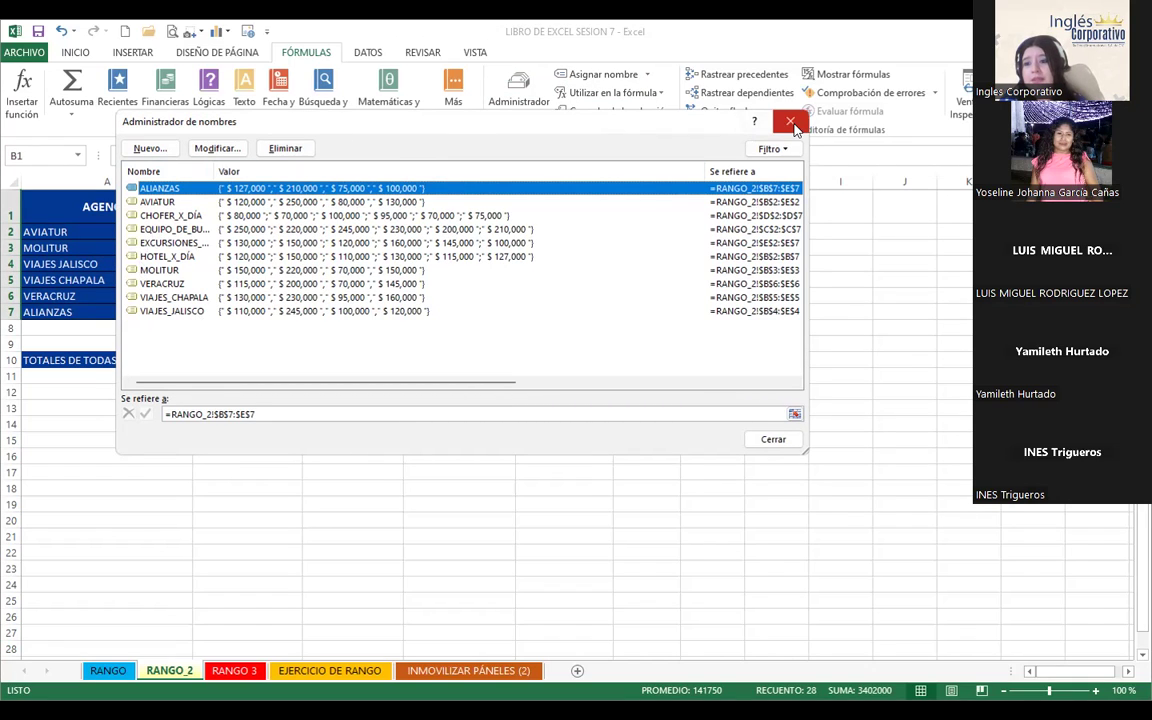
key("Escape")
Step: Reselect the agency rows and the headed cost columns, then deselect the table
mouse_move(45, 231)
left_mouse_down()
mouse_move(553, 317)
mouse_move(553, 328)
left_mouse_up()
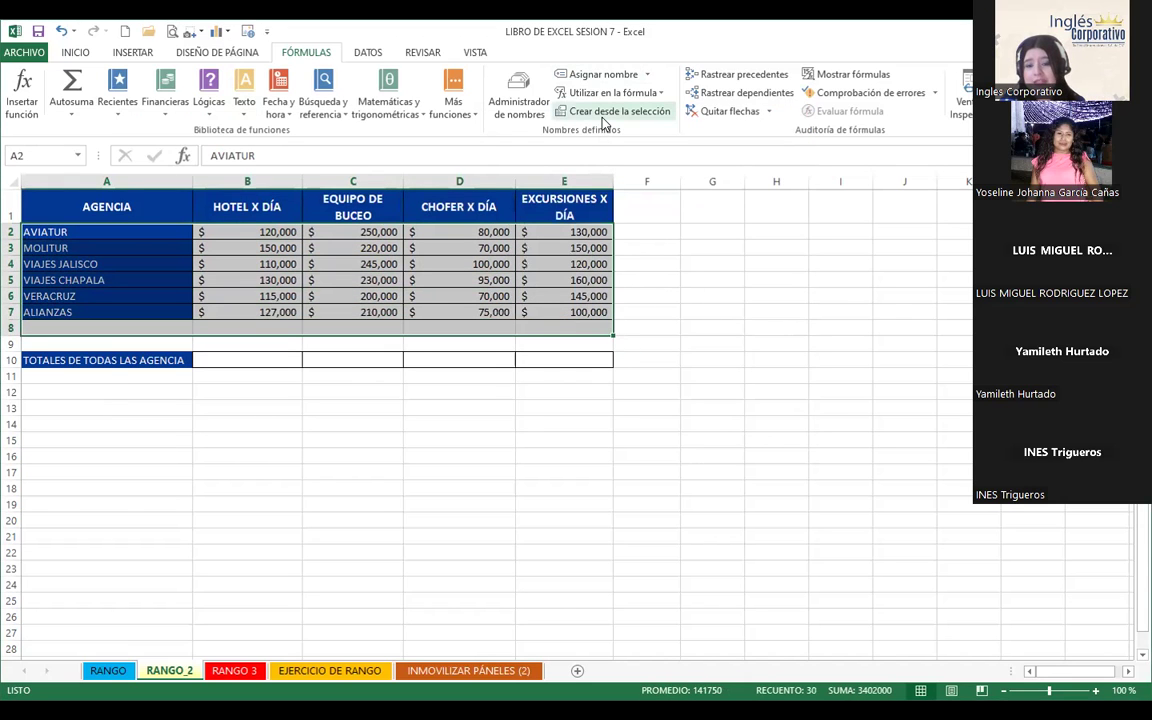
left_click(245, 208)
left_click_drag(303, 210, 535, 310)
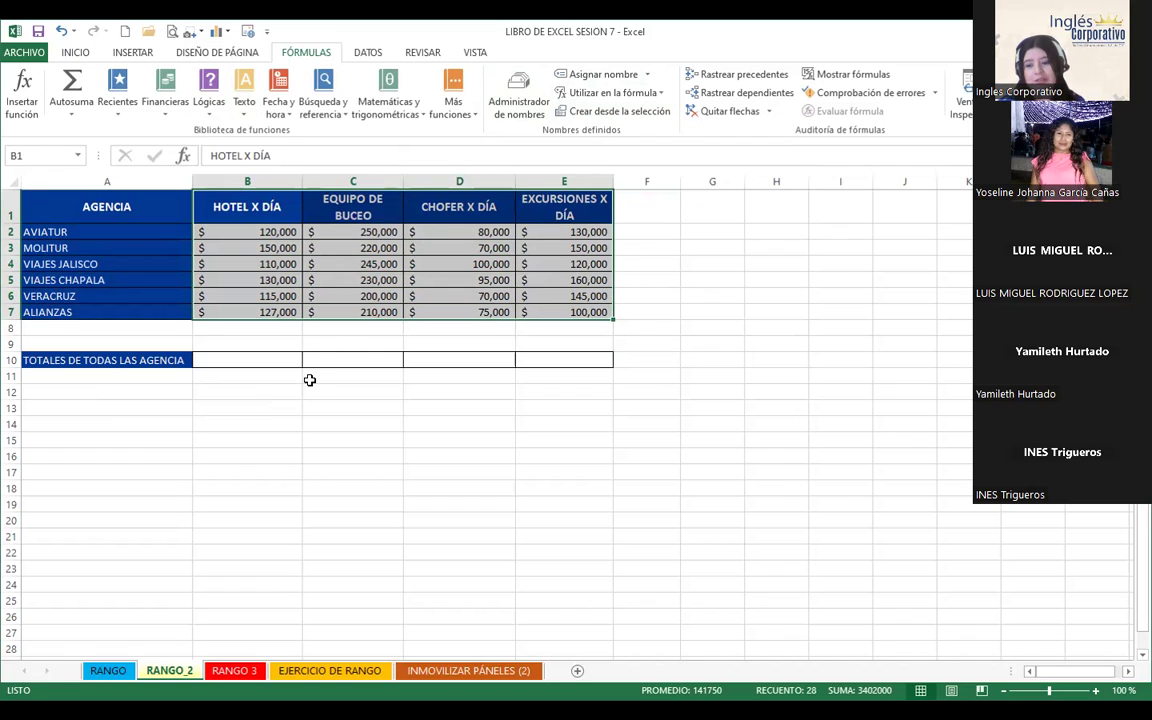
left_click(308, 278)
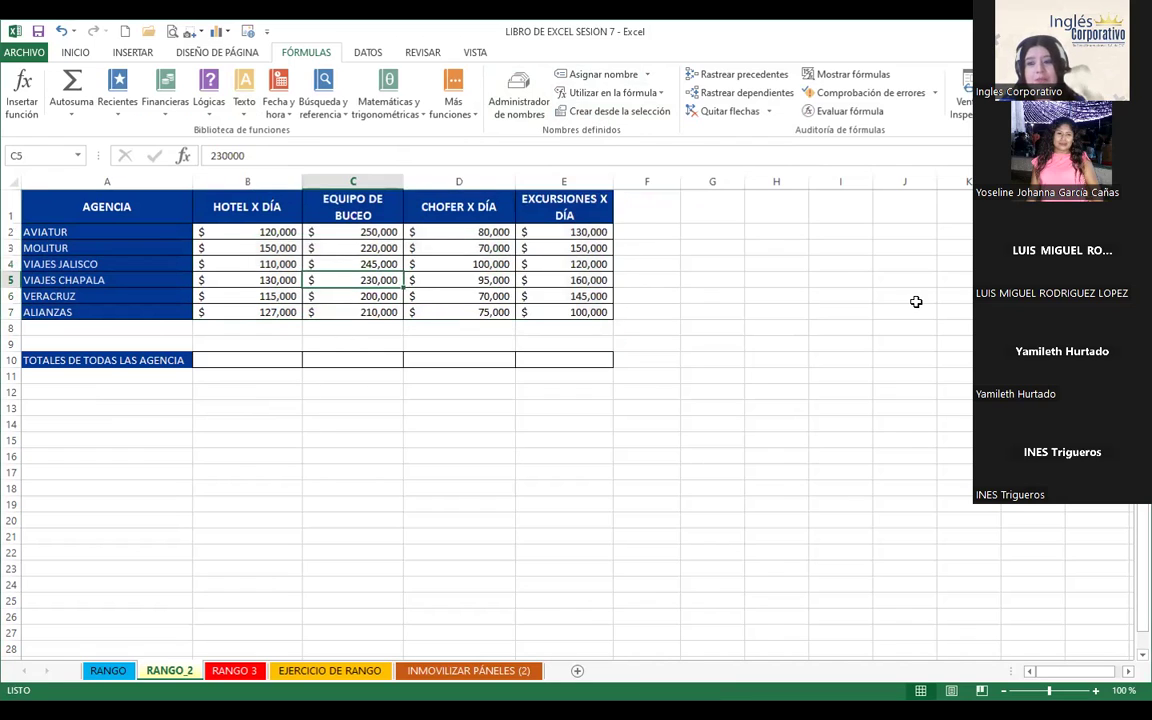